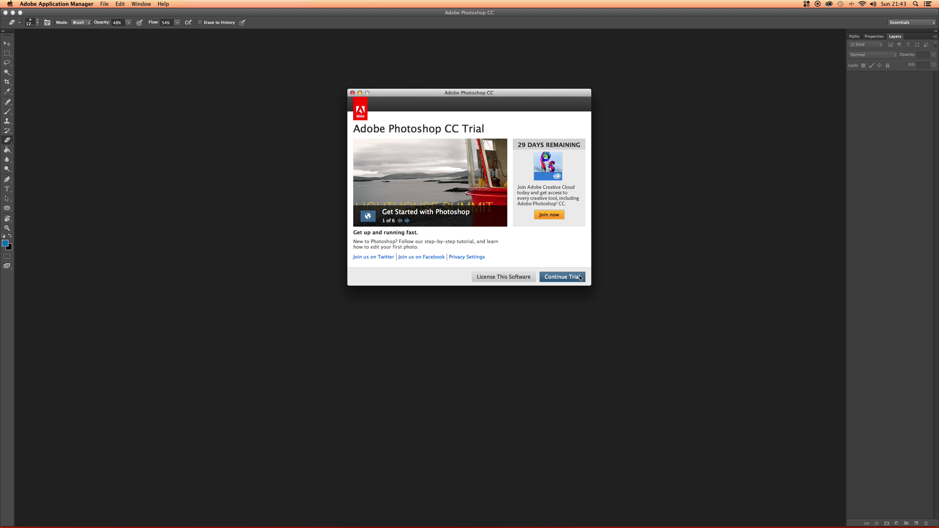
Continue the trial, then drag IMG_4435.JPG from Finder into Photoshop to open it
left_click(580, 278)
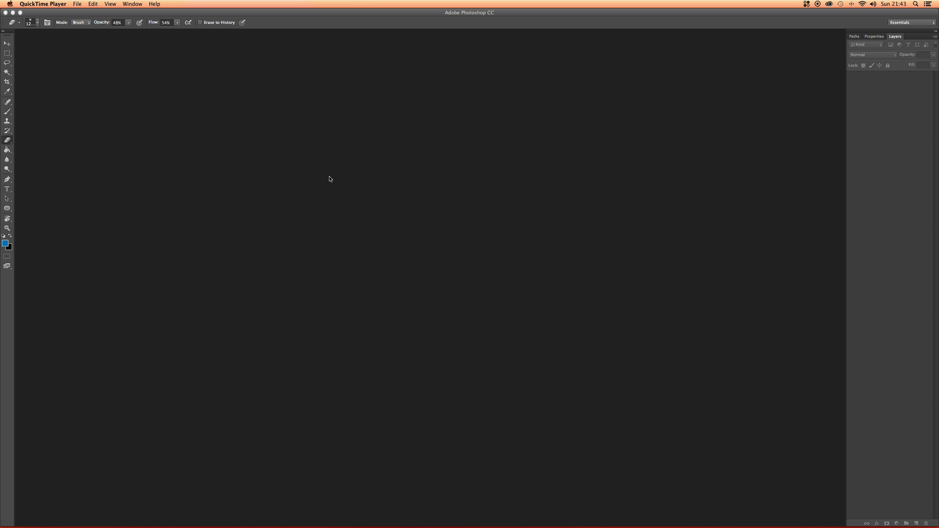
key("super+Tab")
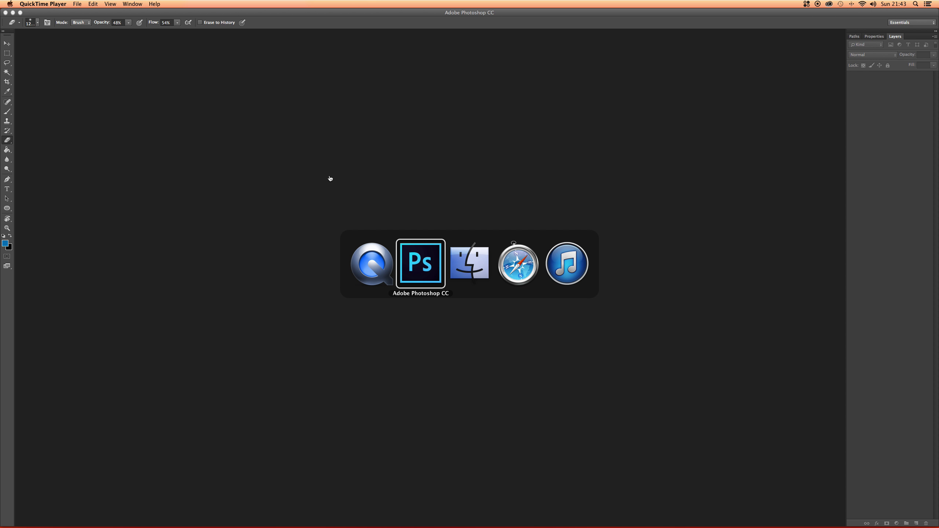
key("super+Tab")
left_click_drag(486, 249, 289, 235)
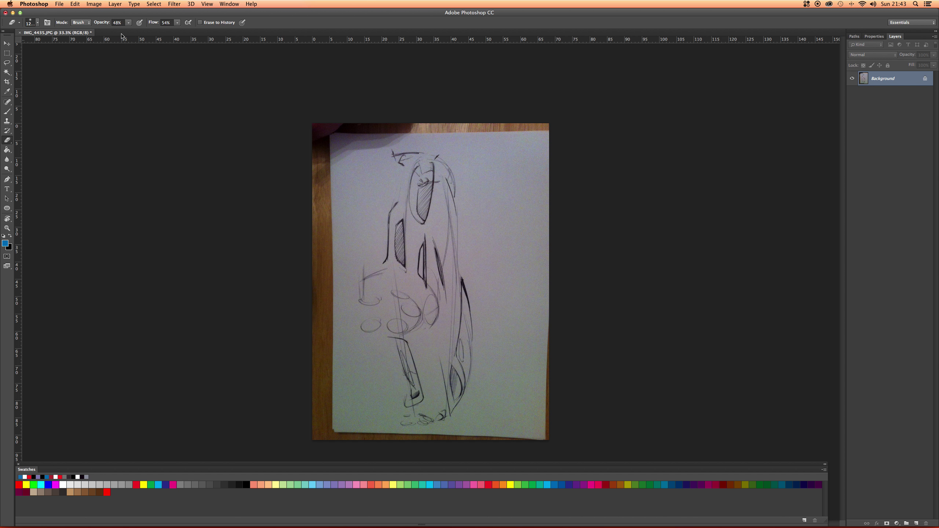
Rotate the sketch photo 90° counter-clockwise so the car sits upright in landscape
left_click(99, 4)
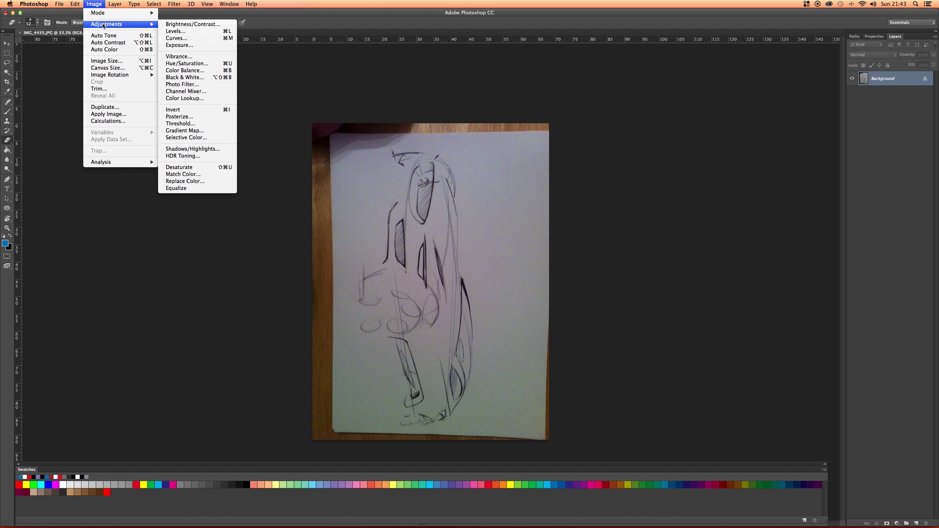
mouse_move(128, 76)
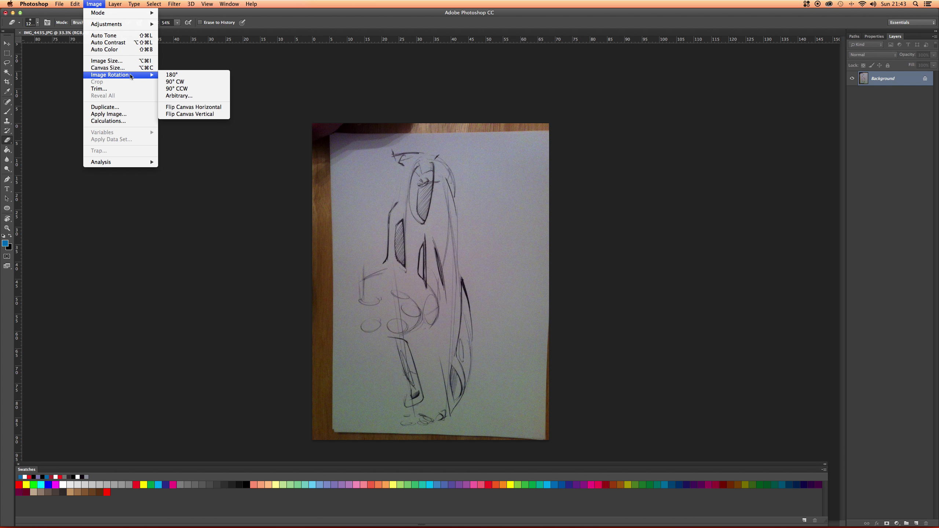
left_click(183, 89)
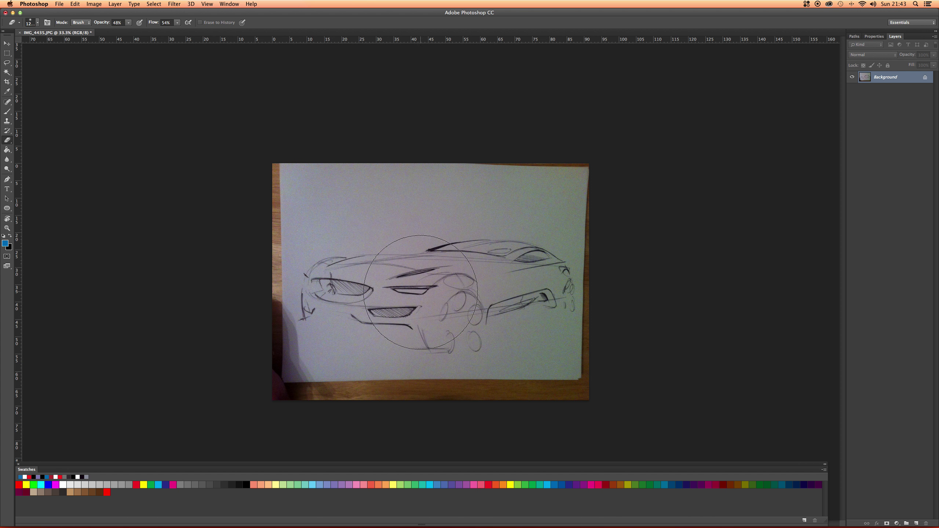
key("m")
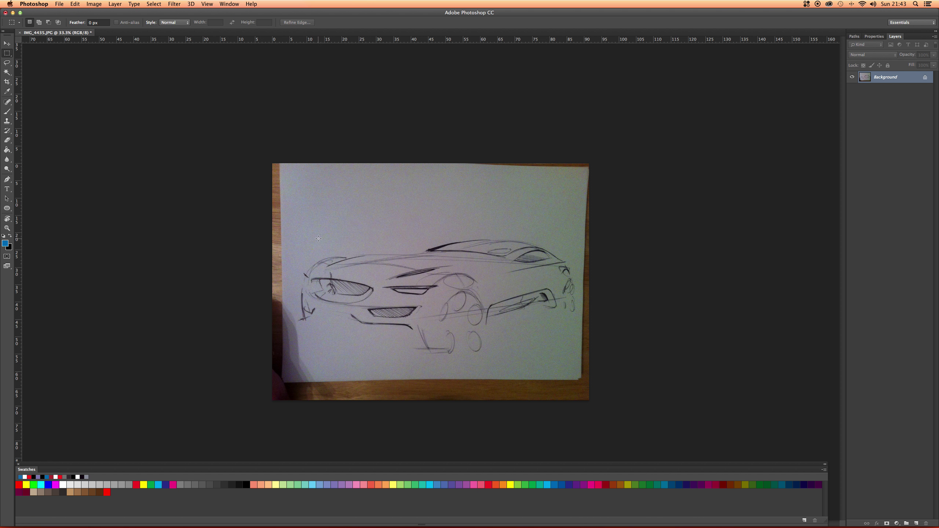
Draw a rectangular marquee around the car drawing, inside the paper edges
left_click_drag(298, 222, 579, 360)
left_click_drag(580, 360, 579, 360)
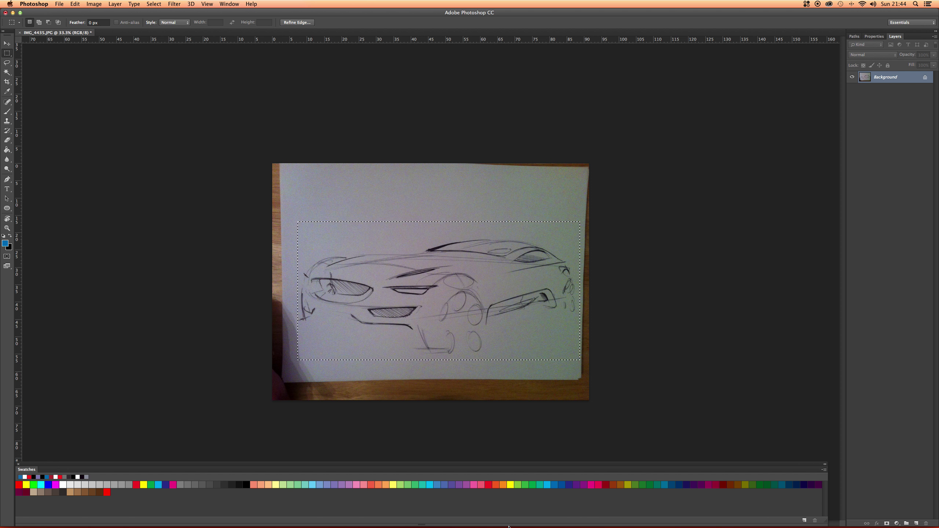
Switch to iTunes, eject the Make Yourself [Bonus Disc] CD, and return to Photoshop
key("super+Tab")
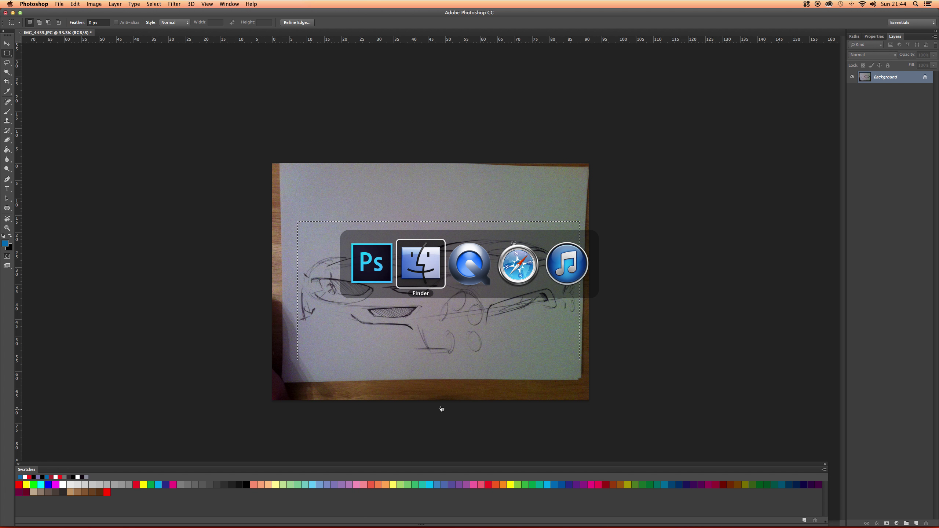
key("super+Tab")
key("super+Tab")
key("super+Tab")
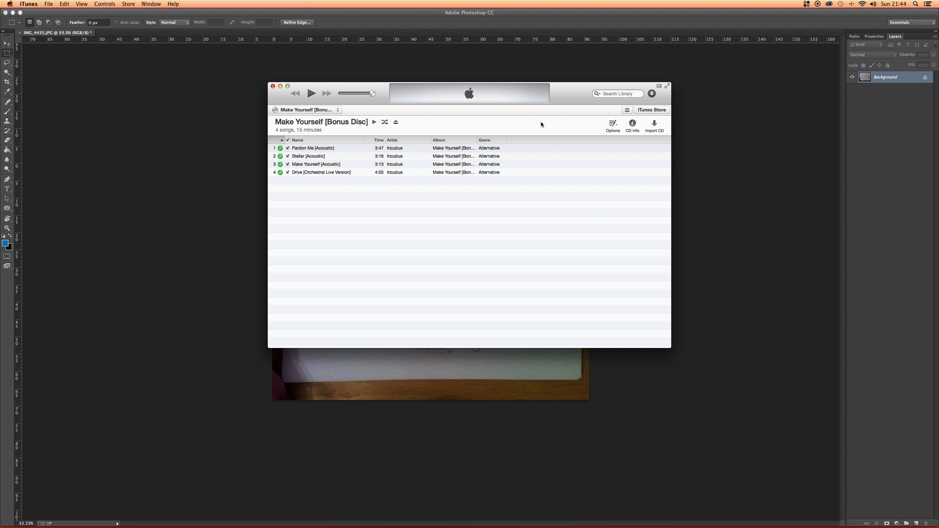
key("XF86Eject")
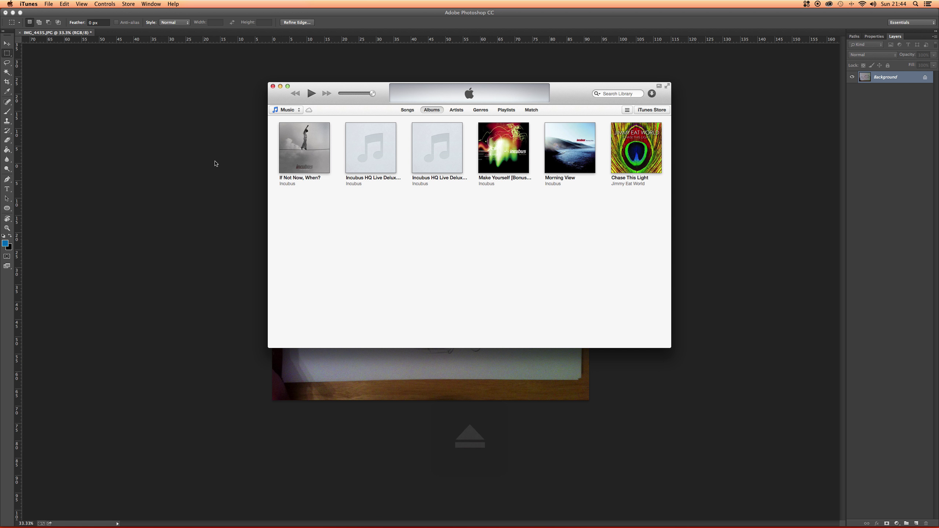
key("super+Tab")
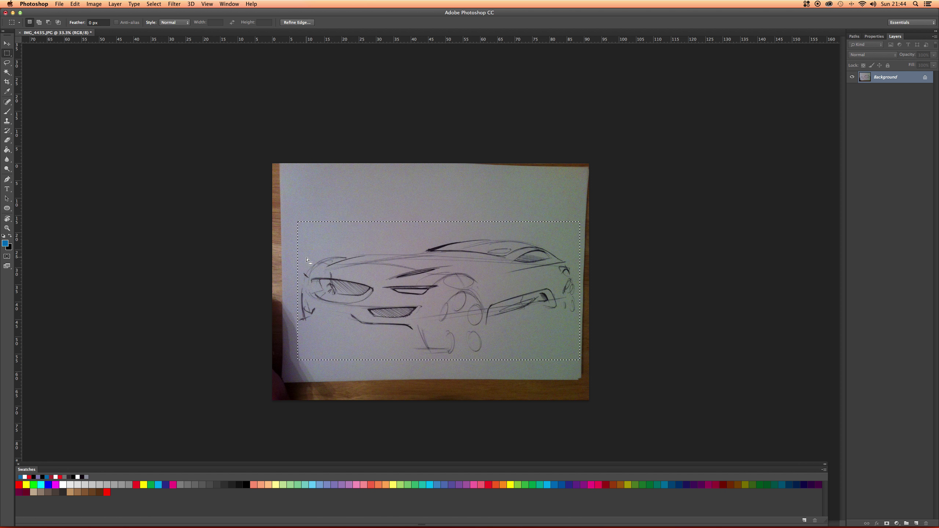
Deselect the photo and create a new blank A3 (297×420 mm) document at 300 ppi
left_click(235, 219)
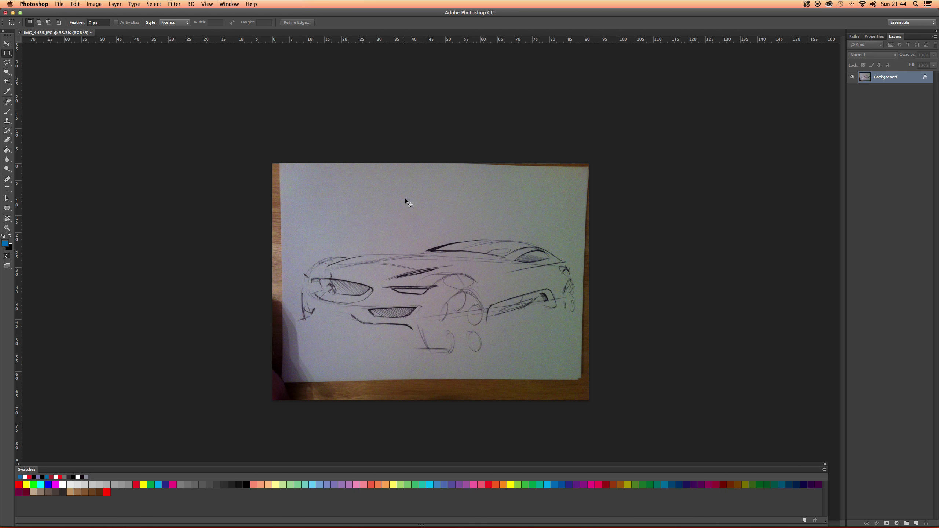
key("super+n")
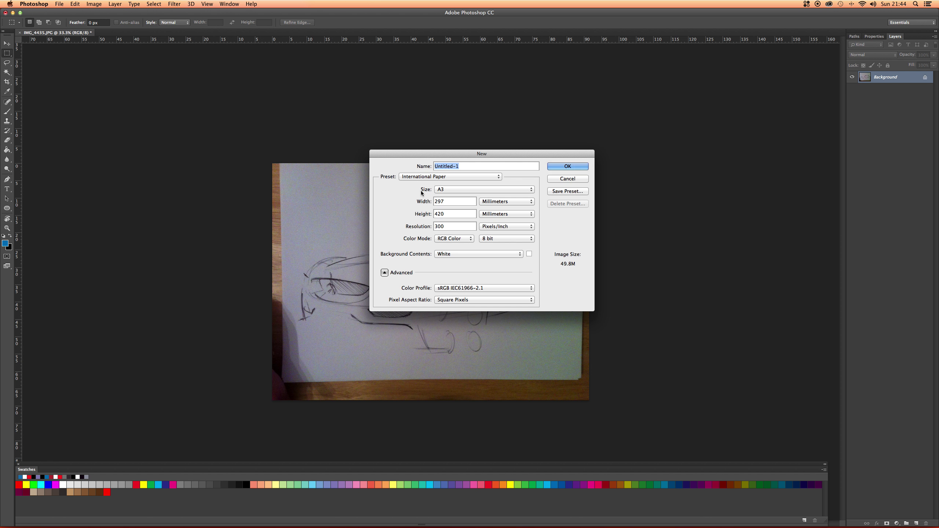
left_click(583, 169)
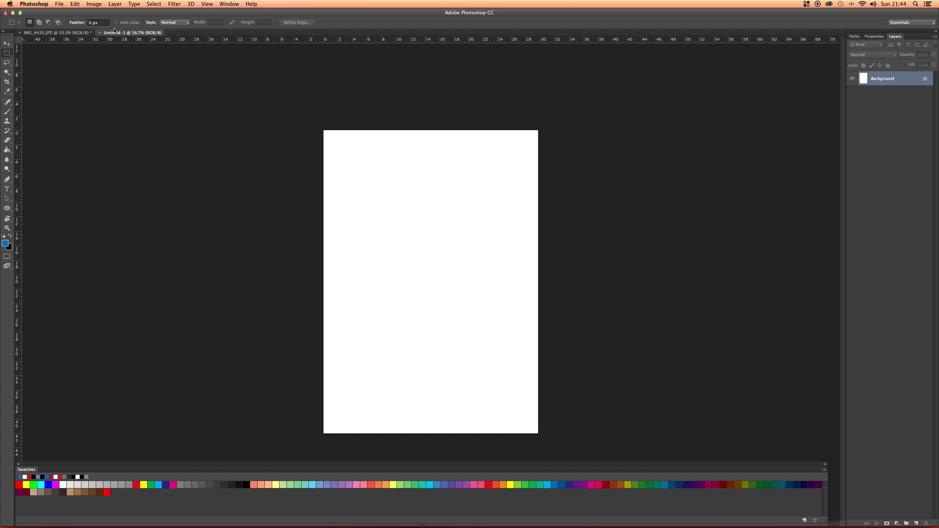
Rotate the new canvas 90° clockwise into landscape, then return to IMG_4435.JPG
left_click(96, 4)
mouse_move(143, 76)
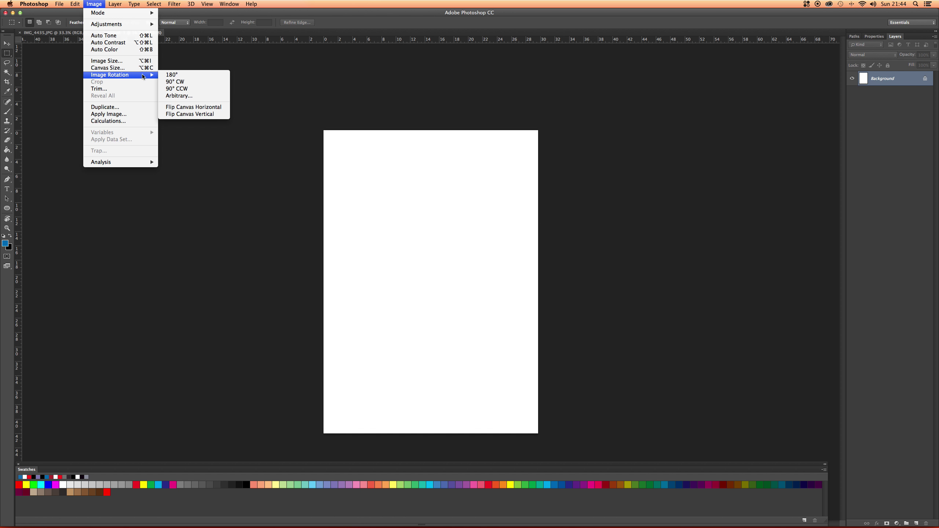
left_click(179, 82)
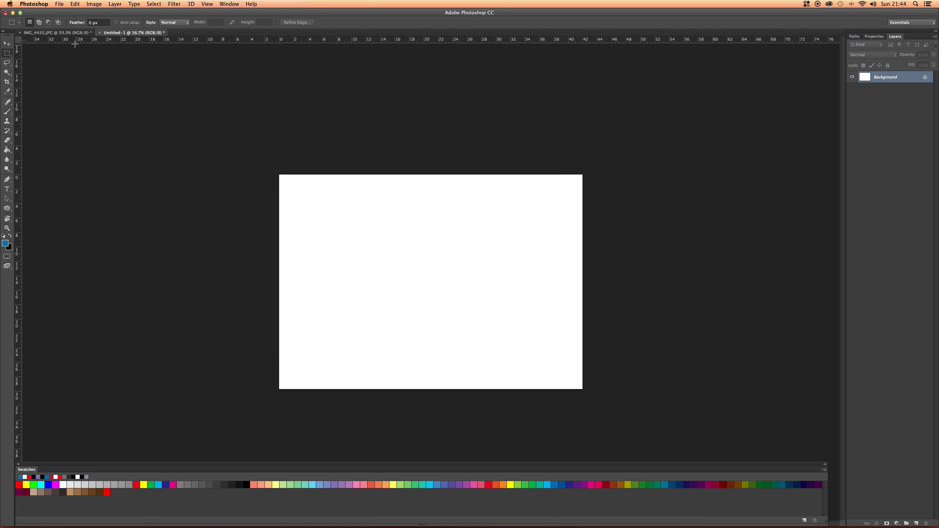
left_click(57, 32)
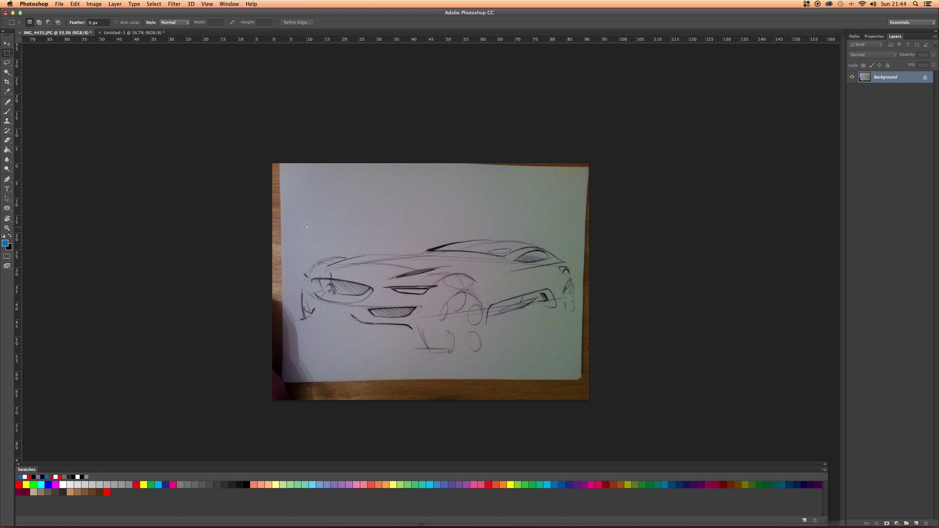
Clear the stray selection and marquee-select a rectangle around the whole car drawing
mouse_move(296, 214)
left_mouse_down()
mouse_move(333, 243)
mouse_move(309, 227)
left_mouse_up()
key("v")
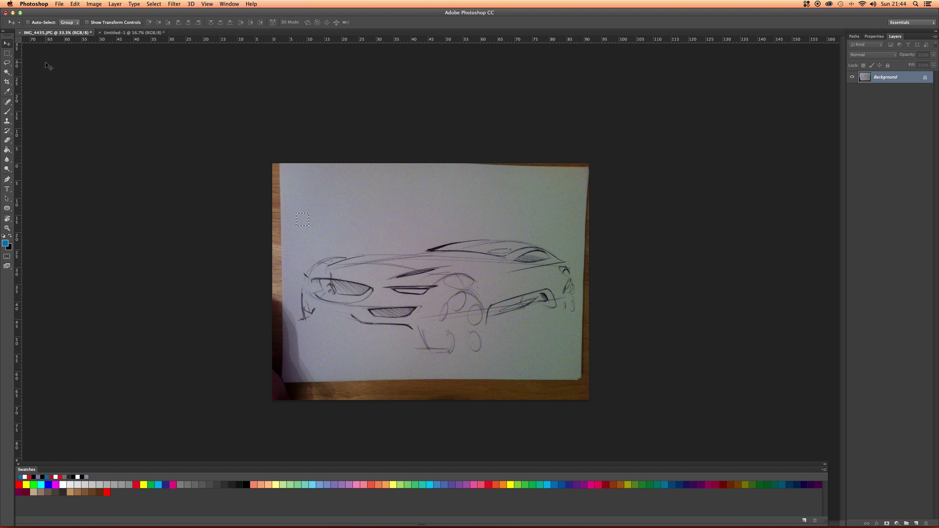
key("super+d")
key("m")
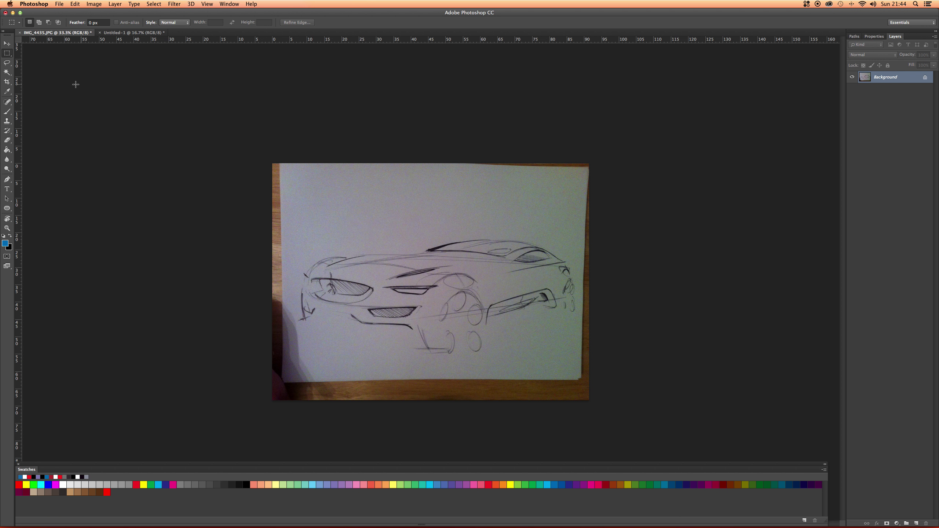
right_click(6, 57)
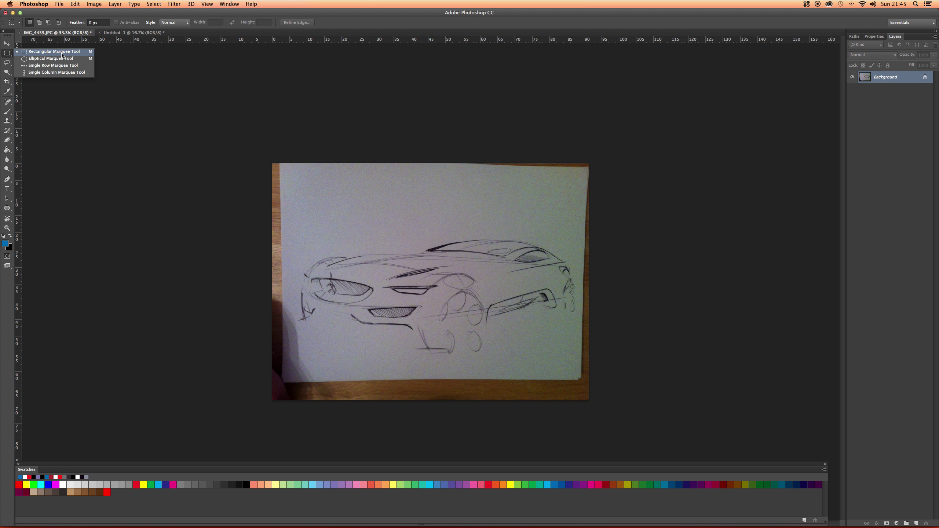
left_click(289, 214)
left_click_drag(292, 212, 579, 362)
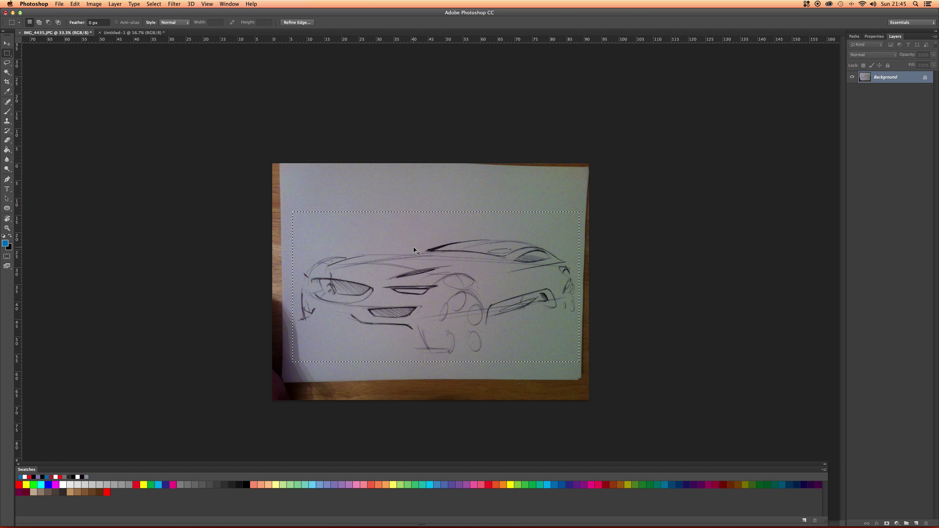
Paste the car drawing into Untitled-1 as Layer 1 and zoom in on it
left_click(130, 33)
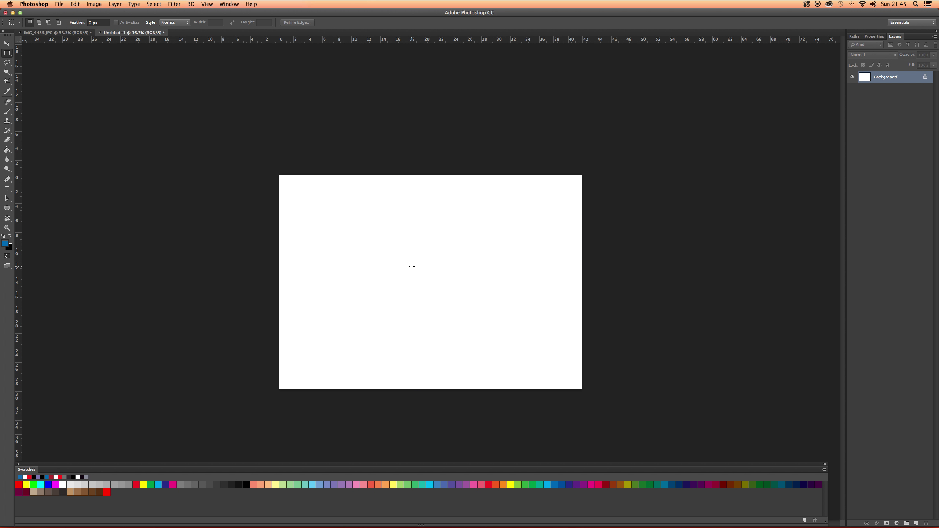
key("super+v")
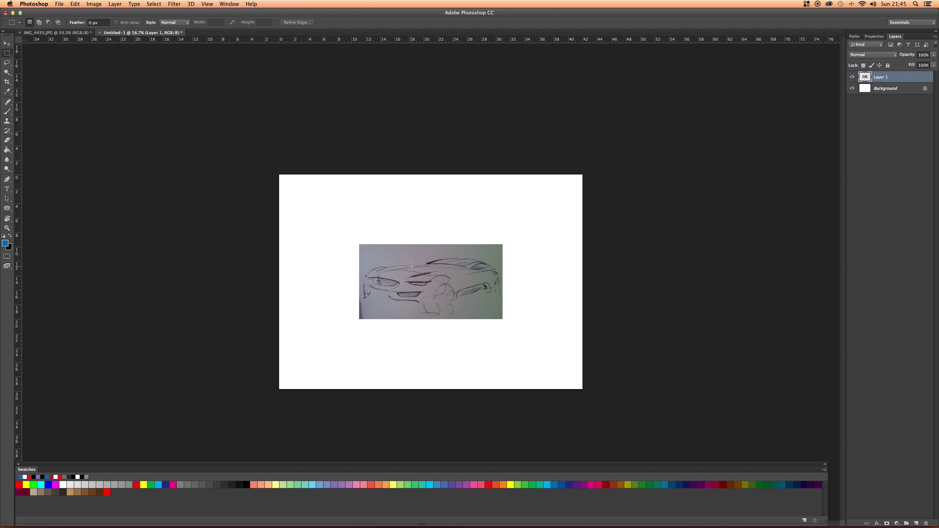
left_click(70, 33)
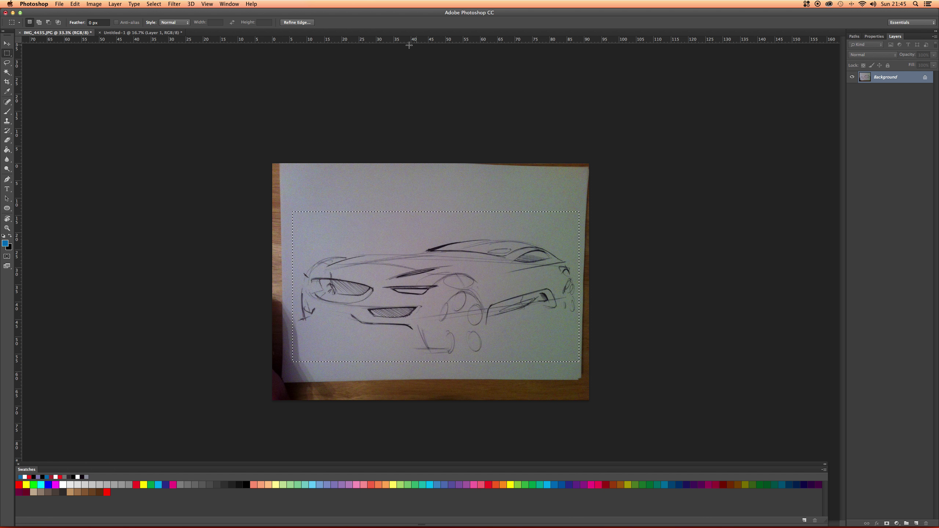
left_click(152, 34)
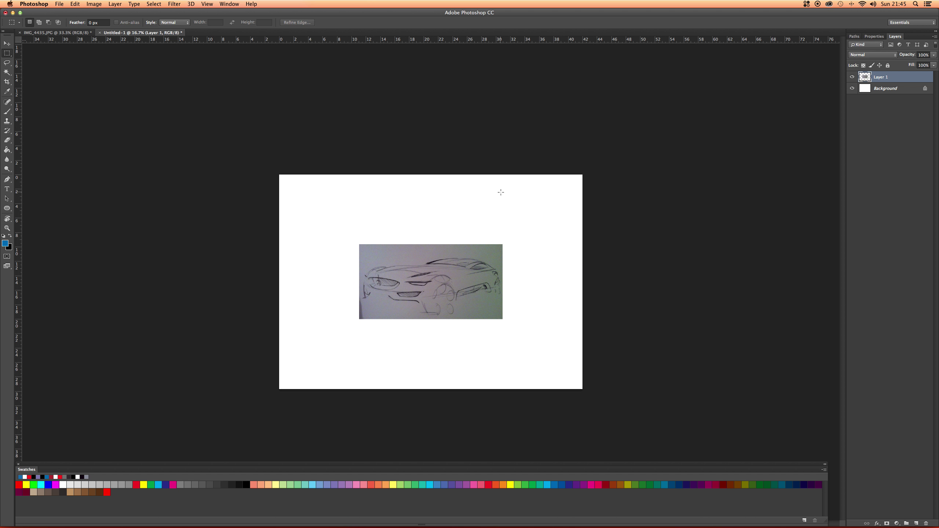
scroll(425, 280, "up", 3)
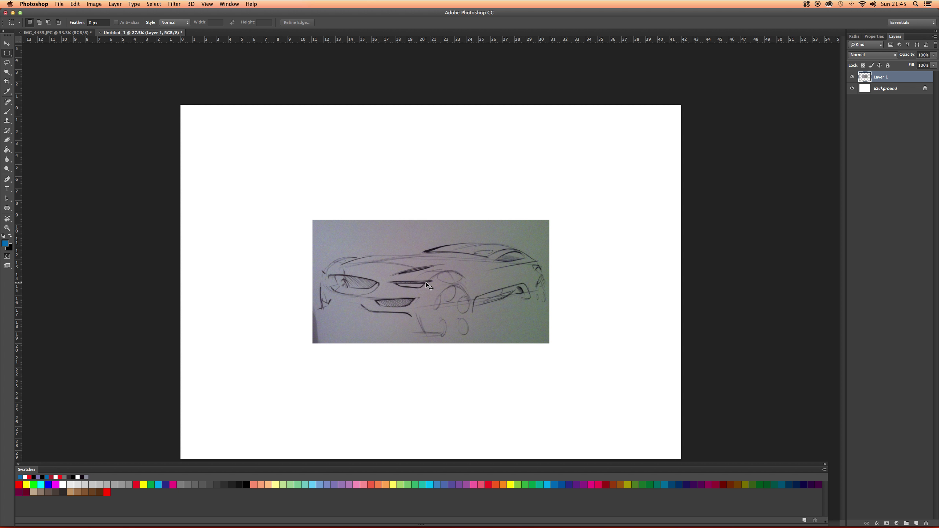
Enlarge the pasted sketch to about 180% and shift it right and down on the canvas
key("super+t")
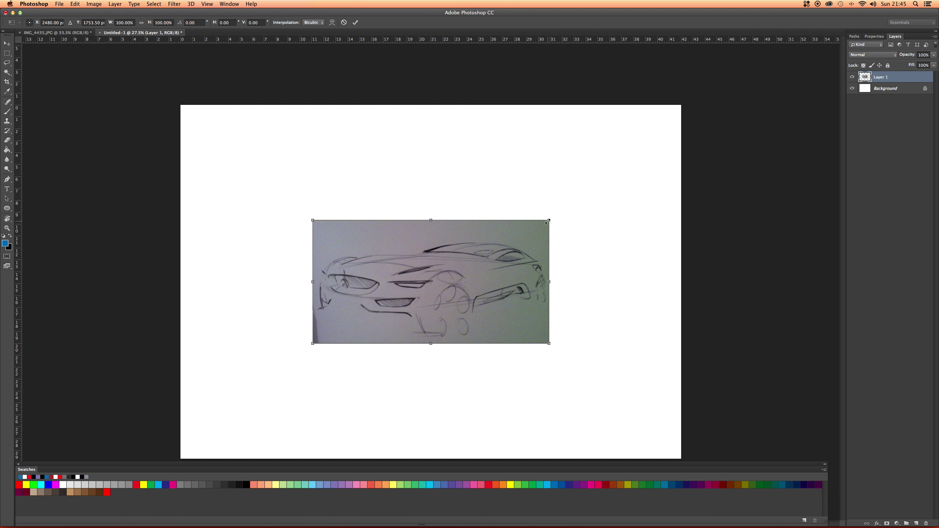
left_click_drag(548, 221, 655, 165)
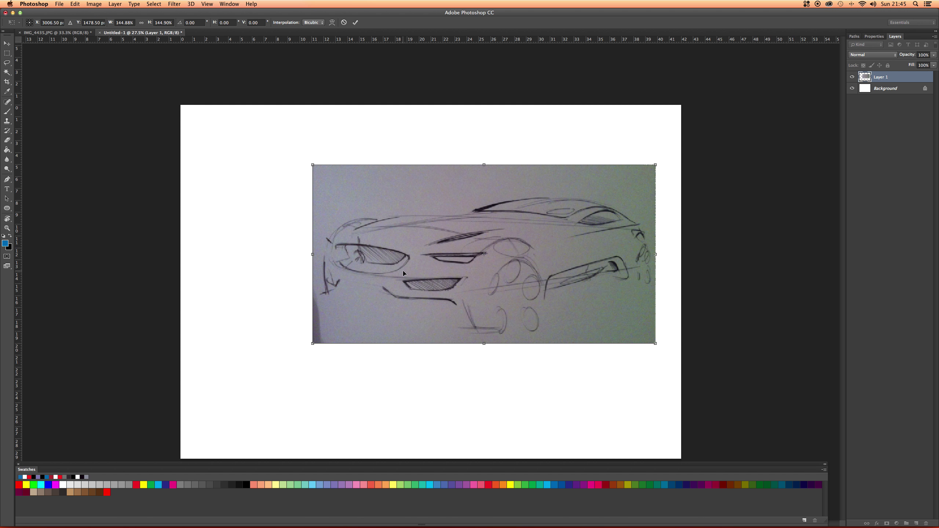
left_click_drag(313, 344, 202, 378)
key("super+minus")
key("super+equal")
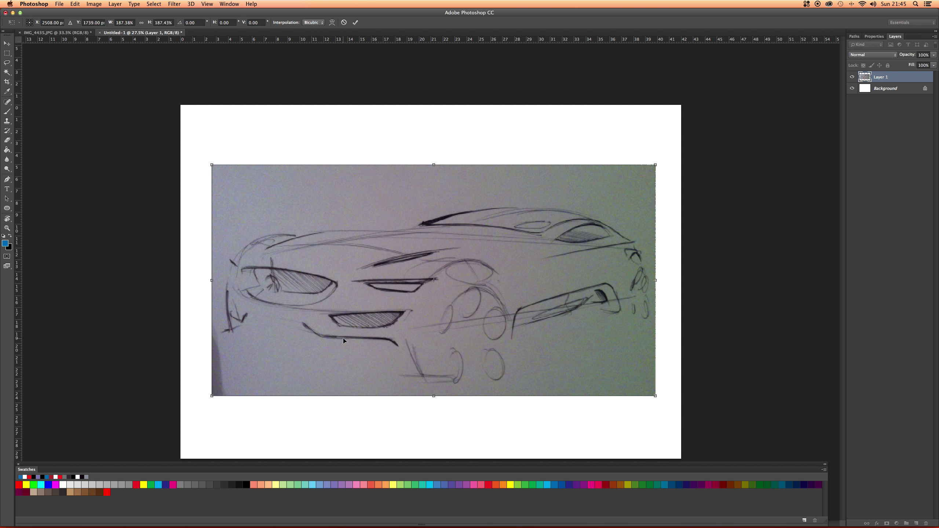
key("m")
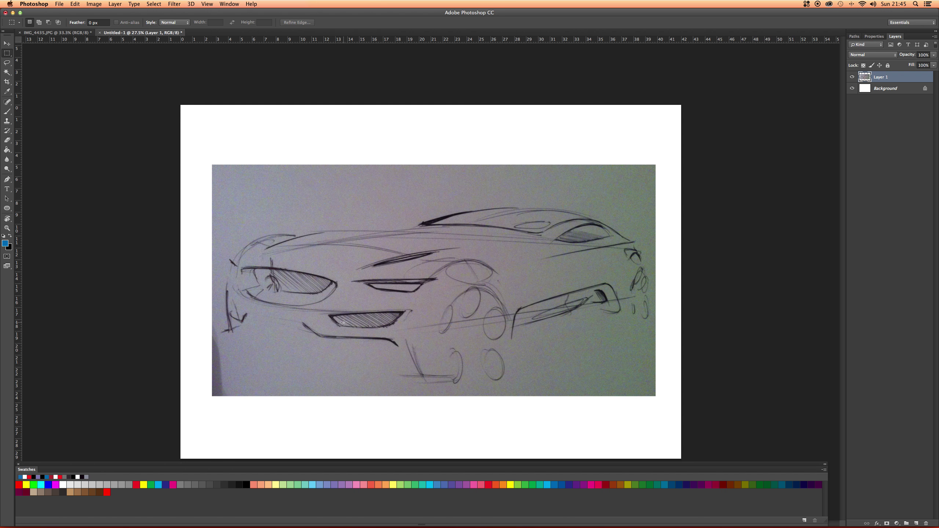
key("v")
left_click_drag(345, 323, 355, 317)
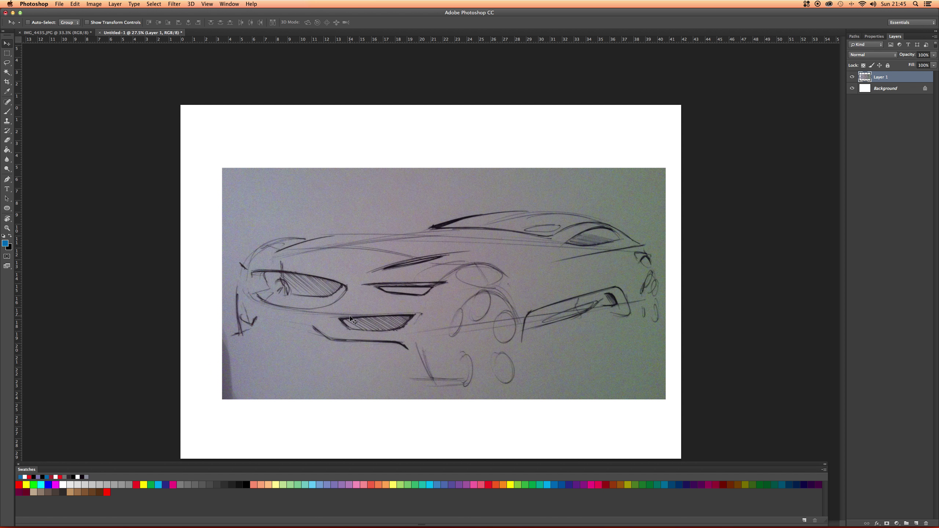
Rotate the sketch layer about 2 degrees with Free Transform and commit
key("super+t")
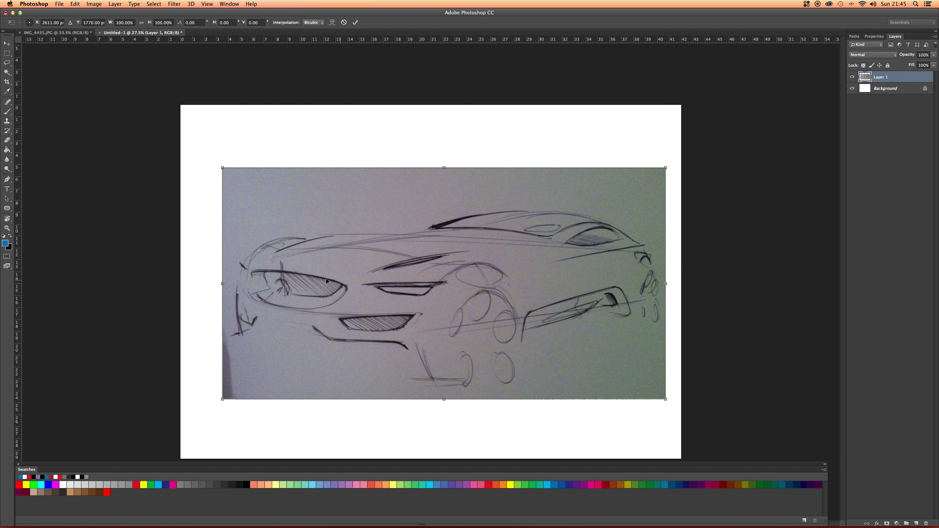
left_click_drag(174, 260, 151, 247)
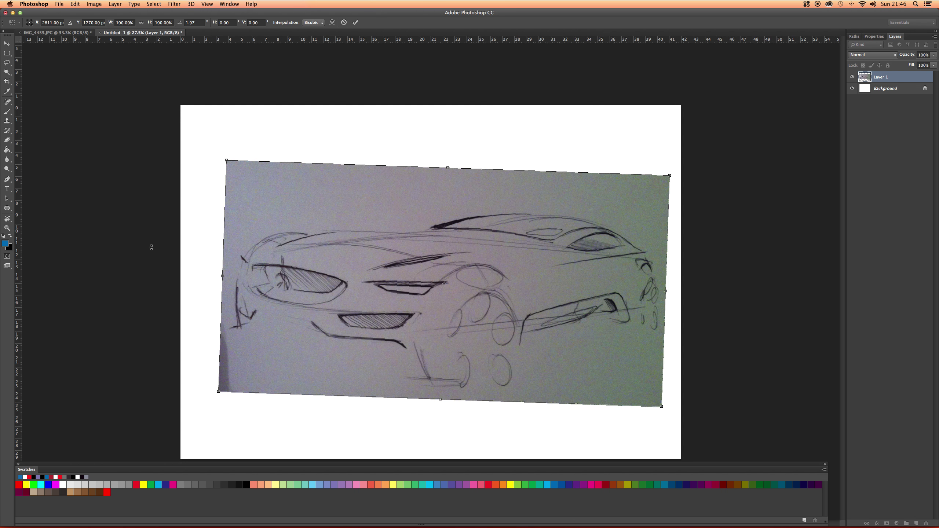
key("Return")
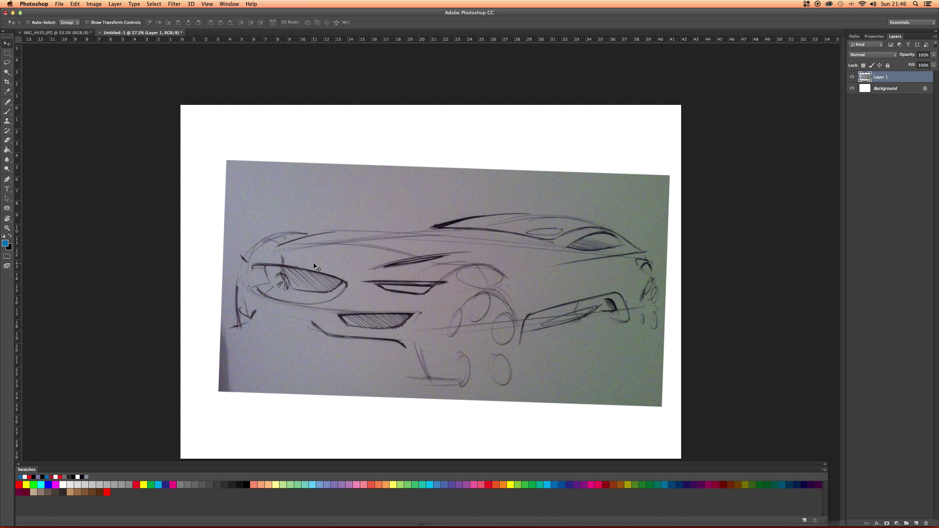
scroll(309, 256, "down", 3)
scroll(308, 258, "up", 3)
scroll(345, 269, "up", 2)
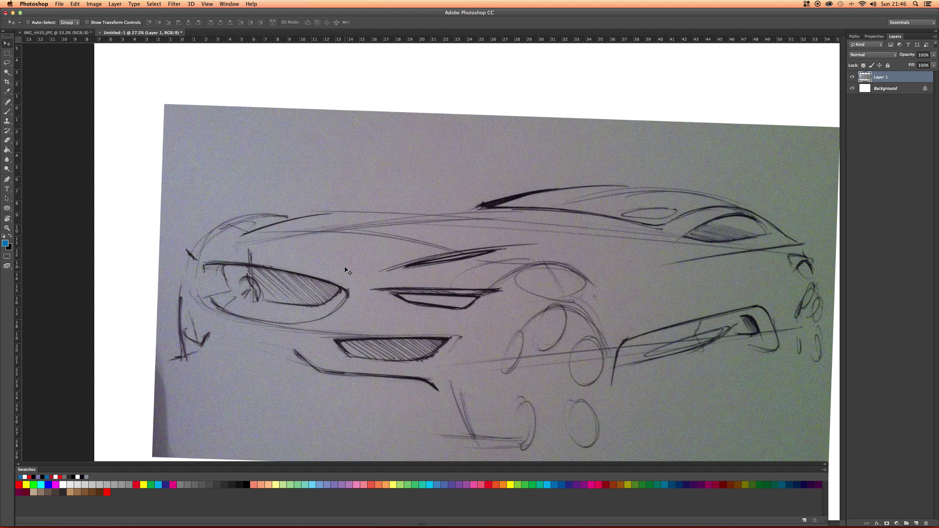
scroll(345, 269, "down", 2)
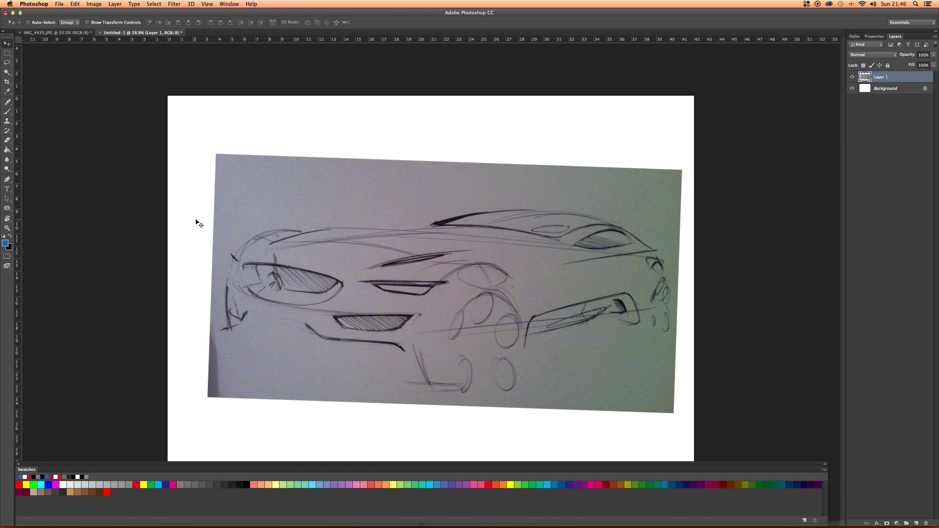
scroll(196, 222, "up", 1)
scroll(217, 230, "up", 2)
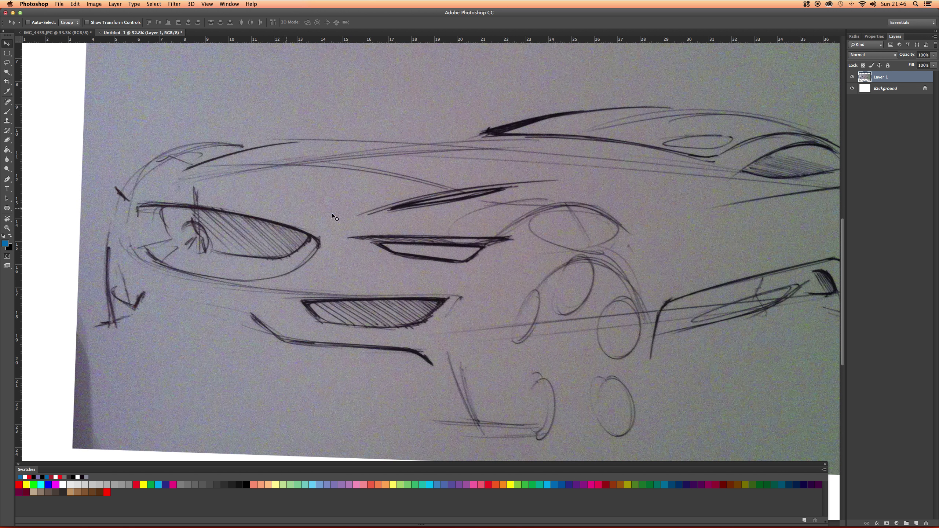
scroll(384, 228, "down", 2)
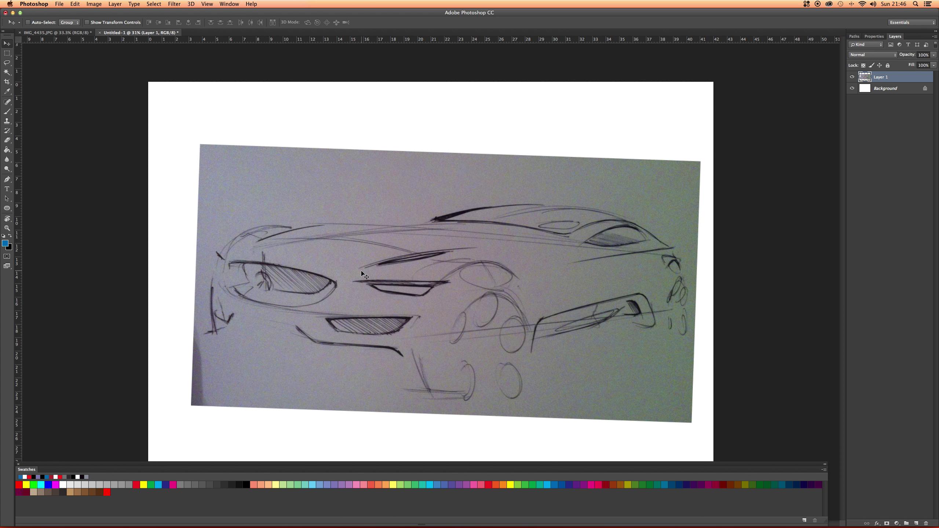
key("z")
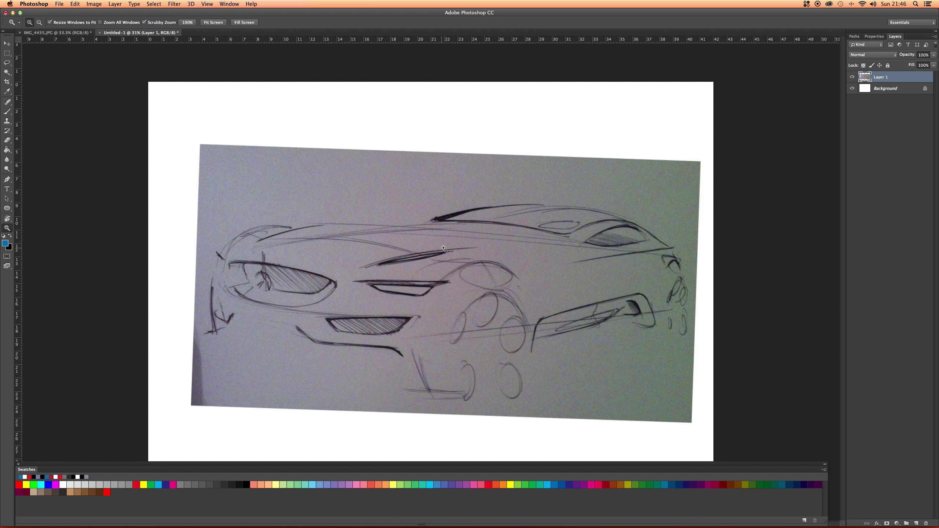
left_click_drag(443, 253, 440, 237)
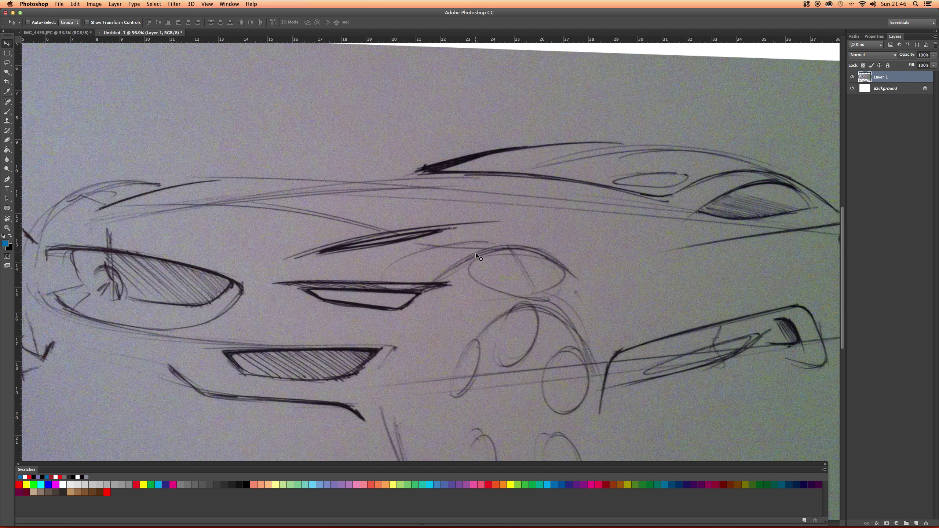
key("z")
left_click_drag(420, 104, 431, 115)
left_click_drag(407, 122, 437, 126)
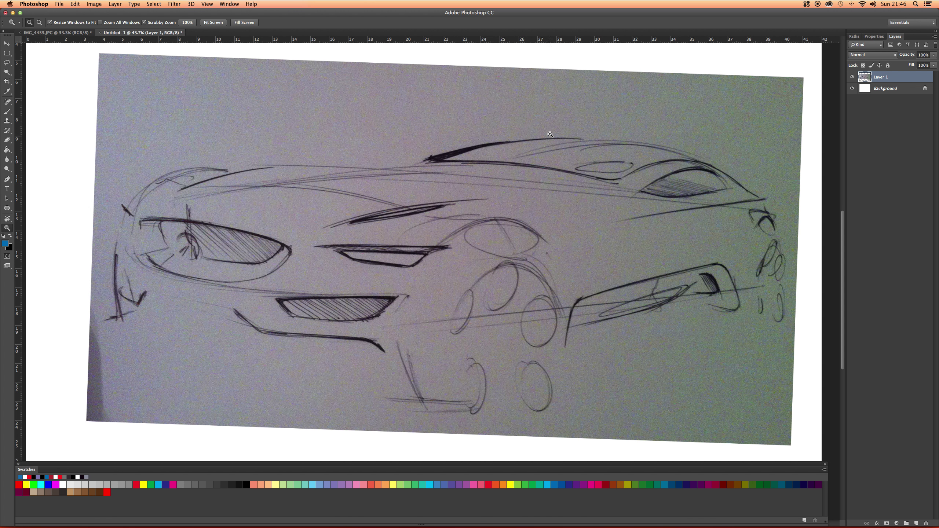
left_click(431, 116)
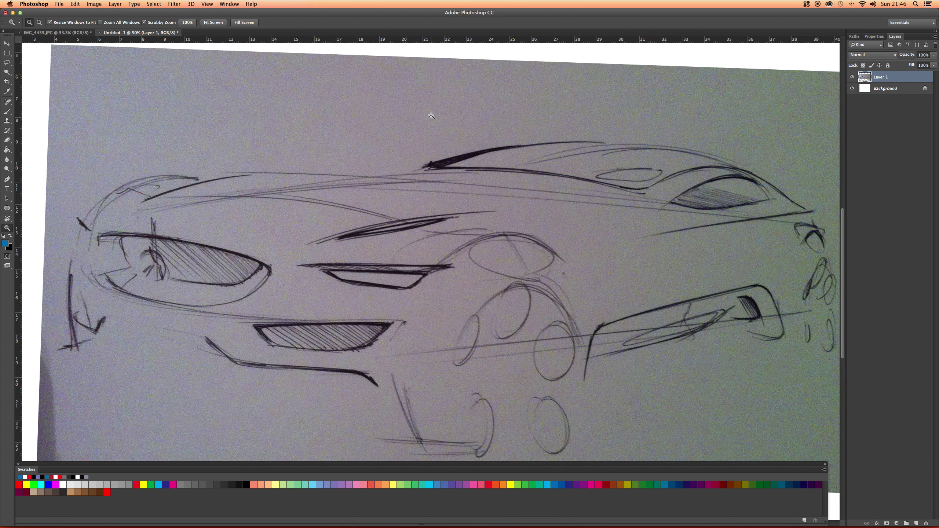
scroll(431, 116, "down", 3)
scroll(432, 116, "up", 2)
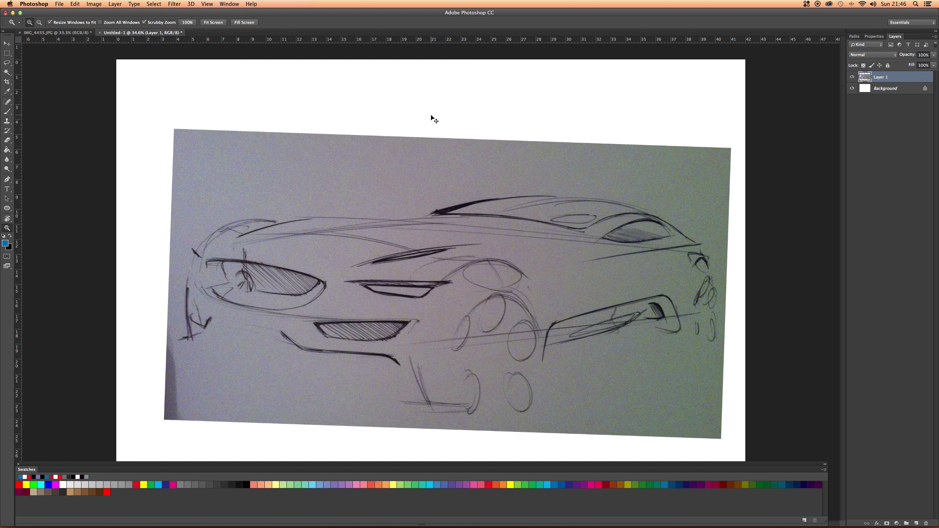
key("super+u")
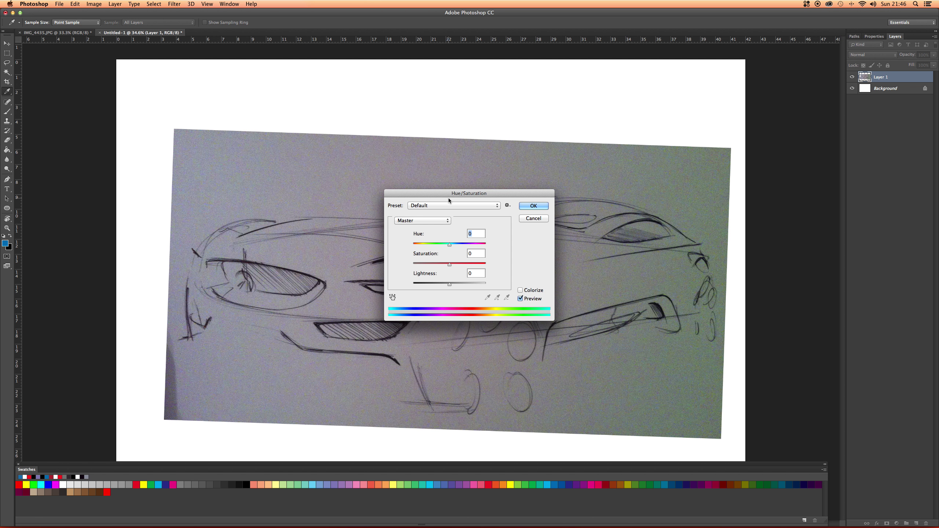
left_click_drag(453, 195, 182, 77)
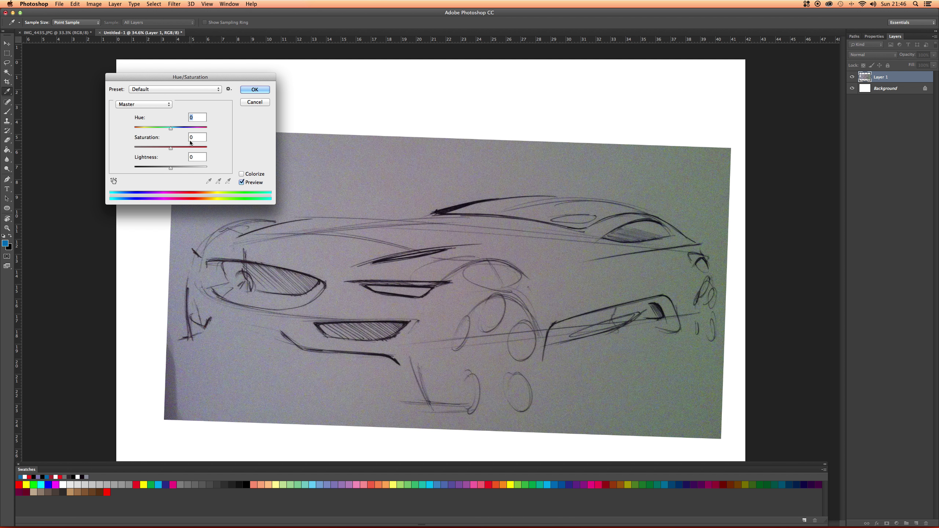
left_click_drag(171, 129, 123, 150)
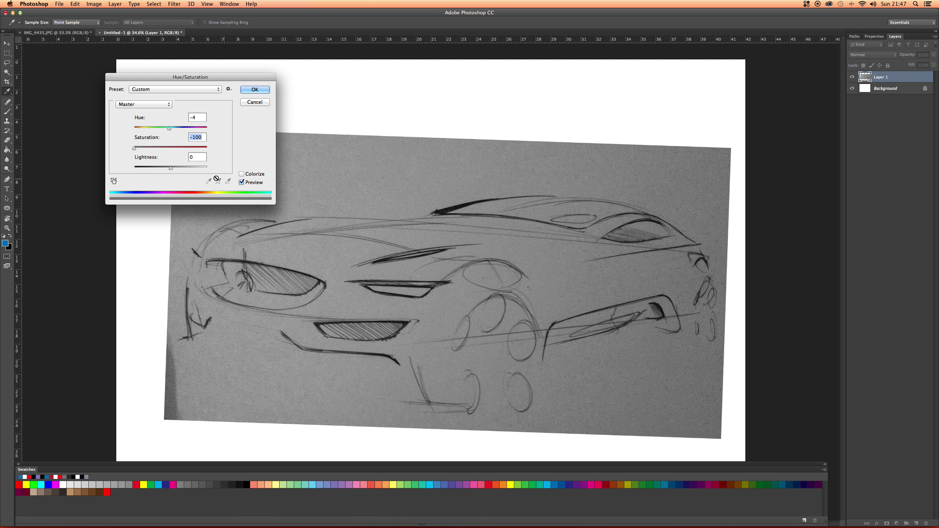
mouse_move(171, 167)
left_mouse_down()
mouse_move(238, 172)
mouse_move(126, 169)
mouse_move(157, 166)
left_mouse_up()
left_click(212, 91)
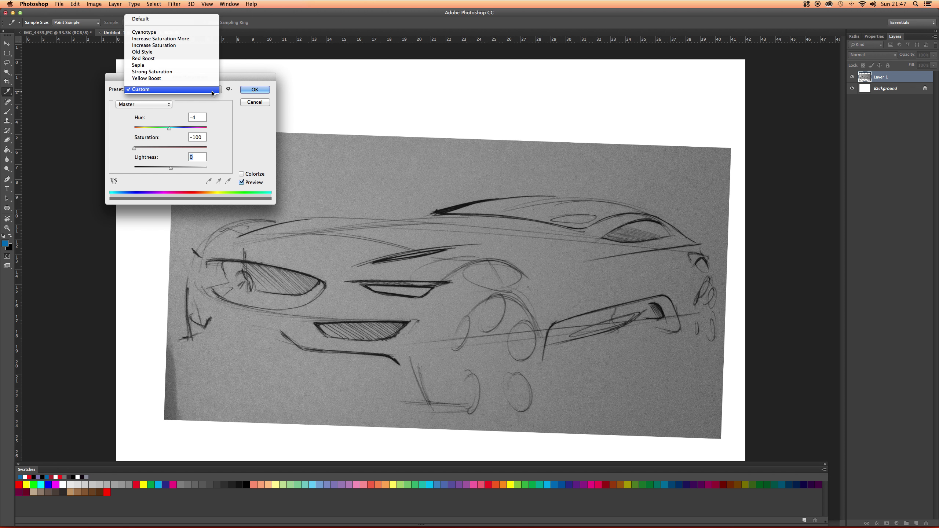
left_click(172, 91)
left_click(163, 92)
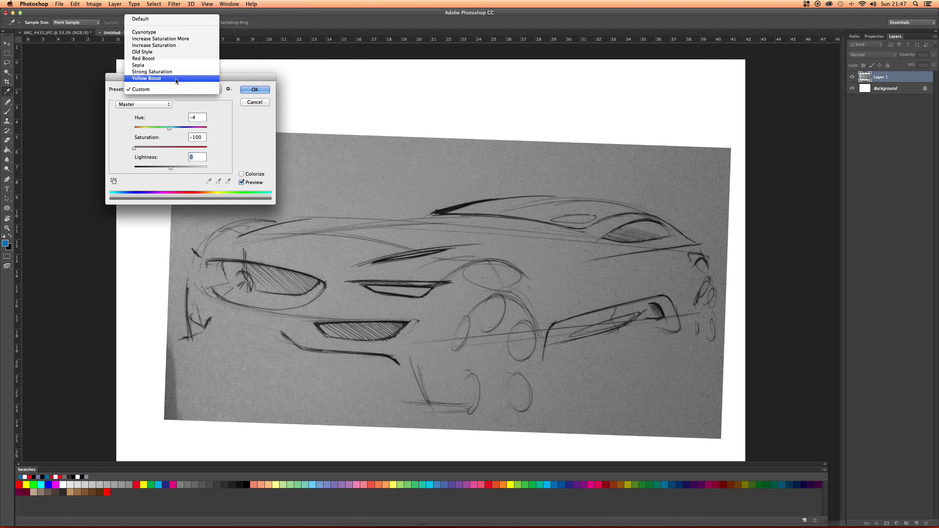
left_click(171, 89)
left_click(164, 104)
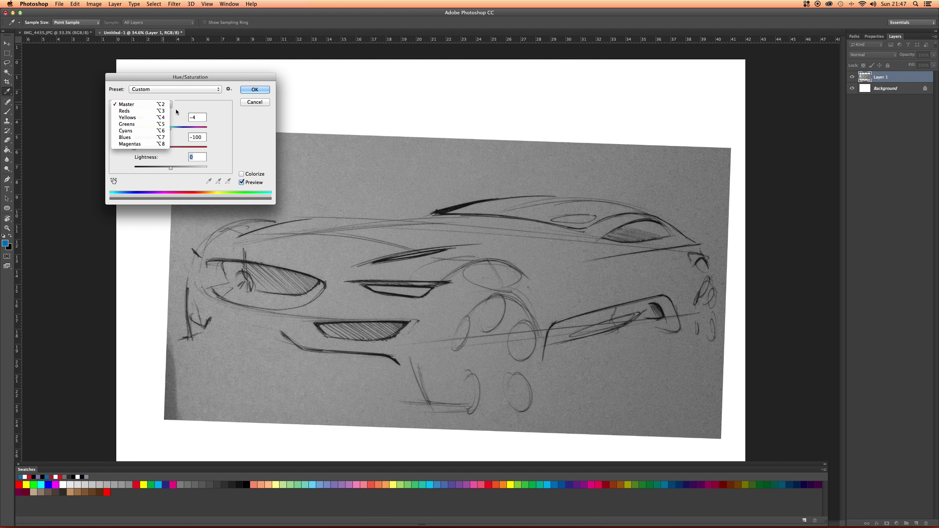
left_click(236, 106)
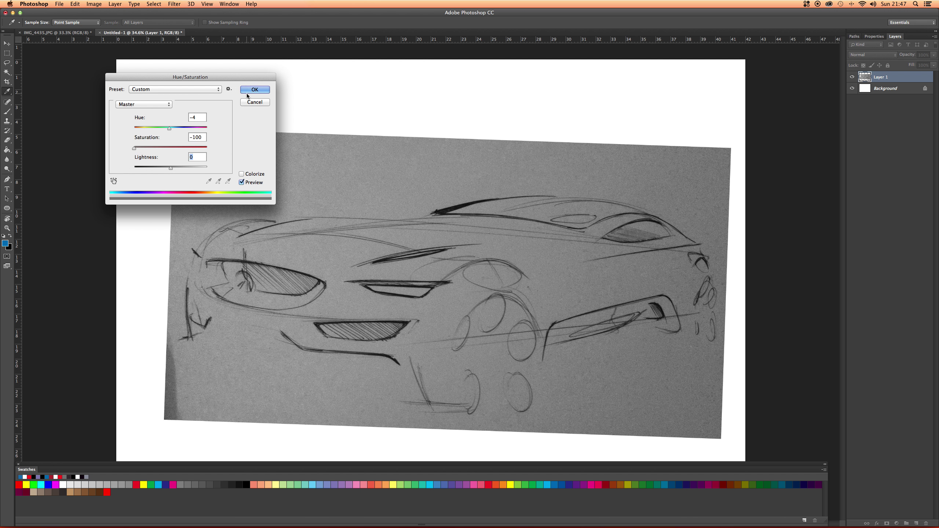
left_click(255, 102)
Undo the hue/saturation change to restore the photo's original colour
key("z")
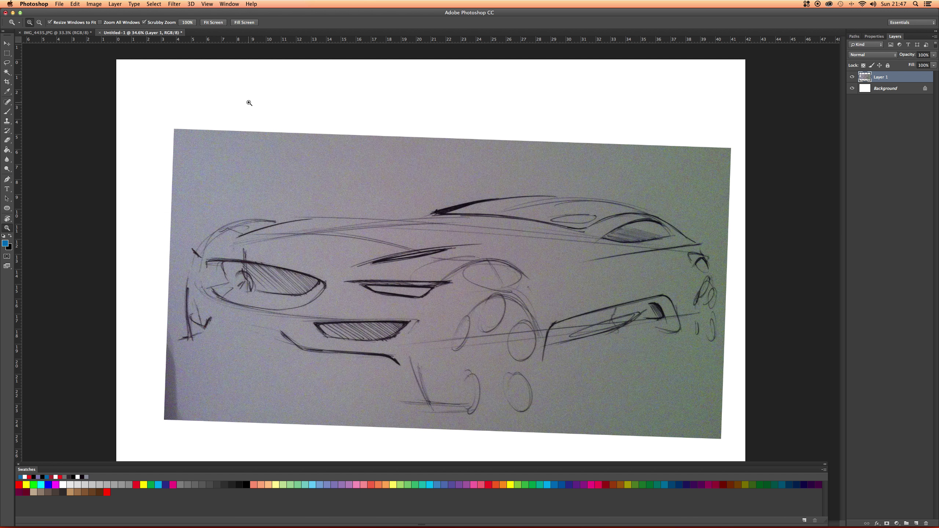
key("ctrl+u")
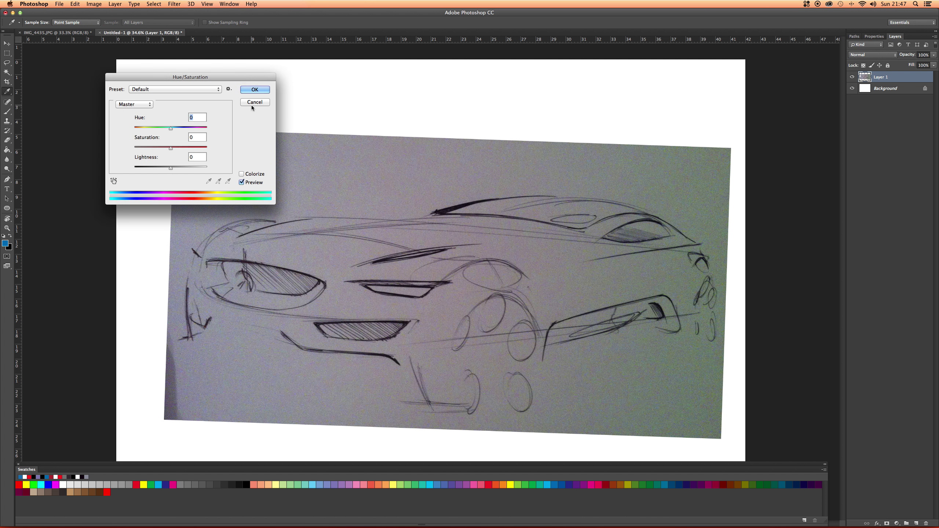
left_click(251, 105)
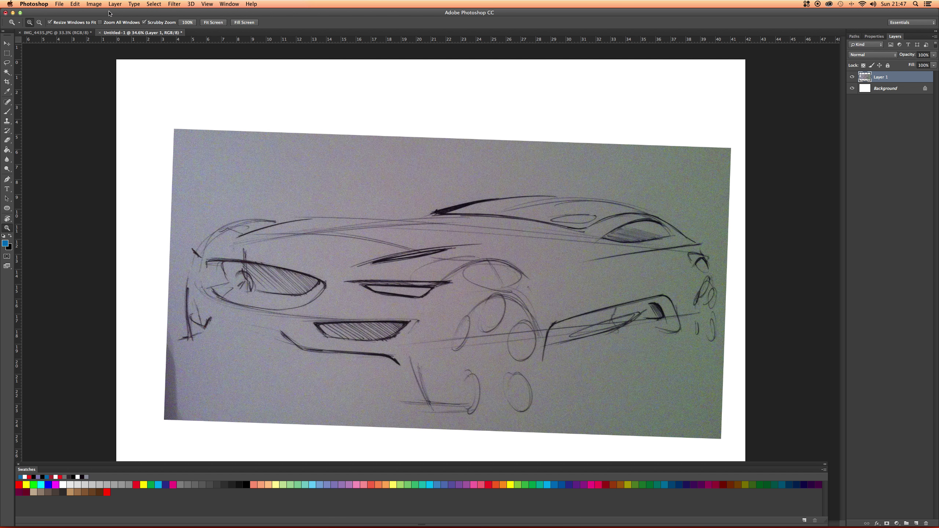
Desaturate Layer 1 with Shift+Cmd+U so the sketch becomes neutral grey
left_click(94, 4)
mouse_move(100, 17)
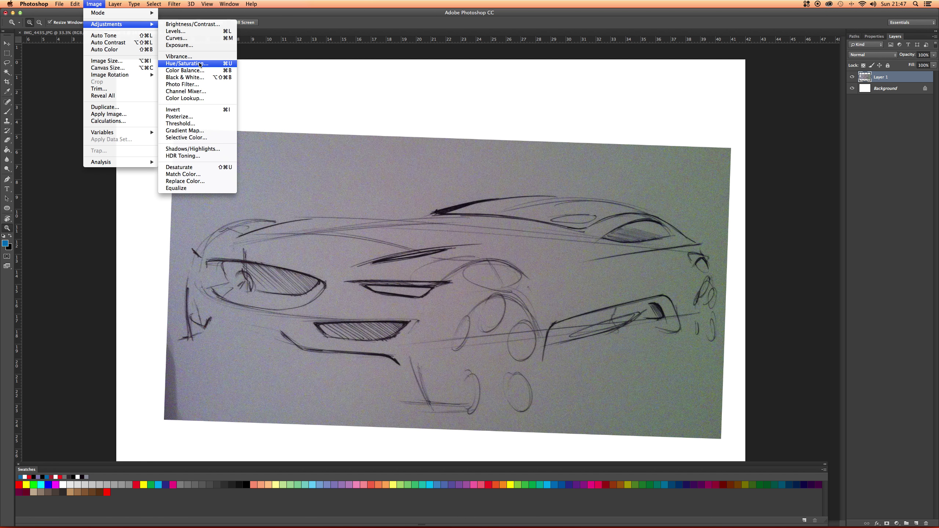
left_click(263, 73)
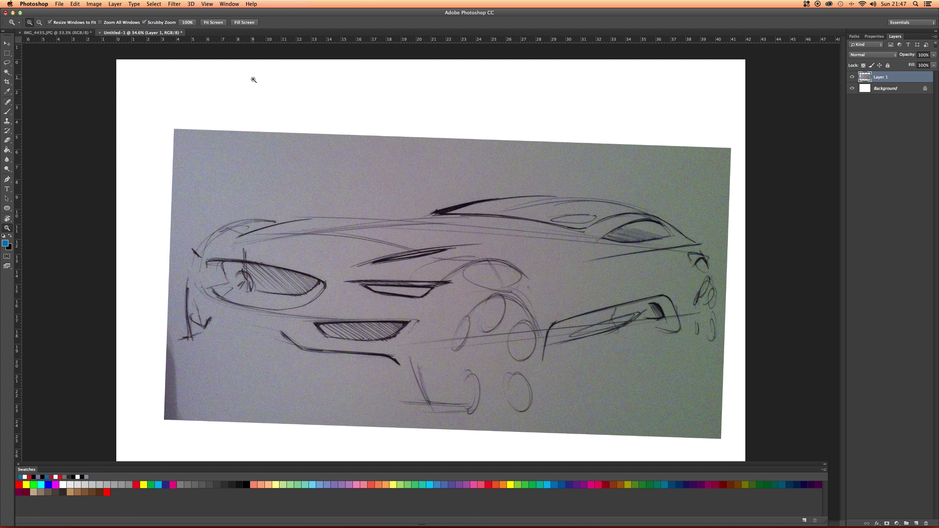
left_click(100, 8)
mouse_move(103, 25)
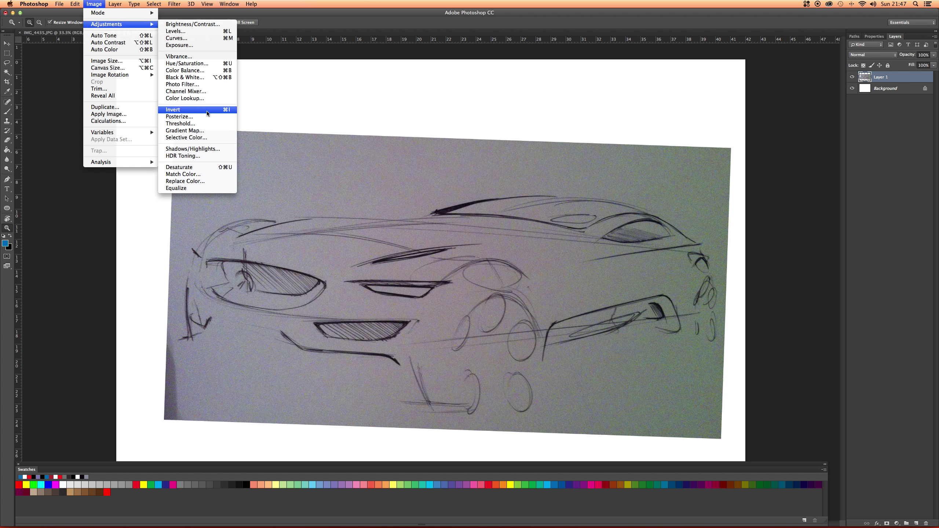
left_click(228, 169)
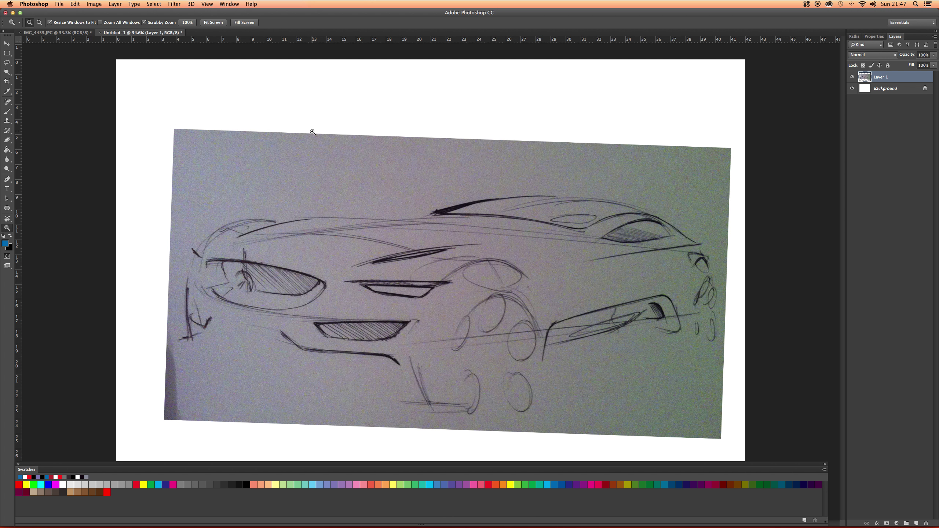
key("super+shift+u")
Try a Color Range selection of the dark sketch lines with adjusted fuzziness, then undo and deselect
left_click(154, 6)
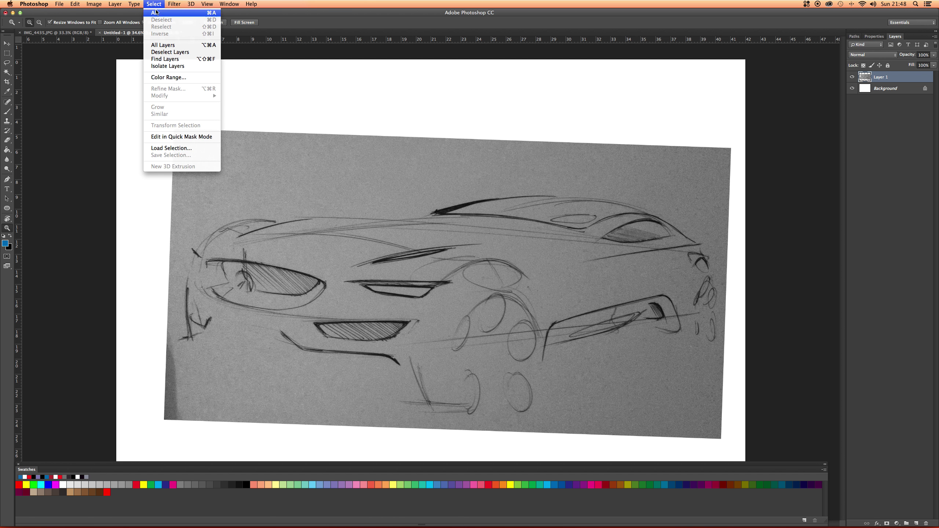
left_click(179, 79)
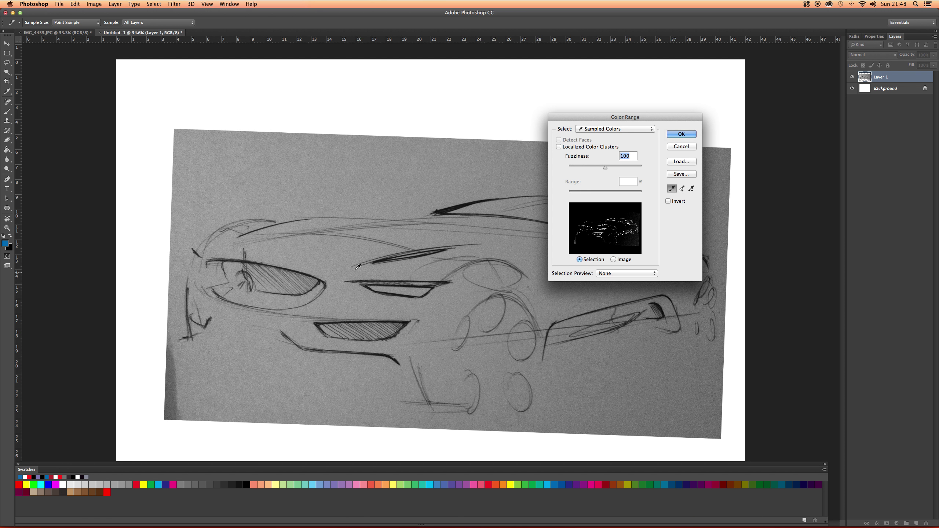
left_click(454, 208)
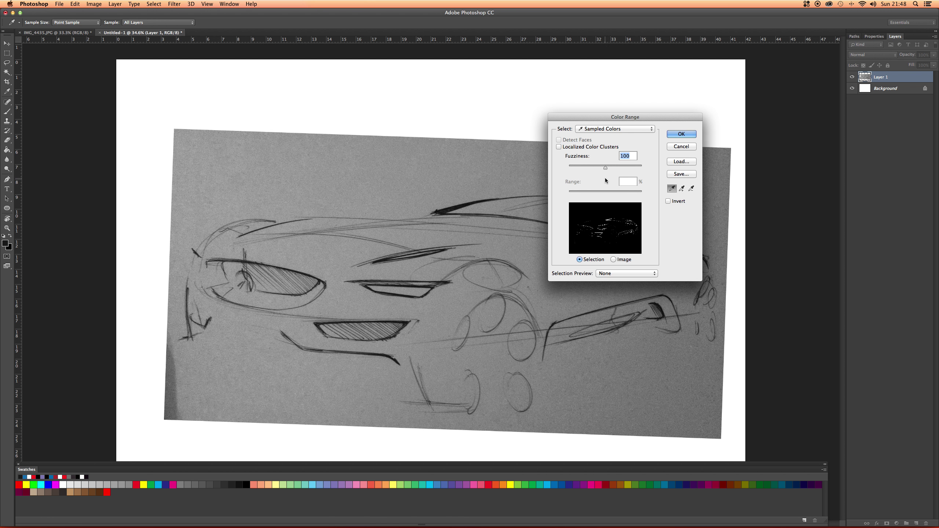
left_click_drag(607, 168, 620, 168)
left_click_drag(623, 169, 627, 168)
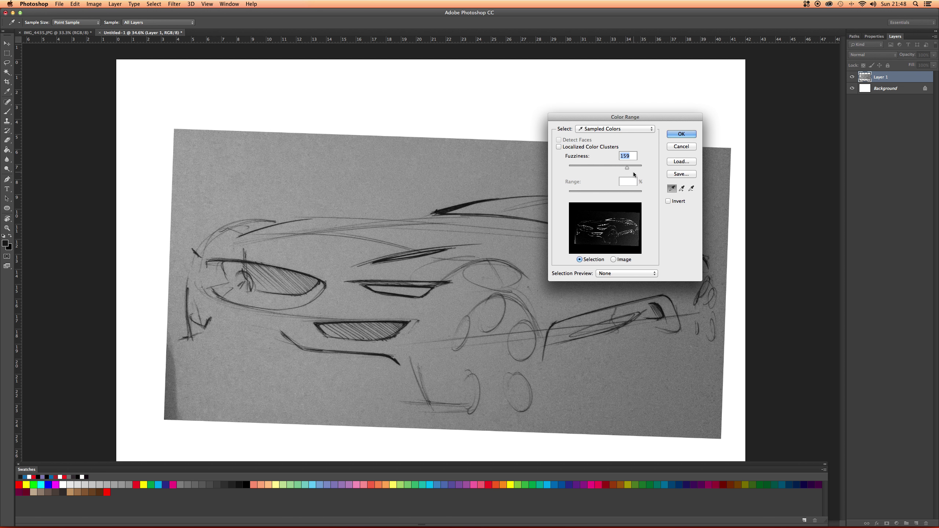
left_click_drag(627, 169, 614, 167)
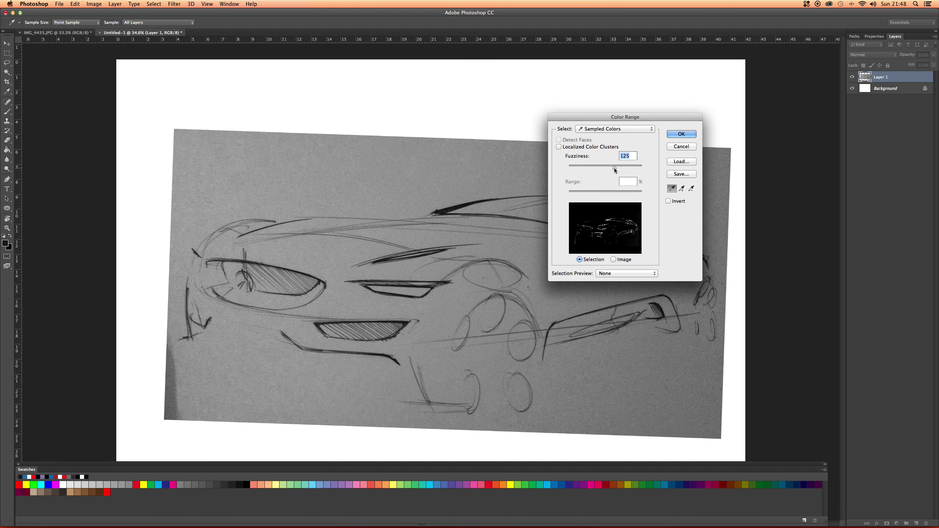
left_click(682, 134)
key("z")
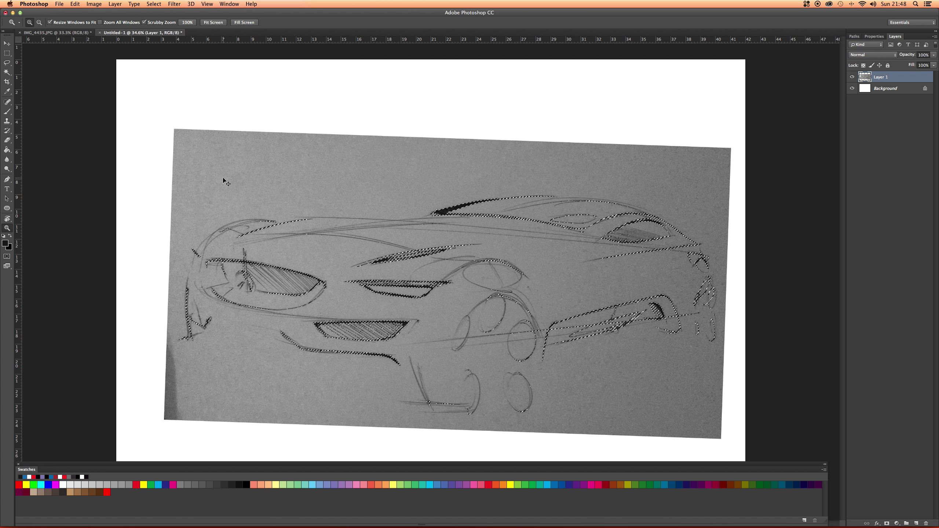
key("super+d")
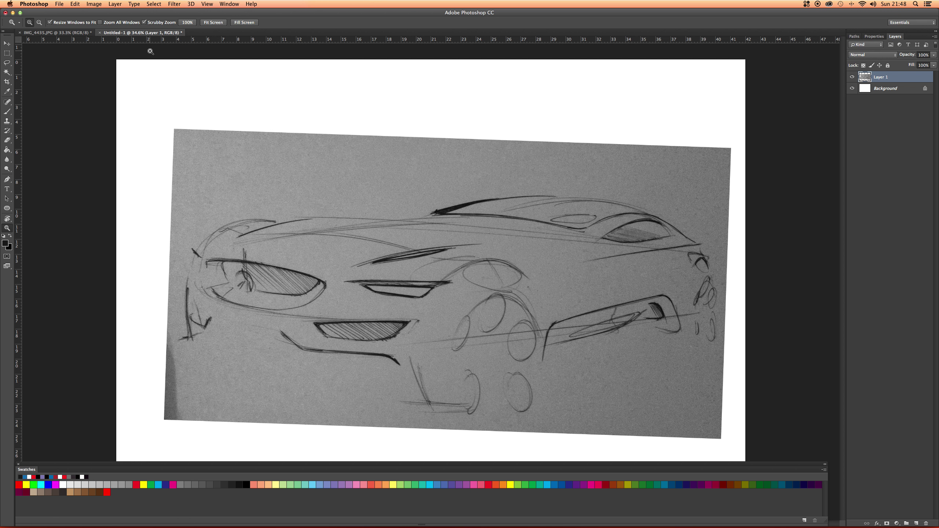
Open Color Range, try a fuzziness change and image preview, then cancel
left_click(154, 4)
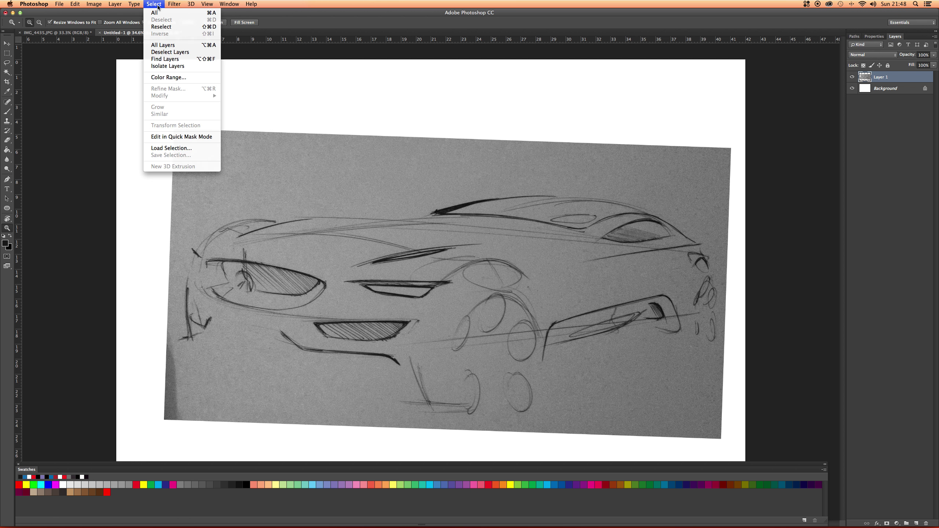
left_click(169, 78)
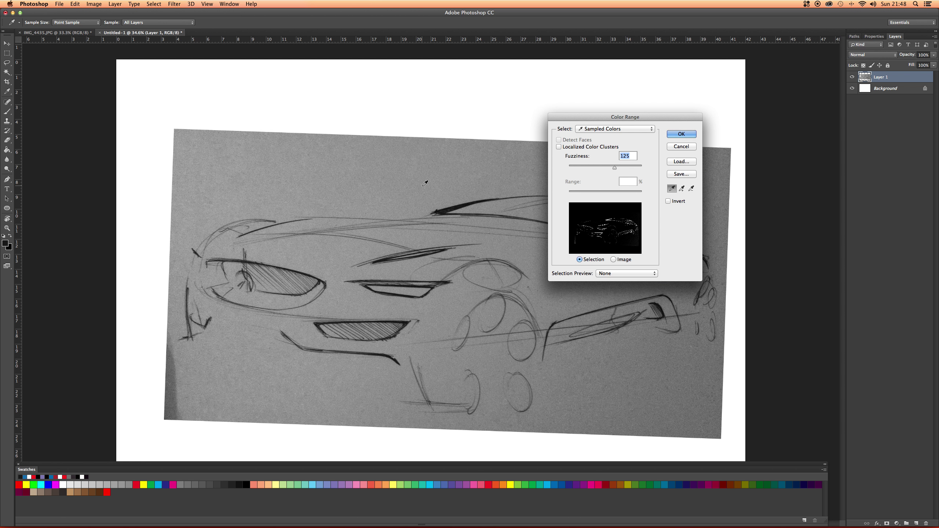
left_click_drag(617, 167, 611, 174)
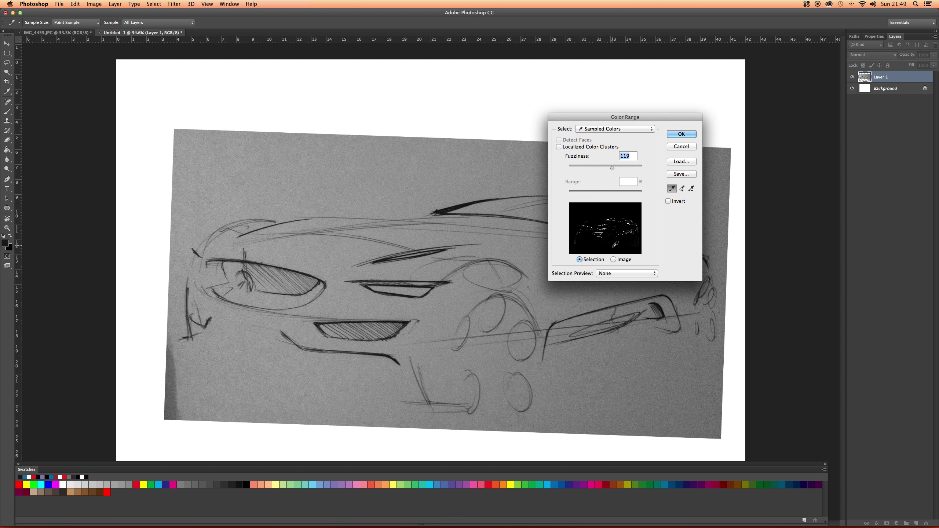
left_click(613, 259)
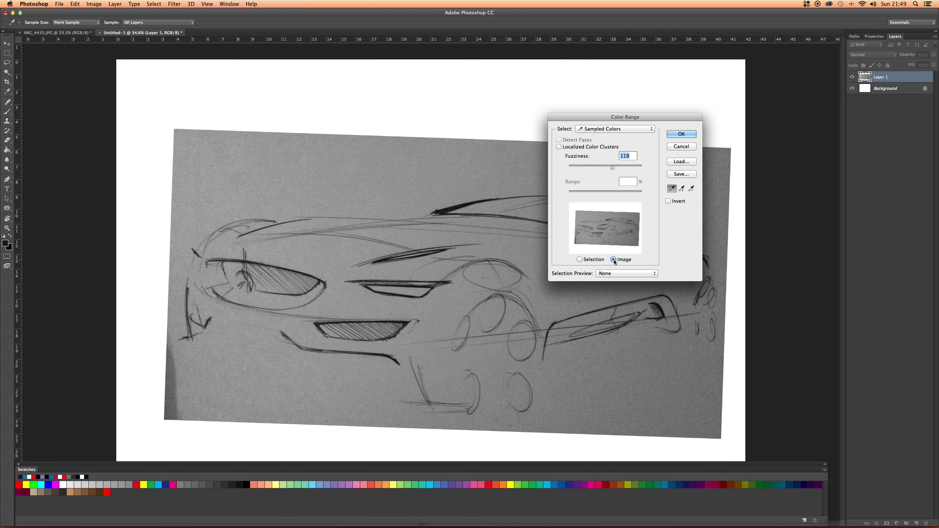
left_click(674, 147)
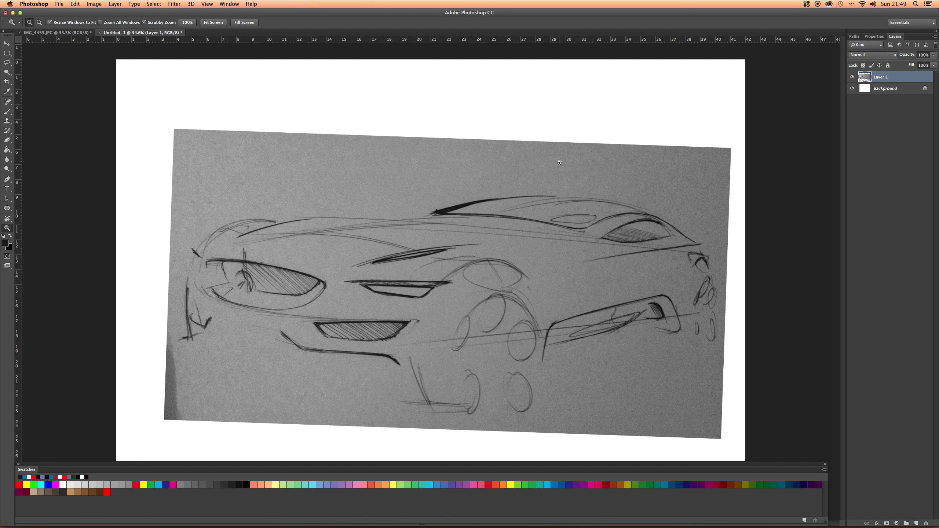
Reopen Color Range, sample the grey paper, set fuzziness to about 92 and apply
left_click(154, 4)
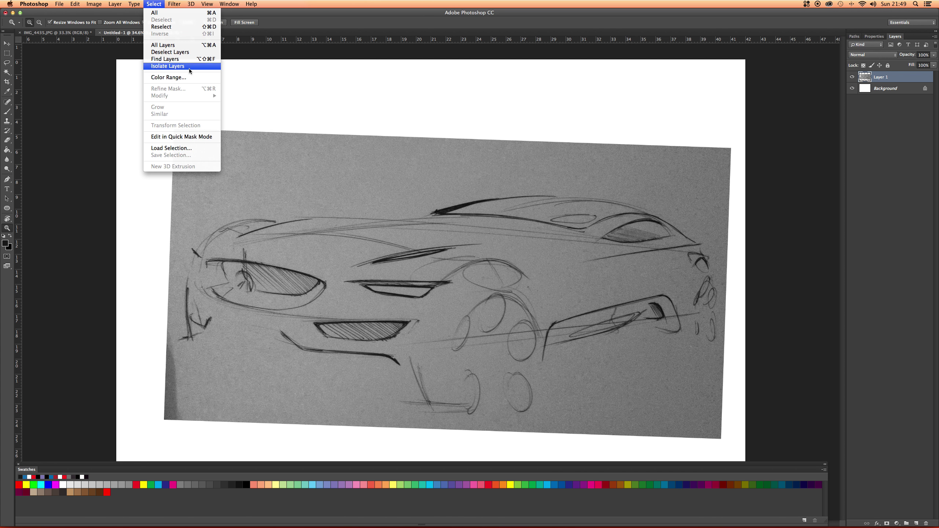
left_click(166, 78)
left_click(344, 178)
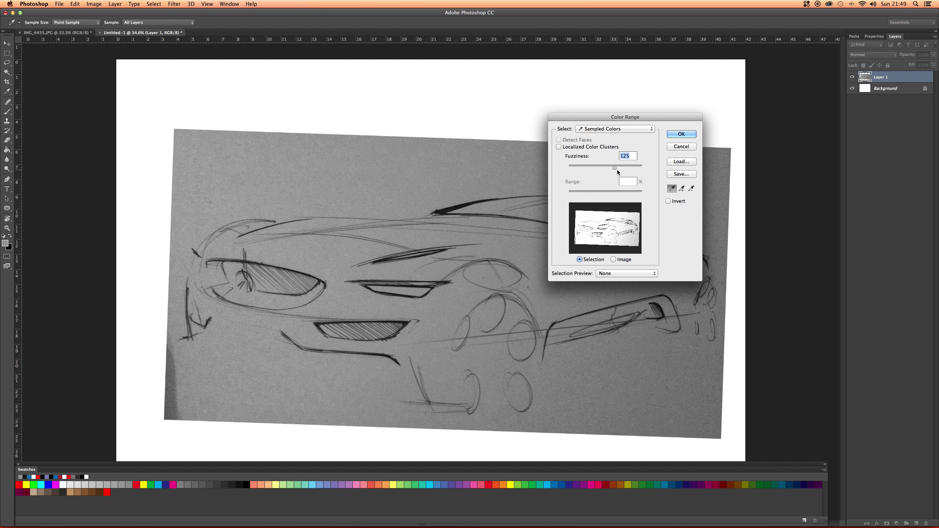
left_click_drag(615, 168, 602, 167)
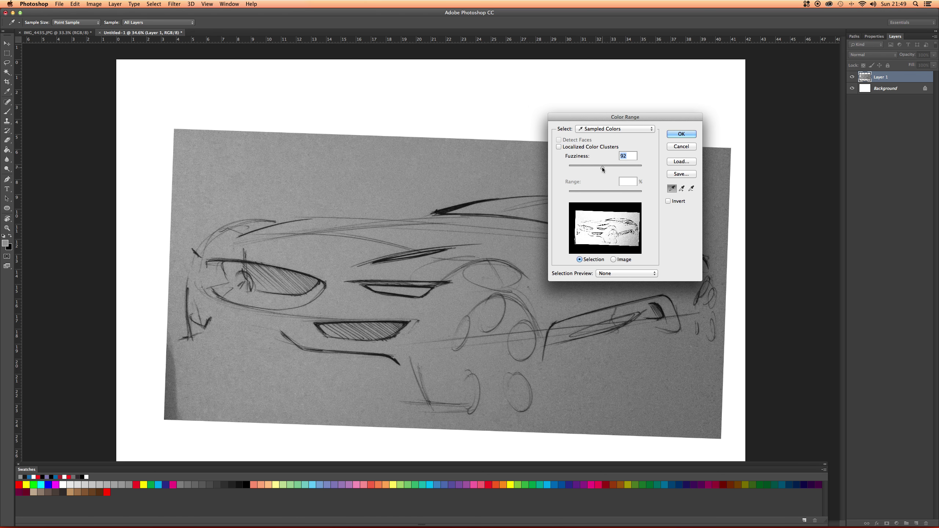
left_click(674, 137)
key("z")
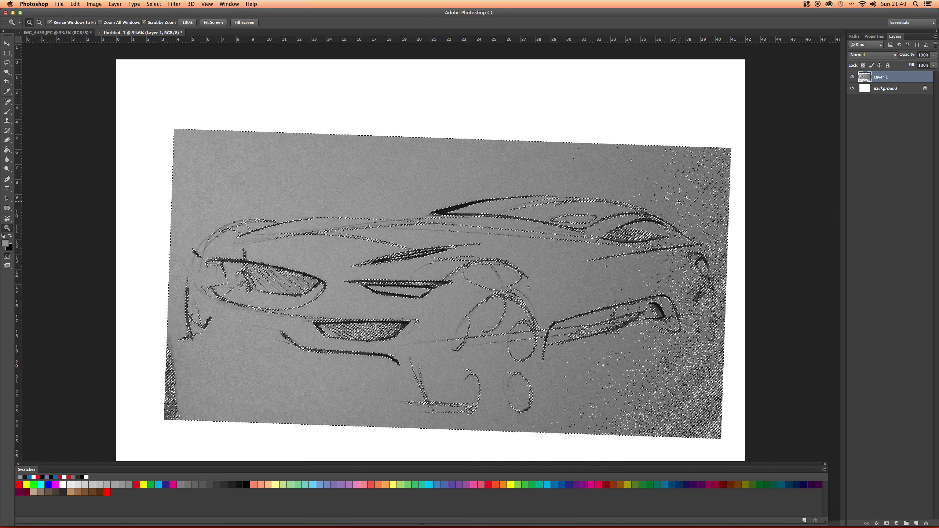
Add a layer mask to Layer 1, target the mask and invert it with Cmd+I
left_click(887, 524)
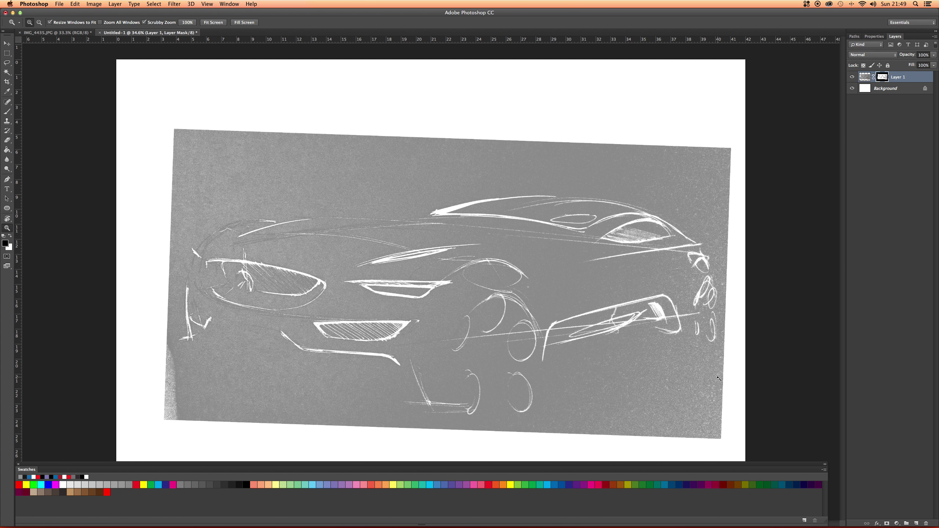
left_click(879, 160)
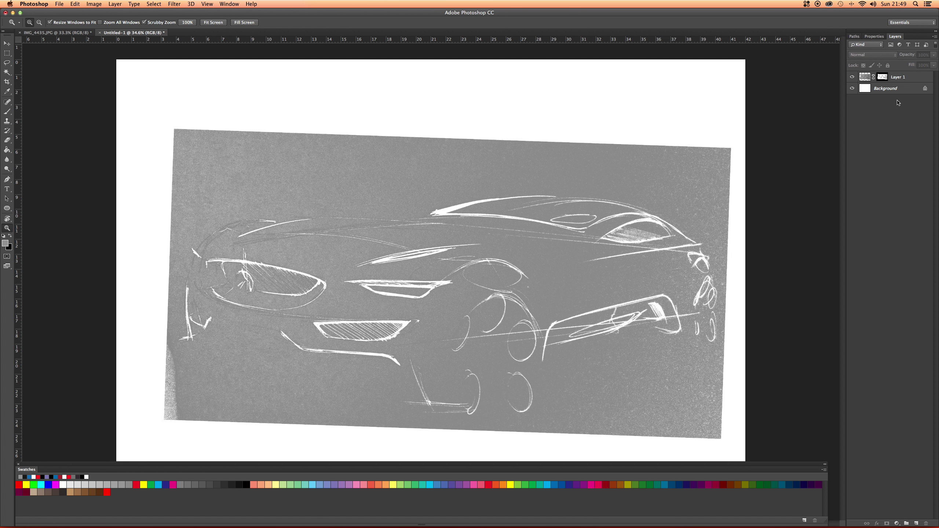
left_click(883, 77)
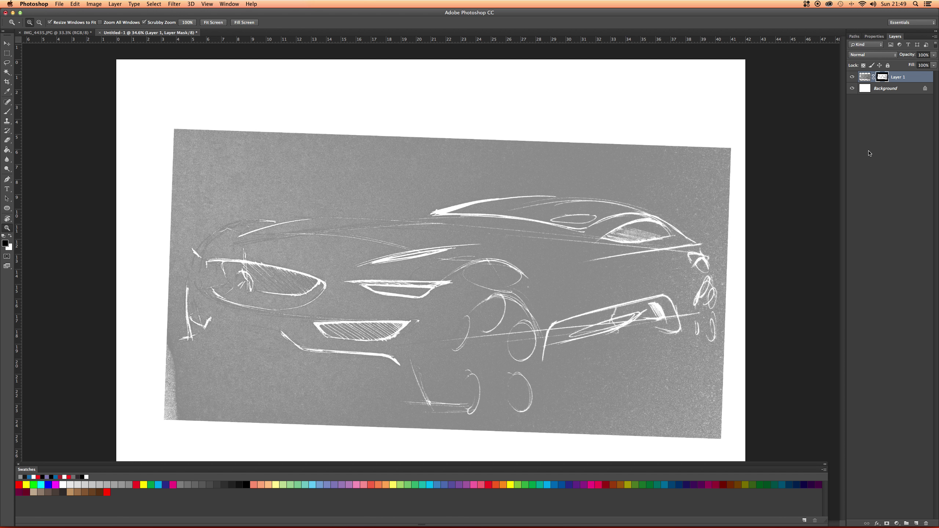
key("super+i")
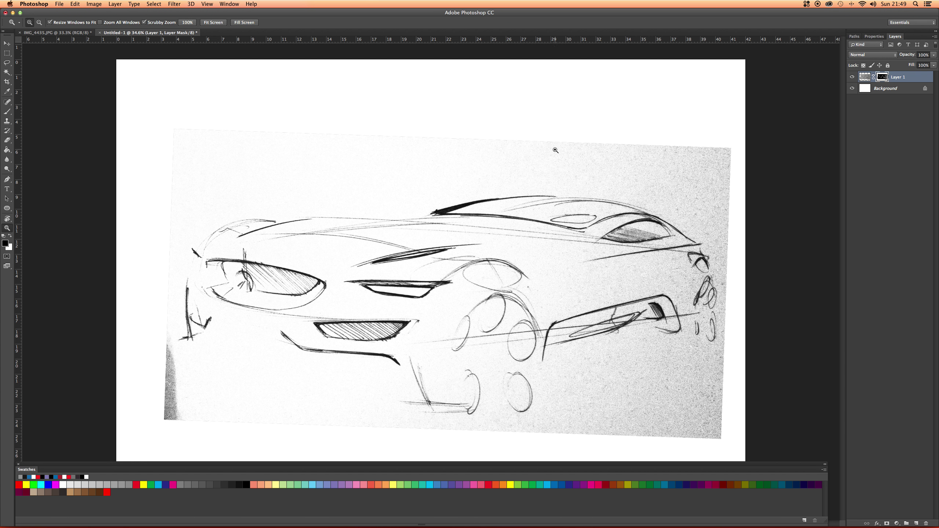
Set up a soft 700 px brush with 48% hardness
key("b")
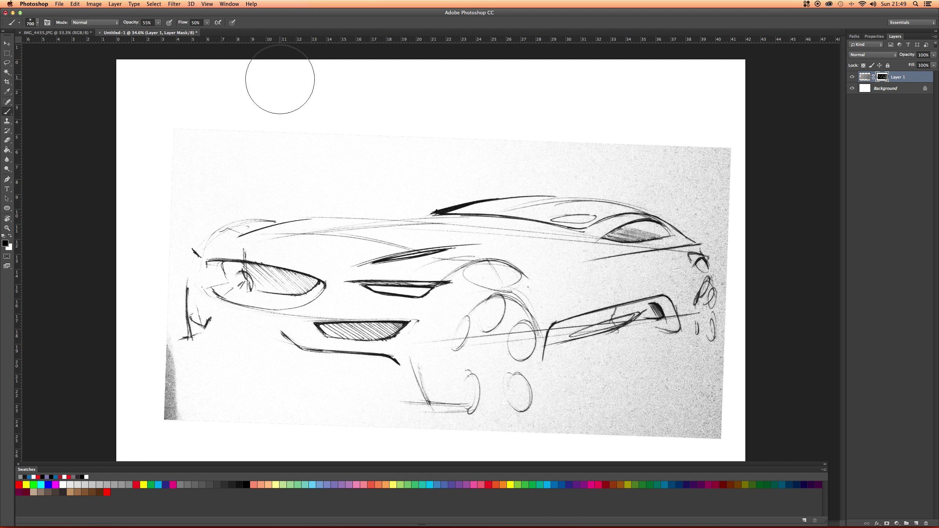
right_click(218, 98)
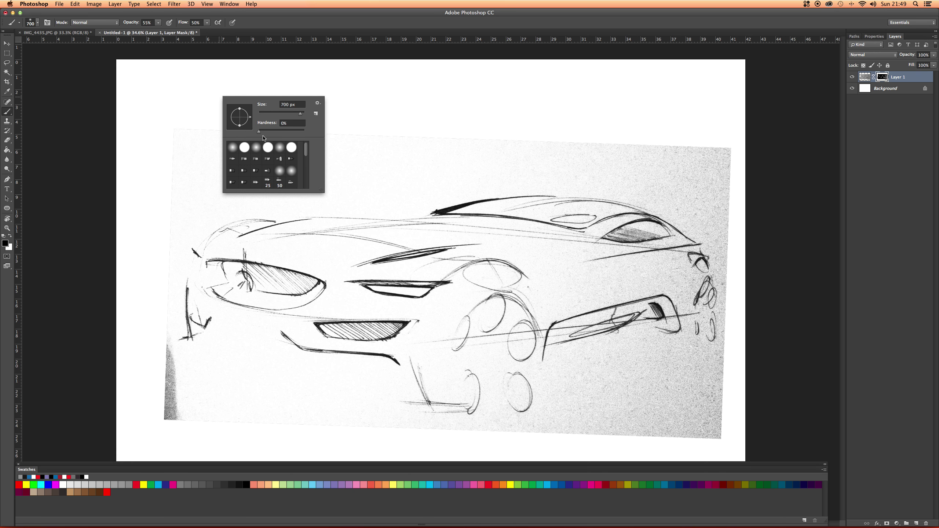
left_click(166, 135)
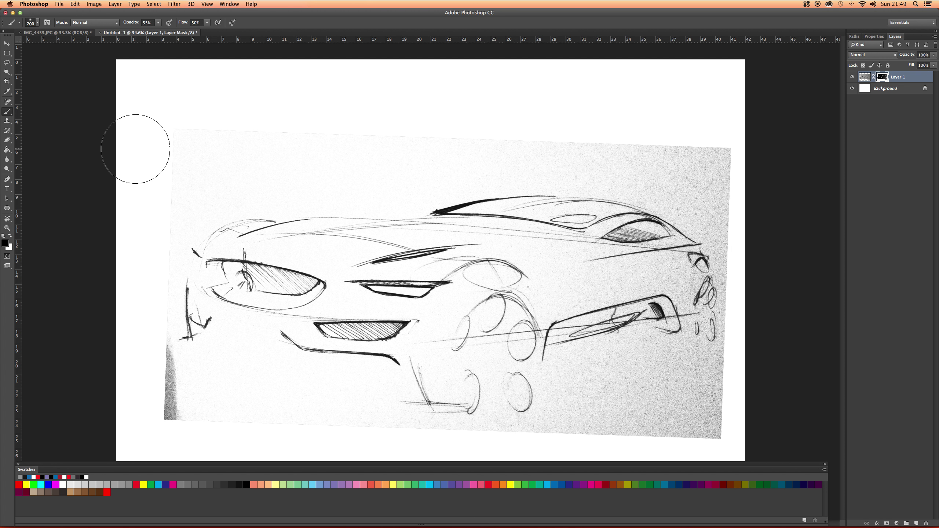
right_click(218, 116)
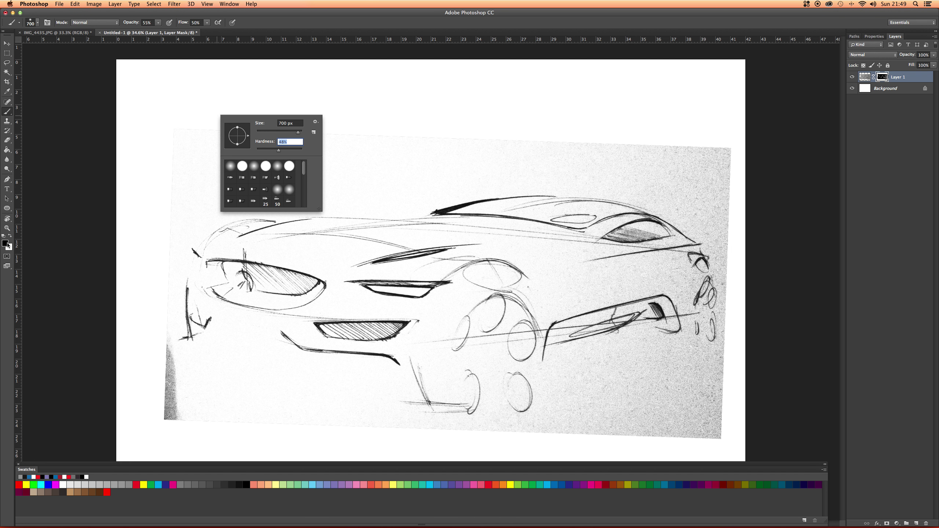
key("Return")
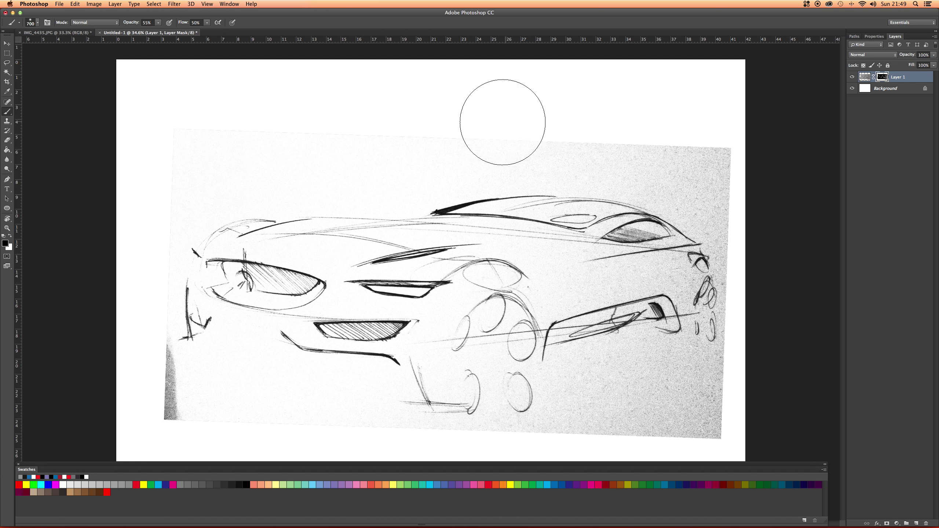
Paint the mask along the top, upper-right, left and lower-left paper edges
mouse_move(539, 131)
left_mouse_down()
mouse_move(235, 126)
mouse_move(283, 131)
mouse_move(168, 185)
mouse_move(163, 168)
mouse_move(271, 139)
mouse_move(220, 174)
left_mouse_up()
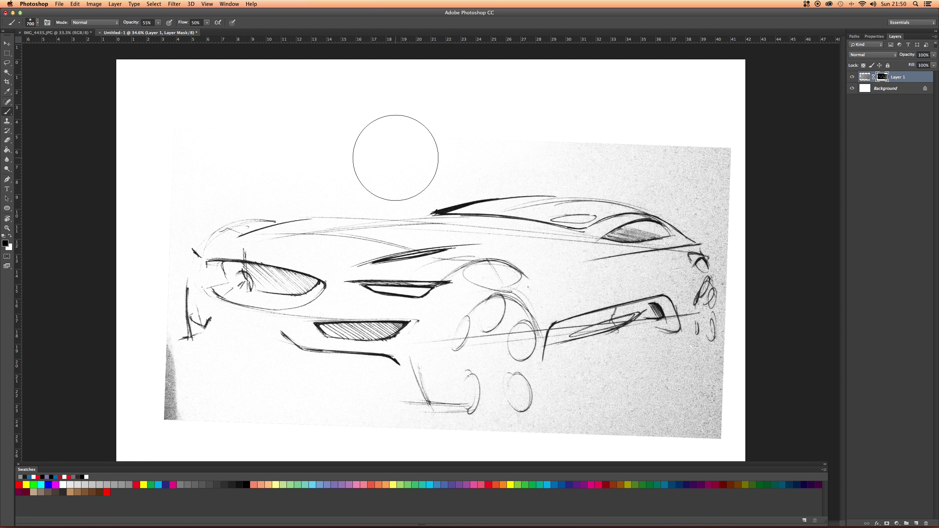
mouse_move(604, 148)
left_mouse_down()
mouse_move(438, 131)
mouse_move(662, 142)
mouse_move(638, 150)
mouse_move(665, 152)
mouse_move(698, 179)
mouse_move(636, 145)
mouse_move(731, 168)
mouse_move(706, 164)
mouse_move(681, 132)
mouse_move(713, 145)
mouse_move(714, 158)
mouse_move(761, 206)
mouse_move(734, 172)
mouse_move(748, 215)
mouse_move(684, 175)
mouse_move(744, 198)
mouse_move(665, 162)
mouse_move(736, 202)
mouse_move(563, 164)
mouse_move(681, 172)
mouse_move(566, 147)
mouse_move(705, 188)
mouse_move(671, 177)
mouse_move(749, 221)
mouse_move(731, 215)
left_mouse_up()
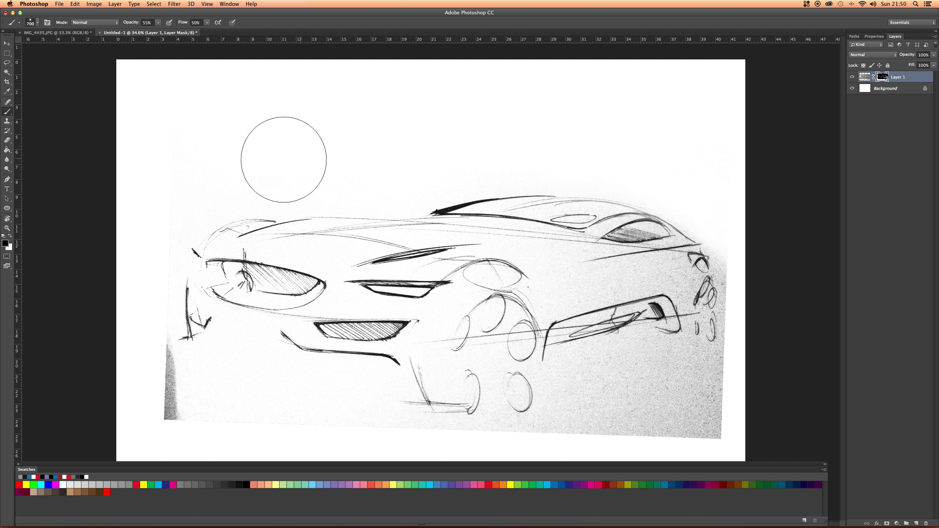
mouse_move(161, 213)
left_mouse_down()
mouse_move(207, 125)
mouse_move(167, 172)
mouse_move(214, 122)
mouse_move(316, 126)
mouse_move(371, 169)
left_mouse_up()
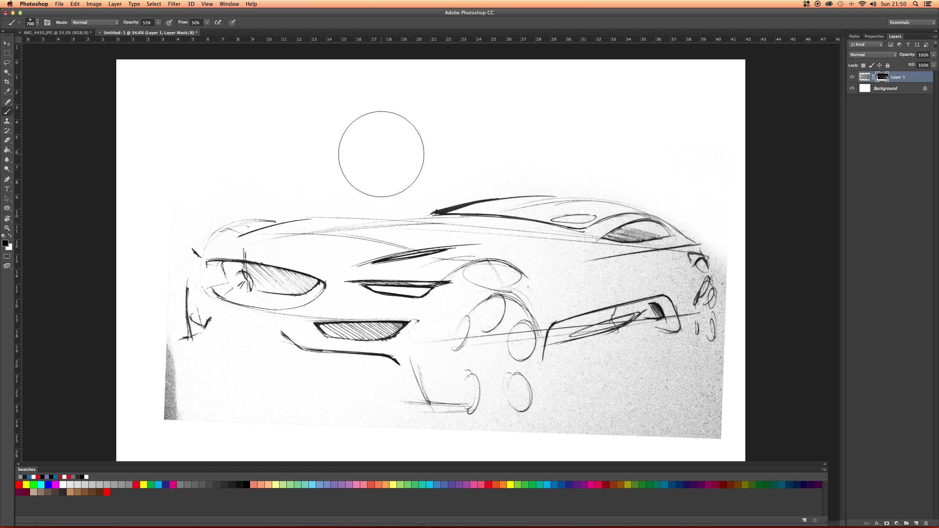
key("F2")
key("F2")
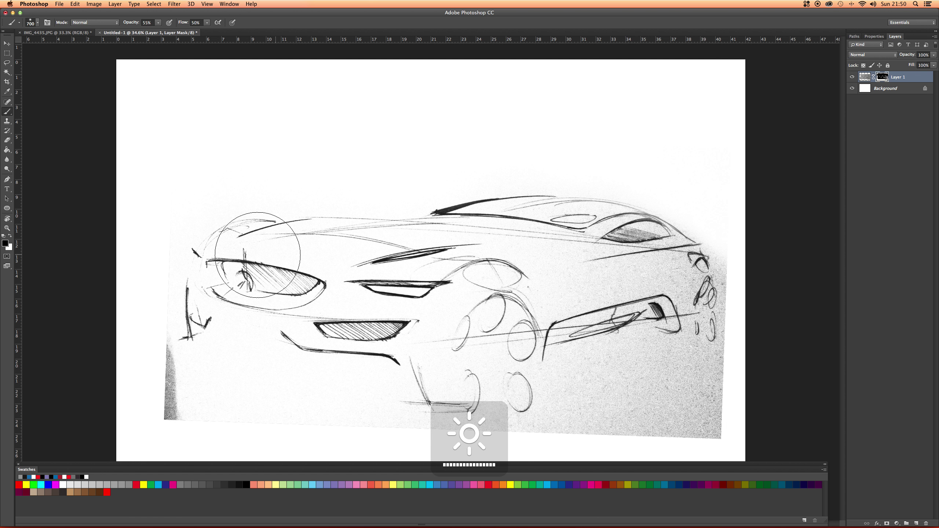
mouse_move(215, 318)
left_mouse_down()
mouse_move(158, 381)
mouse_move(165, 411)
mouse_move(139, 343)
mouse_move(144, 394)
mouse_move(132, 348)
mouse_move(155, 412)
mouse_move(147, 378)
left_mouse_up()
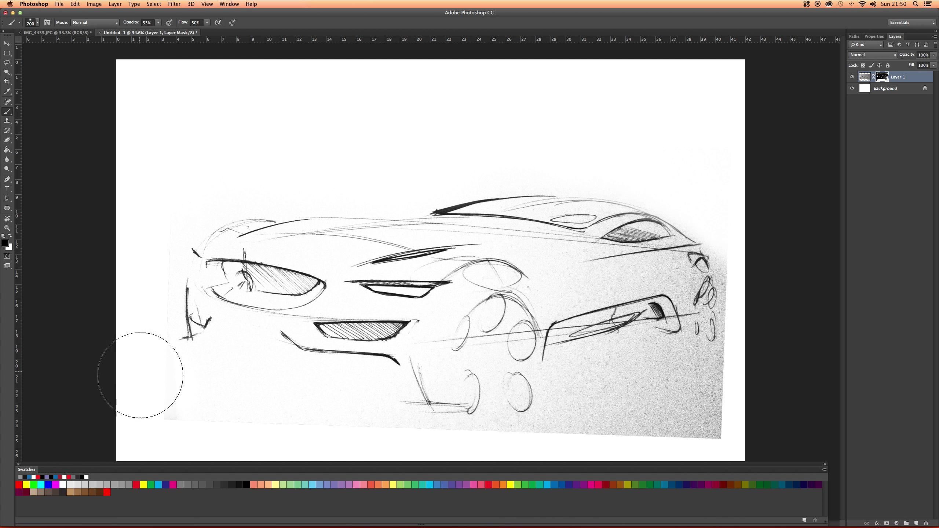
mouse_move(262, 413)
left_mouse_down()
mouse_move(156, 379)
mouse_move(184, 397)
mouse_move(142, 365)
mouse_move(219, 393)
mouse_move(246, 378)
mouse_move(276, 391)
left_mouse_up()
Clear the grain along the car's bottom, then use a 500 px, 100%-flow brush right of the rear
key("bracketleft")
key("bracketleft")
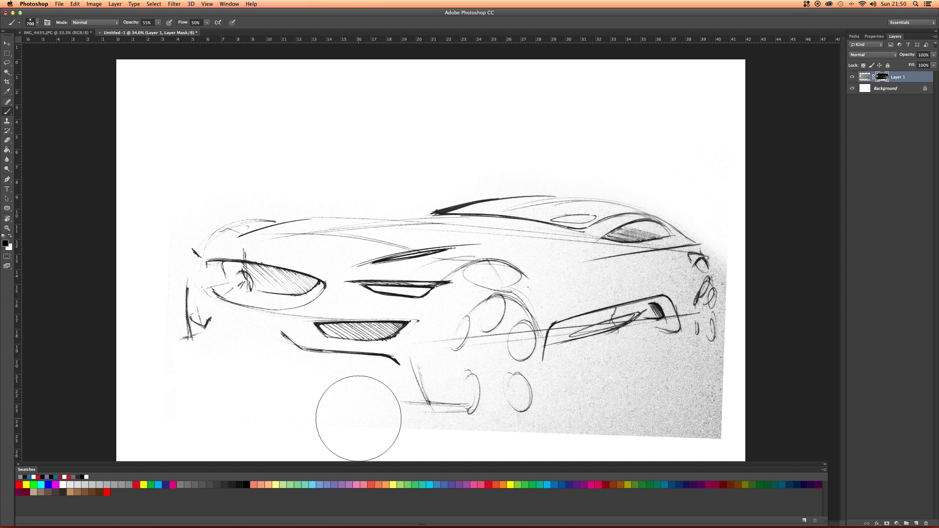
key("bracketleft")
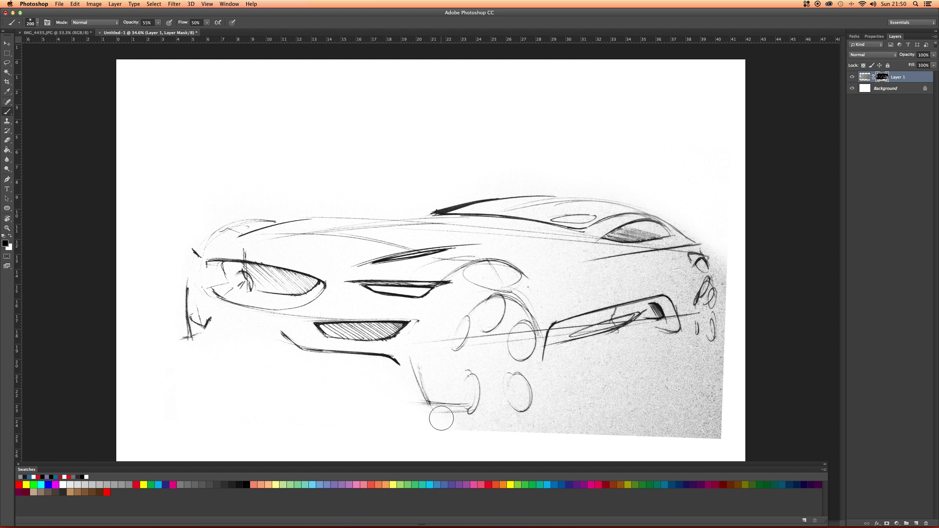
left_click_drag(503, 431, 682, 432)
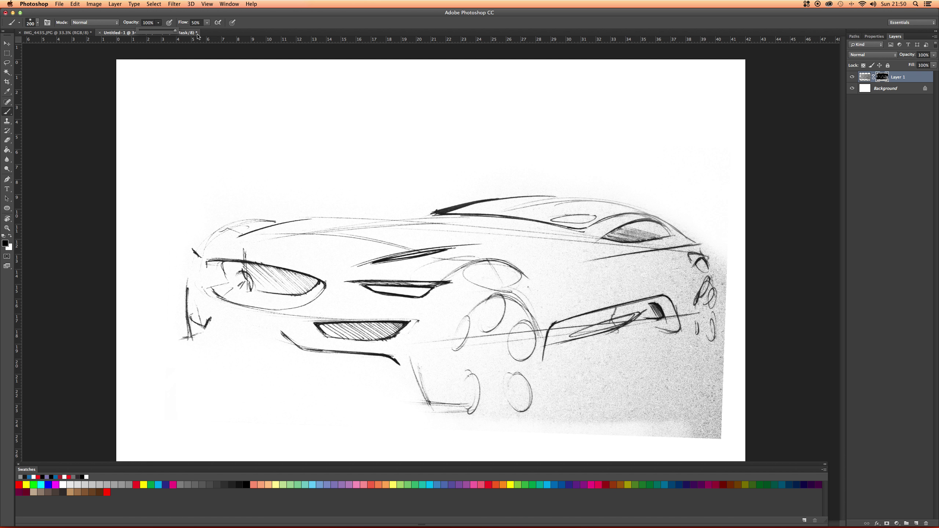
left_click(207, 24)
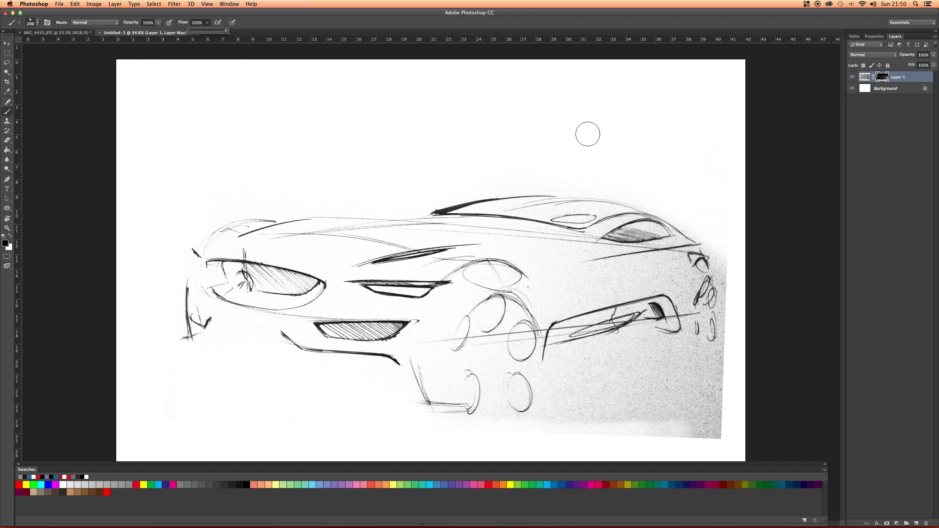
key("bracketright")
key("bracketright")
key("bracketright")
key("bracketright")
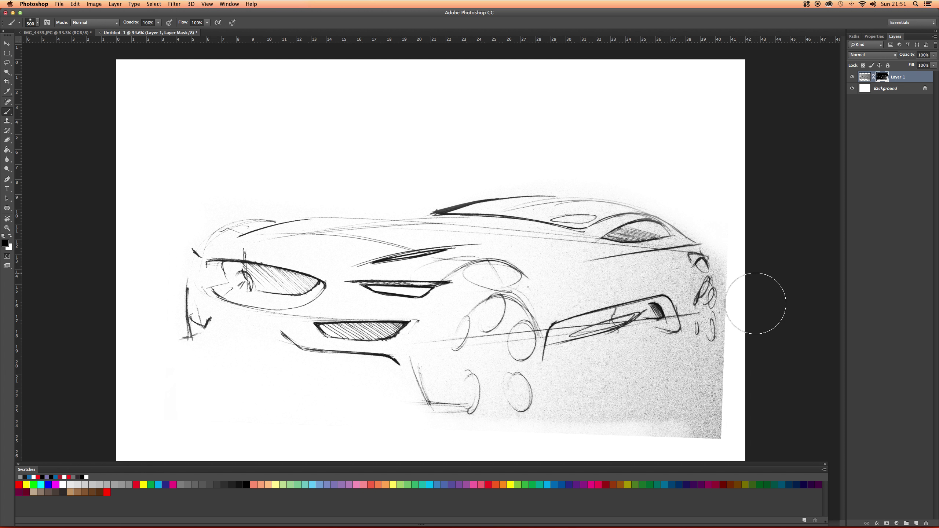
mouse_move(723, 339)
left_mouse_down()
mouse_move(662, 403)
mouse_move(591, 420)
mouse_move(701, 380)
mouse_move(700, 441)
mouse_move(583, 431)
mouse_move(577, 399)
mouse_move(564, 389)
mouse_move(610, 368)
mouse_move(695, 367)
mouse_move(663, 362)
mouse_move(611, 373)
mouse_move(580, 413)
mouse_move(520, 435)
mouse_move(479, 431)
mouse_move(614, 404)
mouse_move(489, 422)
mouse_move(370, 399)
mouse_move(353, 385)
mouse_move(426, 440)
mouse_move(298, 387)
mouse_move(182, 390)
left_mouse_up()
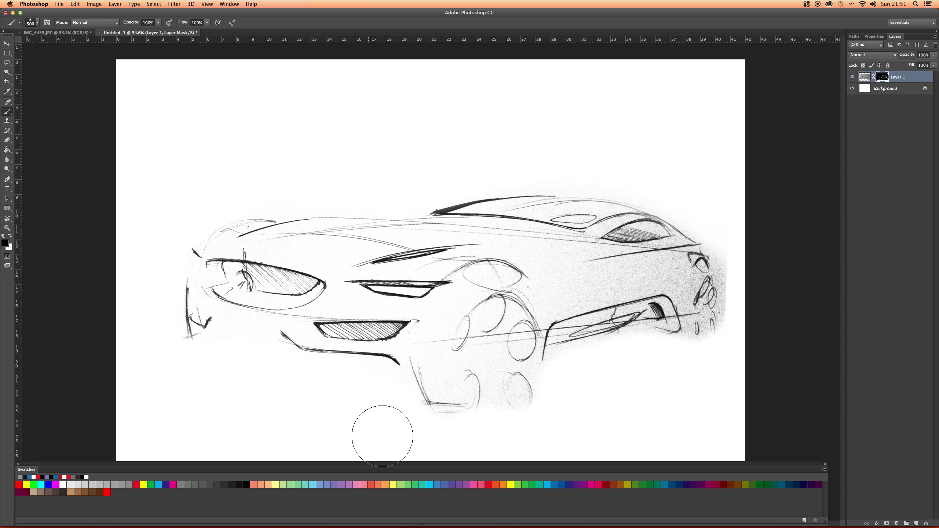
Adjust brush flow, enlarge the brush and paint the mask across the car's rear
right_click(514, 400)
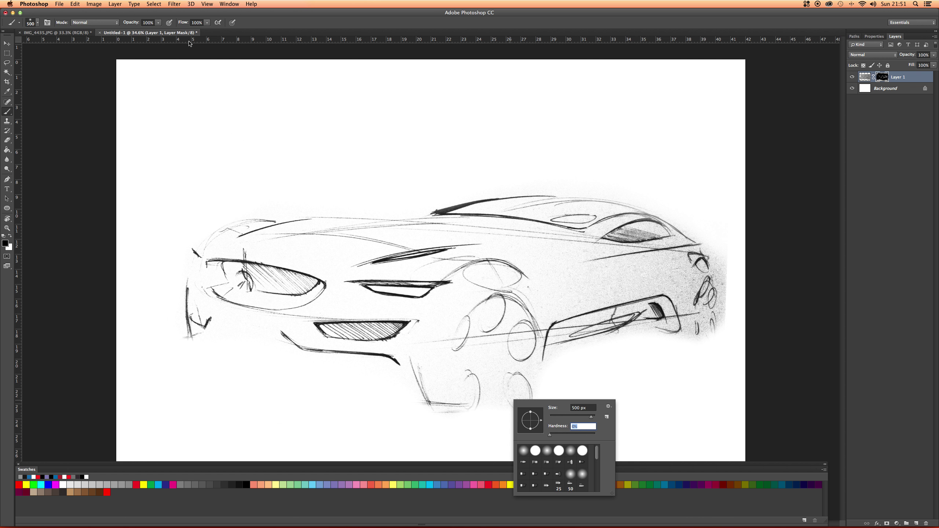
left_click(207, 24)
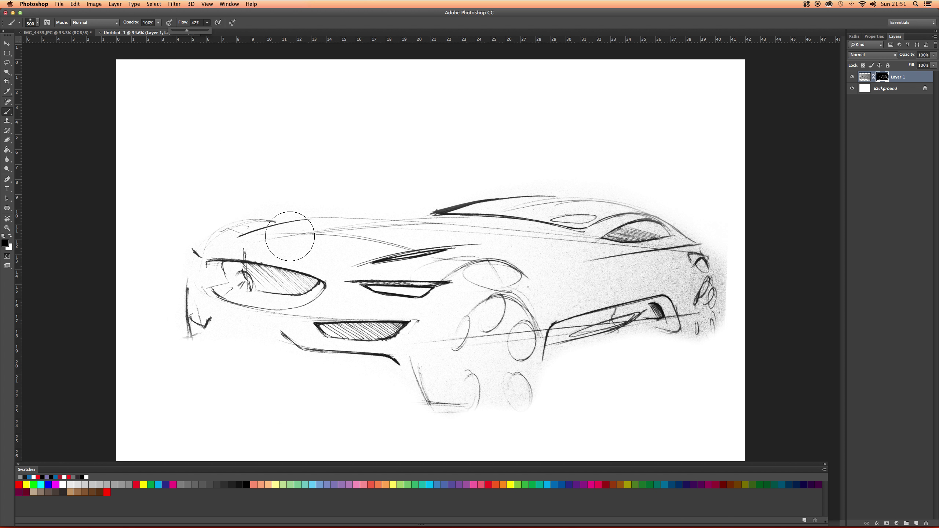
key("bracketright")
key("bracketright")
key("bracketright")
key("bracketright")
key("bracketright")
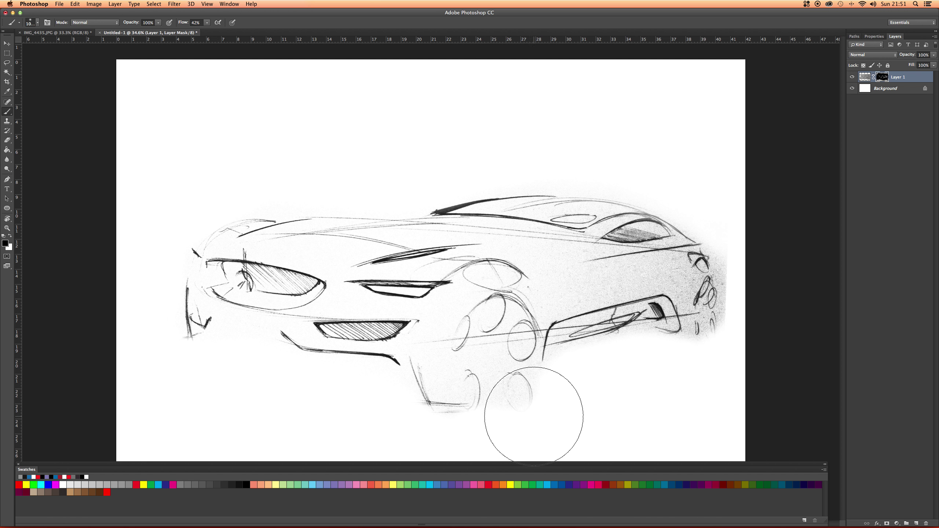
mouse_move(559, 371)
left_mouse_down()
mouse_move(633, 357)
mouse_move(715, 357)
mouse_move(740, 270)
mouse_move(754, 275)
mouse_move(753, 266)
mouse_move(764, 298)
mouse_move(747, 256)
mouse_move(753, 310)
mouse_move(745, 261)
mouse_move(744, 321)
mouse_move(747, 307)
mouse_move(763, 335)
left_mouse_up()
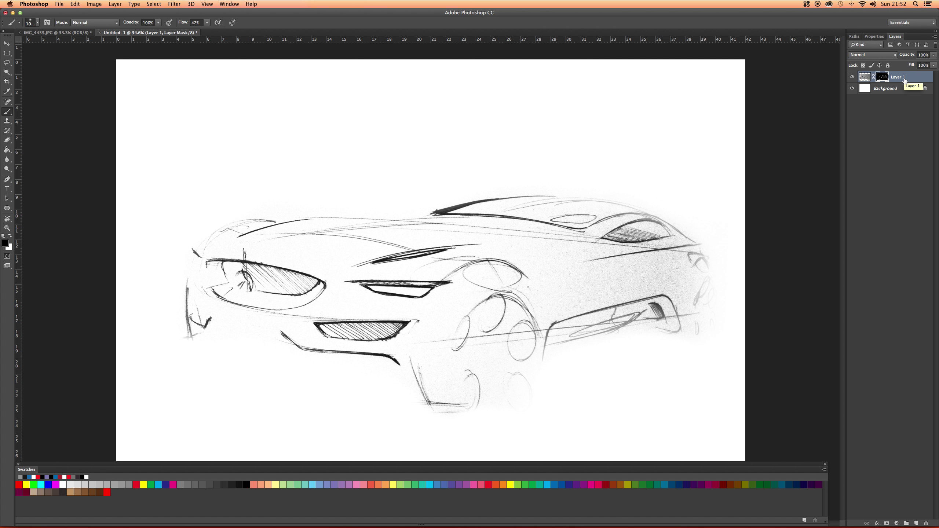
Skew the sketch with Free Transform, tilting its left and right sides
key("super+t")
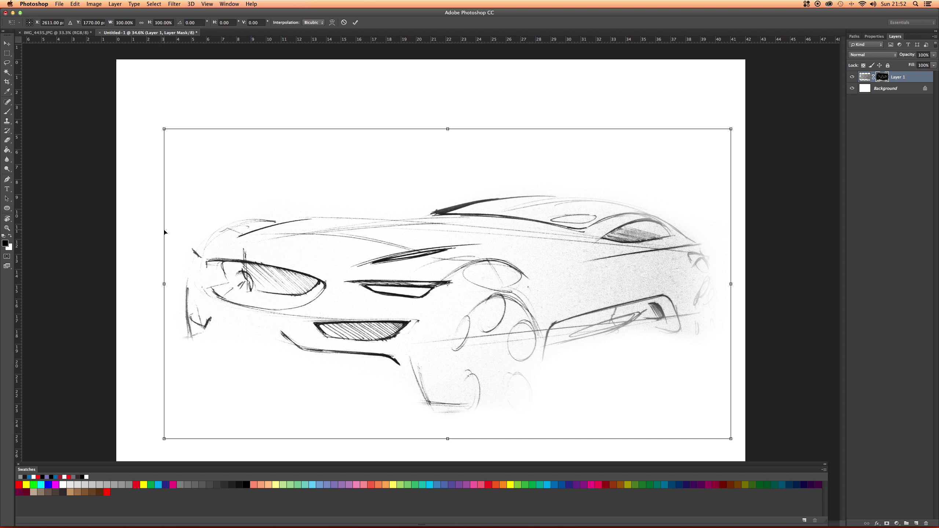
right_click(213, 108)
left_click(161, 253)
left_click_drag(163, 284, 163, 291)
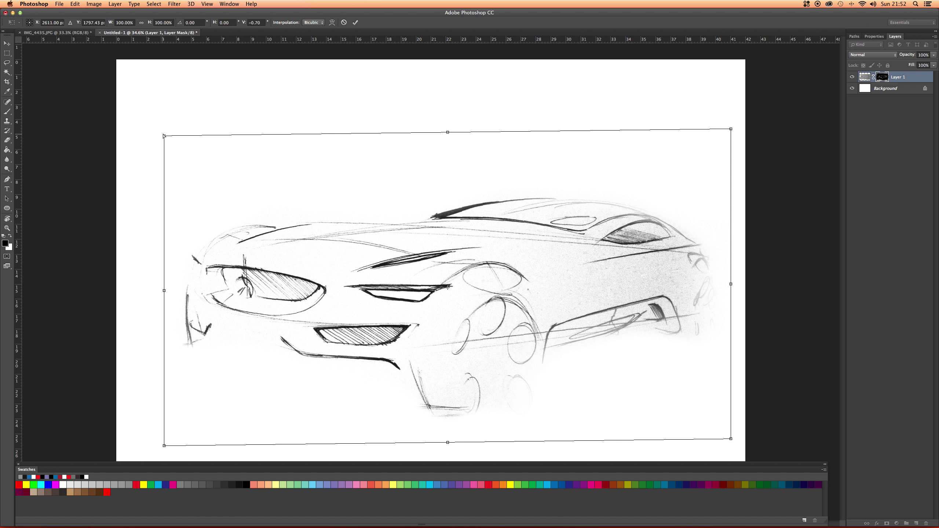
left_click_drag(164, 136, 165, 129)
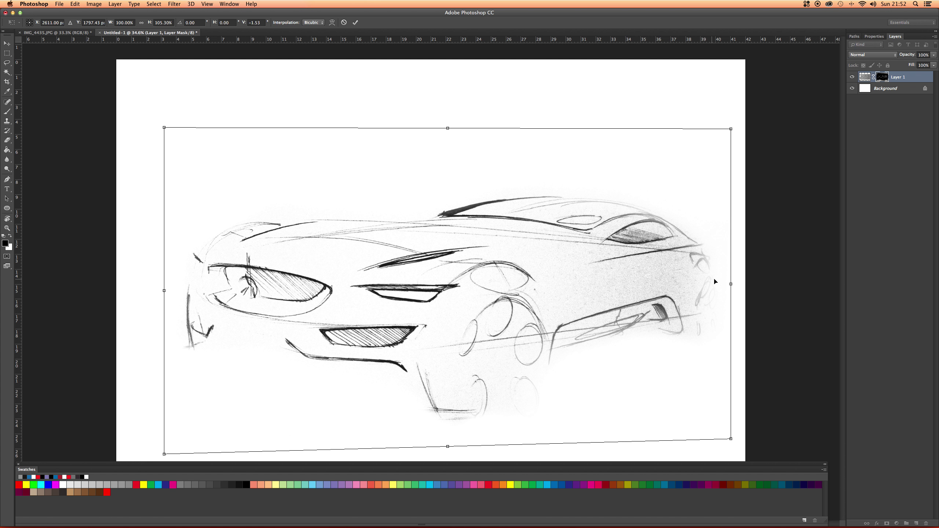
left_click_drag(731, 284, 732, 281)
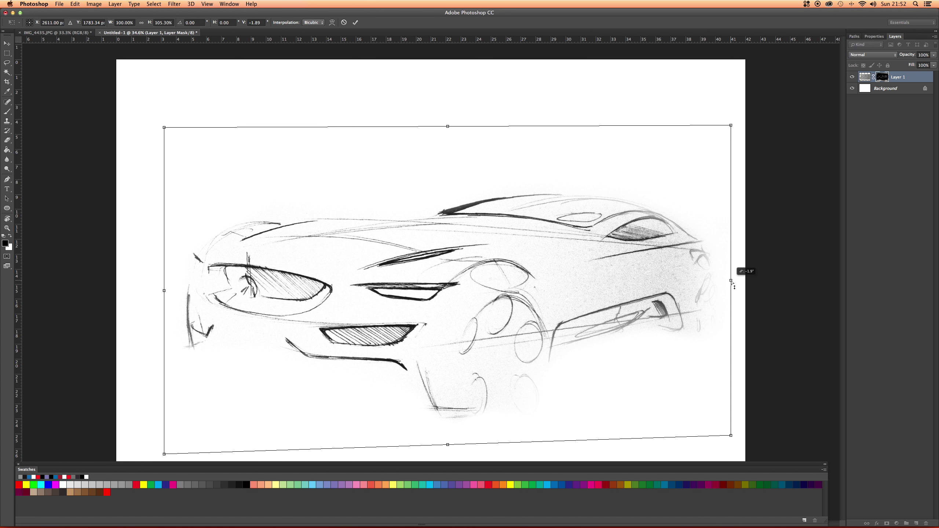
Move the sketch up and slightly left, then apply the transform
left_click_drag(435, 305, 435, 291)
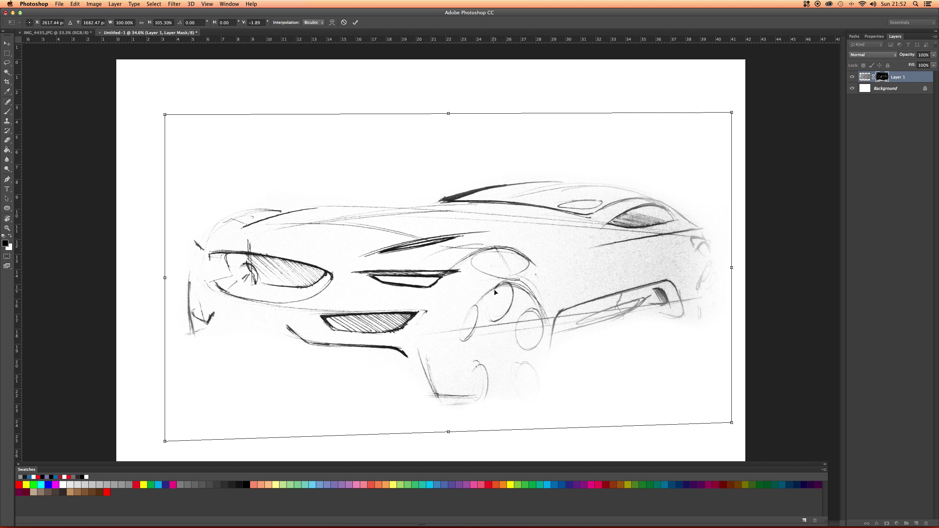
left_click_drag(495, 292, 494, 293)
key("Return")
key("b")
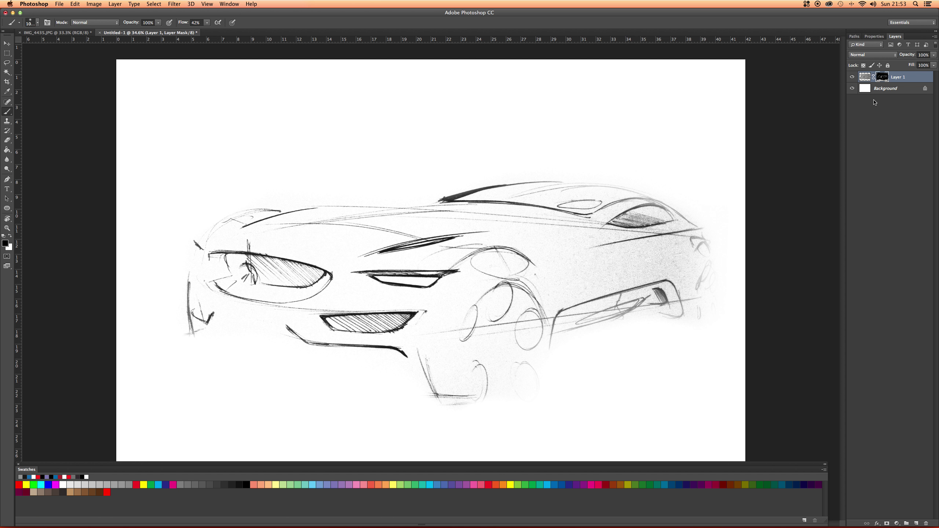
Lower Layer 1's opacity to 42% and add a new empty layer above Background
left_click(880, 93)
left_click(900, 80)
left_click_drag(920, 66, 918, 66)
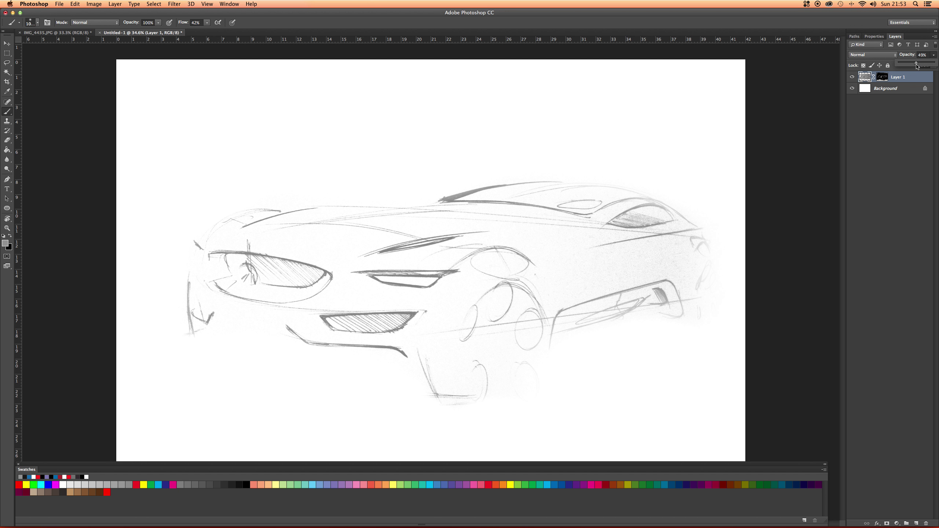
left_click(902, 89)
left_click(917, 524)
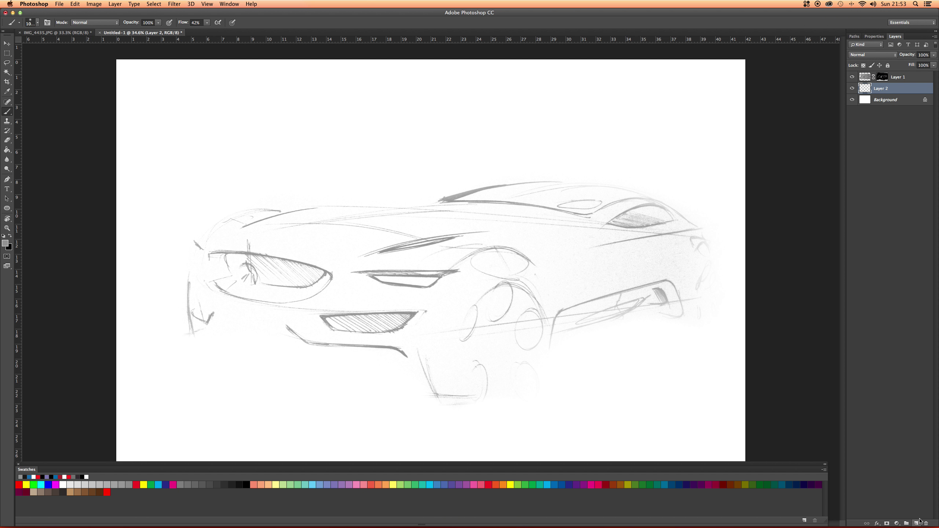
Set Layer 1 to Multiply blending and add a second empty layer above Background
left_click(904, 78)
left_click(872, 55)
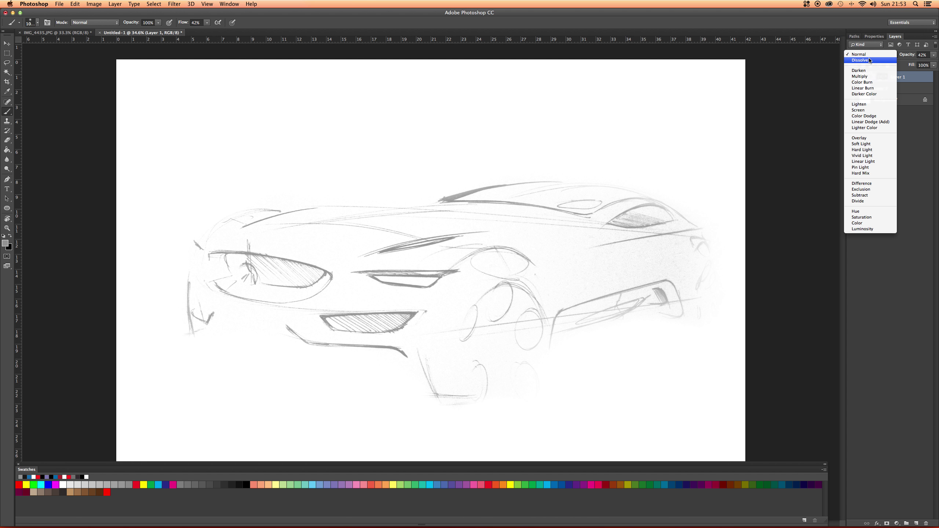
left_click(869, 77)
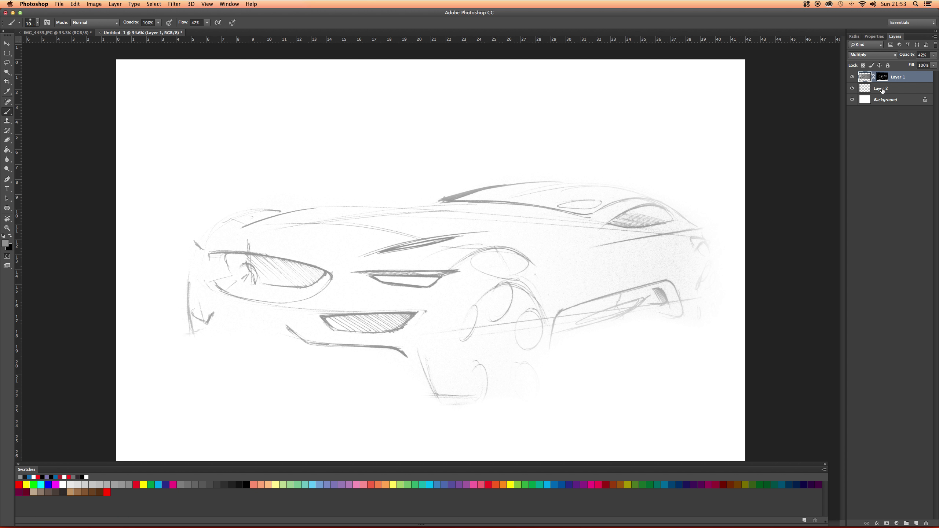
left_click(882, 90)
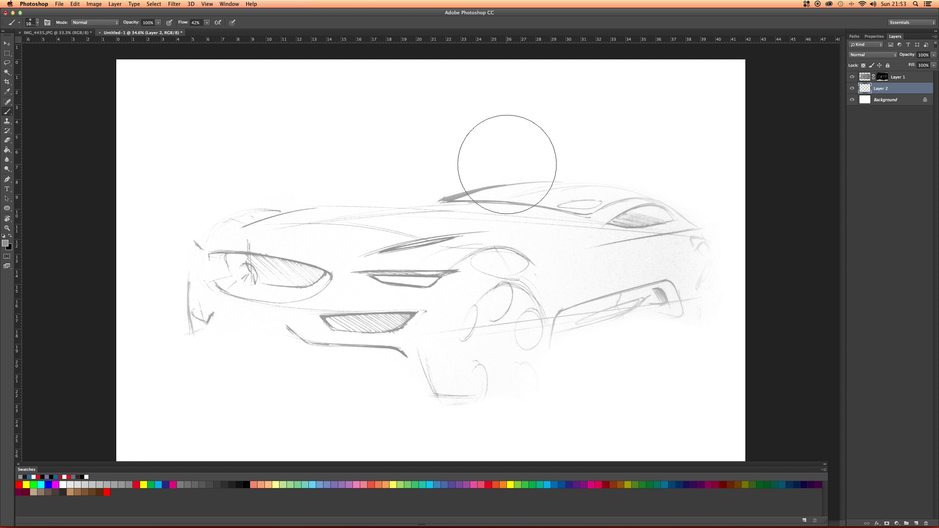
key("bracketright")
key("bracketright")
key("bracketright")
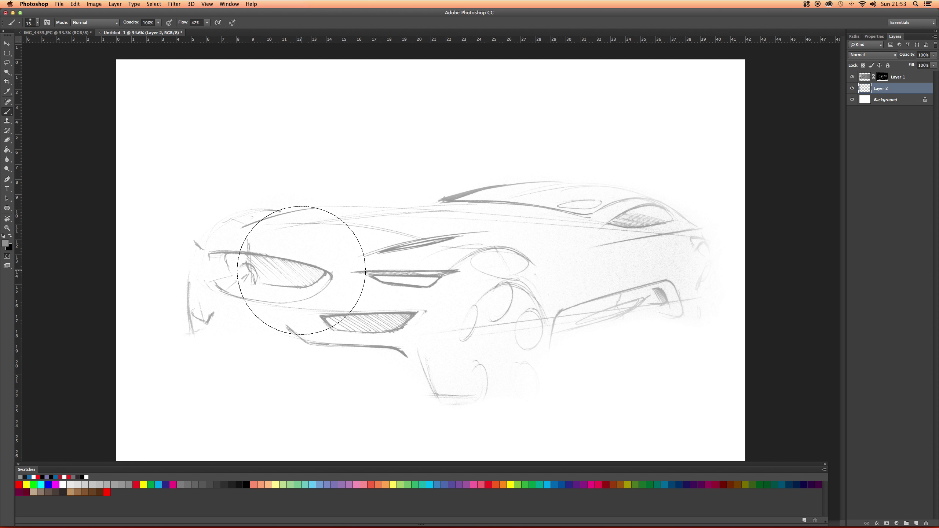
key("bracketright")
key("bracketright")
key("bracketright")
key("bracketright")
key("bracketright")
key("bracketright")
key("bracketright")
key("bracketright")
key("bracketright")
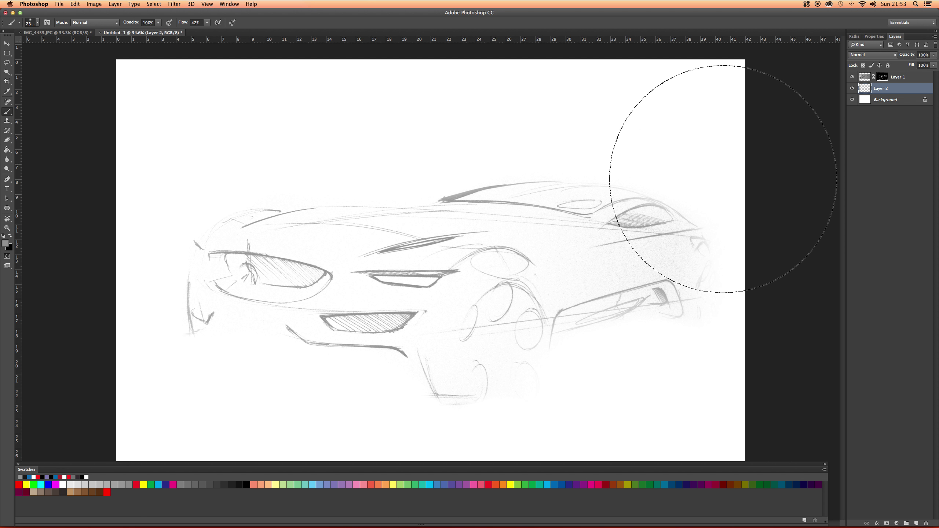
left_click(880, 101)
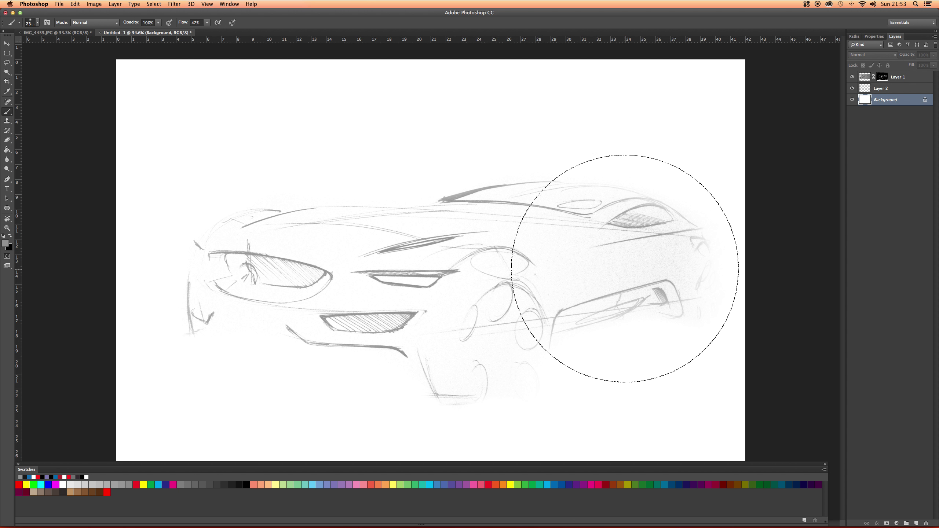
left_click(917, 523)
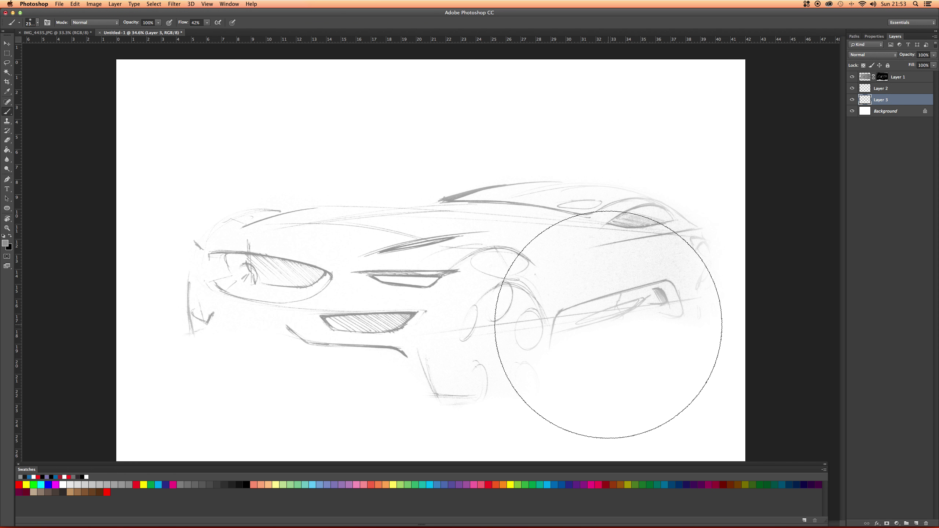
Select the Gradient Tool and bring up the Gradient Editor
left_click(8, 150)
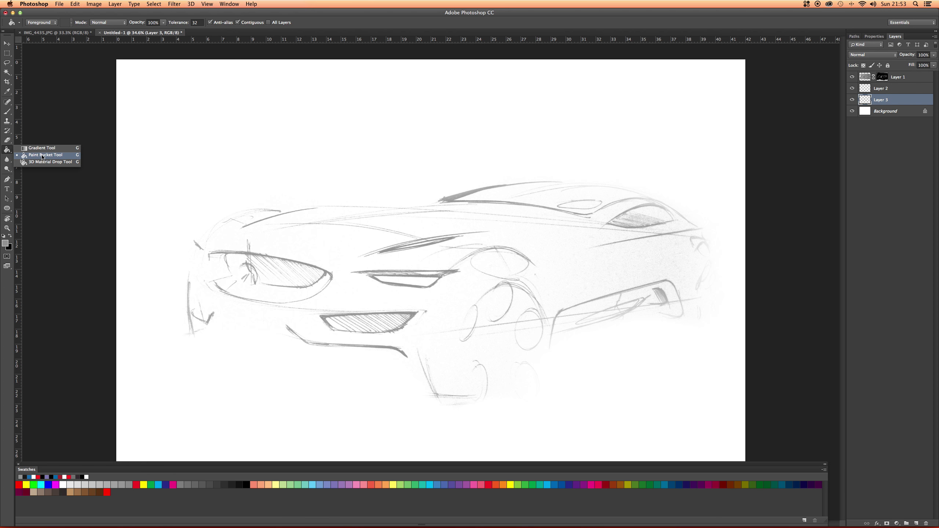
left_click(42, 148)
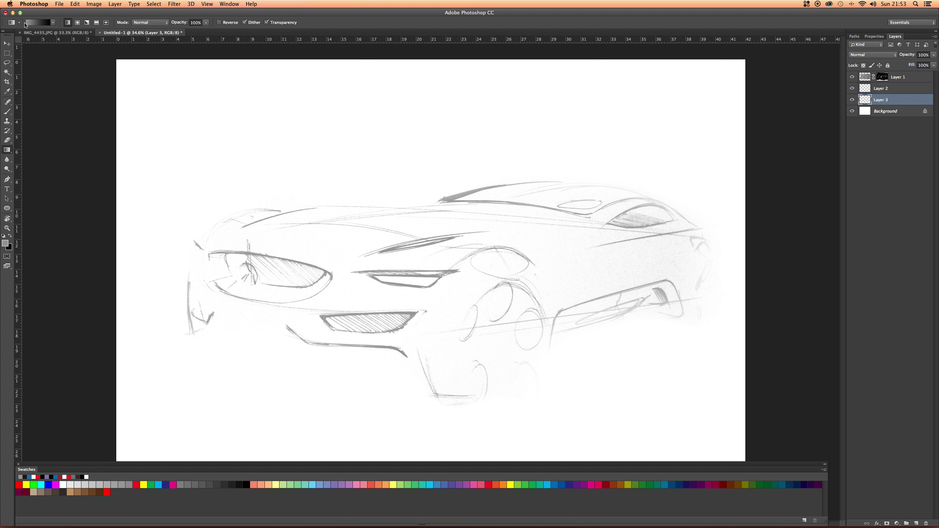
left_click(32, 23)
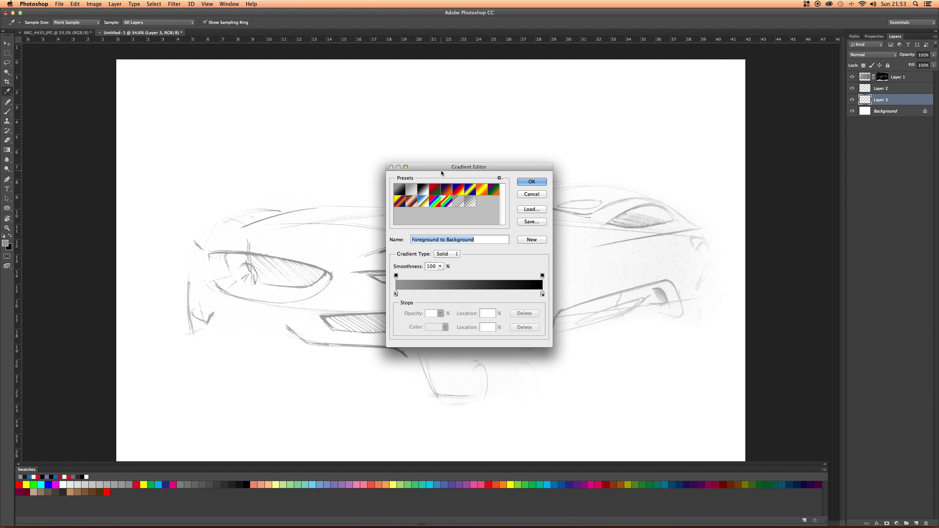
left_click_drag(383, 164, 427, 143)
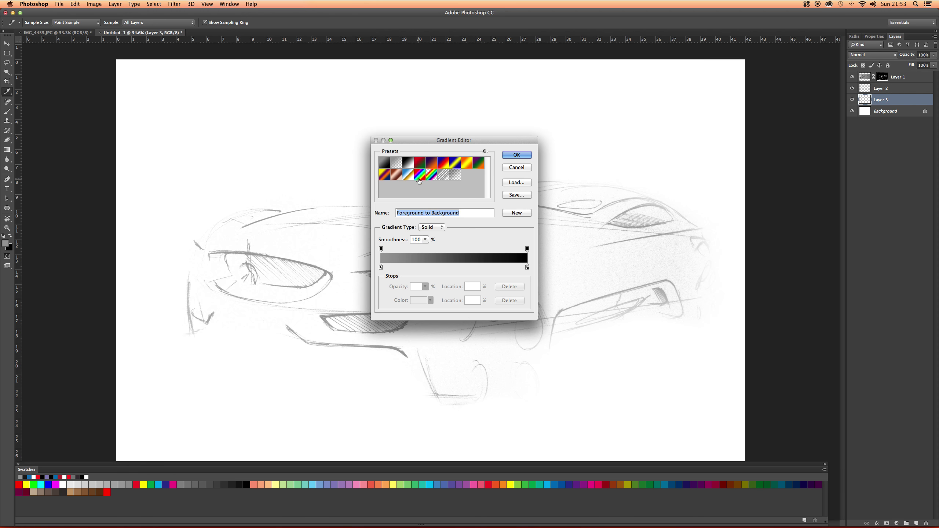
Add grey colour stops starting at 18%, make the left stop white, and confirm
left_click(408, 268)
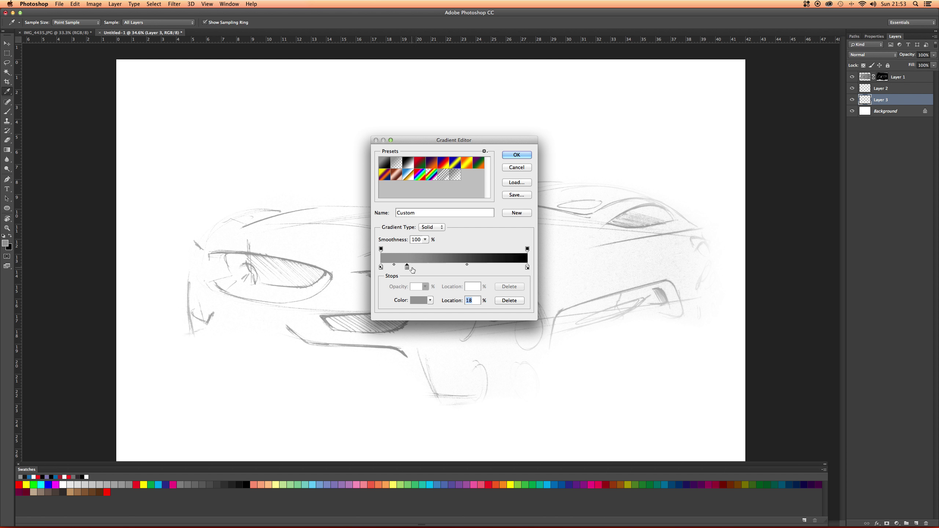
left_click(506, 269)
left_click(455, 269)
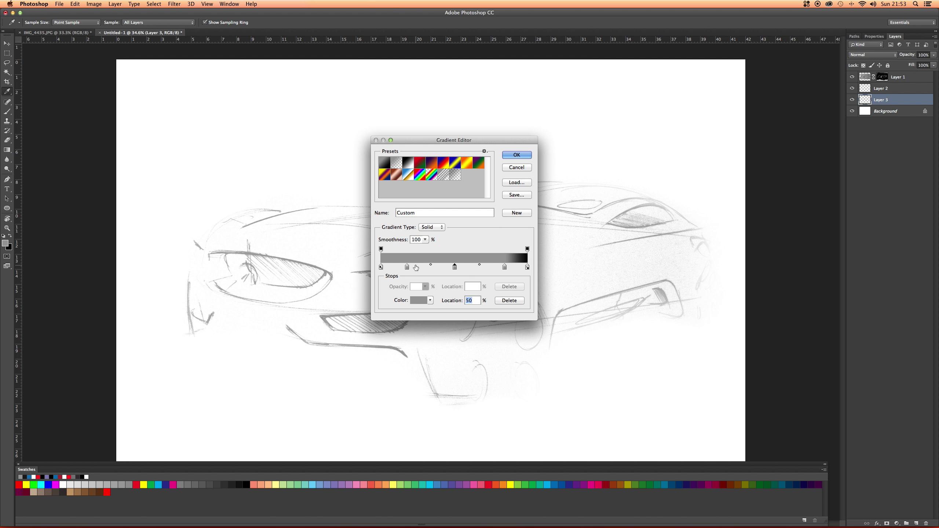
left_click(381, 267)
left_click(419, 300)
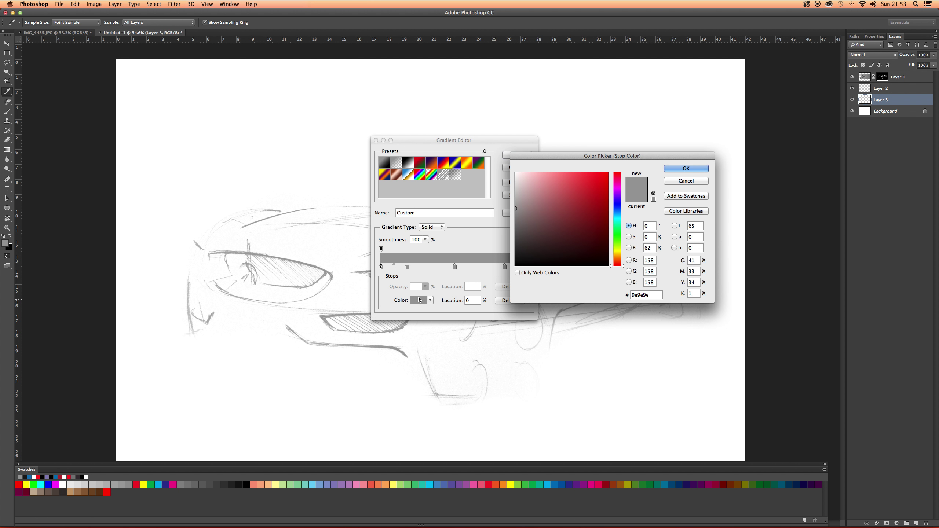
left_click(516, 173)
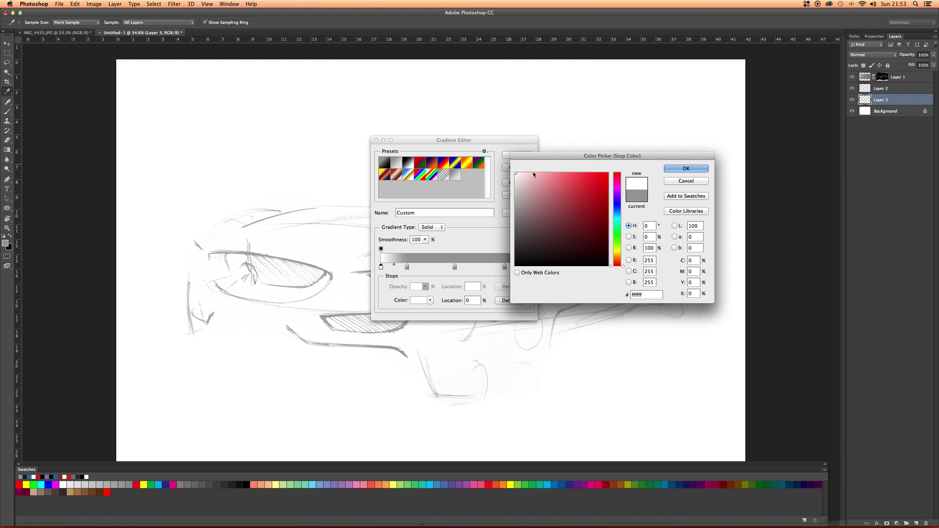
left_click(686, 168)
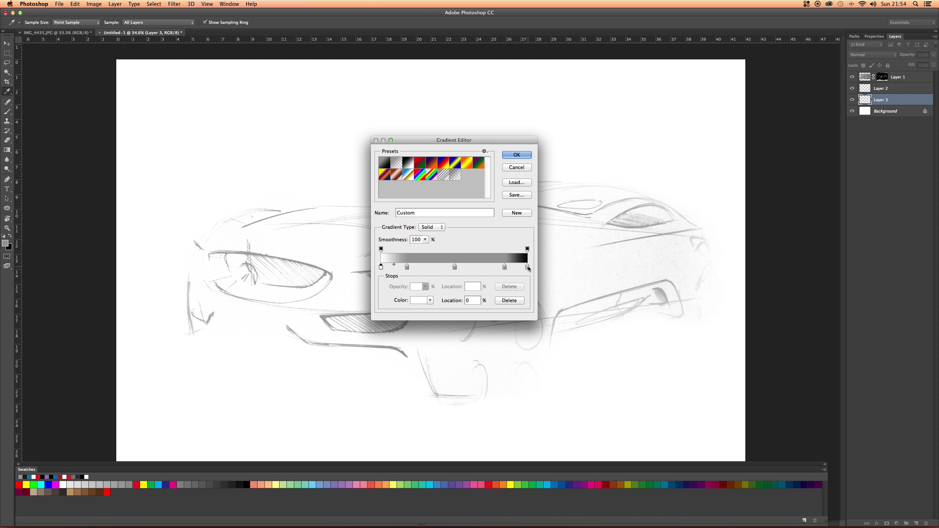
left_click(528, 266)
left_click(517, 155)
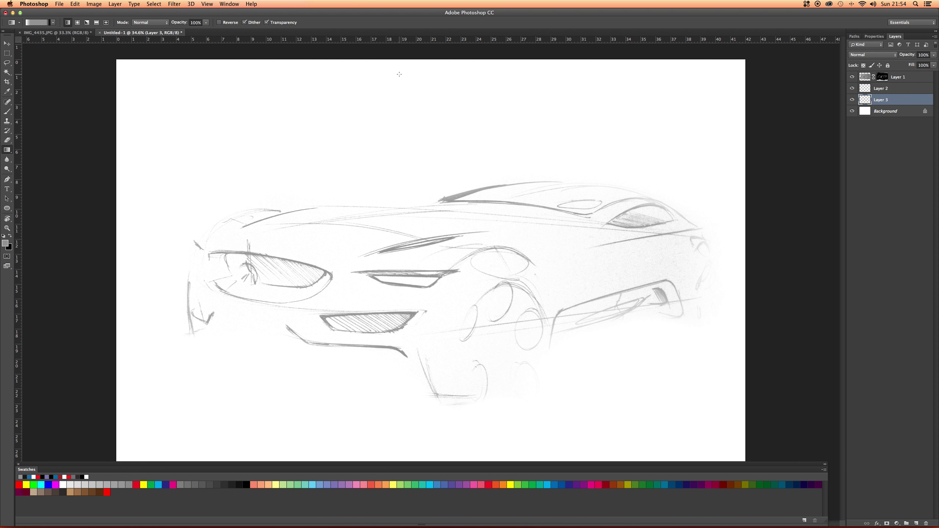
Try diagonal and vertical gradient fills on Layer 3, undo them, and reopen the Gradient Editor
left_click_drag(400, 75, 541, 221)
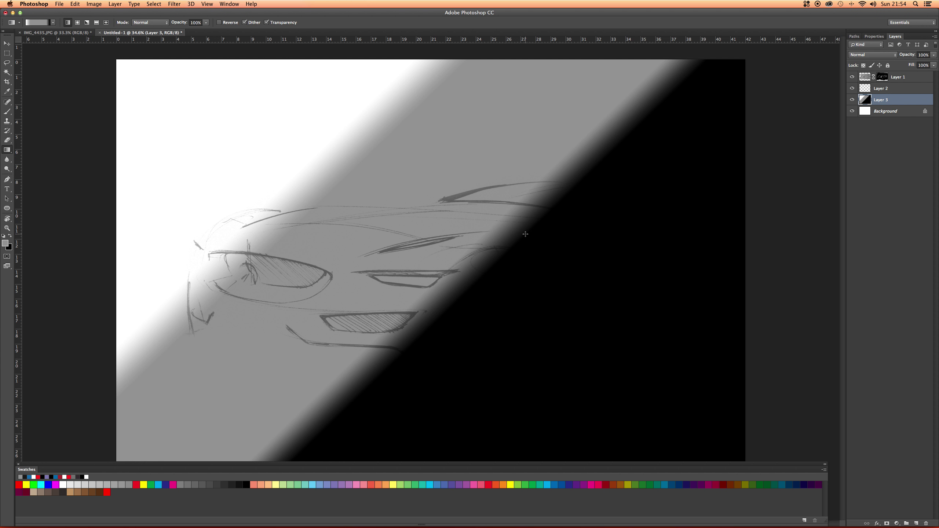
key("super+z")
left_click_drag(473, 150, 472, 243)
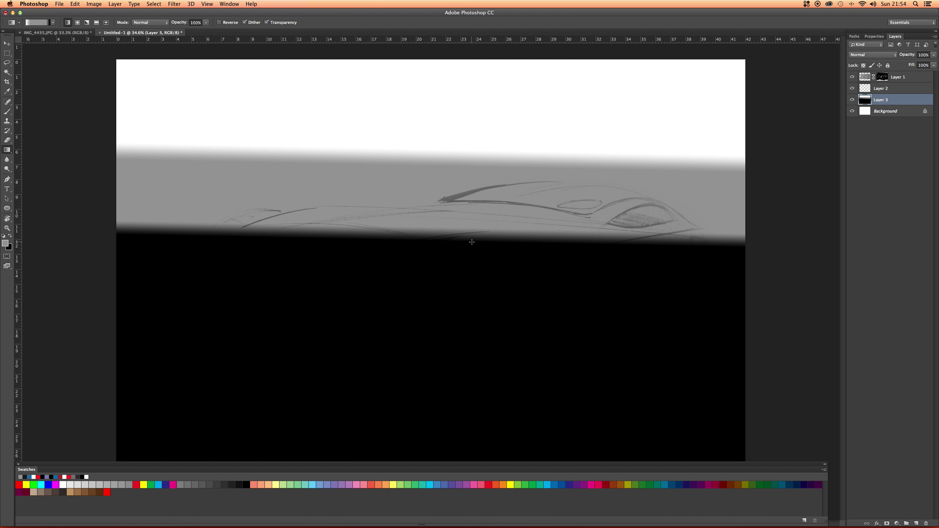
key("super+z")
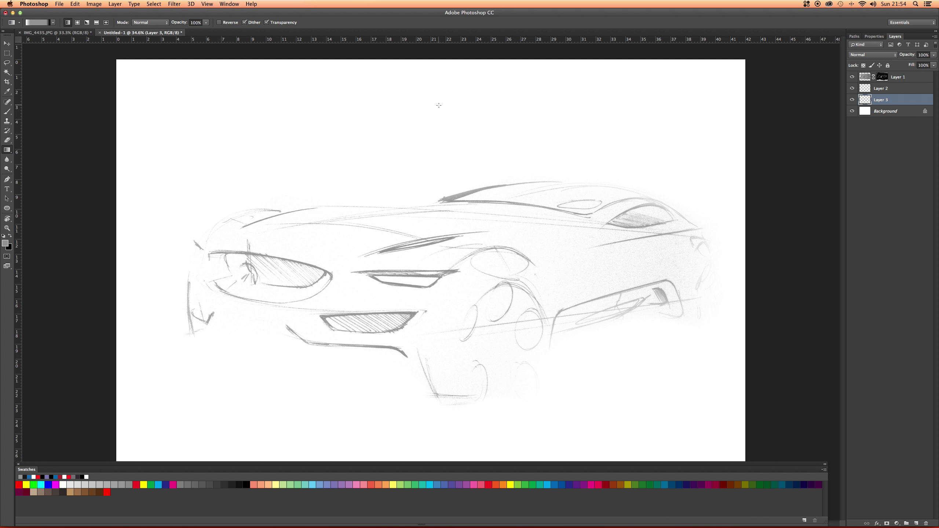
left_click_drag(439, 107, 436, 385)
left_click_drag(431, 420, 430, 420)
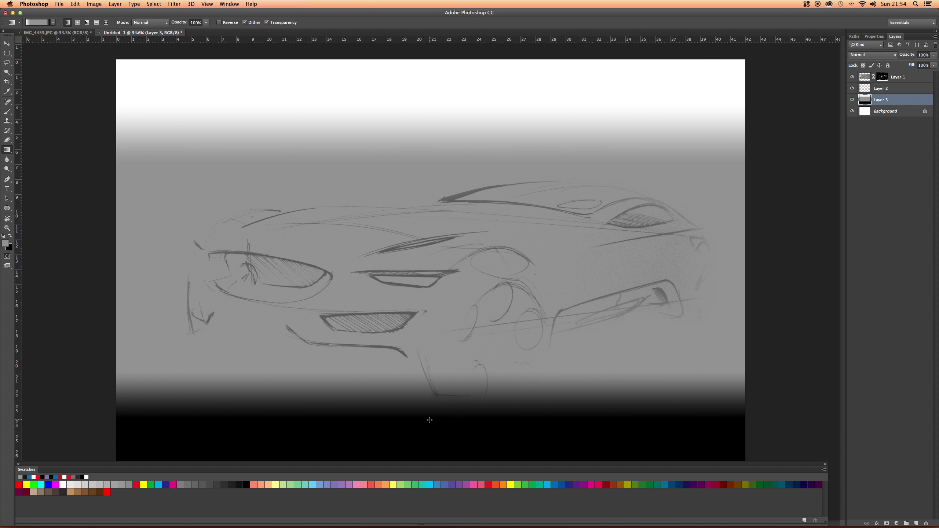
key("super+z")
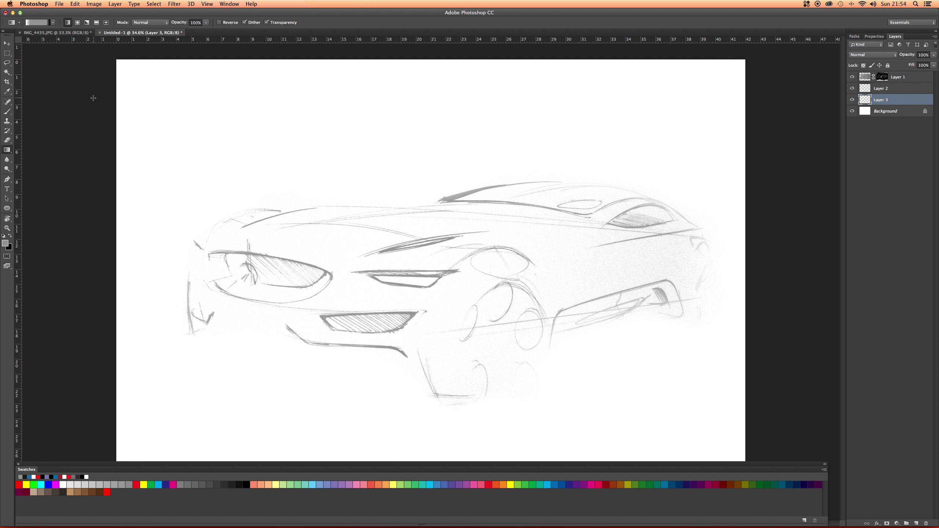
left_click(37, 22)
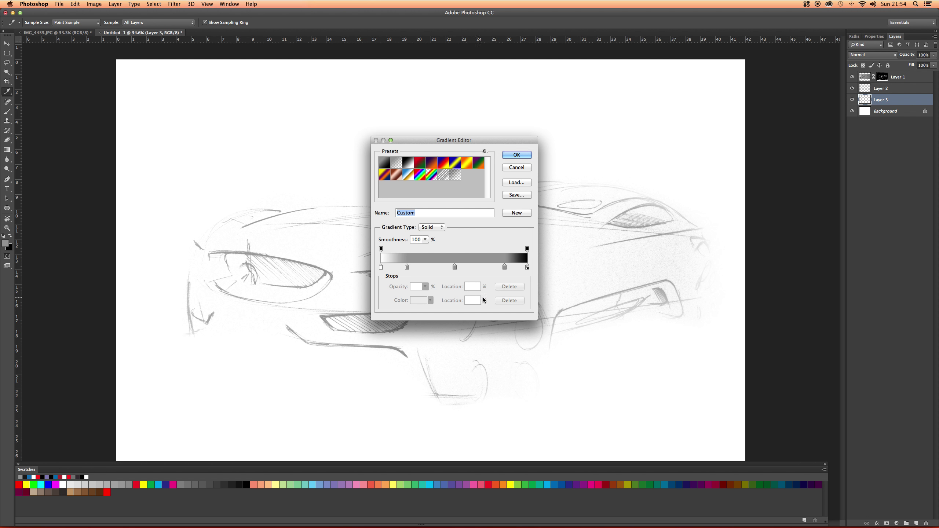
Move a colour stop to 73%, draw a top-down gradient on Layer 3, then delete that layer
left_click_drag(505, 267, 389, 270)
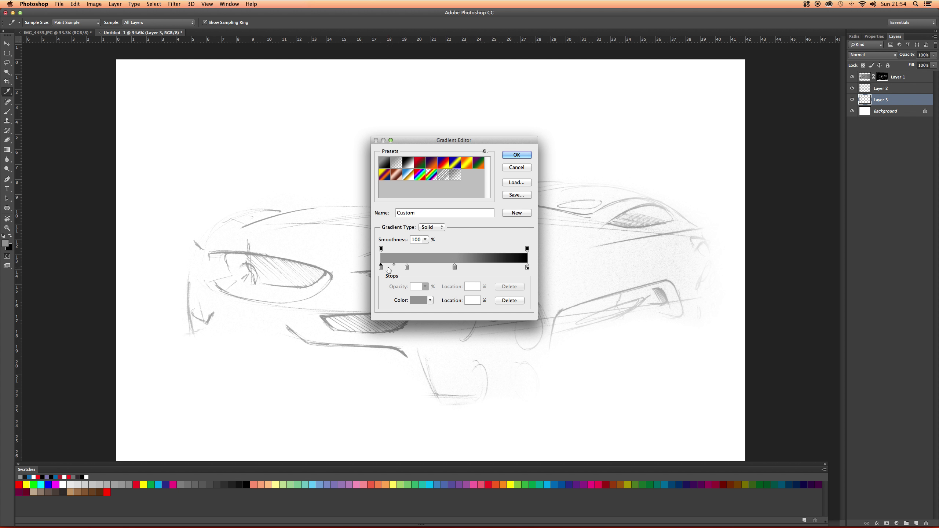
key("Return")
left_click_drag(360, 93, 356, 354)
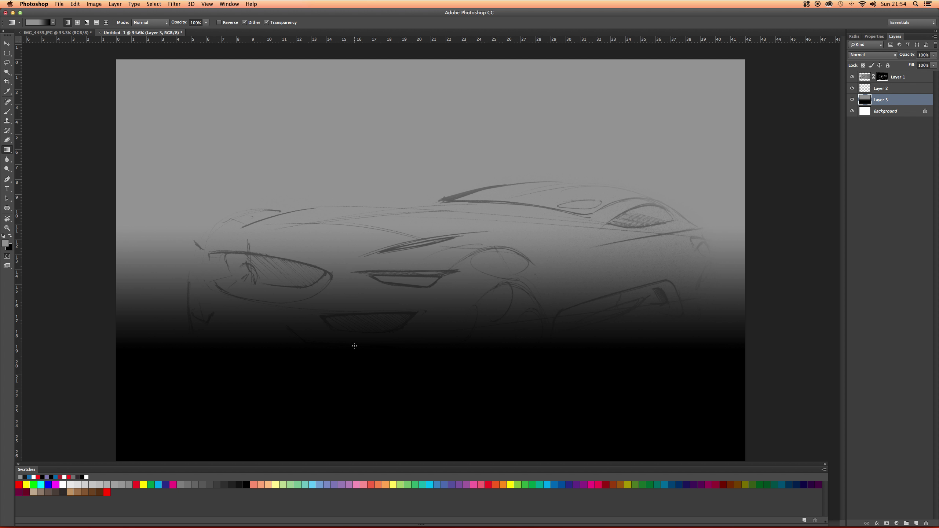
key("BackSpace")
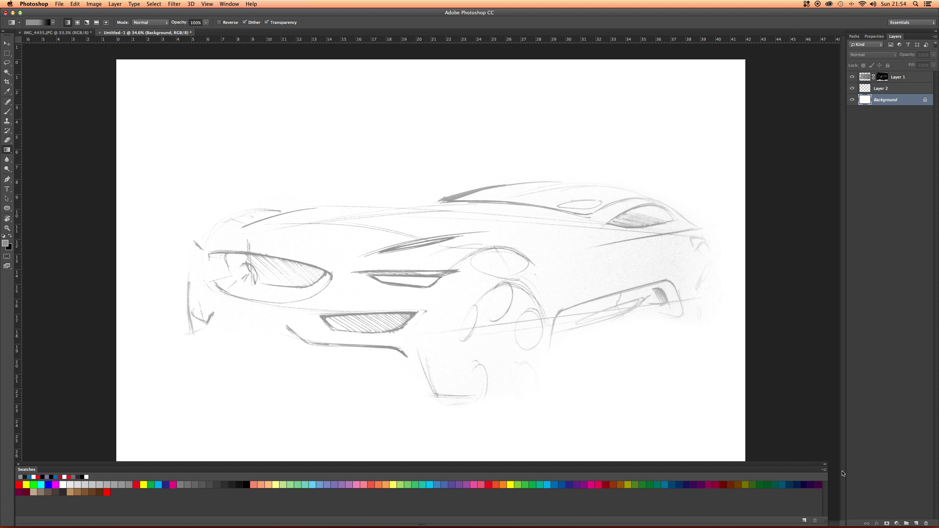
Add a fresh empty Layer 3 above Background and show the fill/adjustment layer choices
left_click(917, 523)
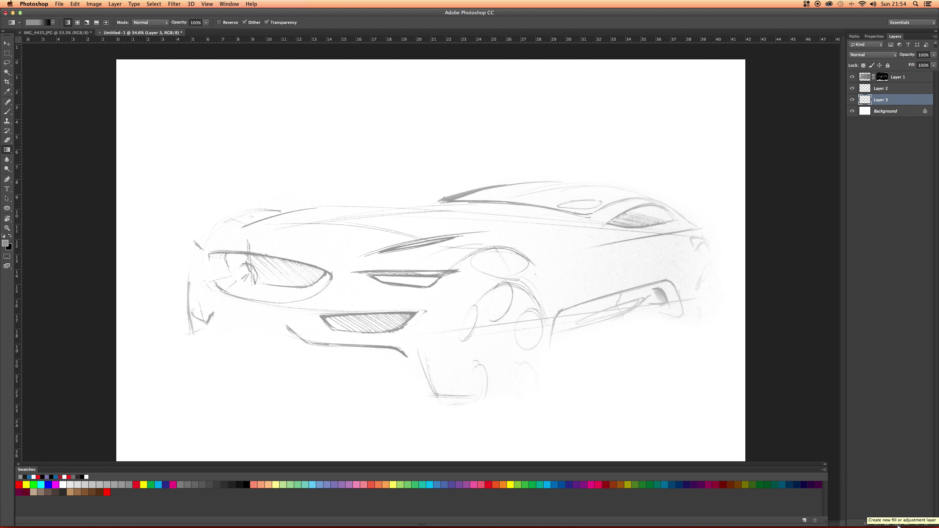
left_click(898, 525)
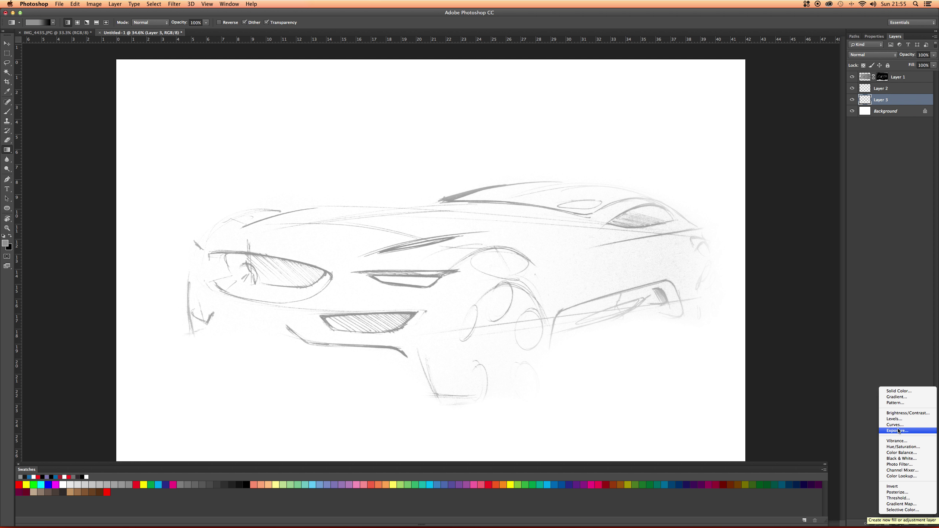
Add a Gradient Fill layer, move its dialog aside, and edit its gradient's colour stops
left_click(898, 397)
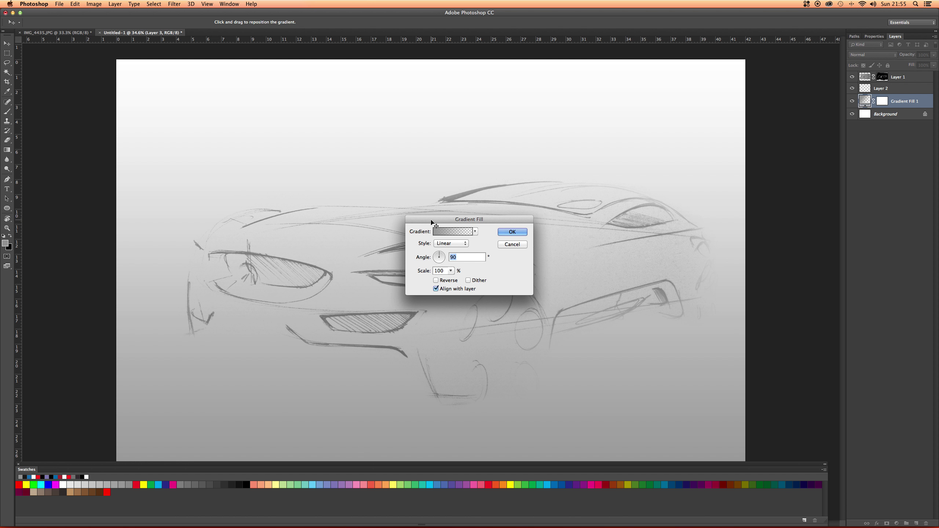
left_click_drag(432, 222, 395, 211)
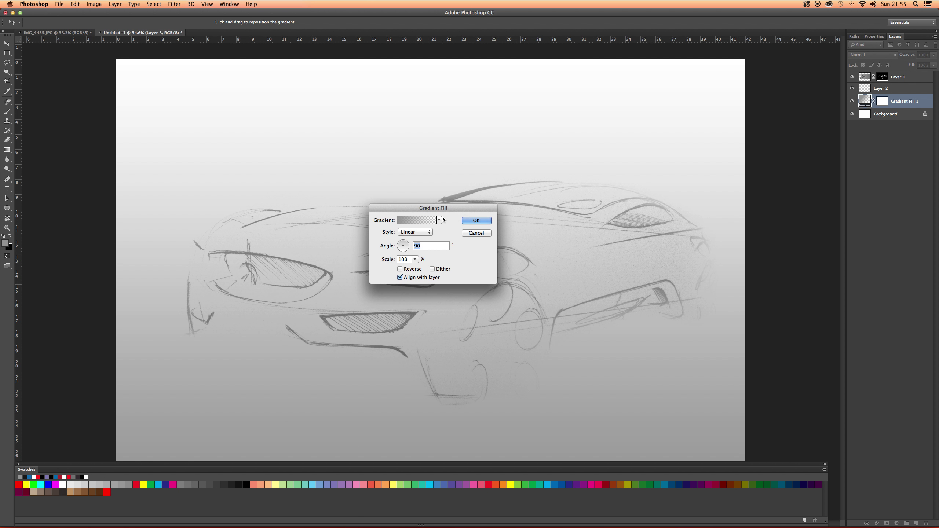
left_click(423, 219)
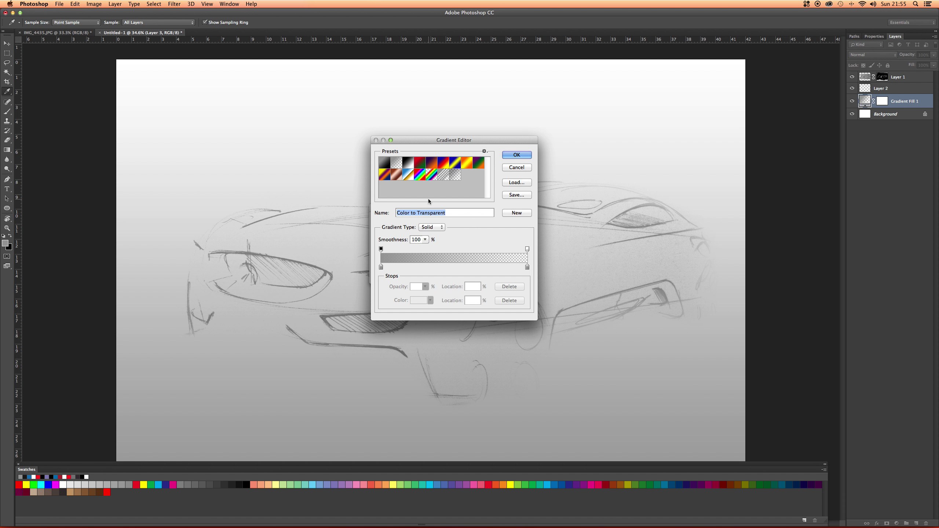
Add colour stops near 25% and 56% and make the right end's opacity stop 100%
left_click_drag(427, 141, 243, 131)
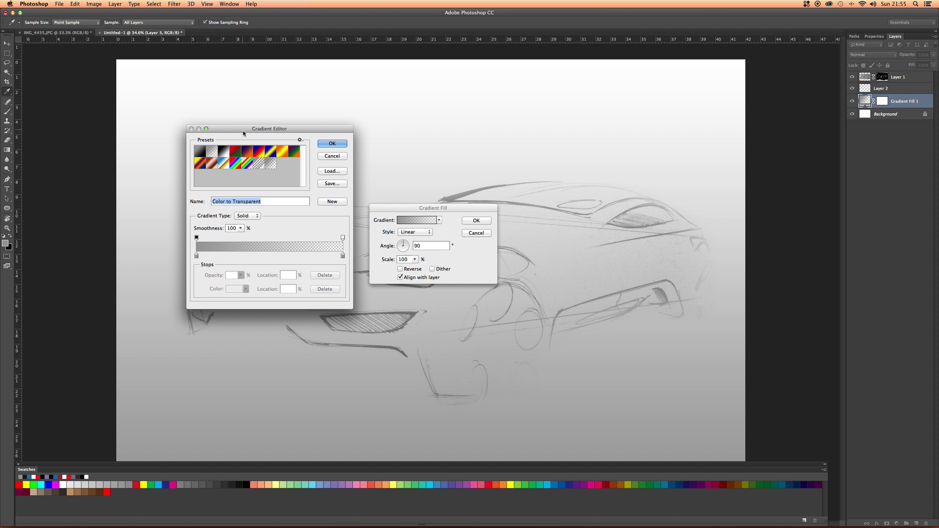
left_click(233, 256)
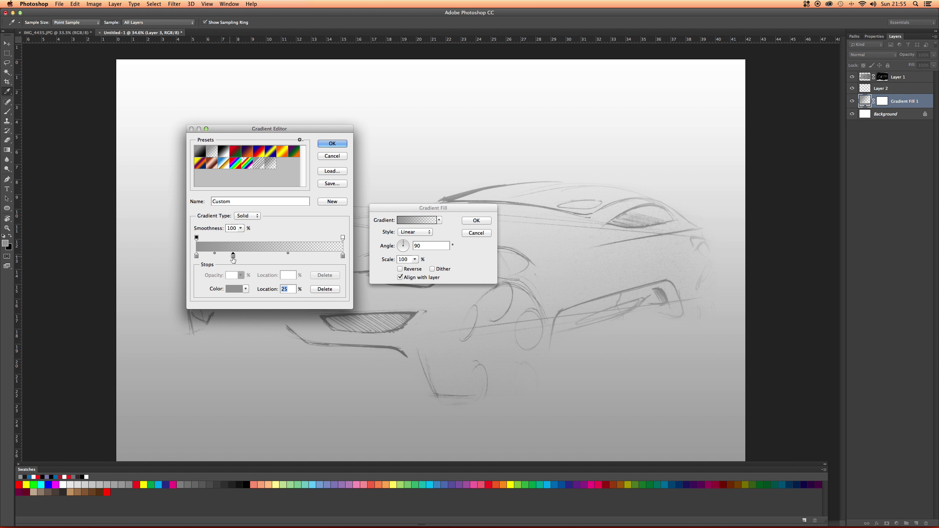
left_click(279, 256)
left_click(343, 238)
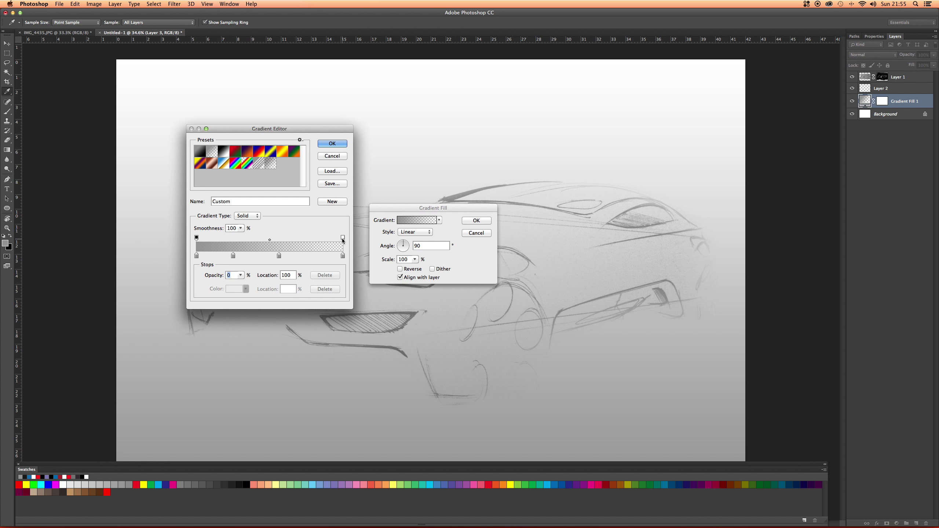
left_click(198, 238)
left_click(343, 238)
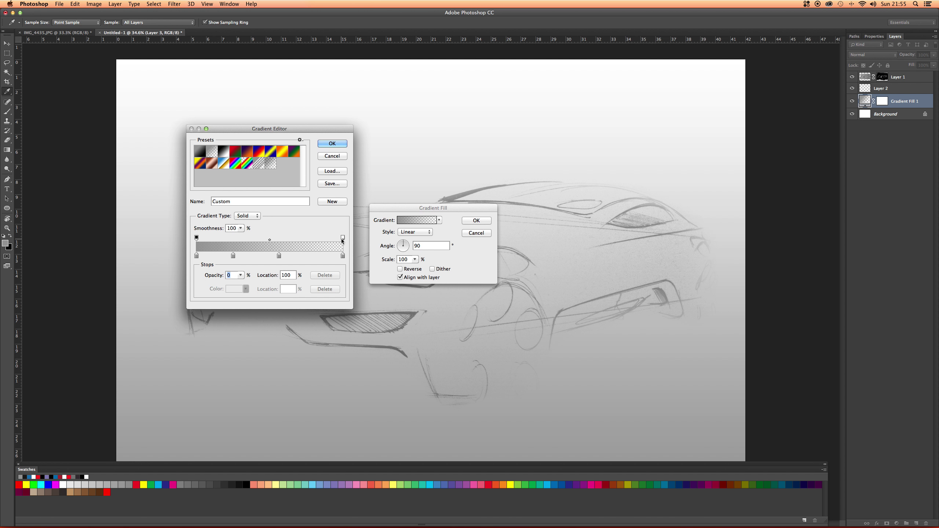
left_click(240, 276)
left_click_drag(242, 283, 277, 284)
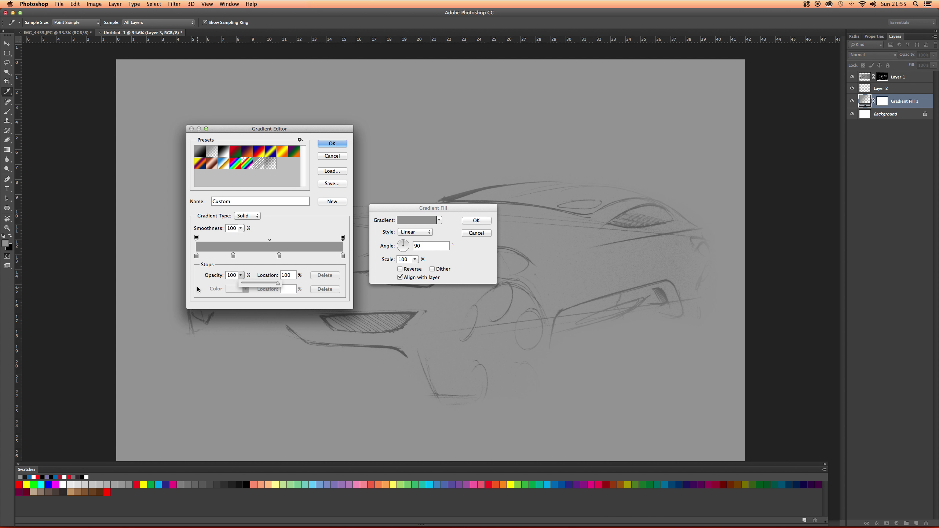
Move the 25% colour stop to 35% and give it a darker grey
left_click_drag(233, 256, 288, 256)
left_click(248, 256)
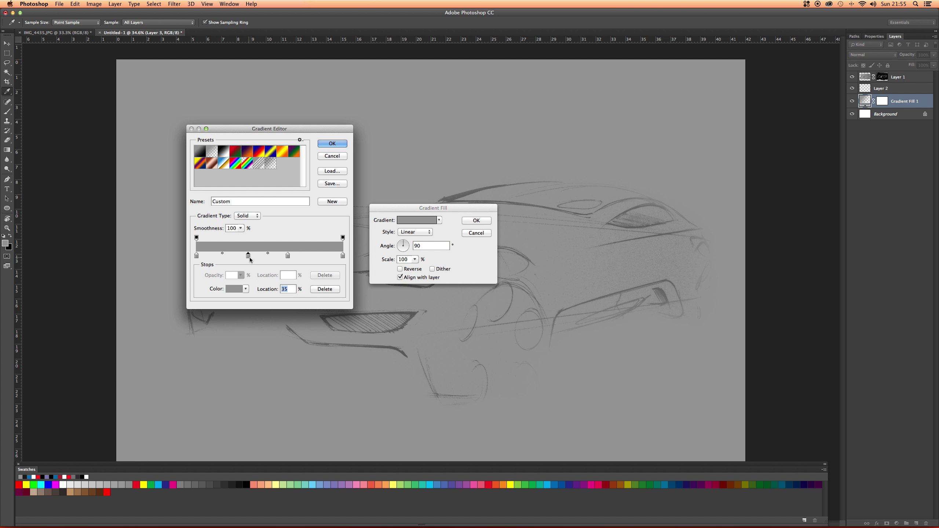
left_click(238, 289)
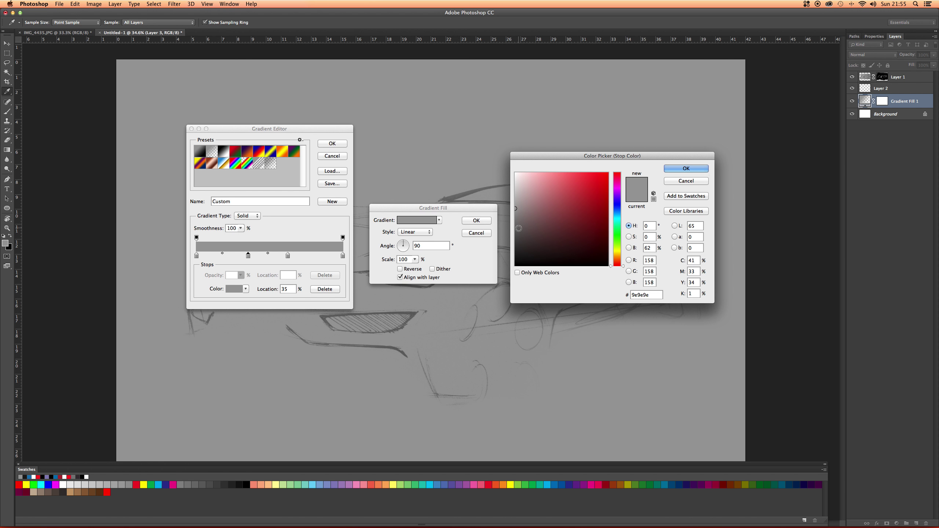
left_click(514, 232)
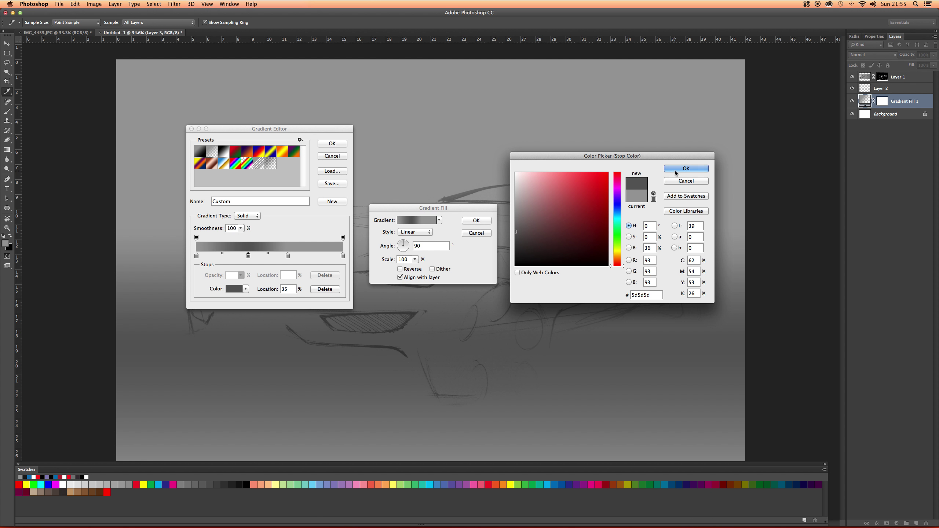
left_click(676, 170)
Delete the 62% colour stop and reposition the dark stop and its blend midpoint
double_click(288, 256)
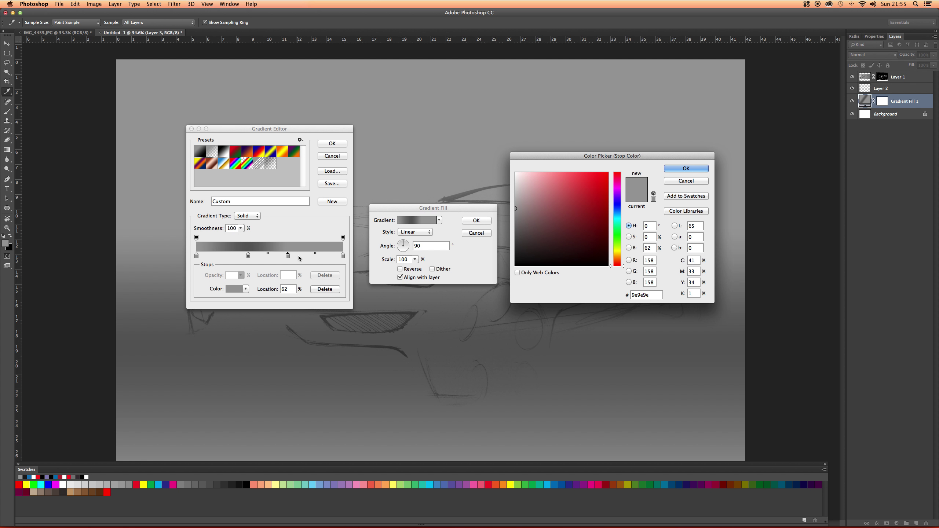
left_click(687, 169)
key("Delete")
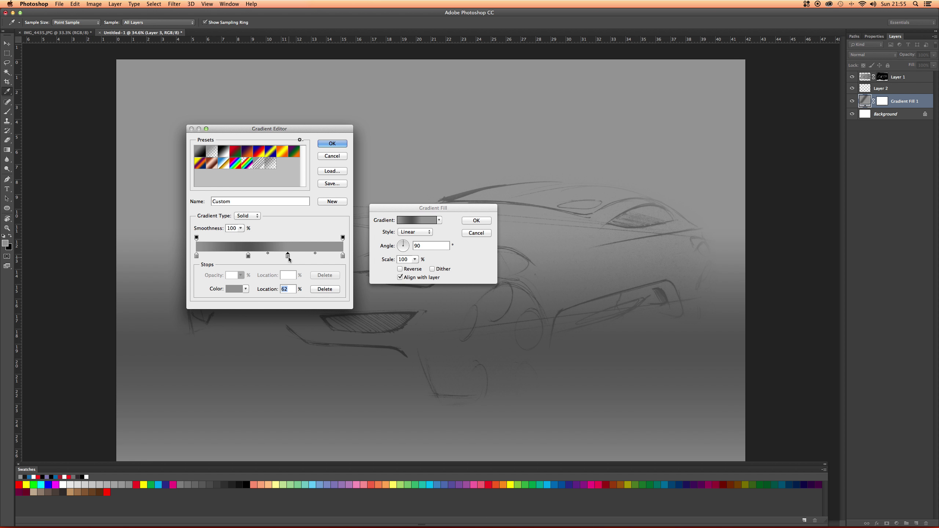
left_click_drag(248, 258, 316, 254)
left_click(268, 256)
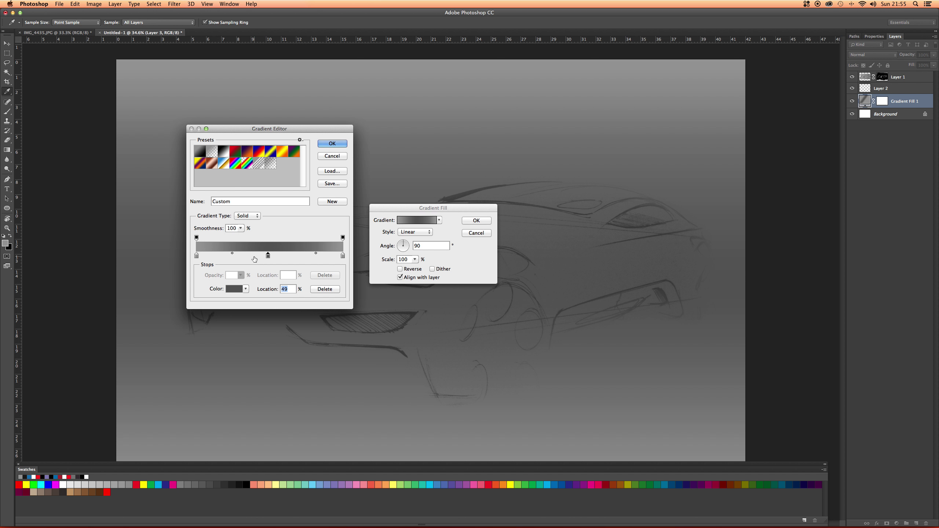
left_click_drag(232, 253, 260, 255)
Darken the grey of the middle colour stop at 43% further
left_click(262, 259)
key("Delete")
double_click(260, 256)
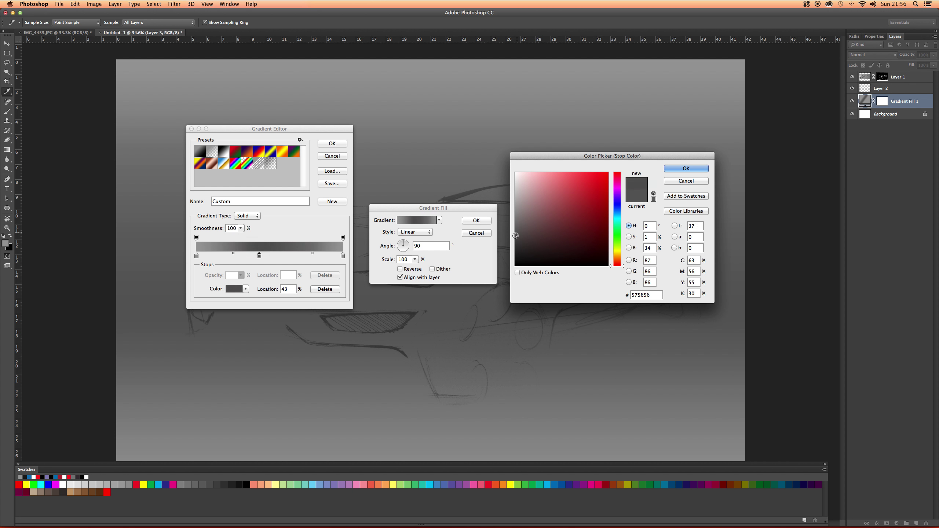
left_click_drag(515, 233, 511, 240)
left_click(686, 168)
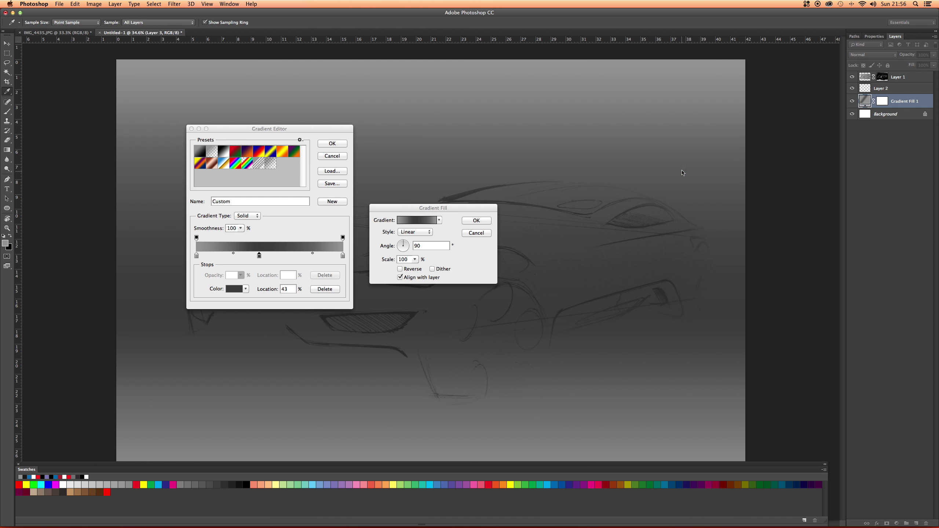
Accept the edited gradient, then tune the fill angle to near-vertical and adjust its scale
left_click(332, 143)
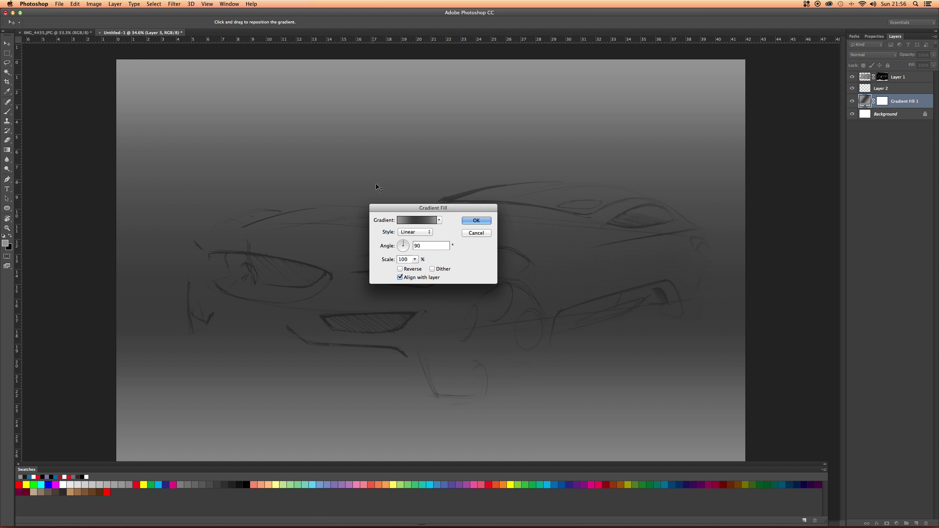
left_click_drag(404, 247, 403, 243)
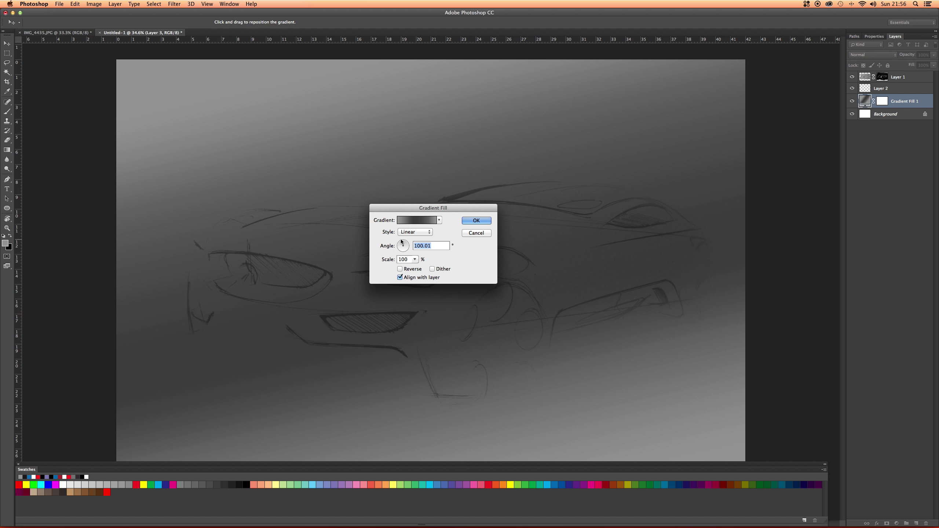
left_click_drag(404, 245, 405, 244)
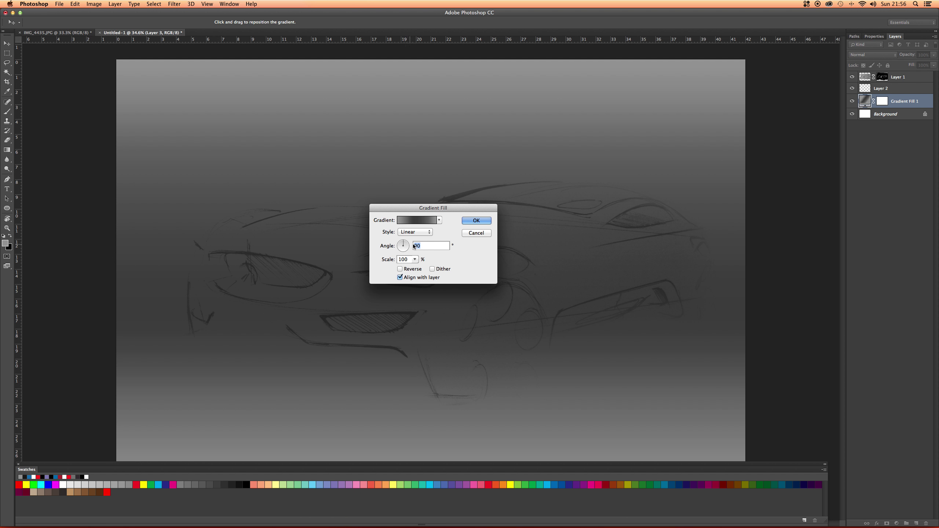
left_click(415, 260)
mouse_move(417, 267)
left_mouse_down()
mouse_move(441, 269)
mouse_move(416, 269)
left_mouse_up()
left_click_drag(417, 267, 417, 267)
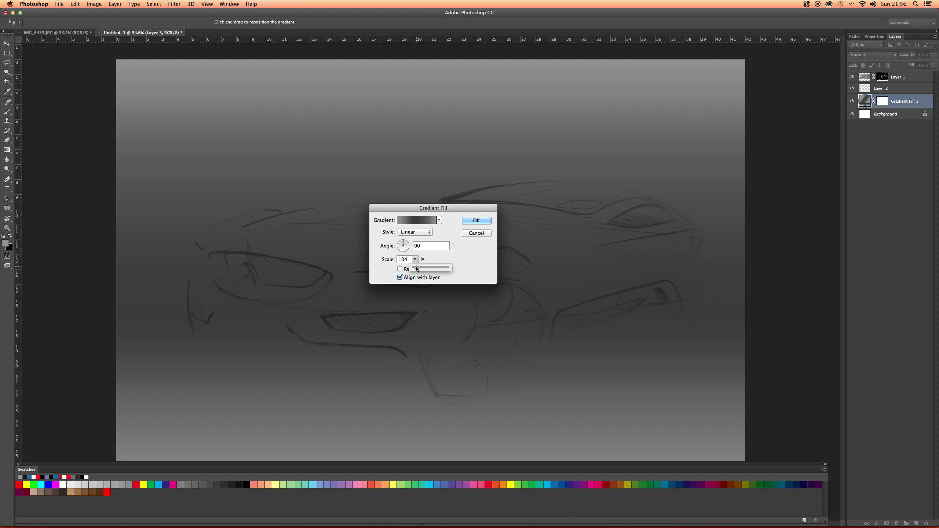
Preview the Radial, Angle, Reflected and Diamond styles, then apply it as Linear
left_click(425, 234)
left_click(423, 238)
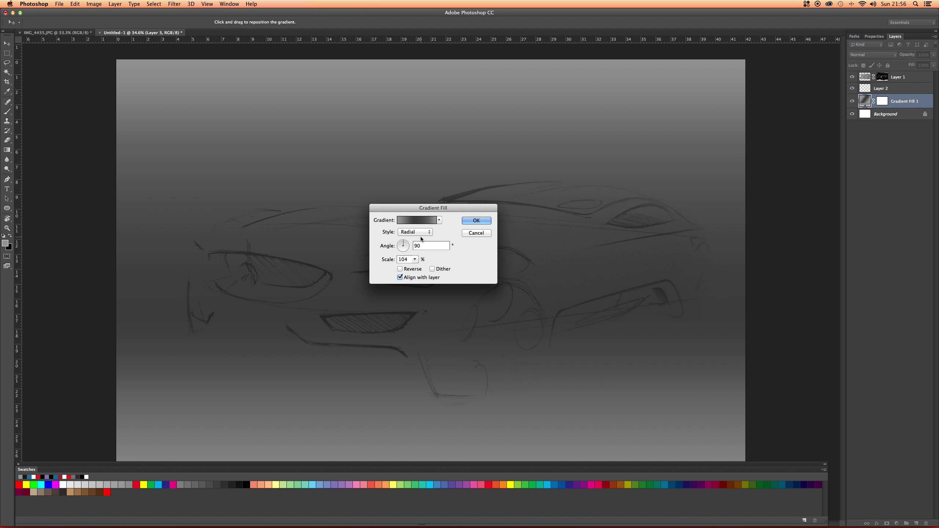
left_click(424, 234)
left_click(421, 239)
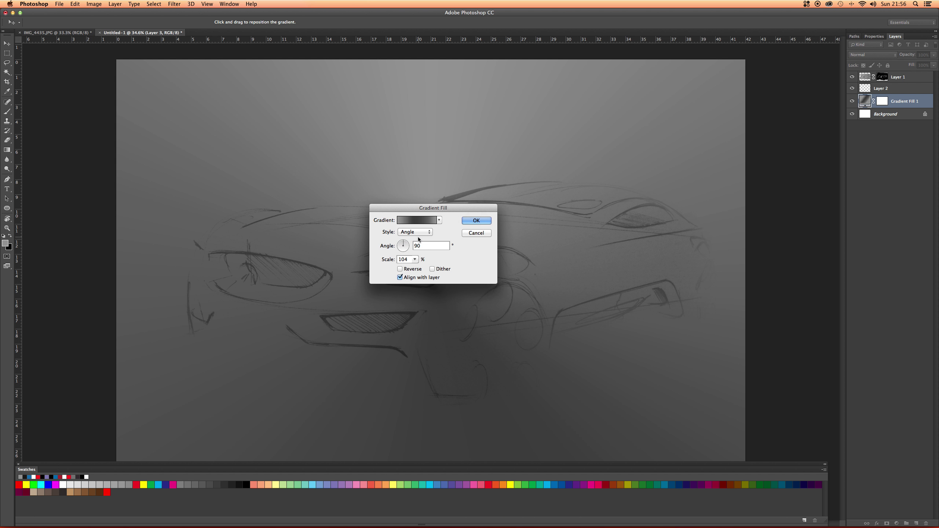
left_click(420, 232)
left_click(420, 239)
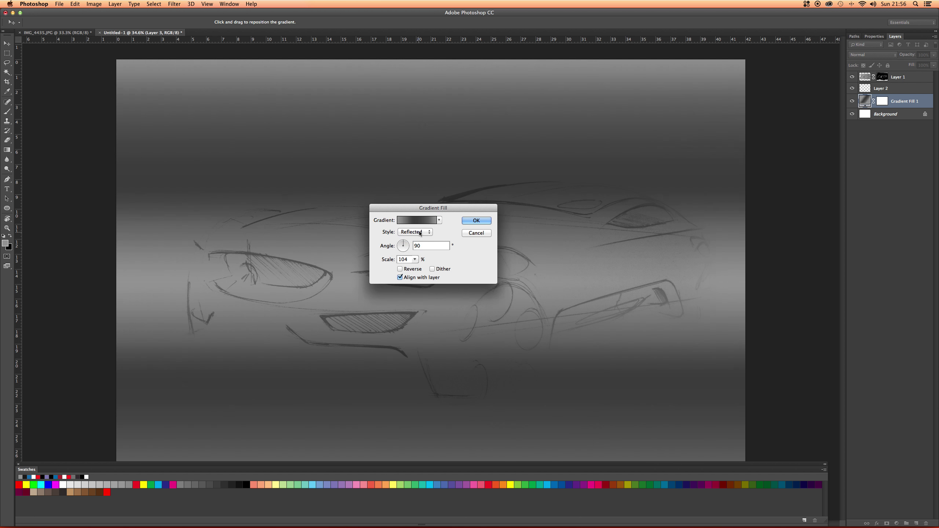
left_click(421, 232)
left_click(421, 239)
left_click(420, 232)
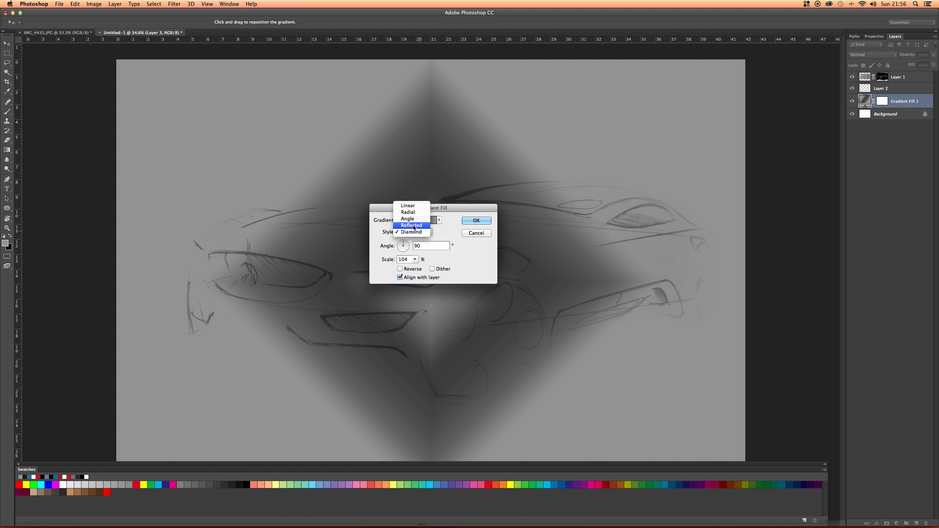
left_click(409, 205)
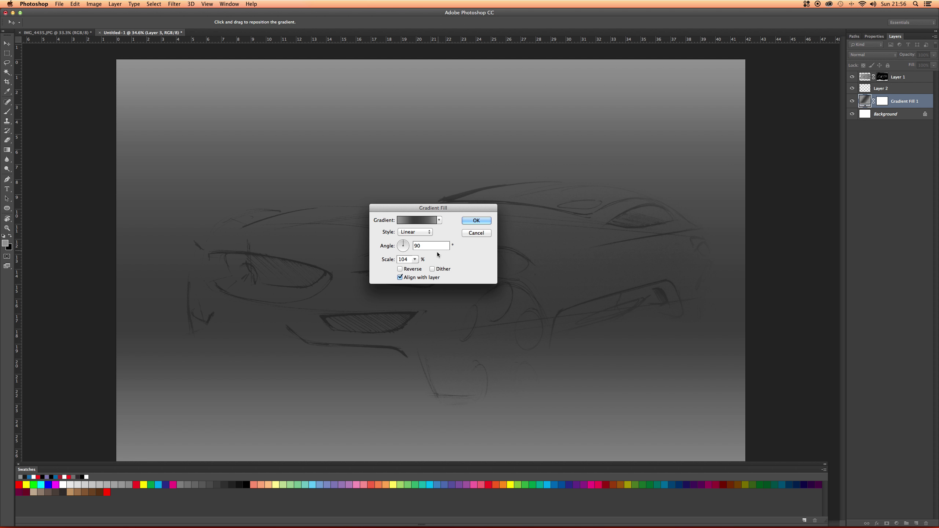
left_click(480, 222)
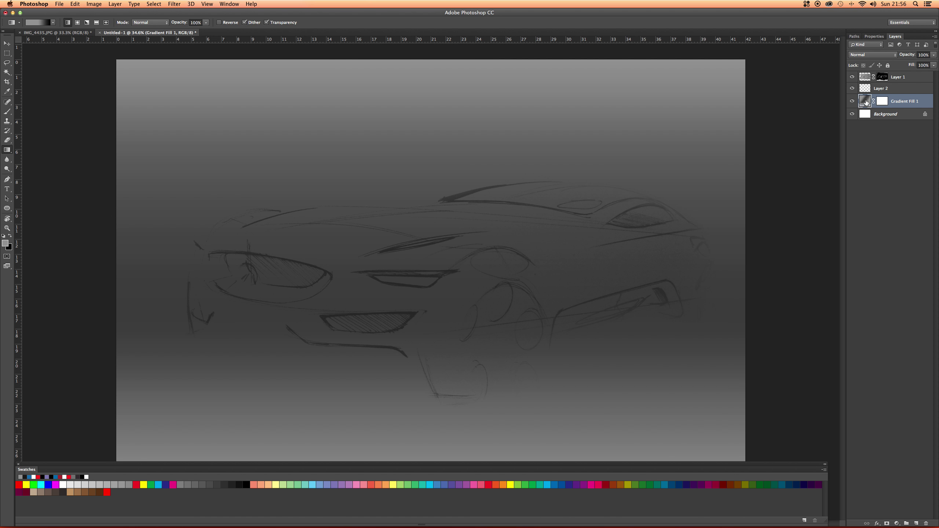
Preview the Gradient Fill 1 middle stop in red and cyan (00ffff), then discard both changes
double_click(866, 102)
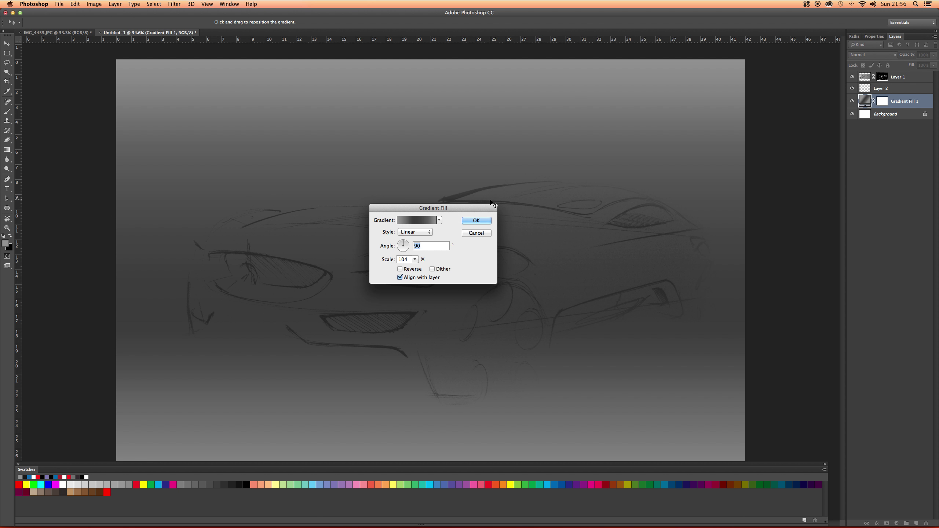
left_click(418, 220)
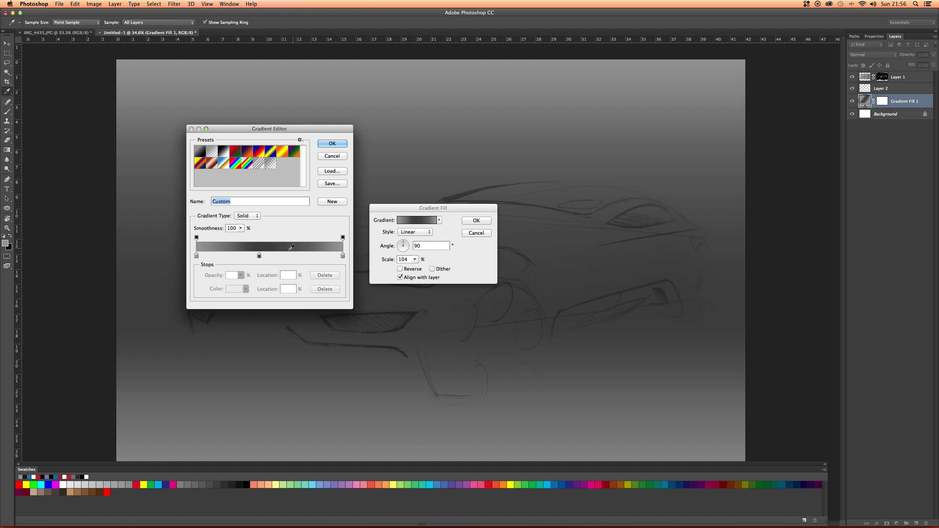
double_click(259, 256)
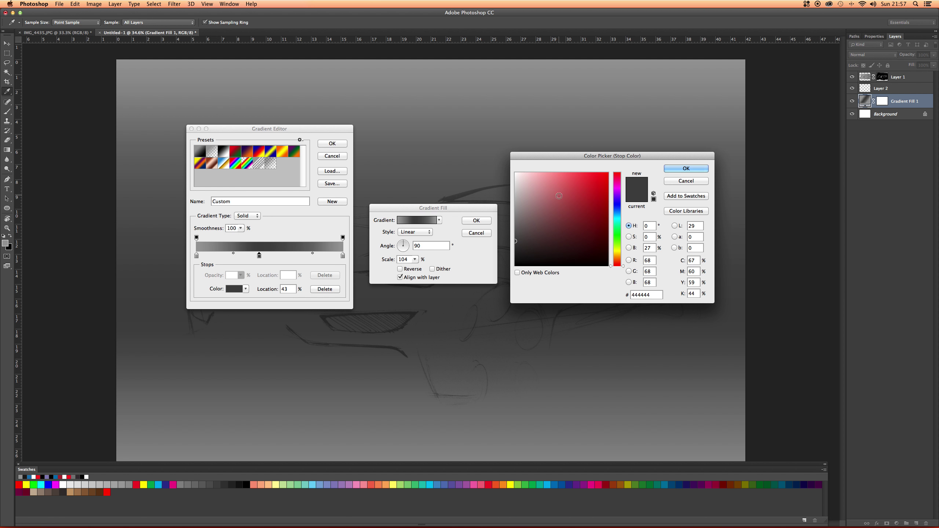
left_click_drag(559, 195, 659, 159)
left_click(686, 168)
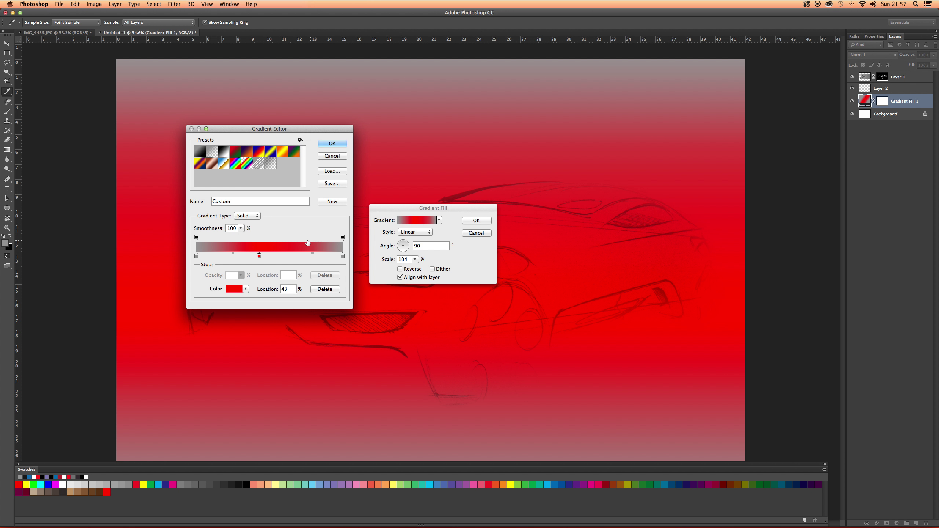
double_click(258, 258)
type("00ffff")
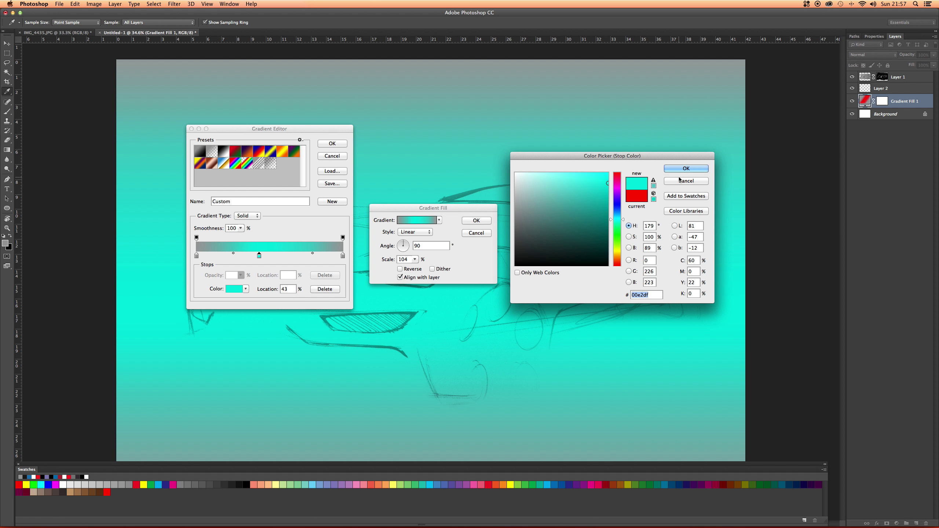
left_click(687, 181)
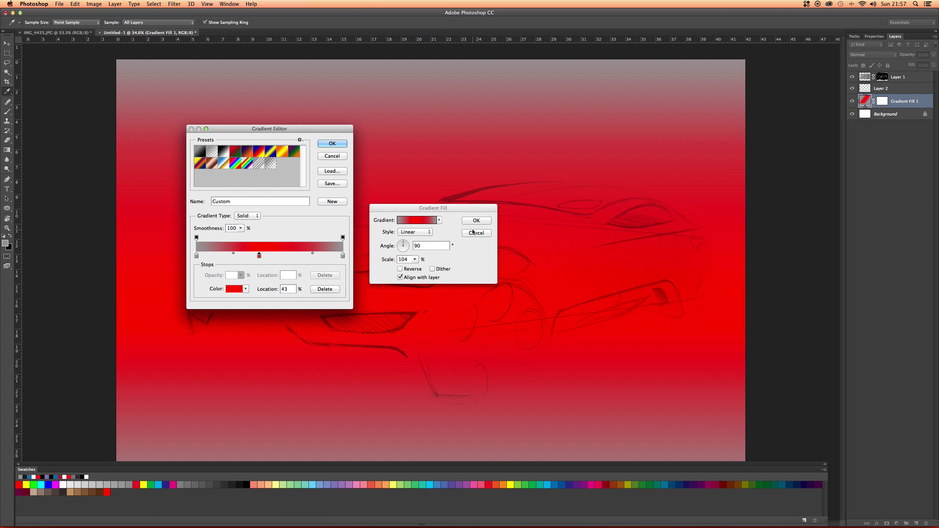
key("Escape")
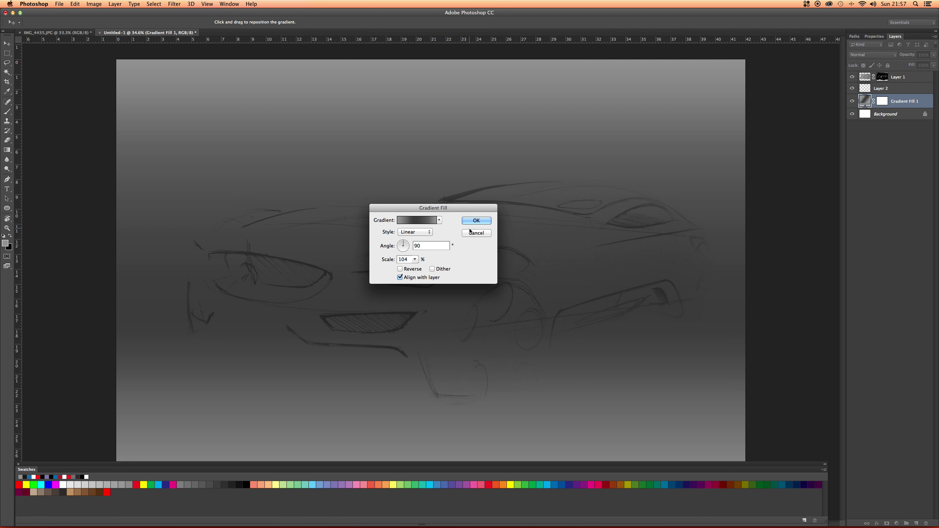
Confirm the gradient fill and rename the Gradient Fill 1 layer to 'base'
left_click(476, 220)
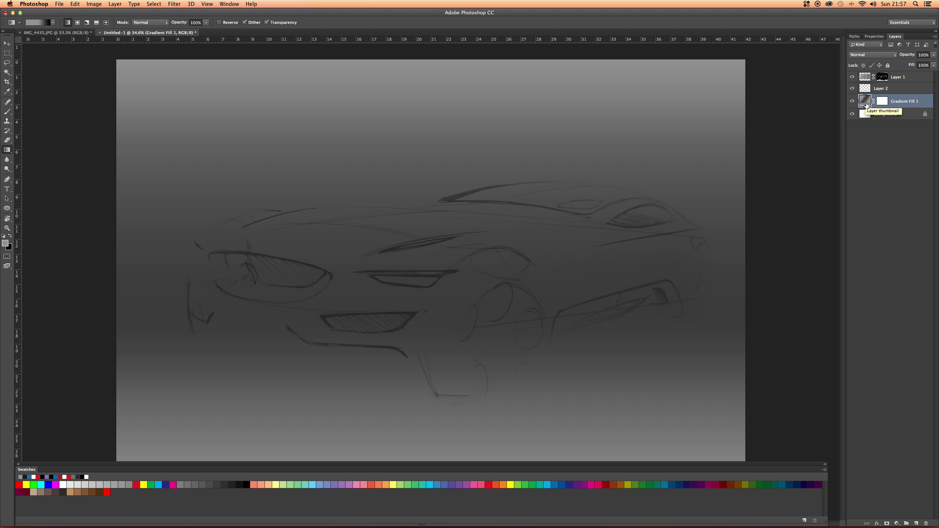
left_click(878, 115)
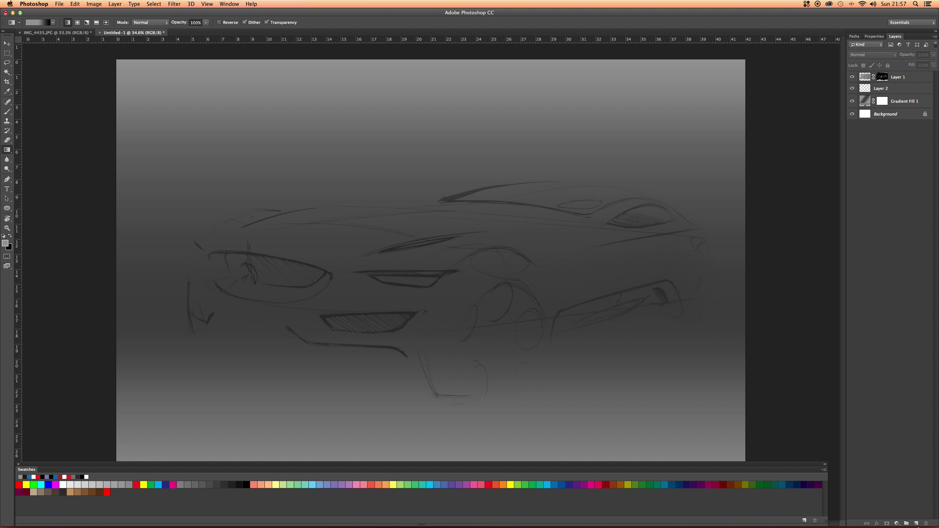
left_click(897, 523)
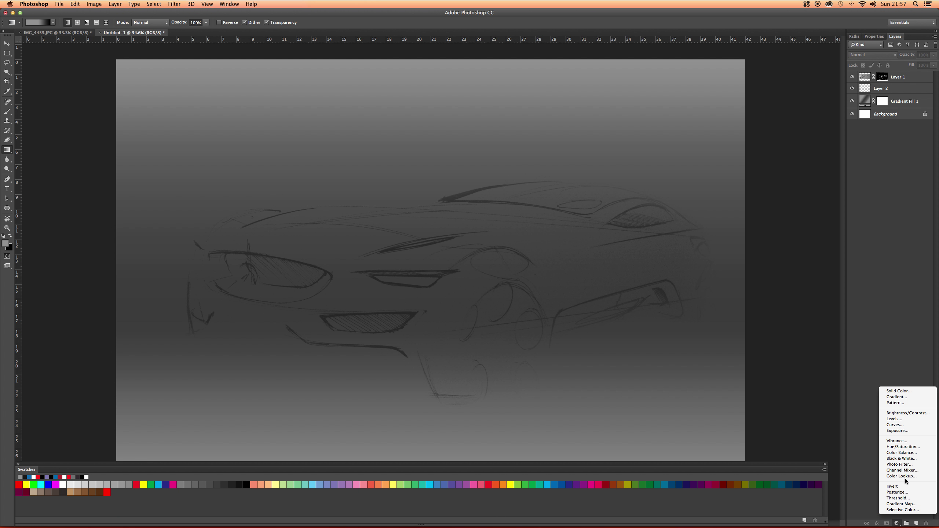
left_click(888, 342)
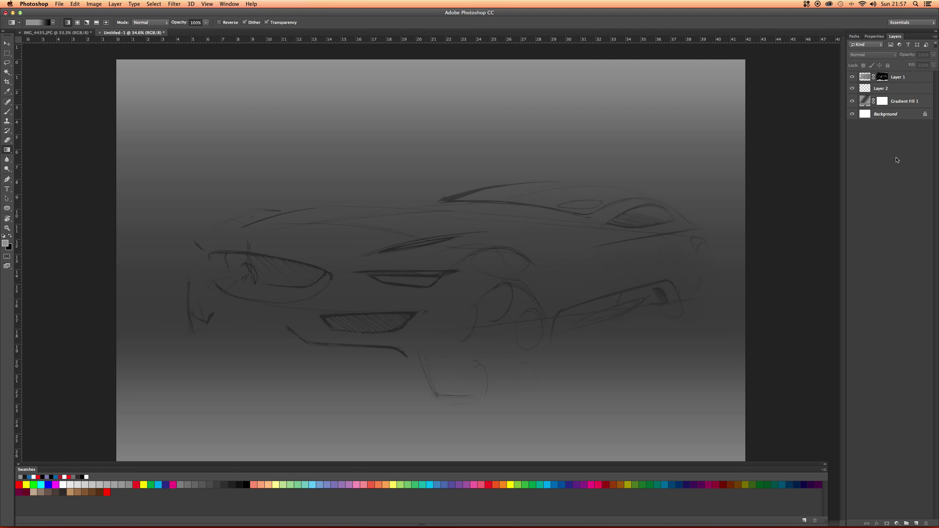
left_click(895, 95)
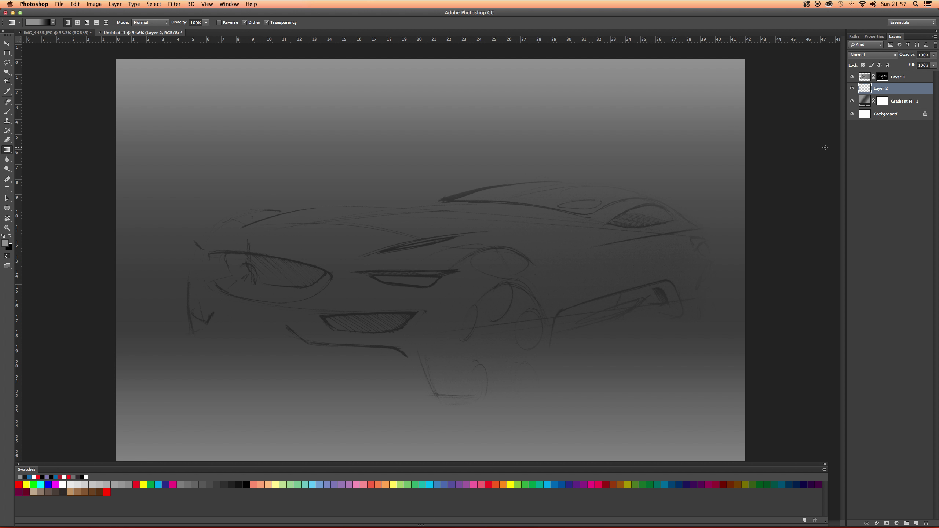
double_click(899, 103)
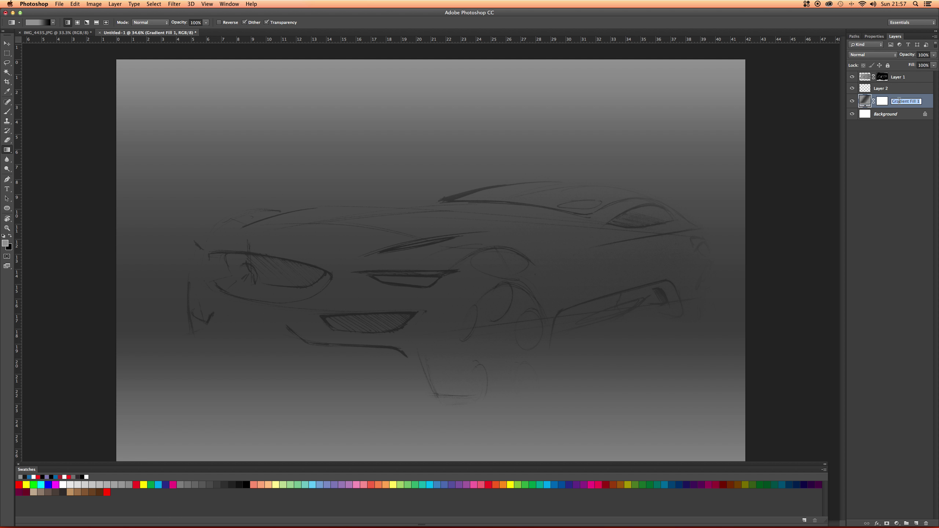
type("base")
key("Return")
Delete the white Background layer and toggle base, Layer 2 and Layer 1 visibility to check
left_click_drag(909, 115, 926, 524)
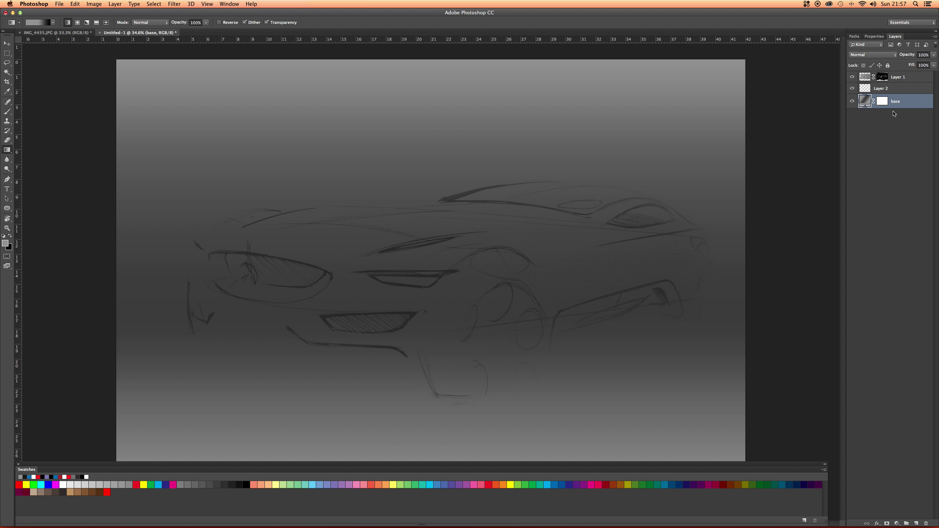
left_click(882, 91)
left_click(857, 101)
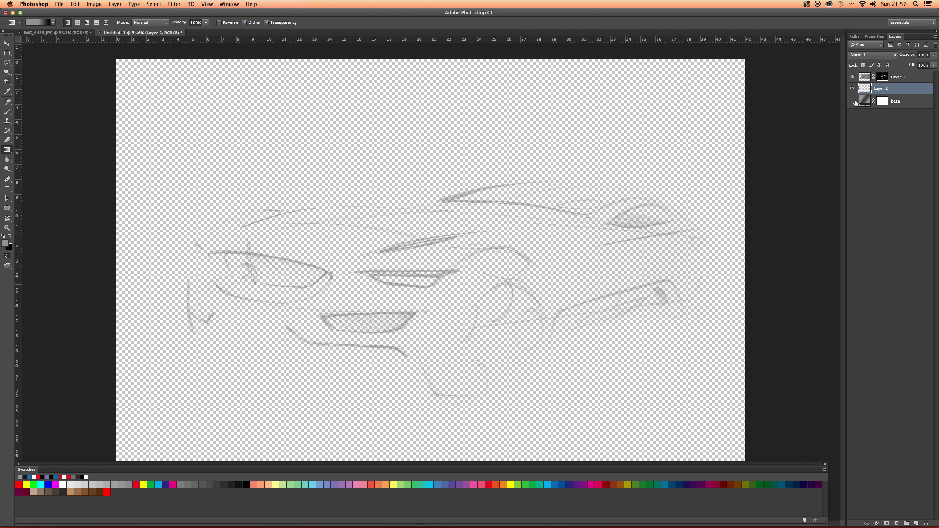
left_click(856, 101)
left_click(856, 102)
left_click(855, 103)
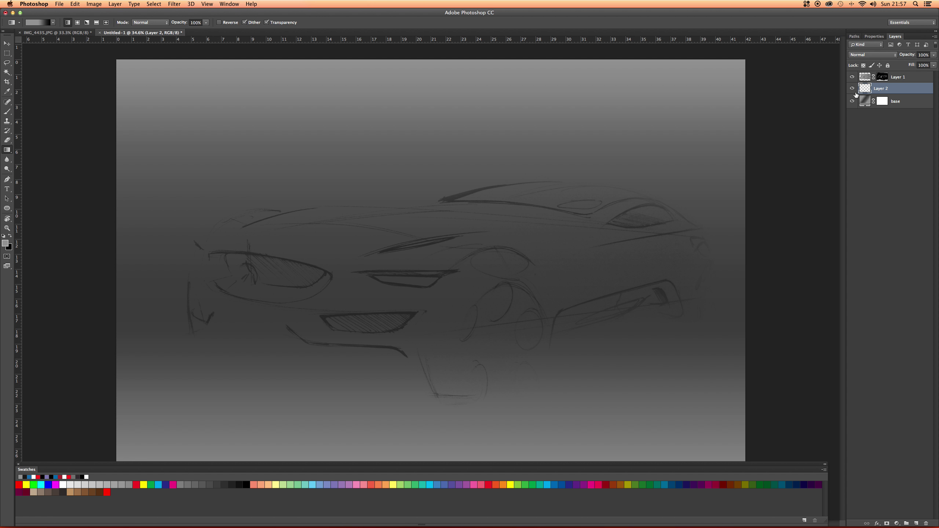
left_click(853, 89)
left_click(853, 88)
left_click(853, 76)
With a slightly smaller Brush, set the foreground colour to bluish grey 999aa1
key("b")
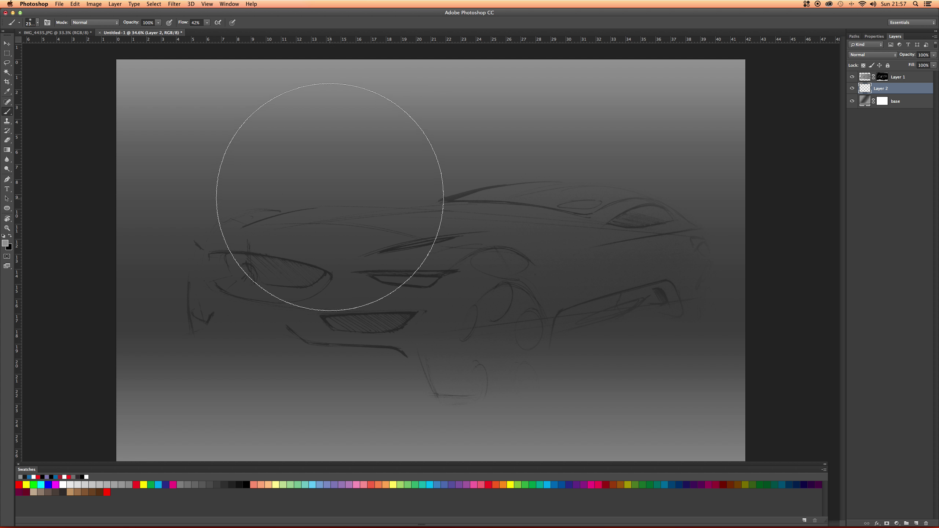
key("bracketleft")
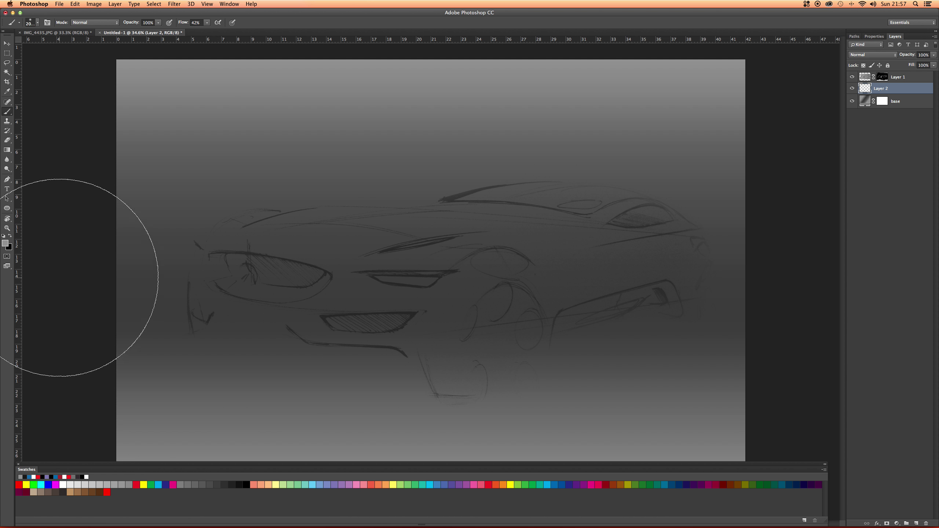
left_click(8, 245)
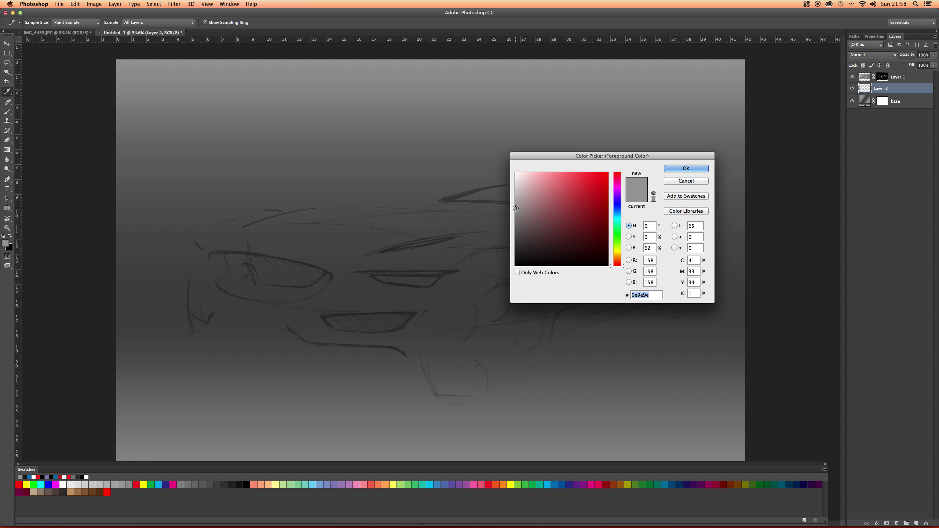
mouse_move(516, 209)
left_mouse_down()
mouse_move(513, 219)
mouse_move(517, 206)
left_mouse_up()
left_click_drag(615, 213, 613, 205)
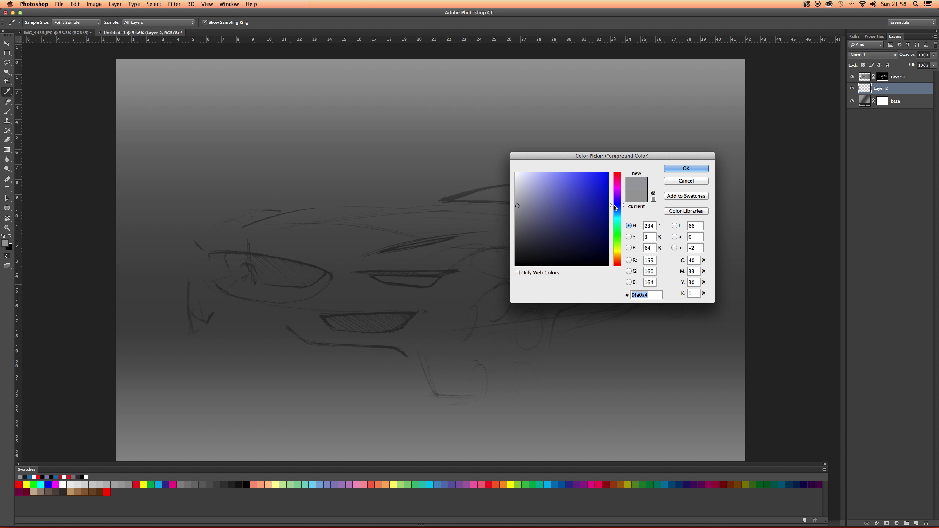
left_click(521, 207)
left_click(520, 207)
left_click(670, 170)
key("b")
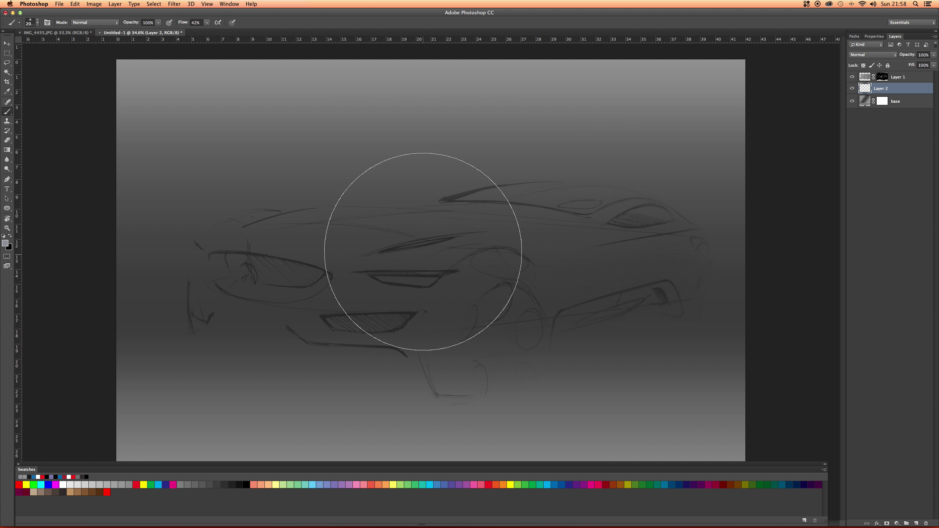
Save the bluish-grey foreground colour as a new swatch
left_click(9, 245)
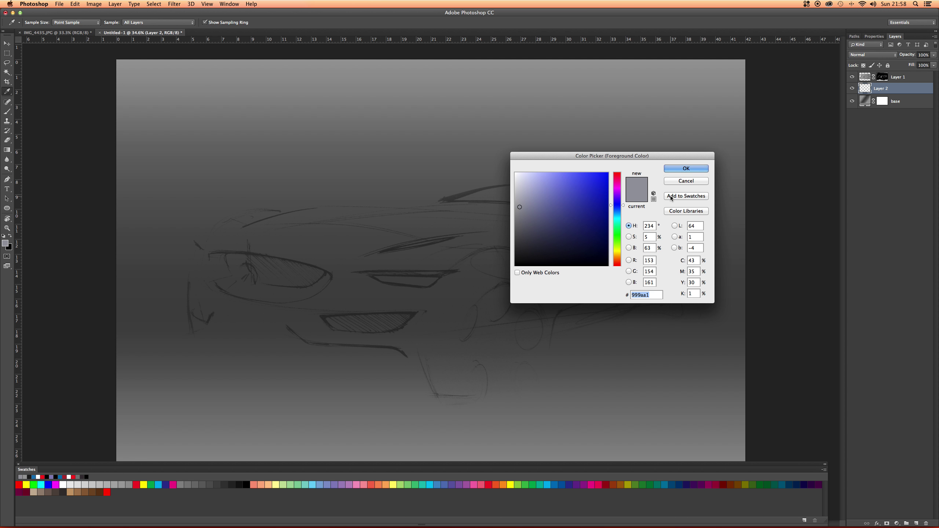
left_click(687, 196)
left_click(541, 254)
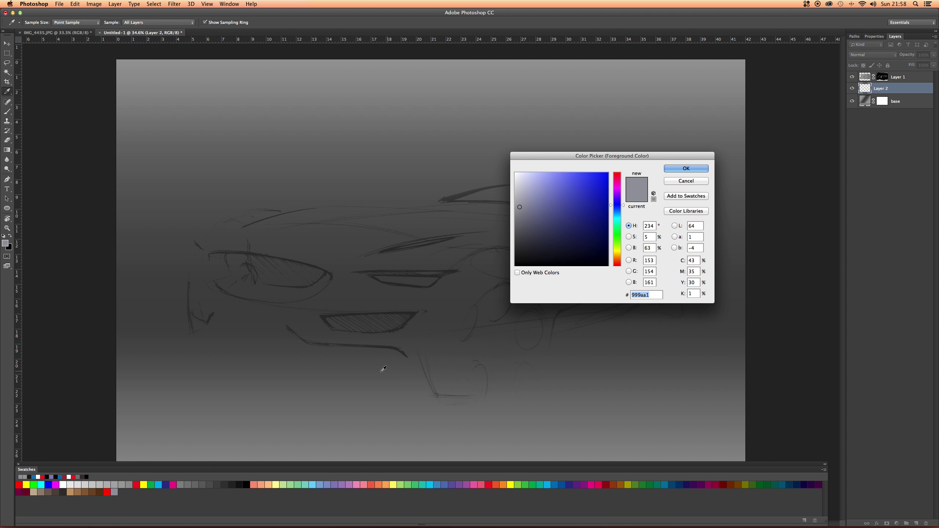
left_click(686, 168)
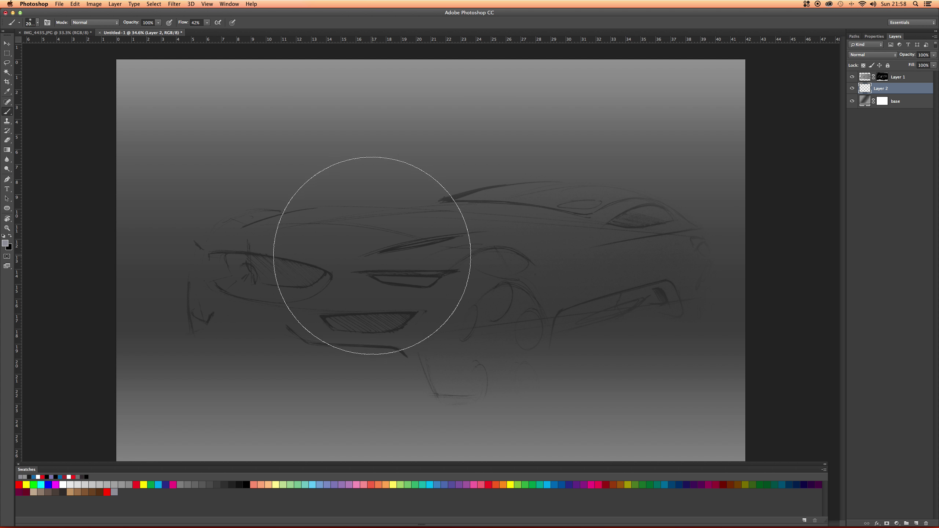
Brush a soft pale glow across the car's centre and around the left headlight
mouse_move(499, 273)
left_mouse_down()
mouse_move(403, 274)
mouse_move(523, 271)
mouse_move(388, 274)
mouse_move(488, 281)
mouse_move(331, 271)
mouse_move(503, 279)
mouse_move(471, 289)
mouse_move(365, 273)
mouse_move(430, 270)
left_mouse_up()
left_click(426, 278)
left_click(384, 273)
left_click_drag(225, 255, 307, 313)
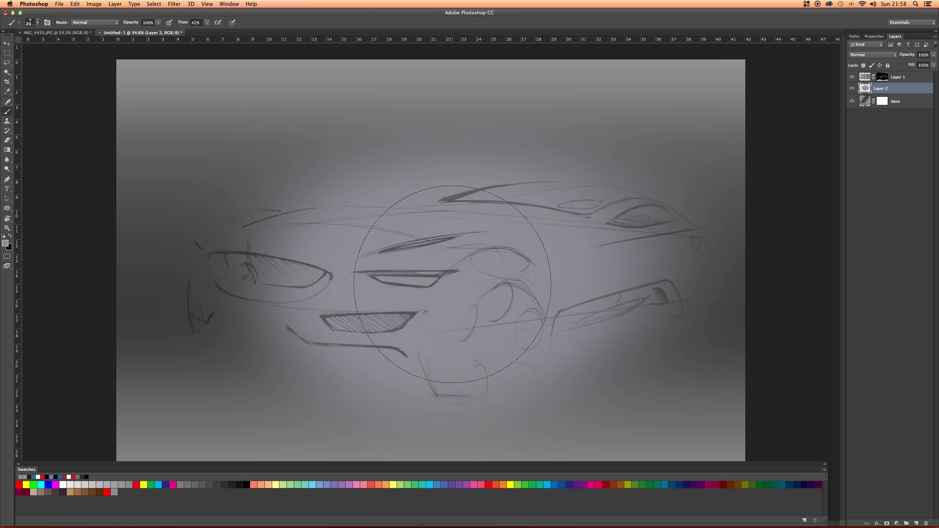
mouse_move(453, 284)
left_mouse_down()
mouse_move(487, 285)
mouse_move(493, 305)
mouse_move(457, 310)
mouse_move(429, 294)
mouse_move(395, 306)
mouse_move(413, 305)
mouse_move(409, 367)
mouse_move(409, 325)
left_mouse_up()
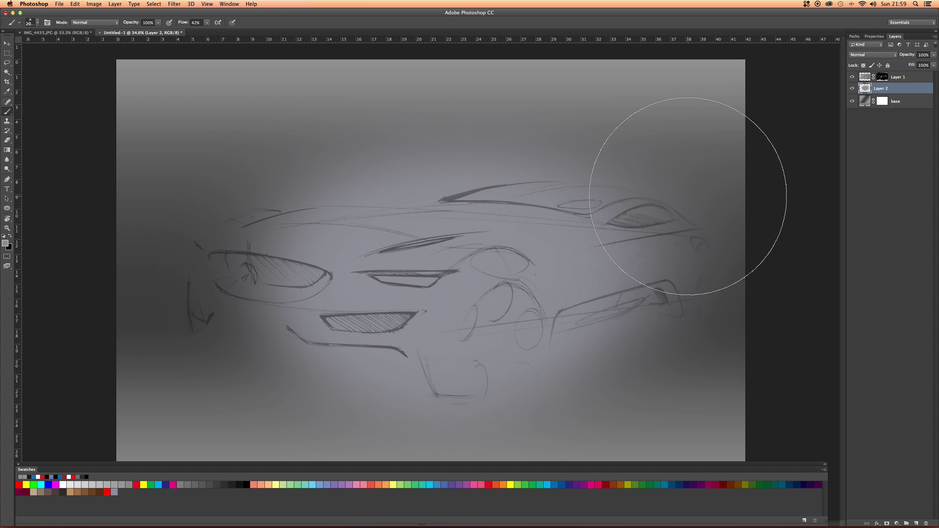
Shrink the brush and add a new empty Layer 3 above Layer 2
key("bracketleft")
key("bracketleft")
key("bracketleft")
key("bracketleft")
key("bracketleft")
key("bracketleft")
key("bracketleft")
key("bracketleft")
key("bracketleft")
key("bracketleft")
key("bracketleft")
key("bracketleft")
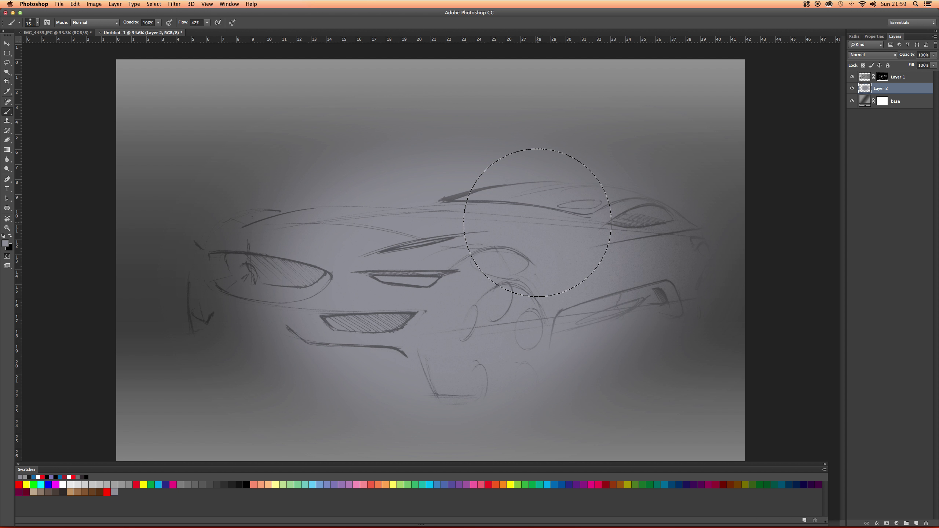
key("bracketleft")
key("bracketleft")
key("bracketleft")
key("bracketleft")
key("bracketleft")
key("bracketleft")
left_click(917, 523)
Switch to the Eraser and set its size to 380 px
scroll(434, 277, "up", 5)
key("bracketleft")
key("bracketleft")
key("bracketleft")
key("bracketleft")
key("bracketleft")
key("bracketleft")
key("bracketleft")
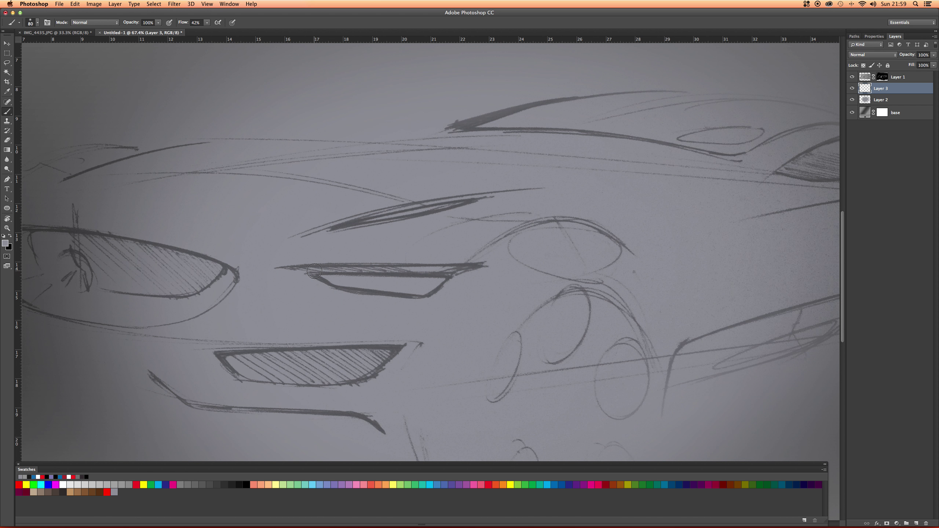
scroll(319, 270, "down", 3)
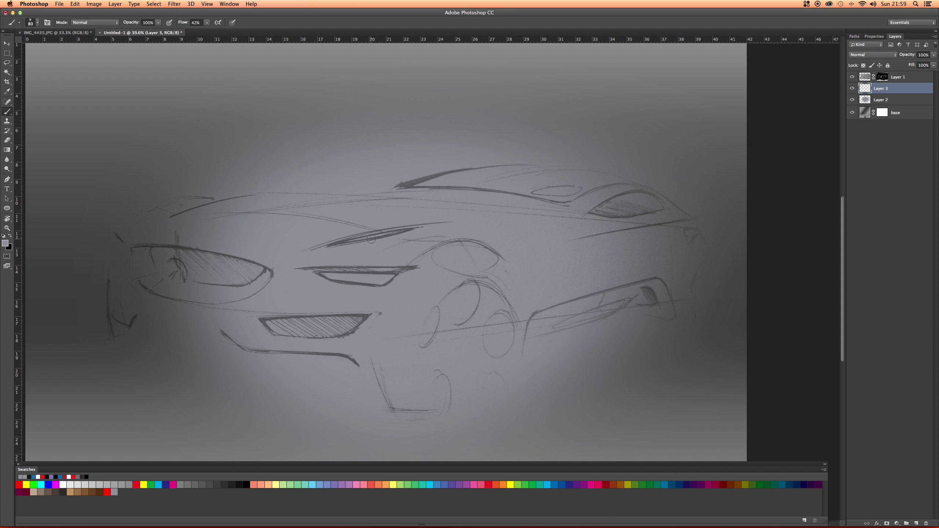
key("e")
right_click(190, 105)
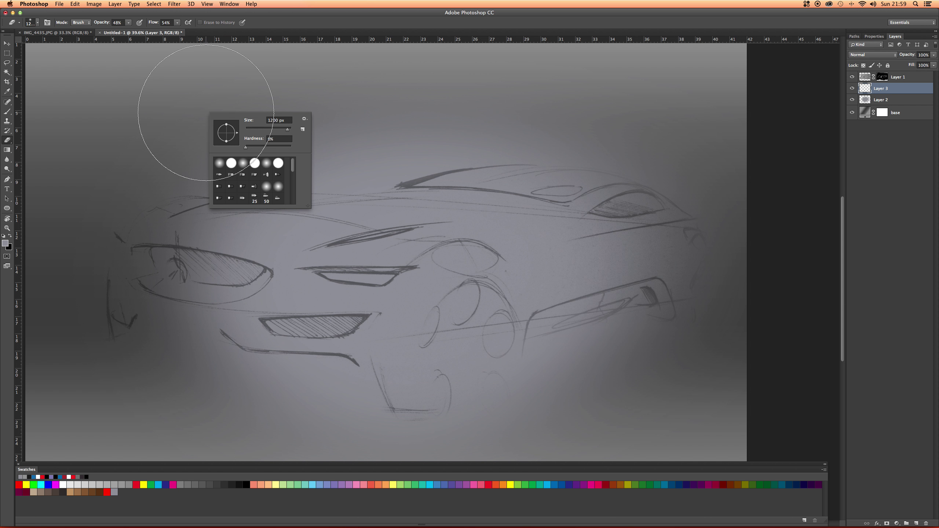
left_click(269, 129)
left_click(276, 129)
left_click(284, 129)
key("Return")
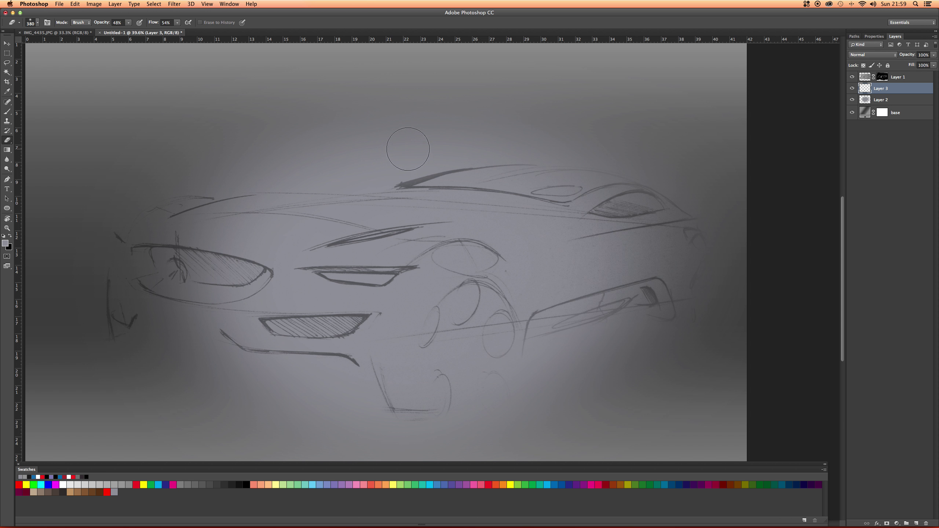
On Layer 2, erase the glow above the roof and darken just above the roofline
left_click(882, 99)
left_click_drag(236, 159, 532, 163)
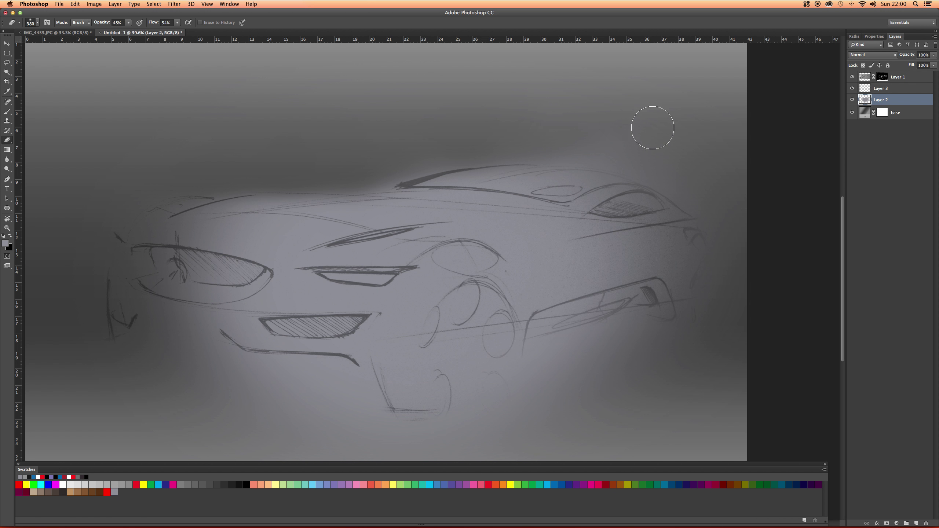
left_click_drag(519, 158, 592, 165)
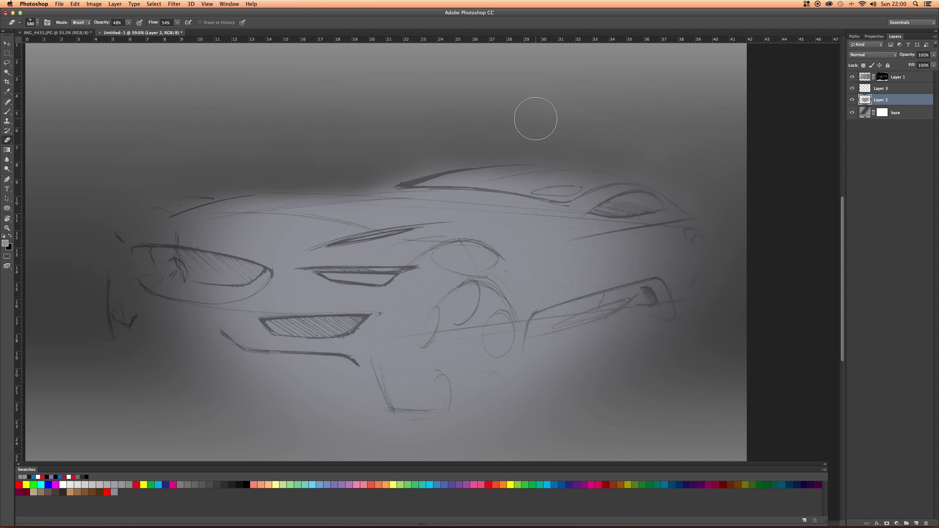
With the Pen Tool, trace a closed path around the car's roofline
key("p")
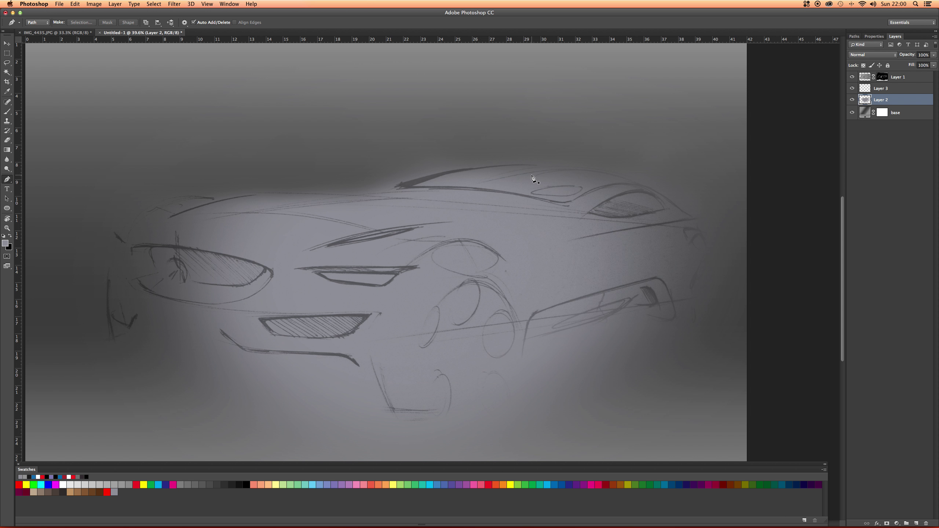
scroll(532, 178, "up", 5)
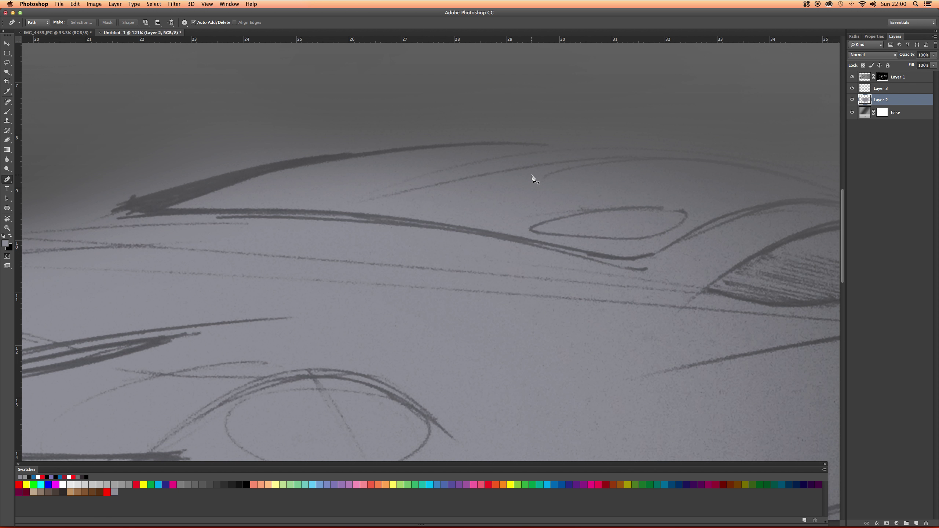
left_click(105, 217)
left_click_drag(543, 145, 665, 149)
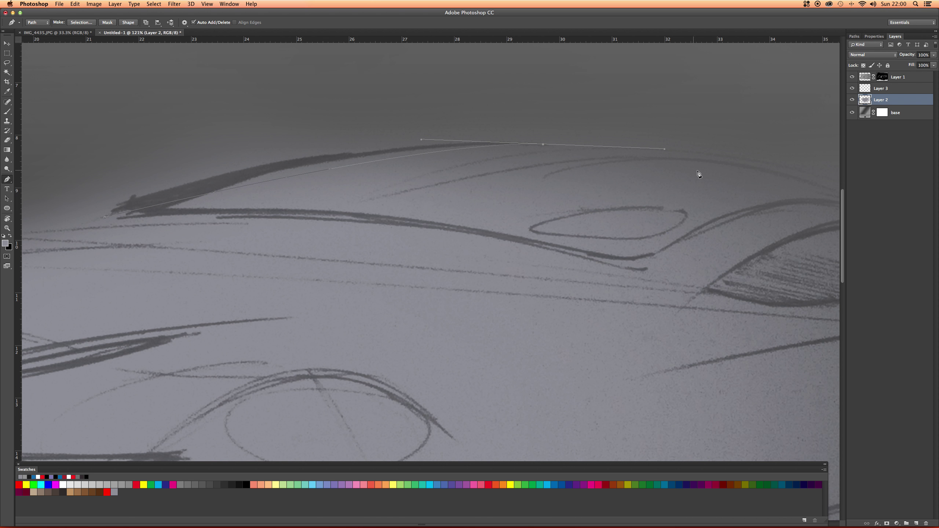
scroll(699, 174, "right", 5)
scroll(699, 174, "down", 2)
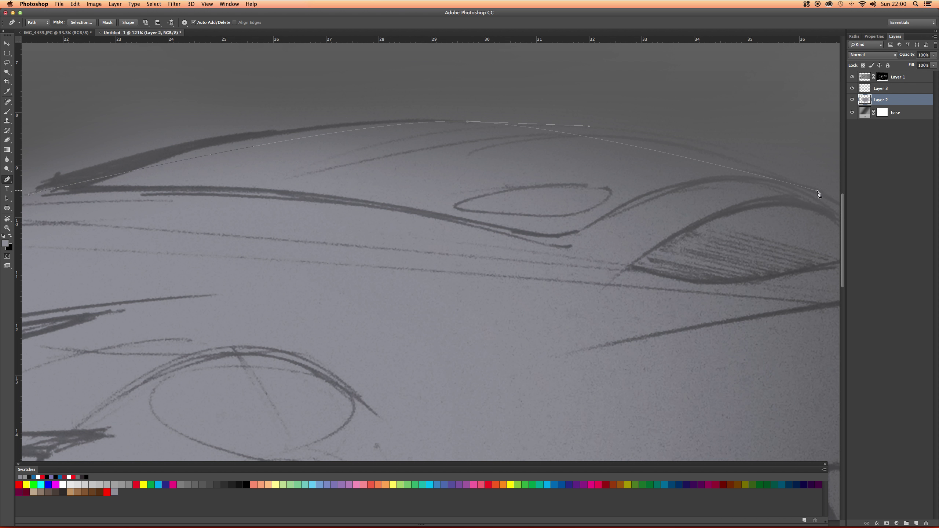
left_click(818, 192)
left_click(615, 210)
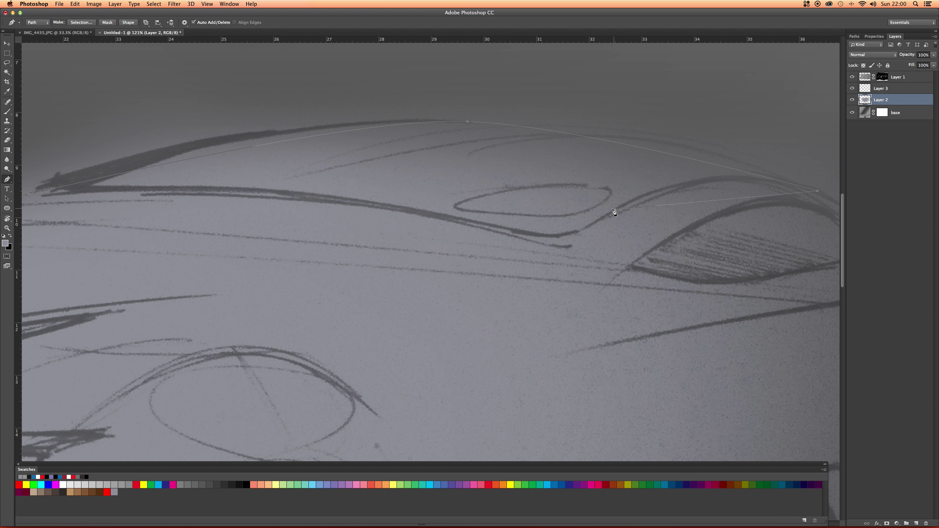
left_click(507, 232)
scroll(369, 205, "left", 3)
scroll(370, 206, "up", 1)
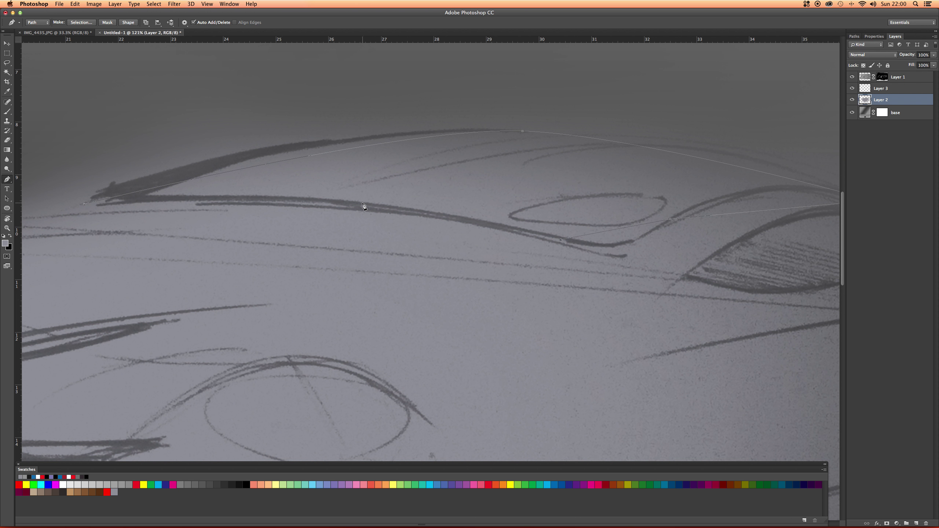
left_click(348, 203)
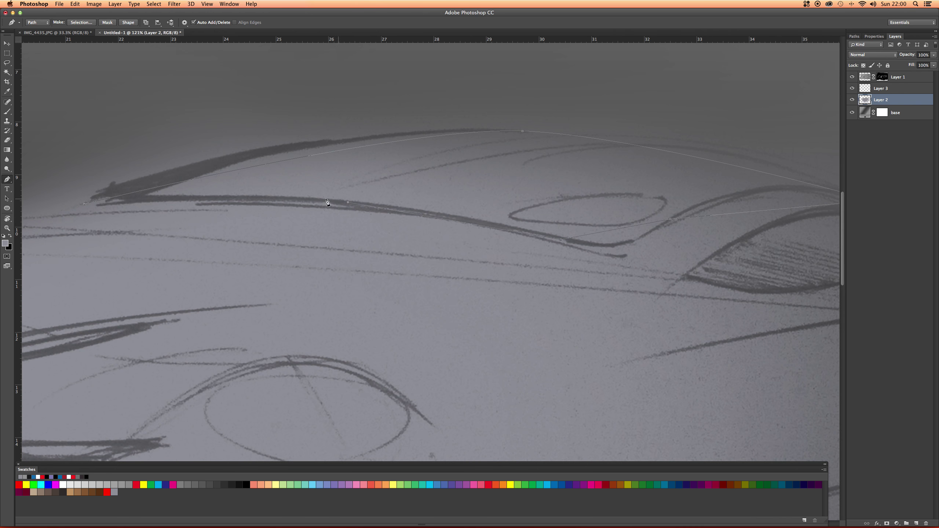
left_click(84, 206)
Outline the hatched rear side window with a closed five-anchor path
left_click_drag(557, 226, 539, 224)
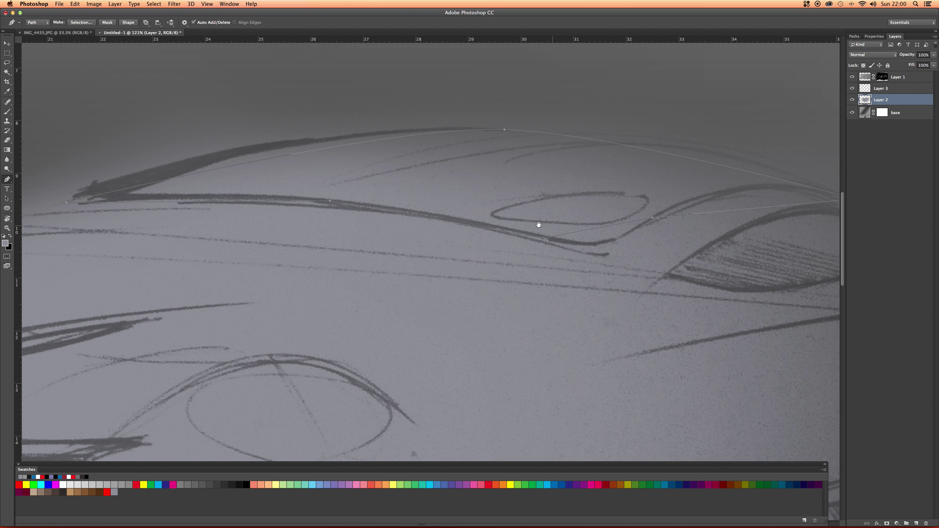
scroll(538, 225, "right", 10)
scroll(539, 225, "down", 2)
left_click(494, 244)
left_click(620, 183)
left_click(730, 232)
left_click(616, 256)
left_click(542, 255)
left_click(494, 244)
right_click(6, 179)
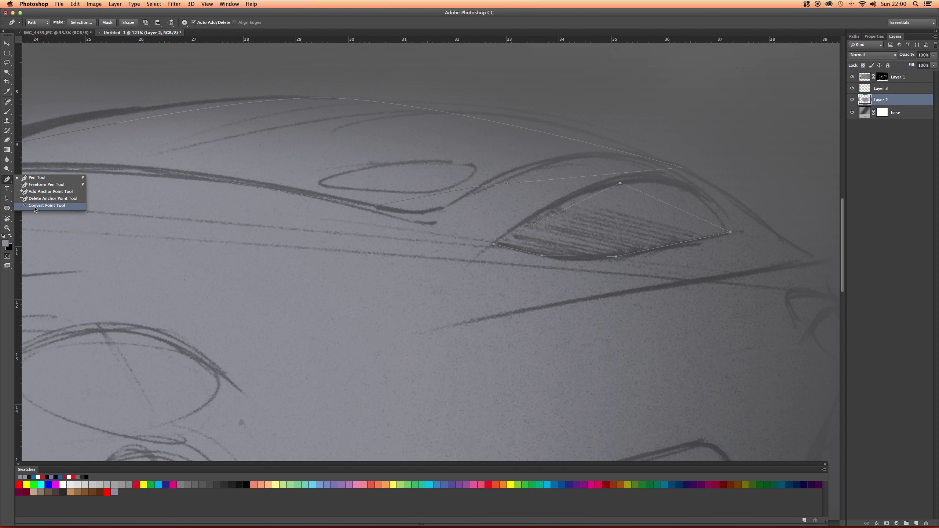
Convert the window outline's corner anchors into smooth curves following the sketched window
left_click(35, 206)
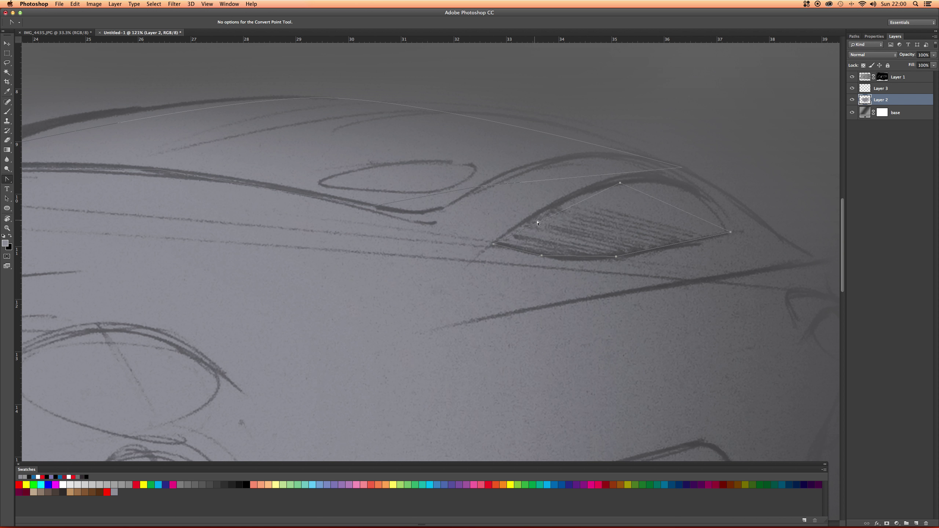
left_click_drag(620, 183, 670, 176)
mouse_move(732, 233)
left_mouse_down()
mouse_move(750, 233)
mouse_move(740, 247)
mouse_move(727, 221)
left_mouse_up()
left_click(714, 204)
left_click_drag(731, 232, 708, 239)
left_click_drag(604, 260, 531, 253)
left_click(495, 245)
left_click_drag(495, 244, 526, 224)
Pull curve handles from the roofline anchors, from the rear anchor to the front end
left_click_drag(481, 186, 457, 202)
left_click_drag(353, 202, 324, 201)
left_click_drag(683, 167, 553, 98)
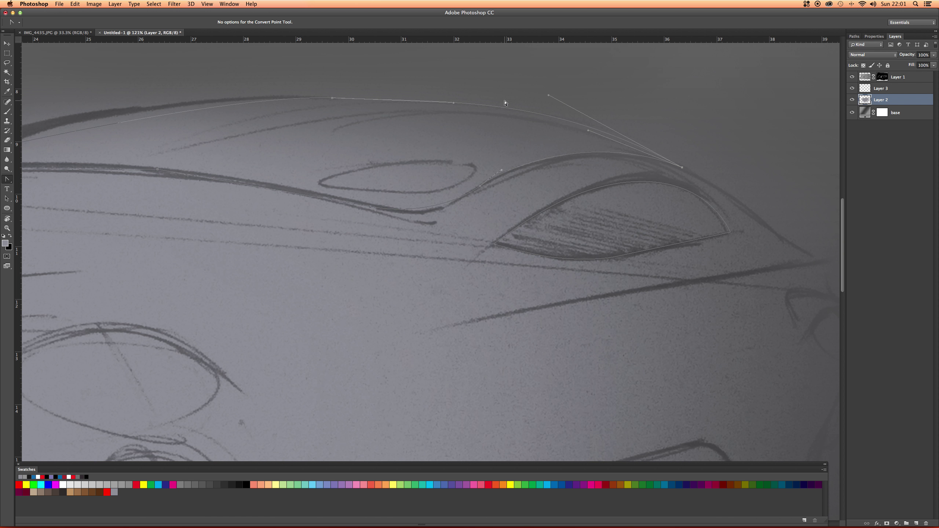
left_click_drag(477, 133, 488, 134)
scroll(488, 134, "left", 8)
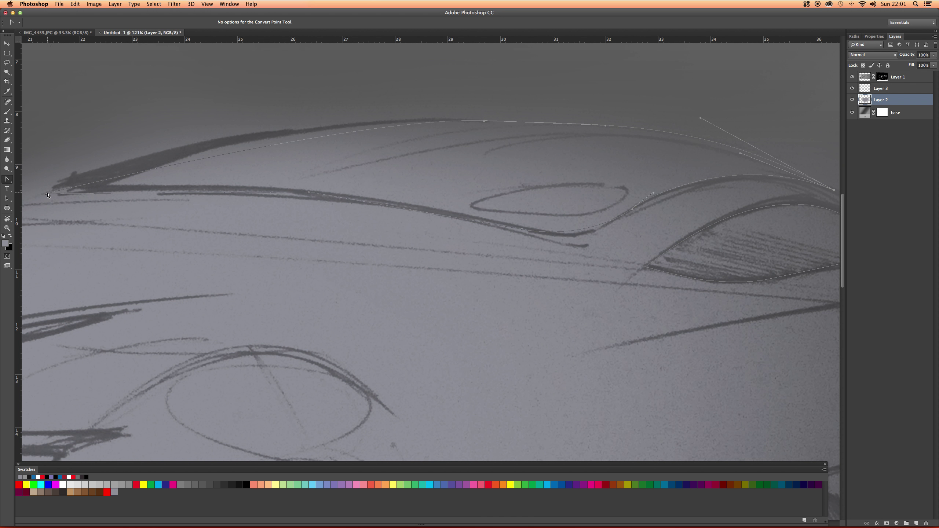
left_click_drag(47, 195, 53, 184)
scroll(53, 184, "up", 3)
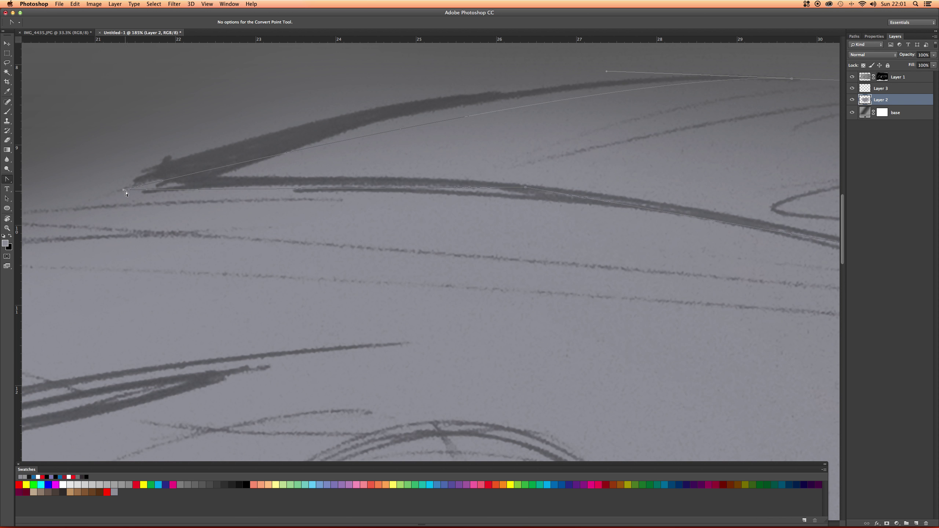
left_click_drag(129, 188, 292, 92)
scroll(384, 151, "right", 5)
scroll(384, 150, "up", 2)
key("super+r")
Raise the roofline's top anchor and smooth and shift the lower roof edge's middle anchor
key("a")
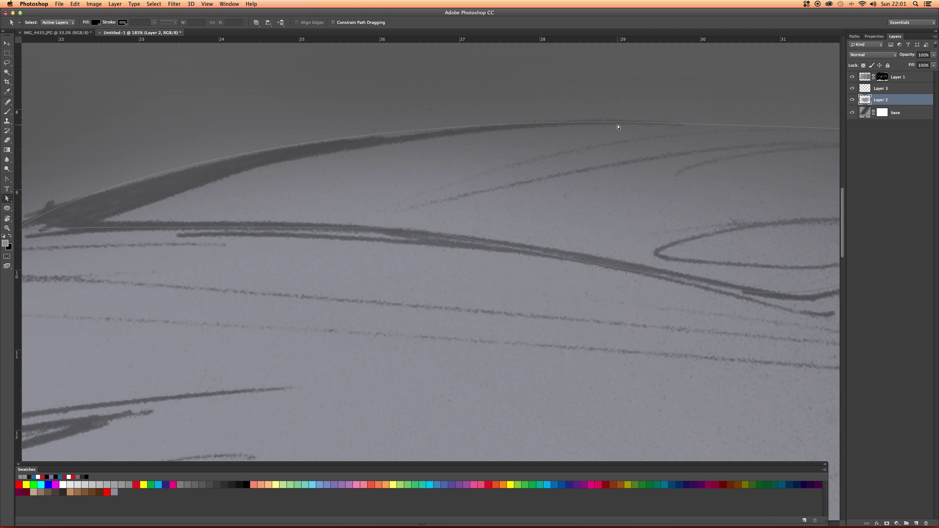
left_click(637, 123)
left_click_drag(673, 125, 675, 118)
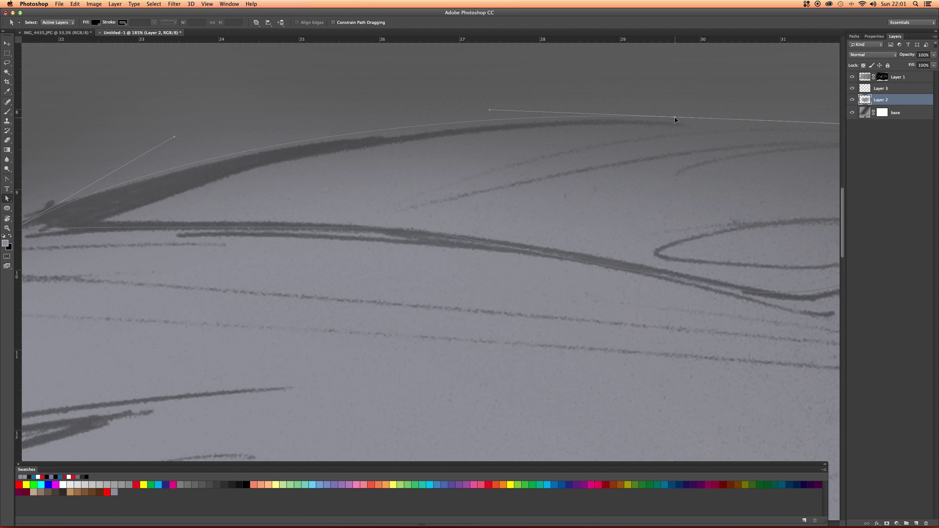
left_click(9, 201)
left_click(409, 231)
left_click(8, 179)
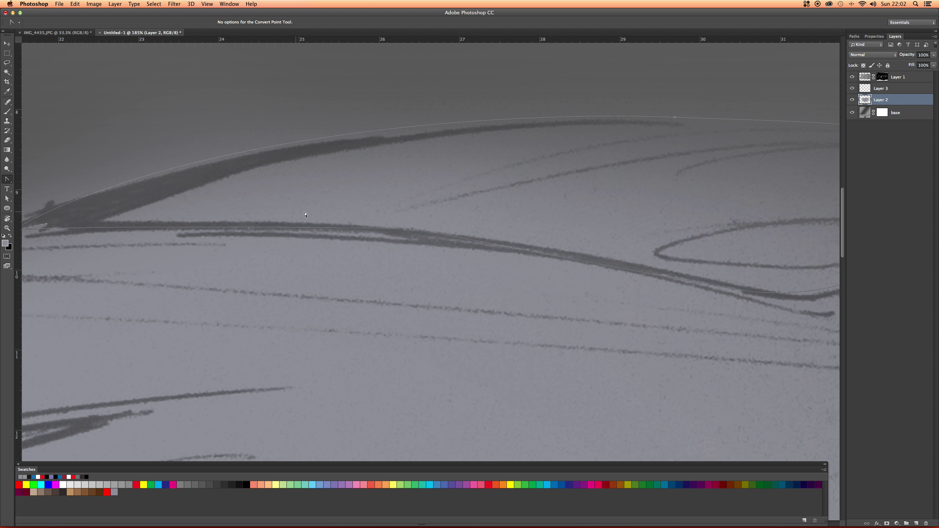
left_click_drag(412, 229, 321, 224)
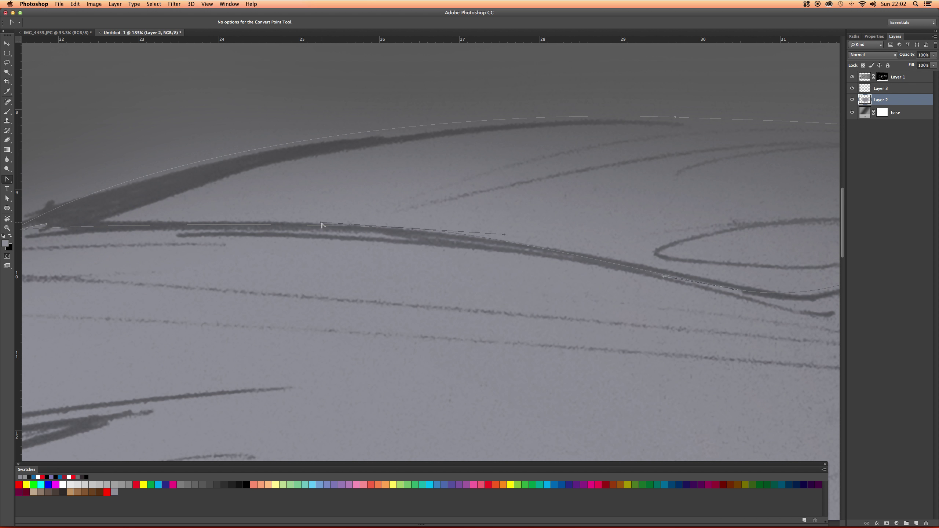
key("a")
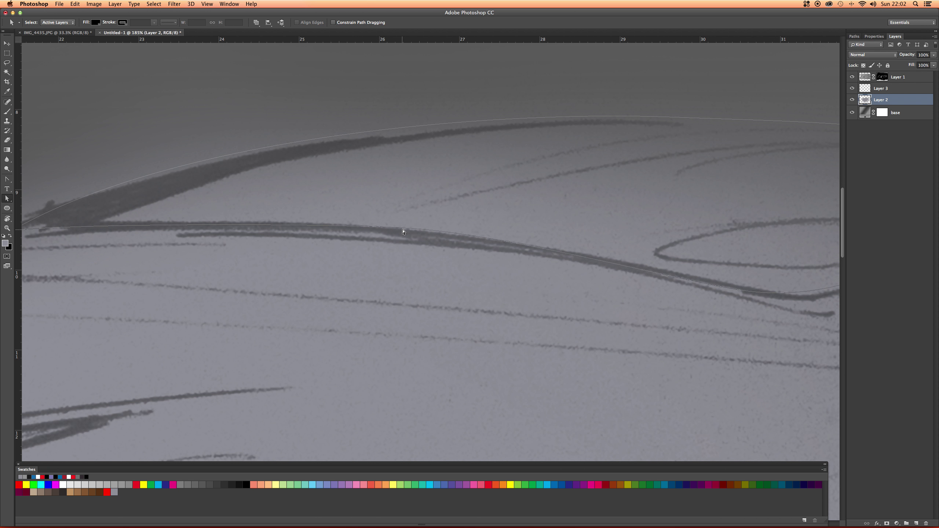
left_click_drag(413, 231, 368, 231)
Refine the rear roof: adjust the lower edge curve, move the top anchor, shorten its handle
left_click_drag(542, 184, 416, 163)
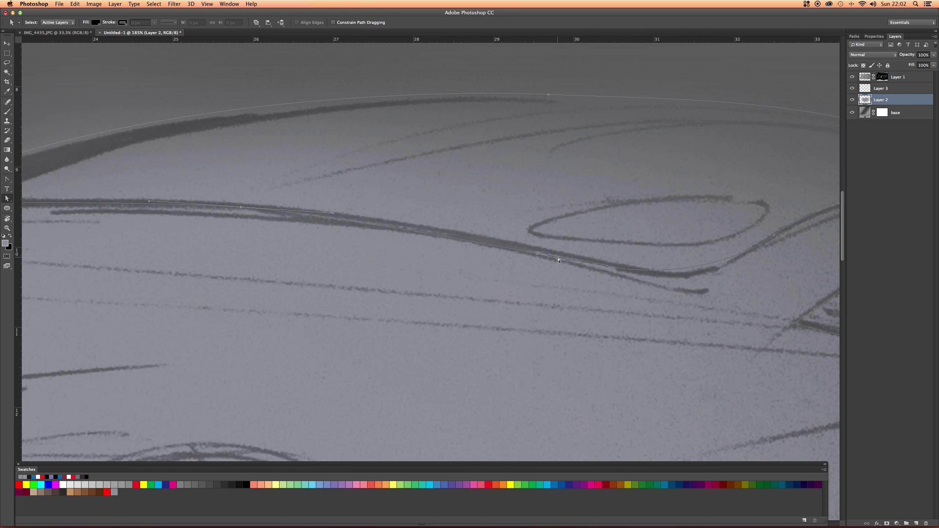
left_click(610, 269)
left_click_drag(676, 281, 681, 286)
left_click_drag(736, 239, 559, 255)
left_click_drag(390, 111, 448, 110)
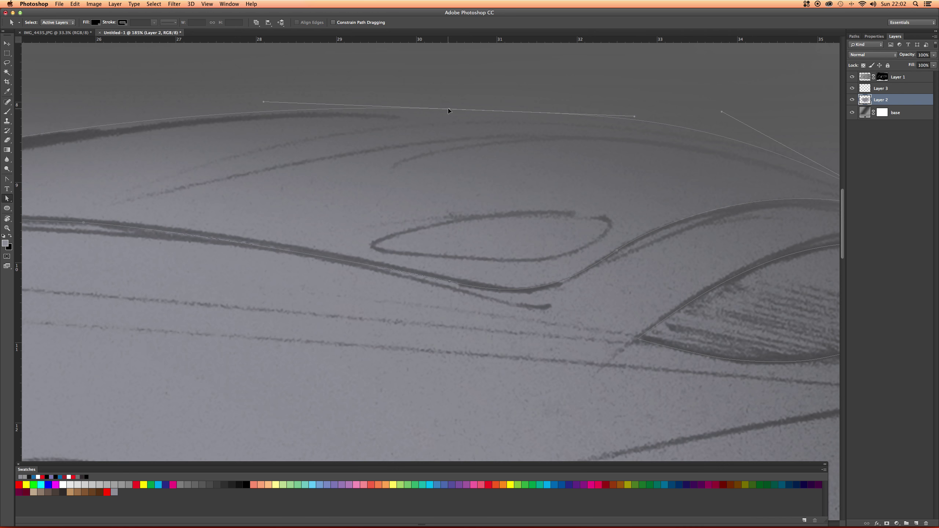
left_click_drag(637, 116, 424, 118)
left_click_drag(533, 92, 587, 120)
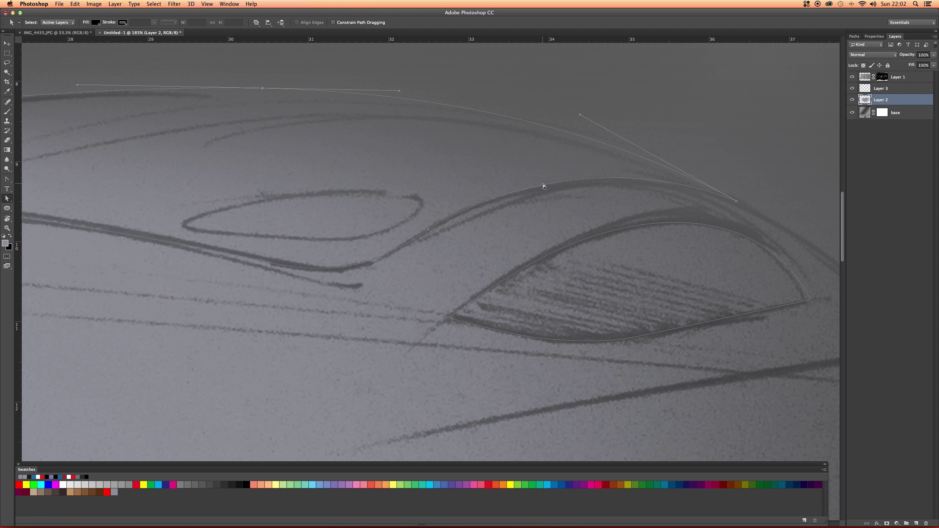
Nudge the window's upper anchor up, then zoom out to check the roofline on the whole car
left_click(647, 229)
left_click(685, 223)
left_click_drag(644, 225, 651, 218)
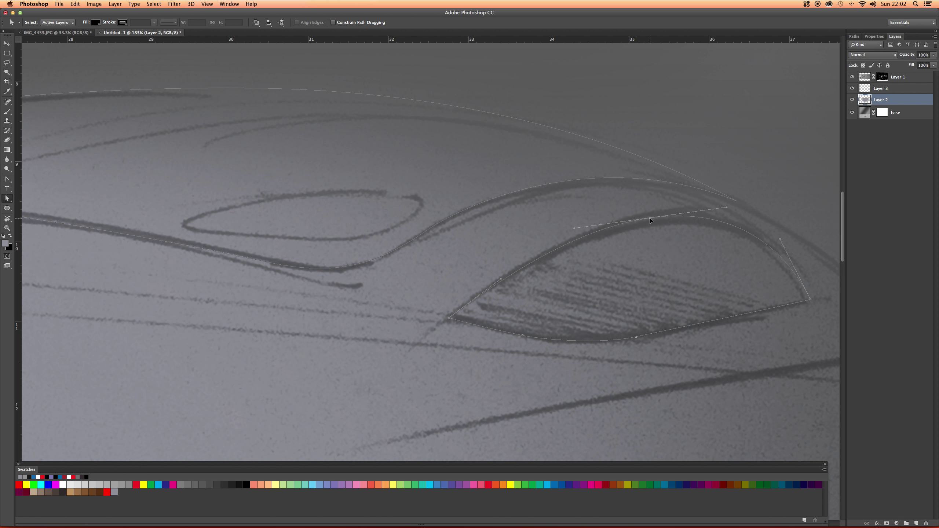
scroll(618, 299, "down", 5)
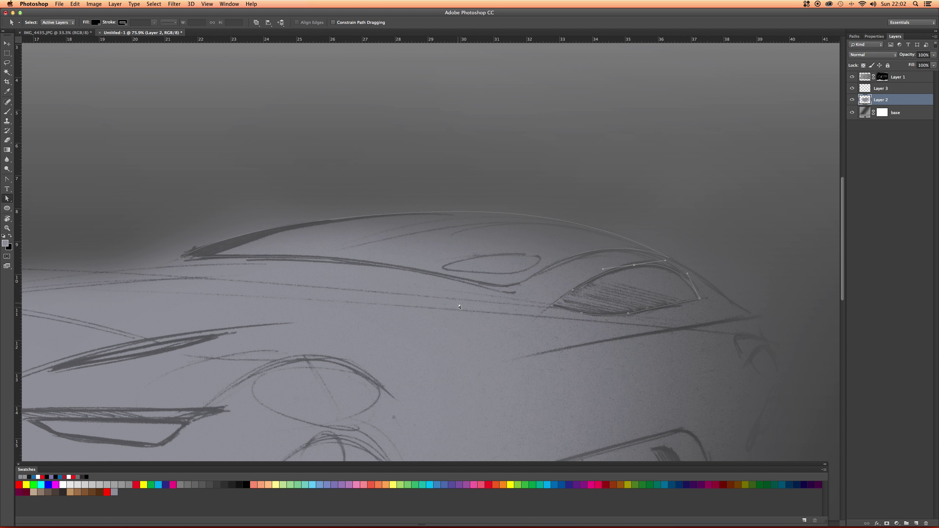
mouse_move(458, 306)
left_mouse_down()
mouse_move(409, 273)
mouse_move(474, 224)
left_mouse_up()
scroll(473, 226, "down", 3)
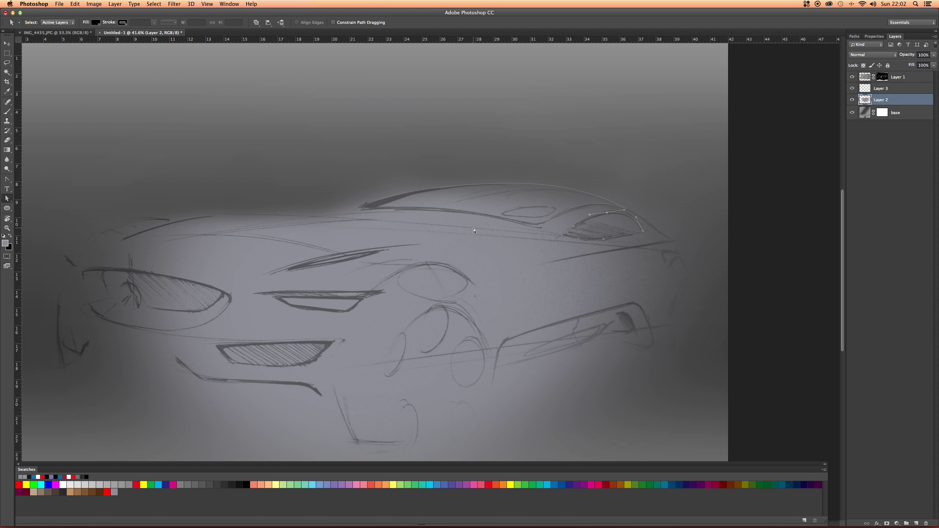
scroll(353, 302, "up", 1)
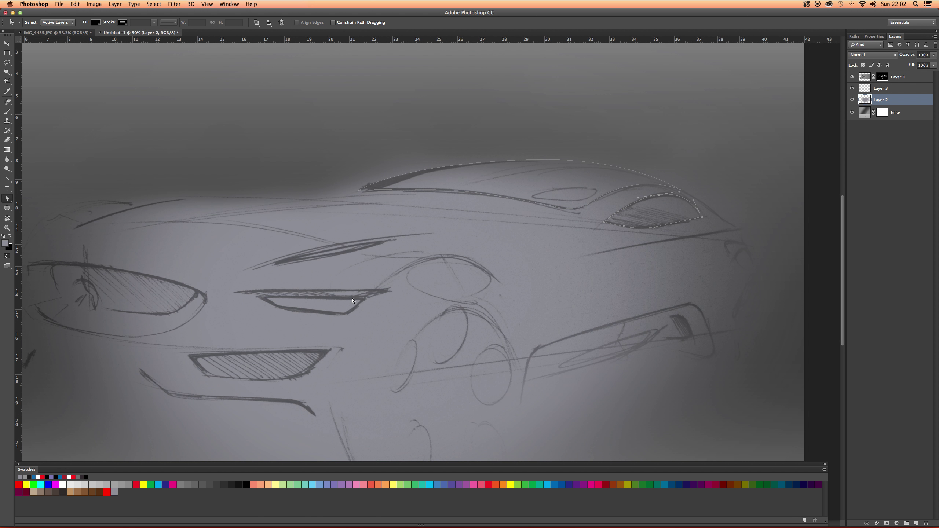
left_click(516, 163)
Save the Work Path in the Paths panel as Path 1
left_click(854, 36)
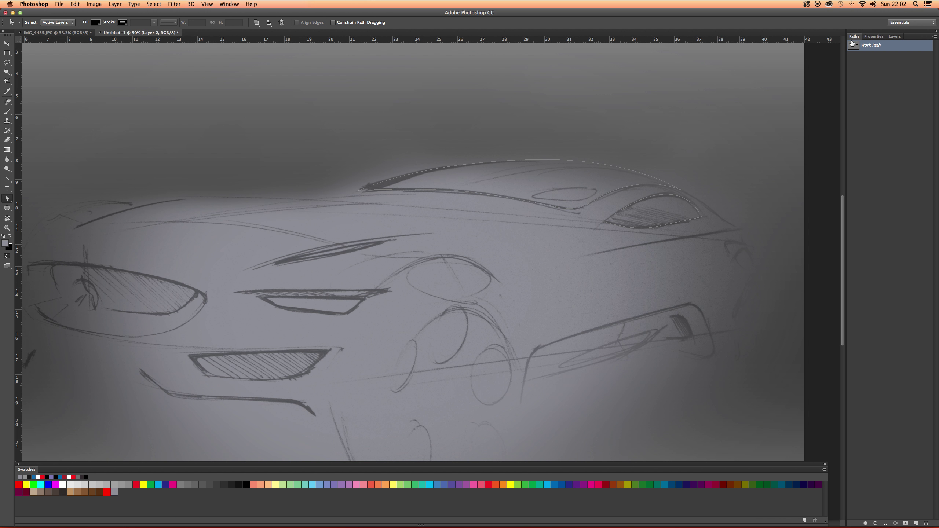
double_click(876, 46)
key("Return")
Draw a closed six-anchor Pen outline around the front-left headlight
key("p")
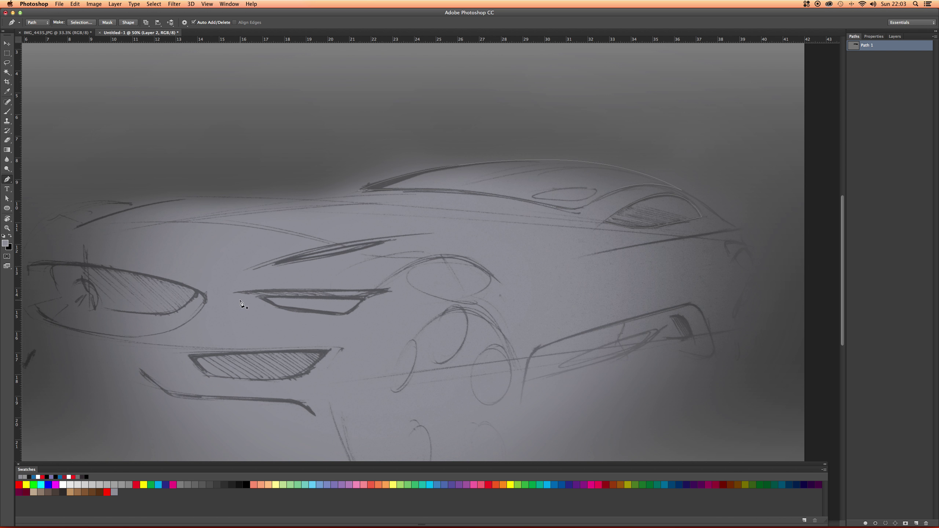
scroll(232, 313, "up", 5)
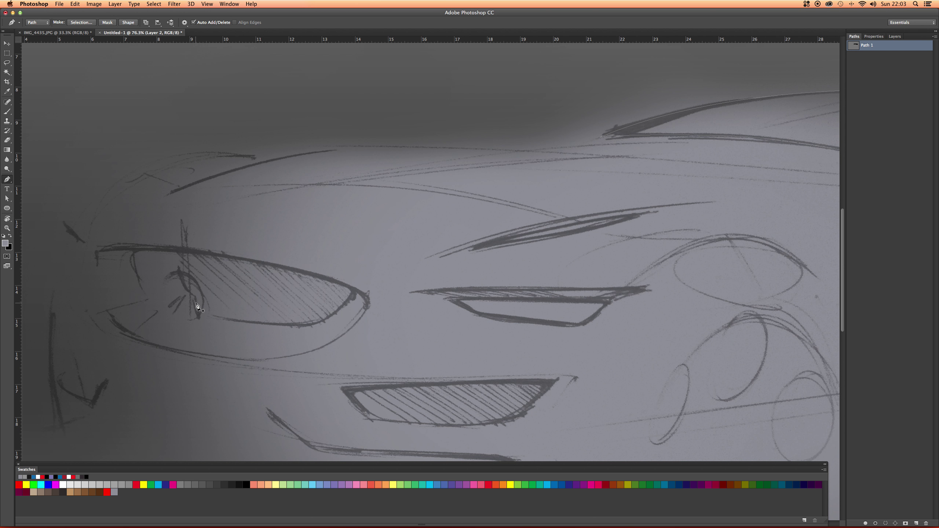
left_click(97, 266)
left_click(208, 250)
left_click(337, 281)
left_click(361, 315)
left_click(239, 361)
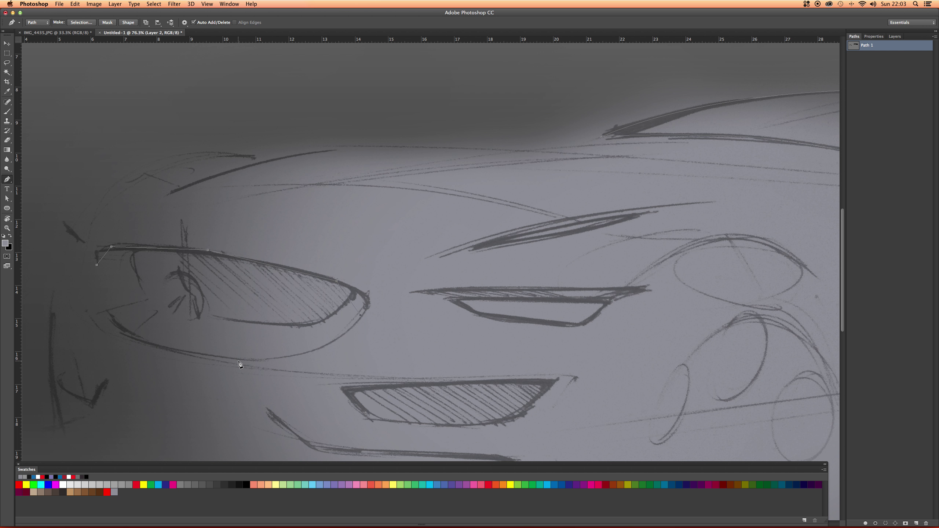
left_click(136, 341)
left_click(96, 265)
Start an inner outline inside the headlight, then undo its stray anchors
left_click(136, 255)
left_click(218, 263)
key("super+z")
key("super+z")
key("alt+super+z")
key("alt+super+z")
key("alt+super+z")
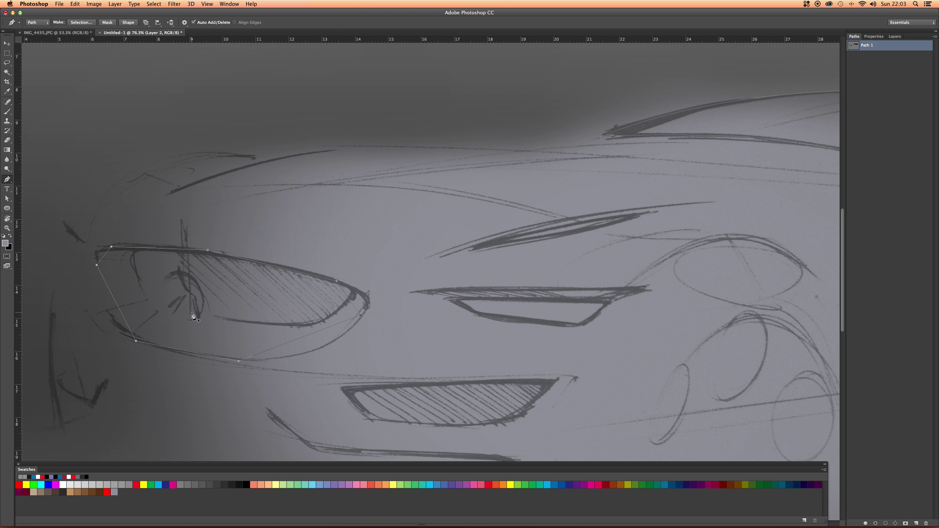
Place the remaining inner headlight anchors and close the path at its starting point
left_click(280, 325)
left_click(172, 312)
left_click(152, 232)
left_click(333, 258)
left_click(343, 300)
left_click(280, 326)
Convert the outer headlight outline's left-end anchors into smooth curves with the Convert Point Tool
left_click(8, 180)
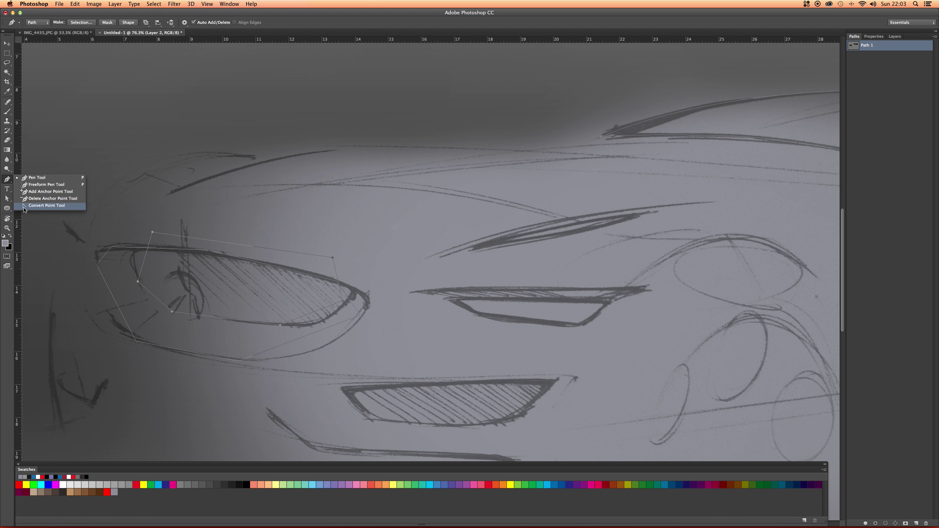
left_click(44, 205)
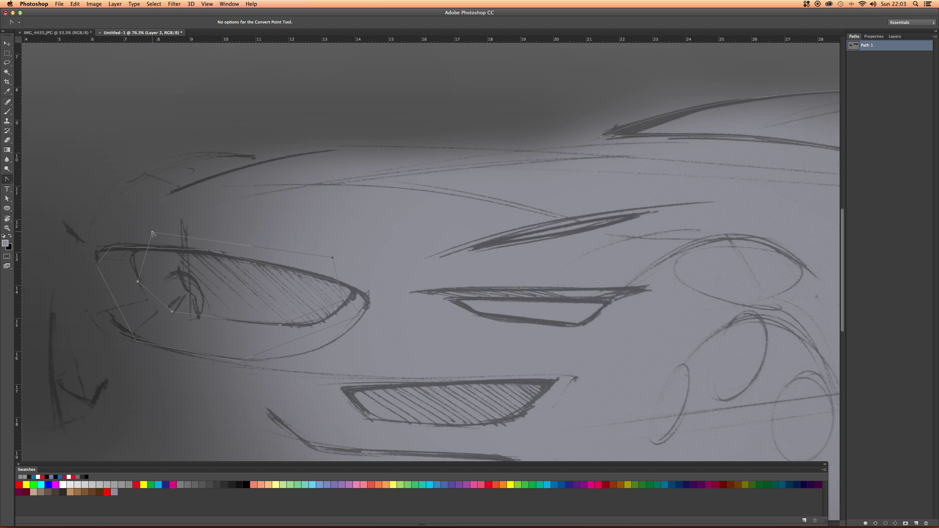
left_click(211, 254)
left_click_drag(97, 265, 98, 271)
left_click_drag(136, 341, 147, 349)
left_click(238, 362)
left_click(333, 280)
Turn the inner headlight path's lower and upper-left corner anchors into smooth curves
left_click(344, 302)
left_click_drag(281, 326, 250, 322)
left_click_drag(173, 312, 163, 235)
Move the outer headlight path's top anchor and reshape its left and bottom curves
key("a")
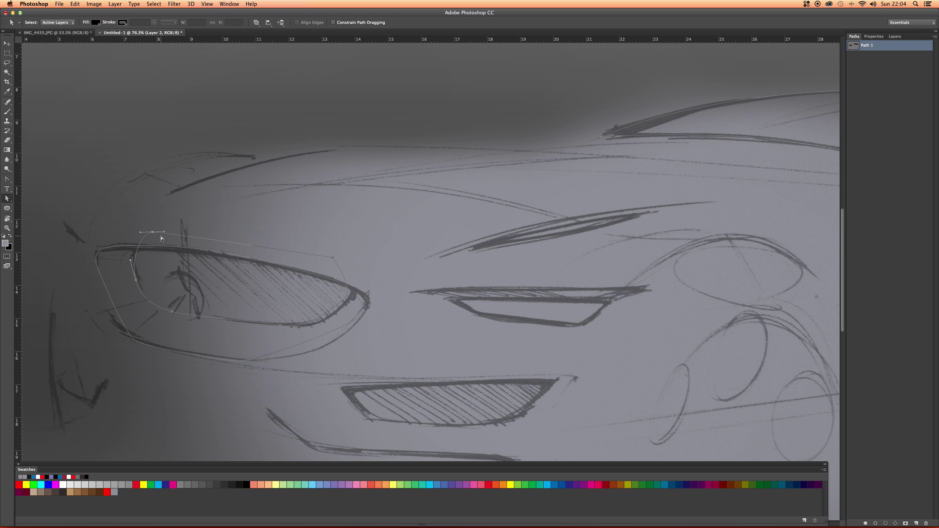
left_click(114, 248)
left_click(208, 252)
left_click_drag(208, 252, 253, 260)
left_click(98, 272)
left_click(100, 277)
left_click(103, 292)
mouse_move(125, 336)
left_mouse_down()
mouse_move(106, 325)
mouse_move(139, 341)
left_mouse_up()
left_click_drag(238, 361, 298, 361)
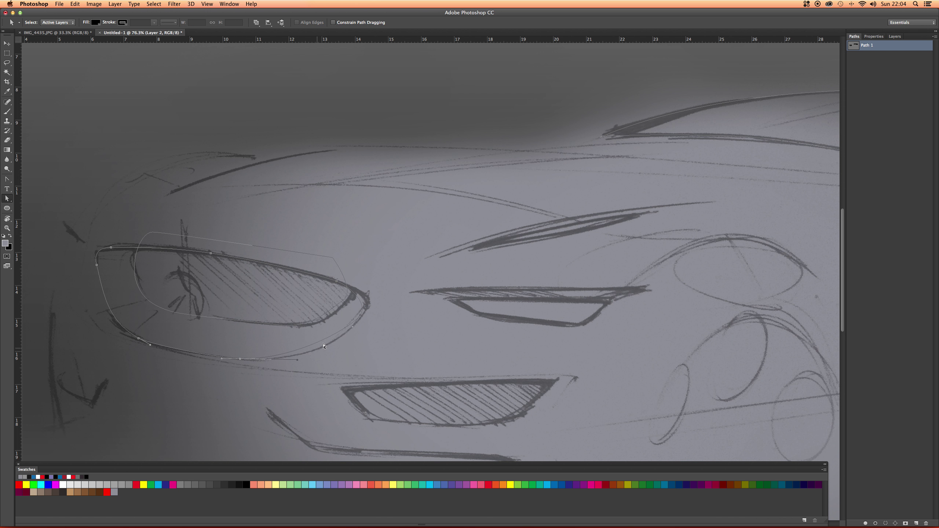
Reselect the outer headlight path and nudge its left anchors to fit the sketch
left_click(350, 336)
left_click(363, 318)
left_click(363, 318)
left_click(156, 250)
left_click(131, 249)
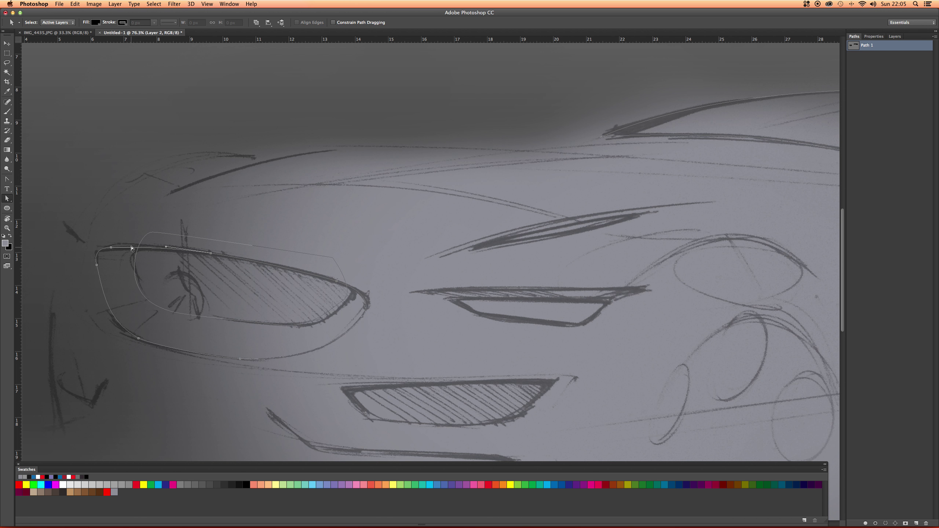
left_click(170, 250)
left_click(202, 273)
left_click(123, 249)
left_click(132, 245)
left_click(125, 240)
left_click(96, 262)
left_click_drag(96, 268, 99, 269)
Raise the inner path's top anchor and pull its right anchor out to the eye's tip
left_click(203, 230)
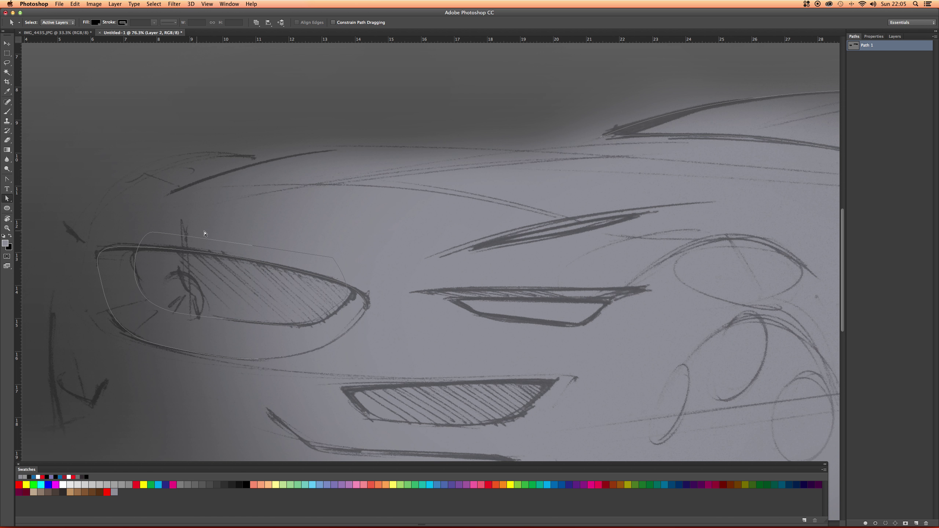
left_click(186, 238)
left_click_drag(153, 233, 144, 223)
left_click_drag(137, 280, 139, 280)
left_click(344, 303)
left_click_drag(344, 303, 364, 294)
left_click(364, 294)
left_click_drag(367, 288, 312, 327)
left_click_drag(228, 299, 204, 283)
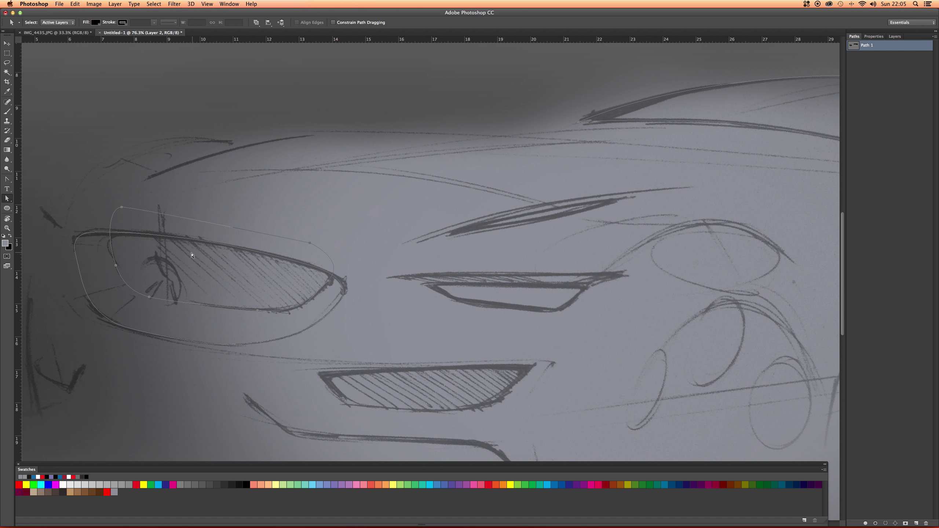
left_click_drag(210, 217, 327, 253)
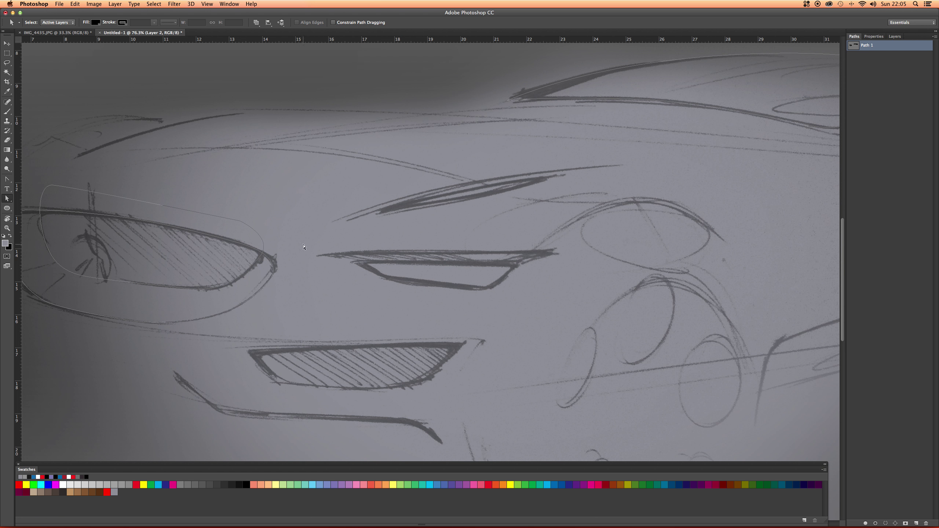
Trace a closed path around the lower grille with the Pen tool
key("p")
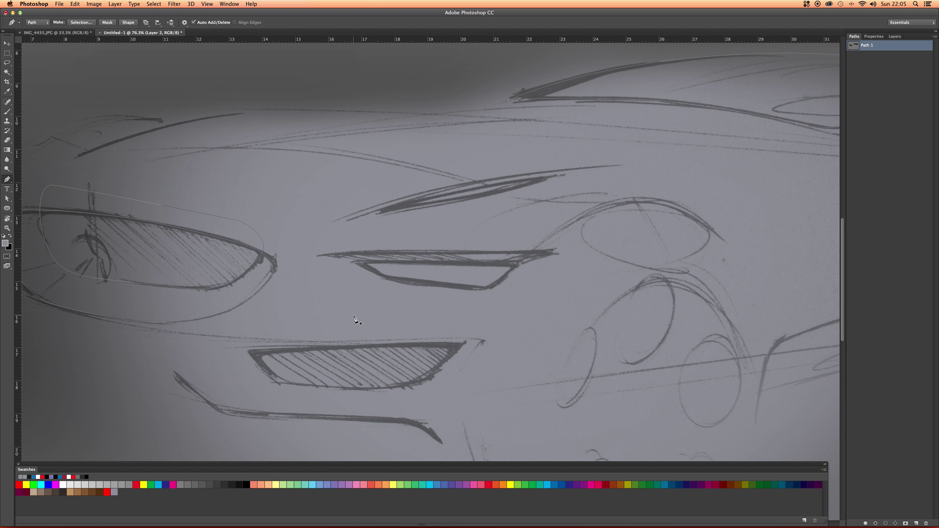
left_click(259, 353)
left_click(448, 344)
left_click(451, 360)
left_click(380, 389)
left_click(299, 384)
left_click(259, 364)
Trace a closed path around the central intake
left_click(357, 262)
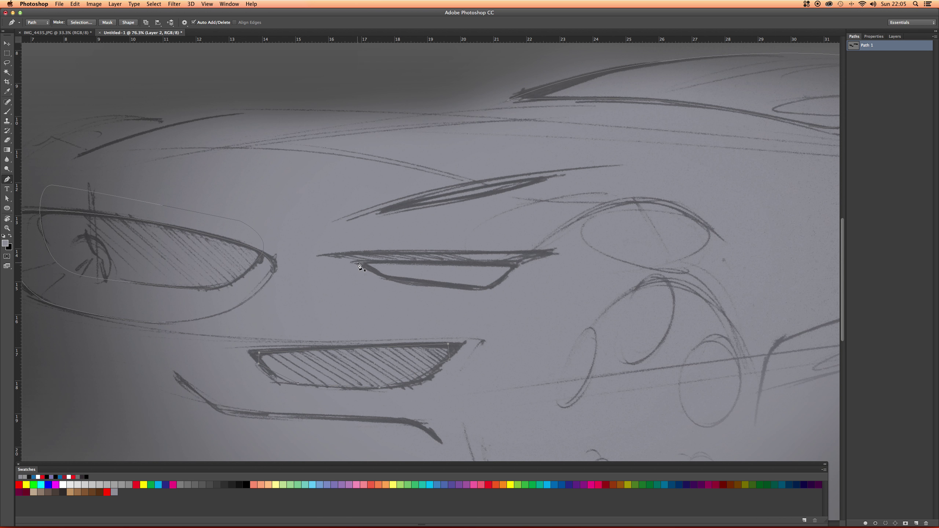
left_click(516, 265)
left_click(502, 281)
left_click(471, 289)
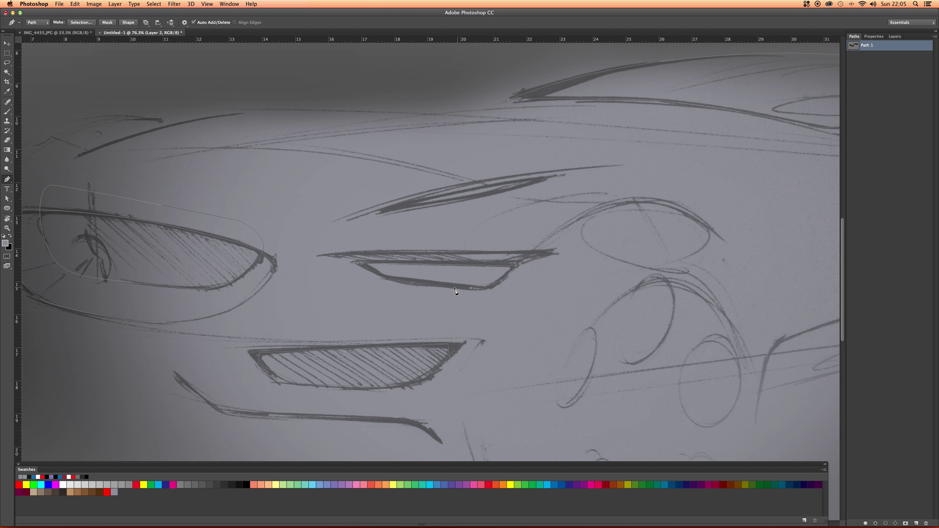
left_click(398, 280)
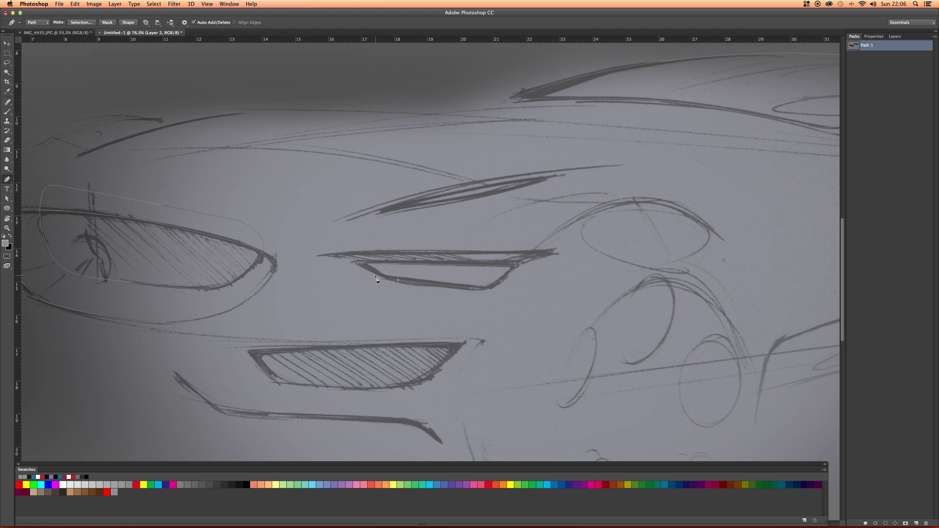
left_click(358, 264)
Draw a closed panel outline around the intake and a closed path along an upper sketch stroke
left_click(572, 250)
left_click(256, 329)
left_click(313, 256)
left_click(355, 219)
left_click(614, 165)
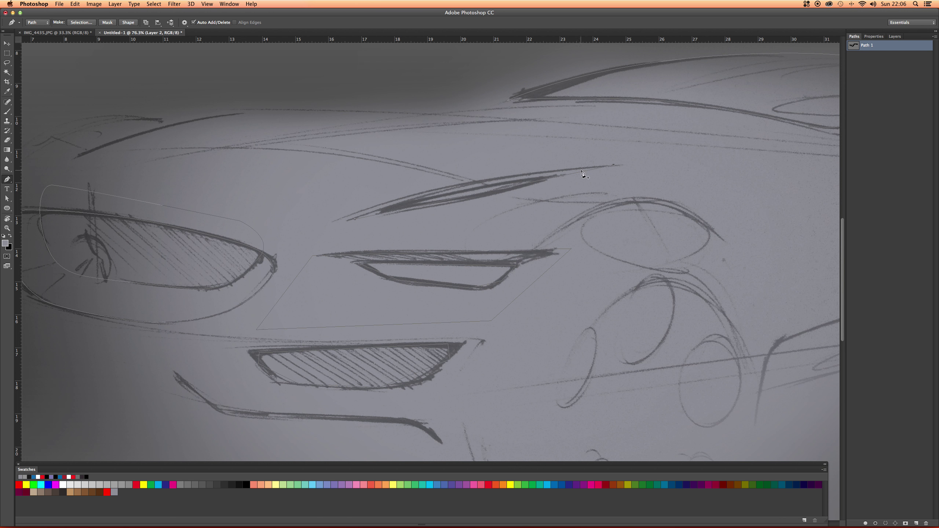
left_click(355, 219)
Start the lower front contour path along the left corner and lower front stroke
scroll(203, 174, "left", 5)
scroll(203, 174, "down", 2)
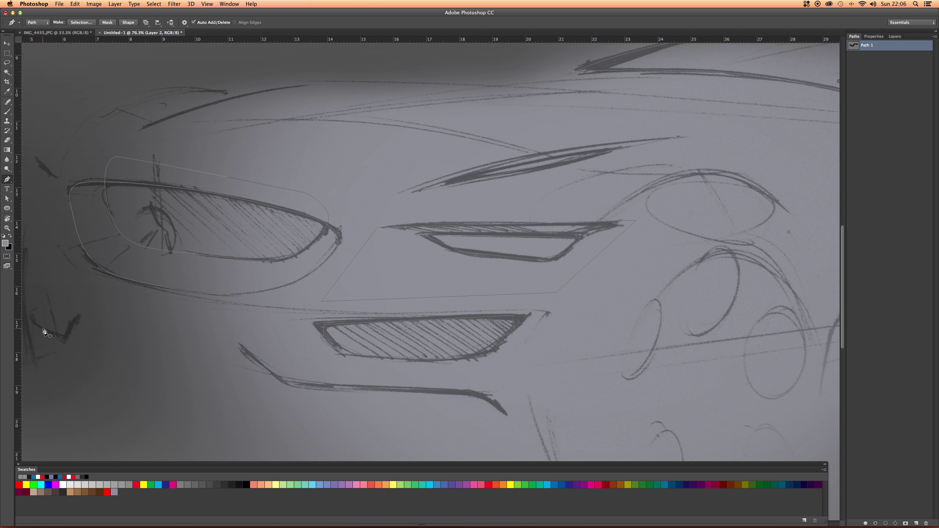
scroll(90, 325, "left", 5)
left_click(111, 311)
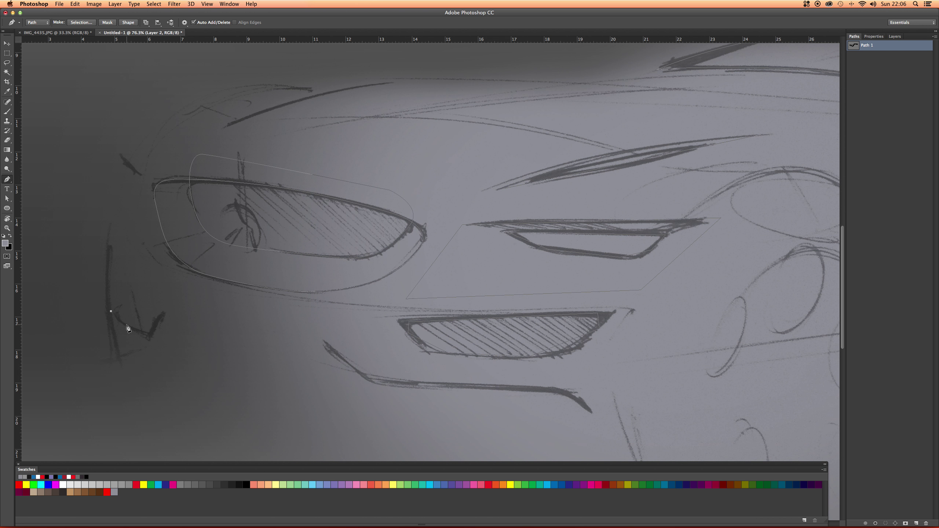
left_click(138, 334)
left_click(153, 334)
left_click_drag(167, 310, 165, 329)
left_click(324, 341)
left_click(359, 371)
left_click(394, 383)
left_click(541, 390)
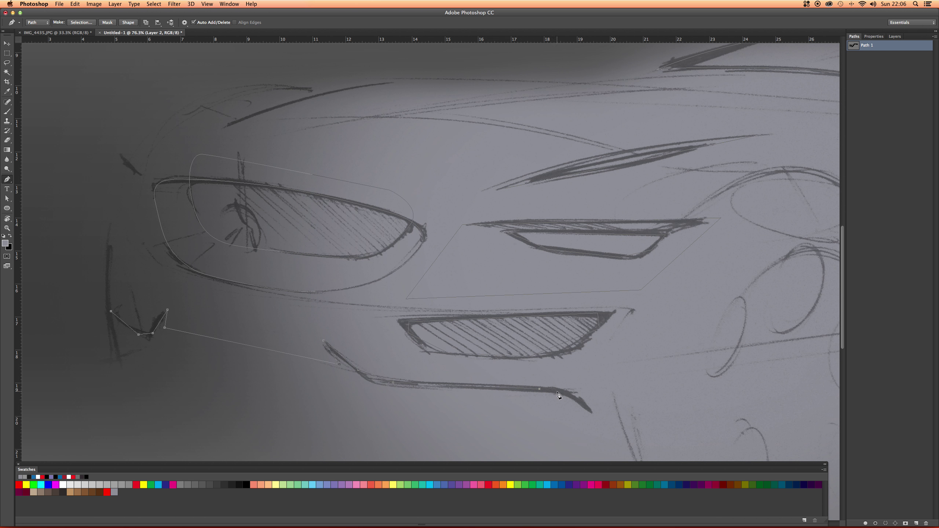
left_click(595, 414)
Run the contour path down to the car's bottom, across to the left, and close it
left_click_drag(583, 446, 577, 348)
left_click(635, 413)
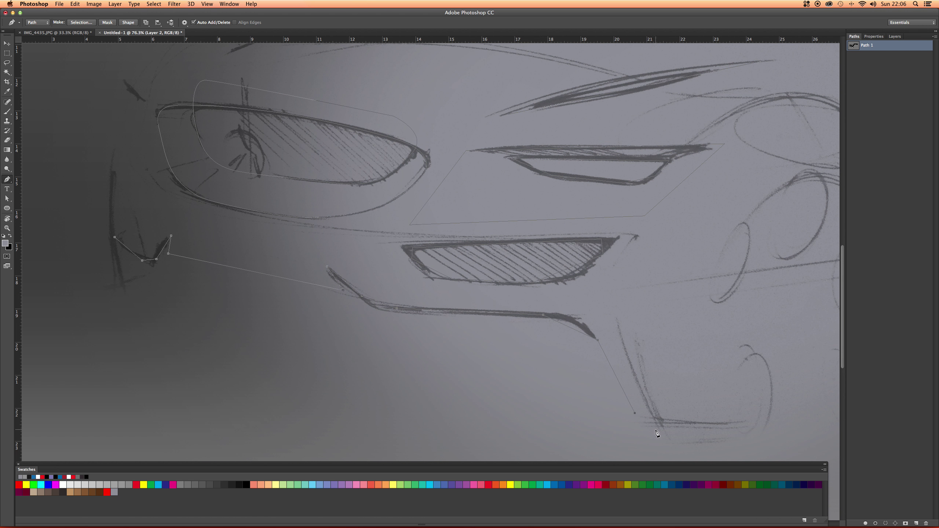
scroll(289, 384, "down", 2)
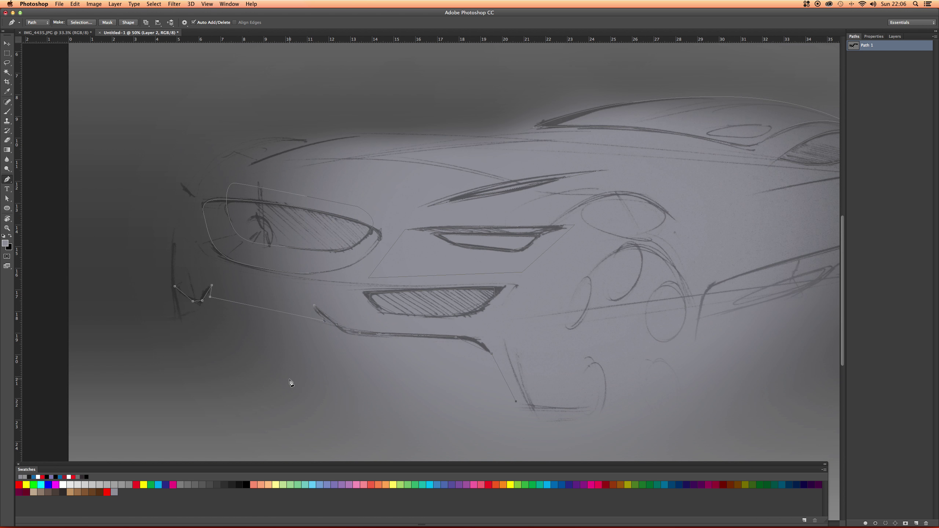
left_click(60, 410)
left_click(56, 323)
left_click(178, 316)
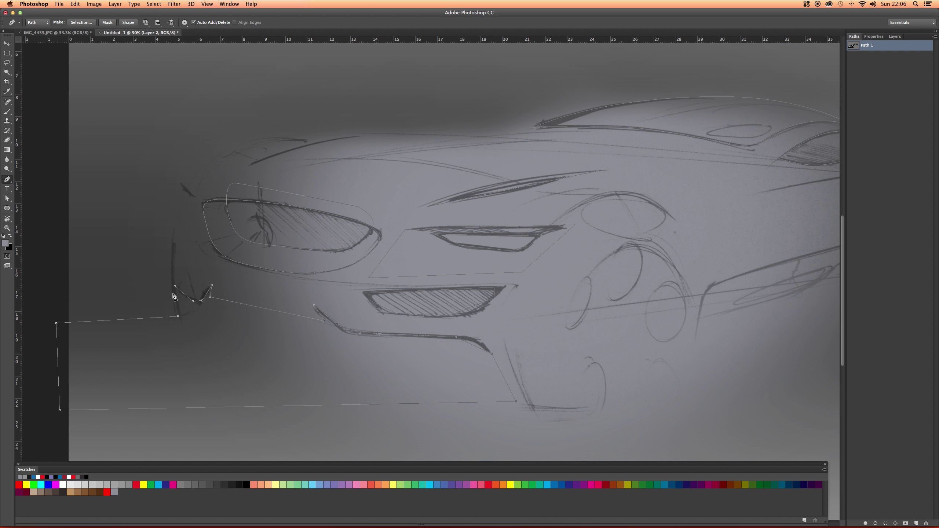
left_click(175, 287)
left_click(7, 188)
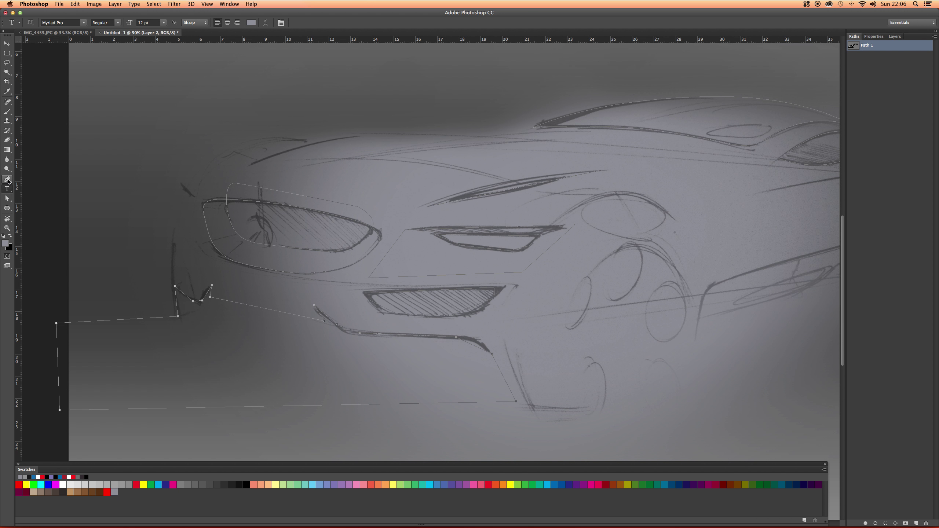
Curve the grille path's top-left, bottom and top-right corners, then move the top-left anchor up-left
left_click_drag(8, 180, 37, 211)
scroll(403, 309, "up", 5)
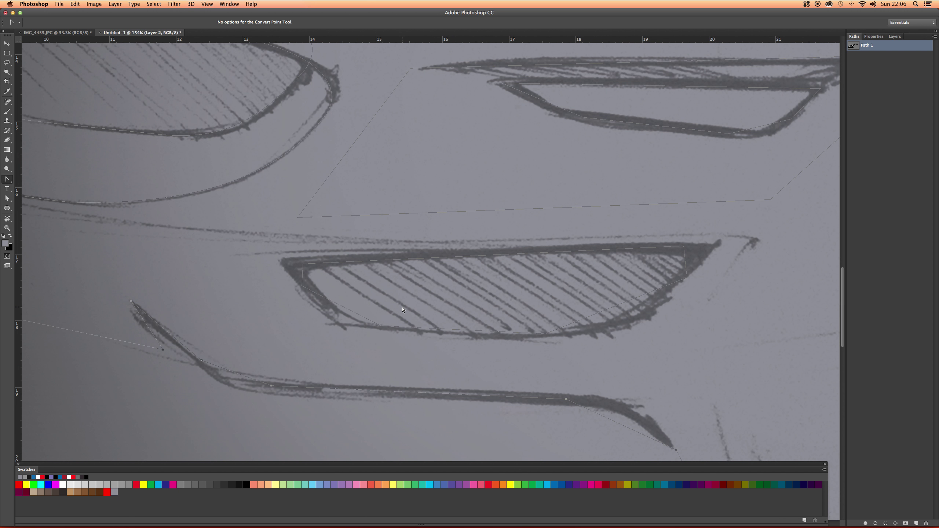
left_click(303, 264)
left_click_drag(306, 264, 321, 263)
left_click_drag(359, 326, 343, 324)
left_click_drag(545, 336, 596, 335)
left_click_drag(684, 246, 712, 245)
key("a")
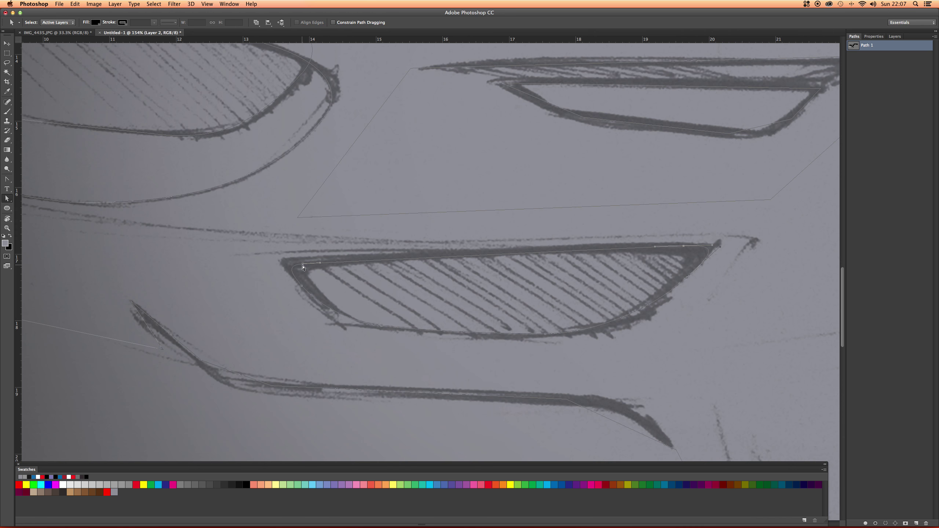
left_click_drag(304, 266, 297, 259)
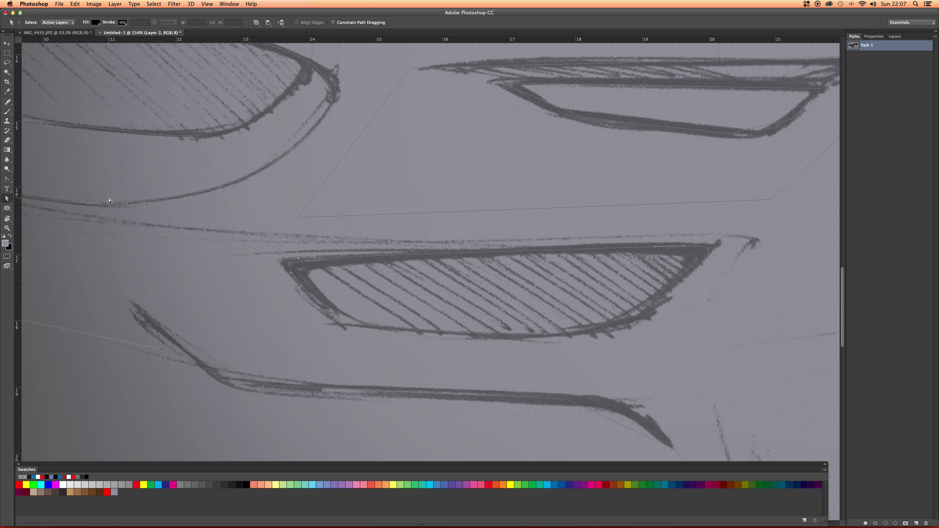
Add an anchor on the grille path's top edge and drag it up to follow the sketched line
right_click(492, 254)
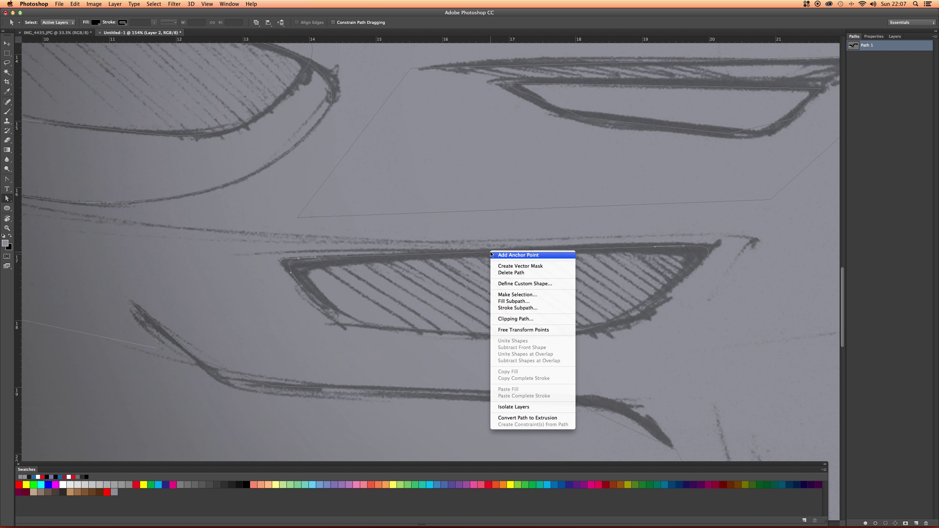
left_click(517, 255)
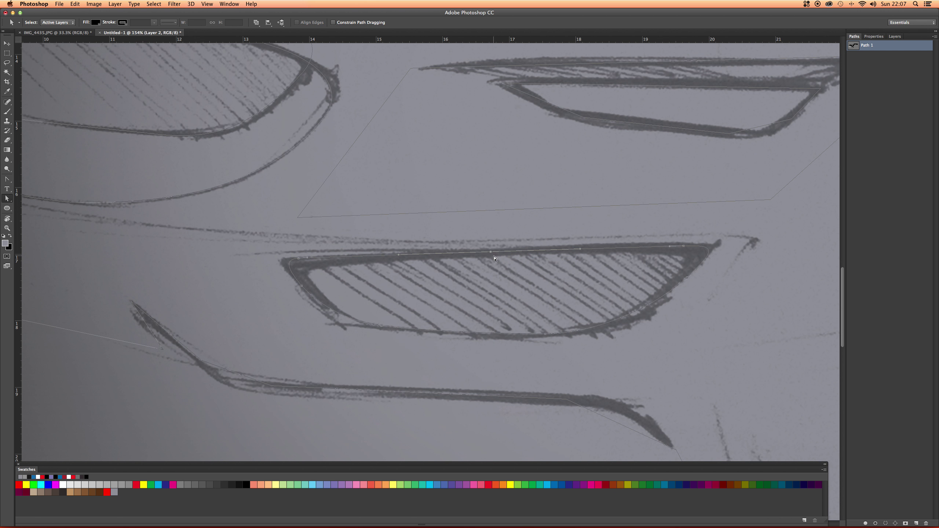
mouse_move(490, 258)
left_mouse_down()
mouse_move(491, 232)
mouse_move(492, 253)
left_mouse_up()
right_click(493, 253)
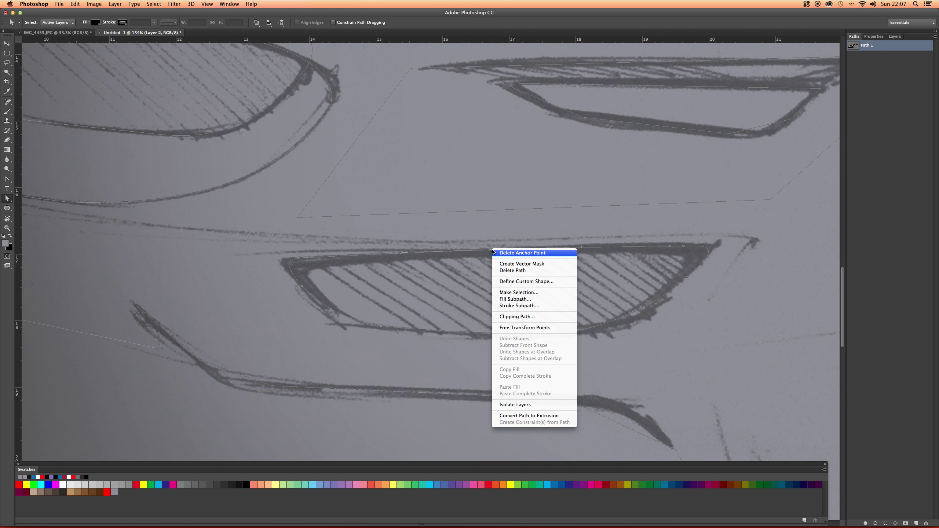
left_click(504, 253)
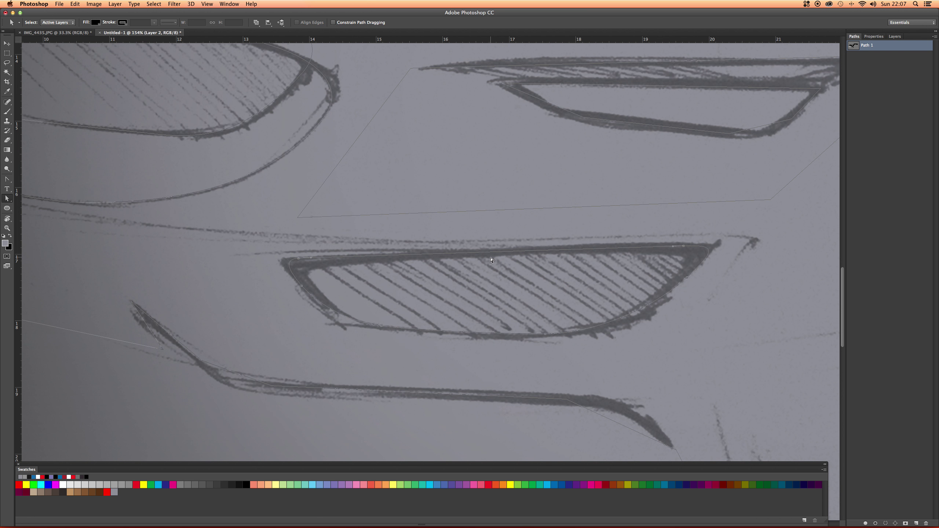
right_click(487, 254)
left_click(498, 255)
mouse_move(489, 255)
left_mouse_down()
mouse_move(488, 232)
mouse_move(487, 287)
mouse_move(489, 247)
left_mouse_up()
left_click(683, 247)
Tweak the roof path's curve handle, then deselect it
scroll(658, 239, "down", 10)
scroll(556, 204, "up", 4)
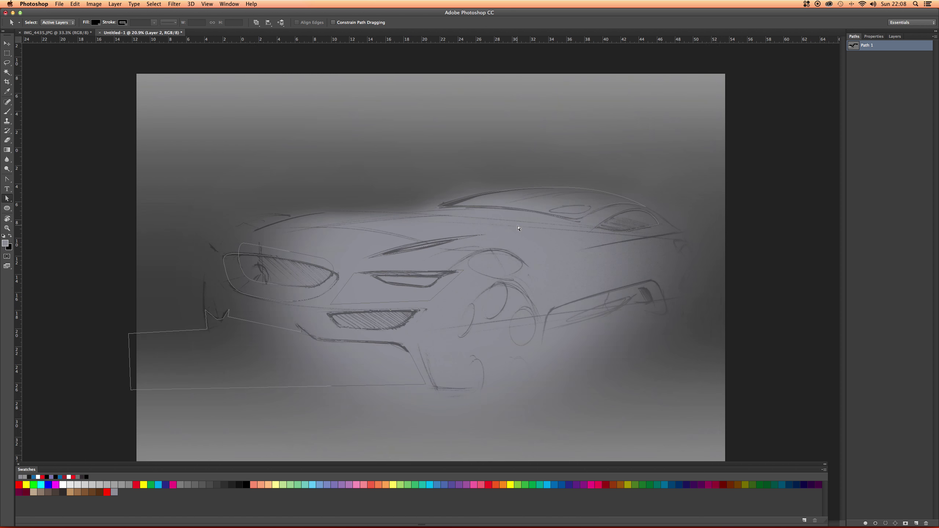
left_click(560, 190)
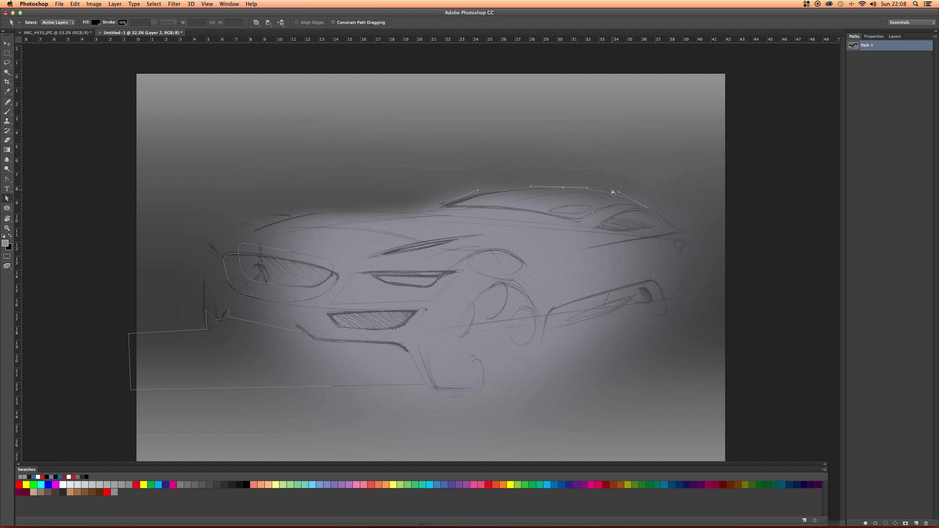
left_click_drag(618, 192, 594, 190)
key("Escape")
Lengthen a curve handle on the grille path's lower edge
scroll(372, 299, "up", 10)
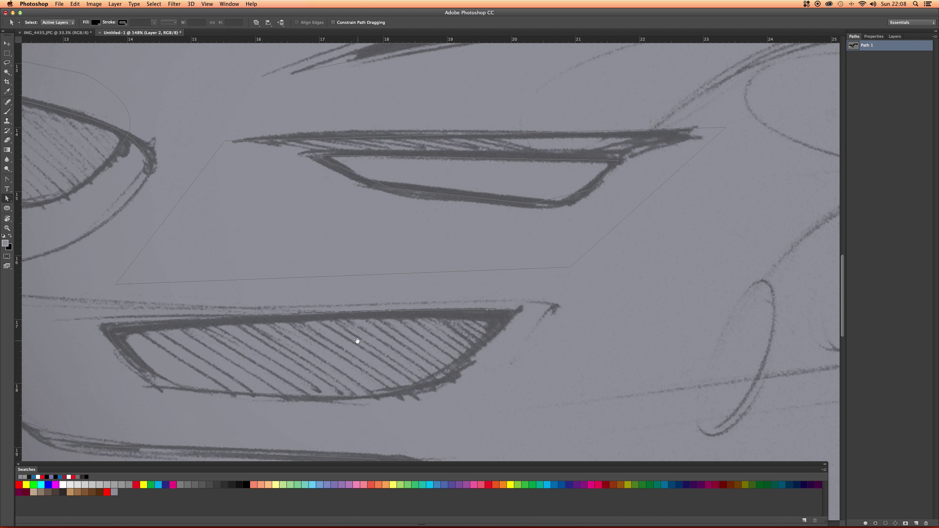
scroll(367, 340, "down", 5)
scroll(368, 340, "left", 4)
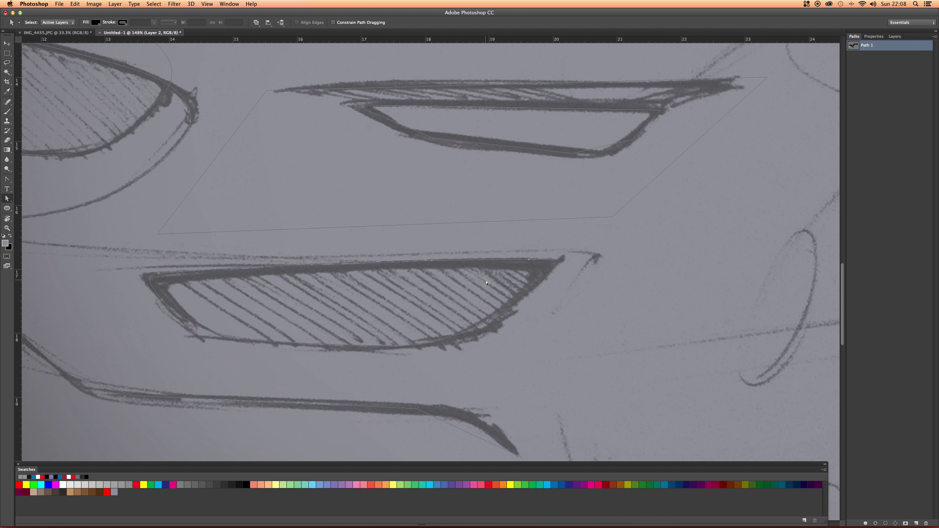
left_click(525, 290)
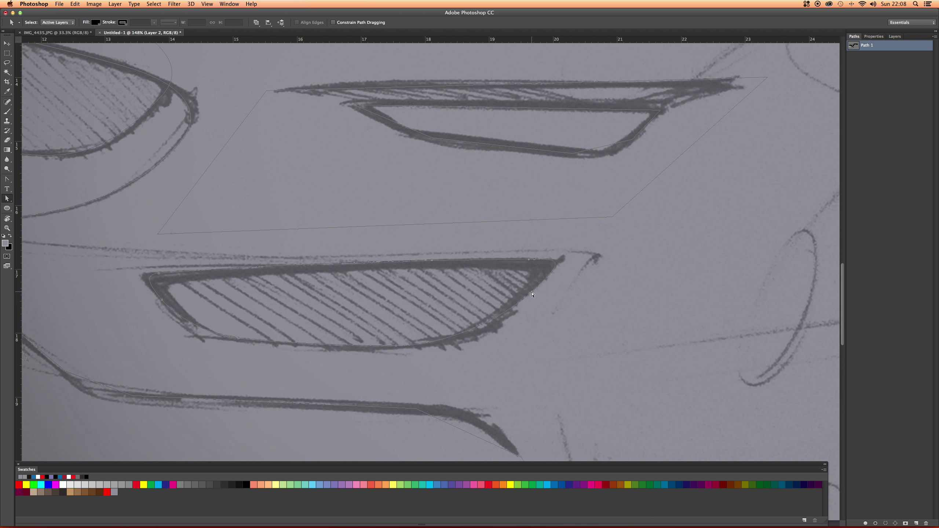
left_click(501, 326)
left_click(503, 322)
left_click_drag(497, 323, 489, 334)
Bend the grille path's left corner segment to match the sketch
scroll(444, 314, "left", 4)
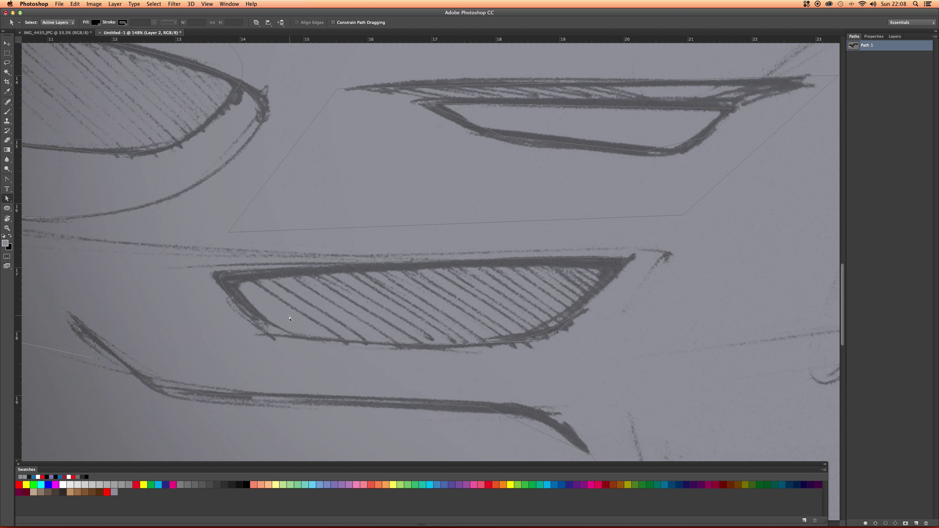
left_click(263, 323)
left_click(256, 325)
left_click_drag(220, 278, 222, 289)
left_click(215, 282)
mouse_move(500, 181)
left_mouse_down()
mouse_move(461, 226)
mouse_move(549, 168)
left_mouse_up()
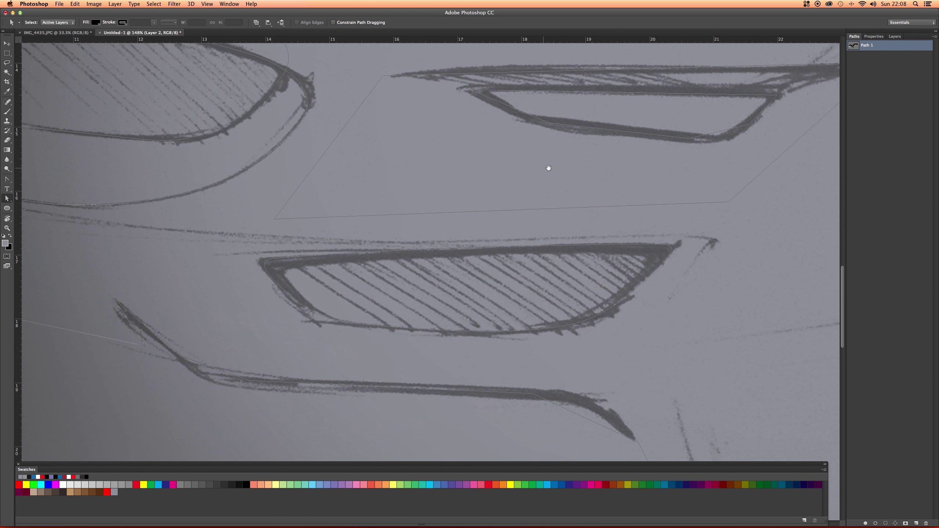
mouse_move(374, 256)
left_mouse_down()
mouse_move(411, 254)
mouse_move(492, 201)
left_mouse_up()
left_click_drag(351, 231, 533, 270)
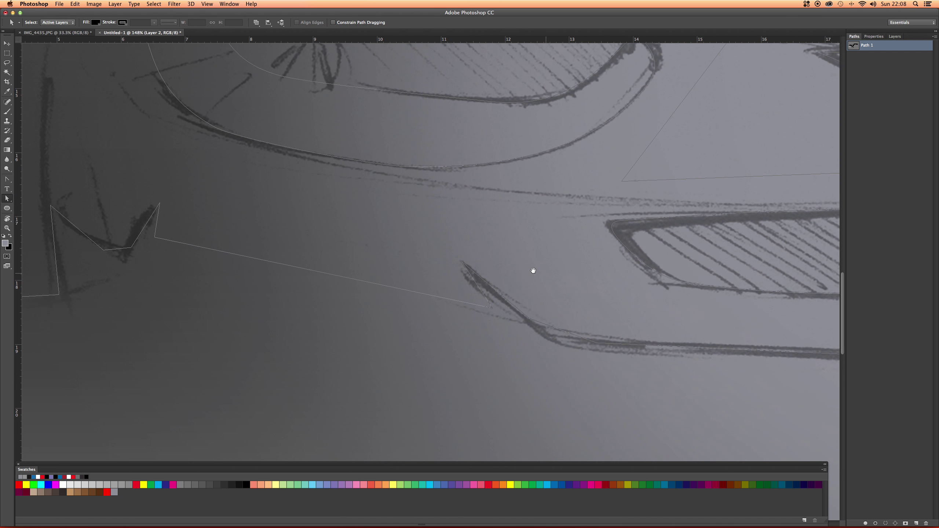
Smooth the lower front path's bend and end anchors along the bumper and intake strokes
left_click(497, 291)
left_click(7, 179)
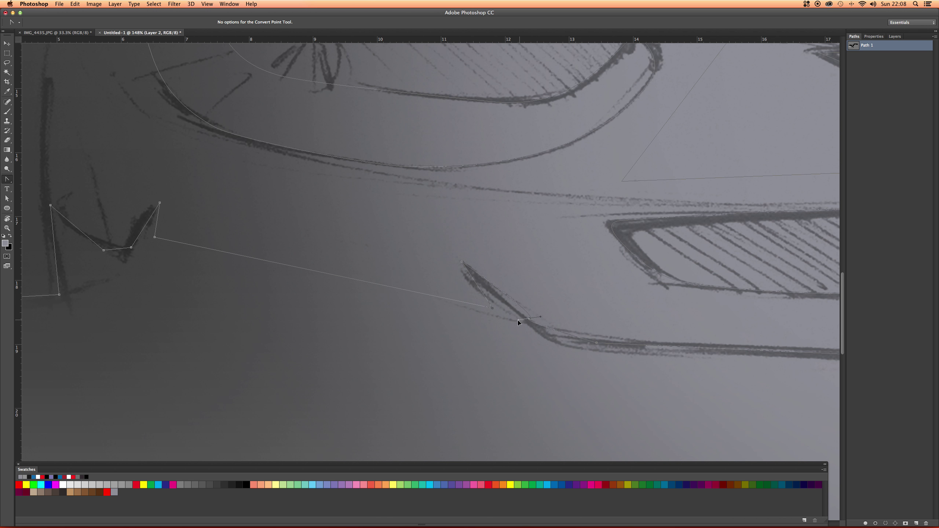
left_click_drag(534, 325, 549, 332)
left_click_drag(619, 296, 396, 258)
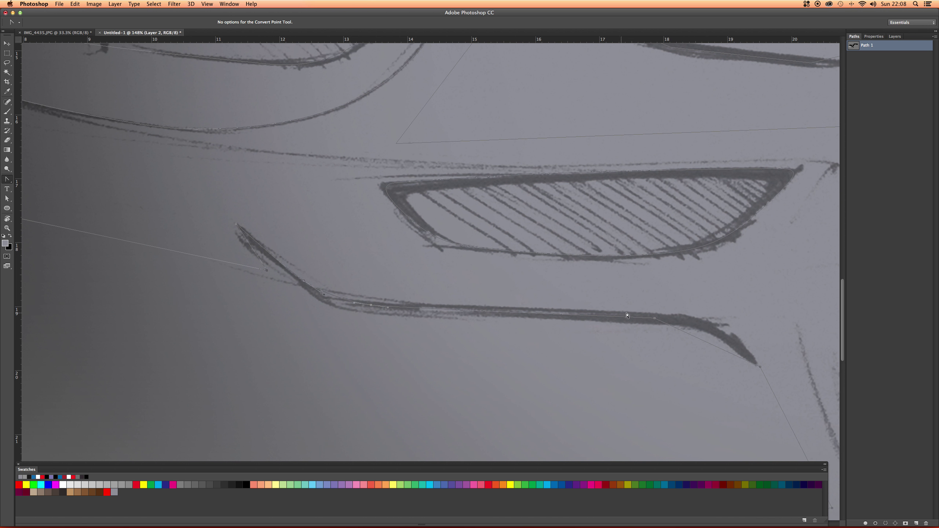
left_click_drag(655, 319, 708, 320)
left_click_drag(429, 275, 635, 327)
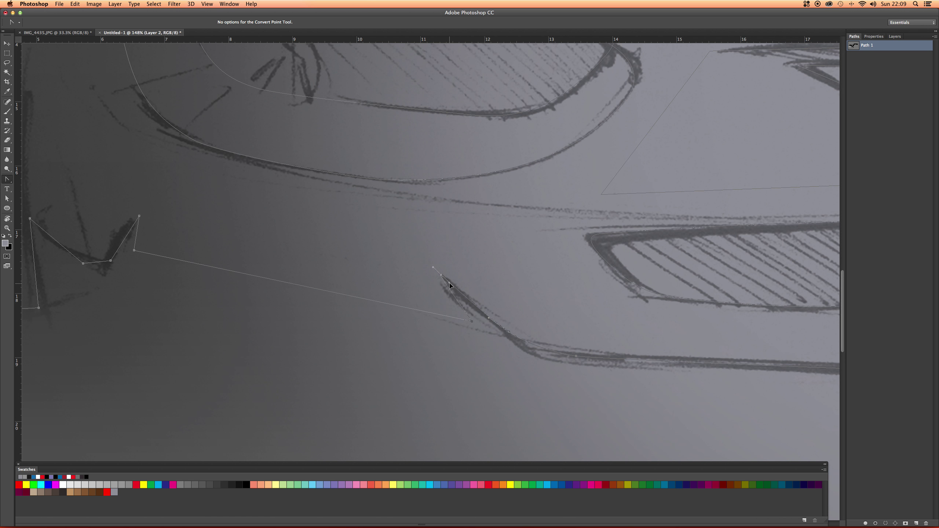
left_click_drag(449, 283, 429, 265)
Curve the V-shaped notch corner and level its segment to follow the sketch
left_click_drag(140, 217, 287, 231)
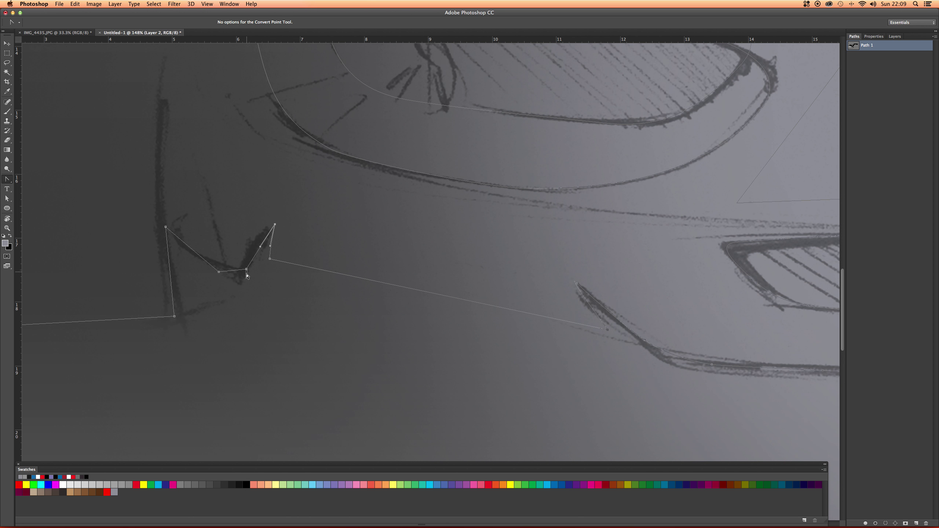
left_click_drag(247, 270, 226, 279)
left_click_drag(166, 227, 181, 249)
left_click_drag(147, 218, 167, 267)
scroll(343, 263, "down", 8)
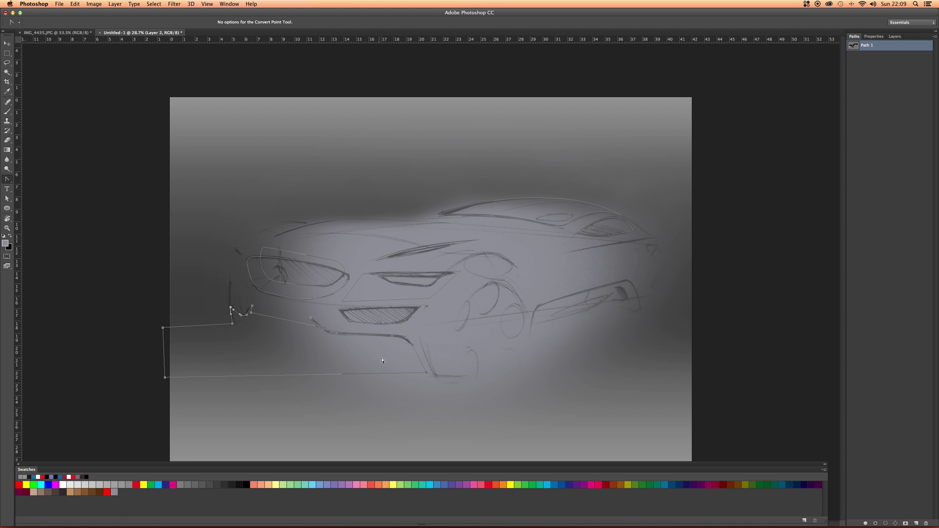
Zoom onto the slim lamp and curve the outline's upper-left and upper-right corners
scroll(383, 361, "up", 6)
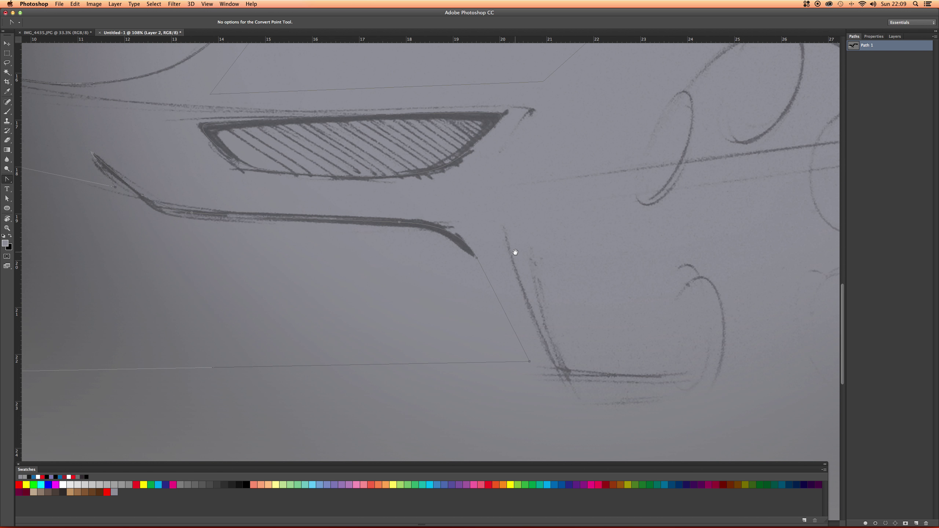
mouse_move(515, 252)
left_mouse_down()
mouse_move(438, 310)
mouse_move(337, 336)
left_mouse_up()
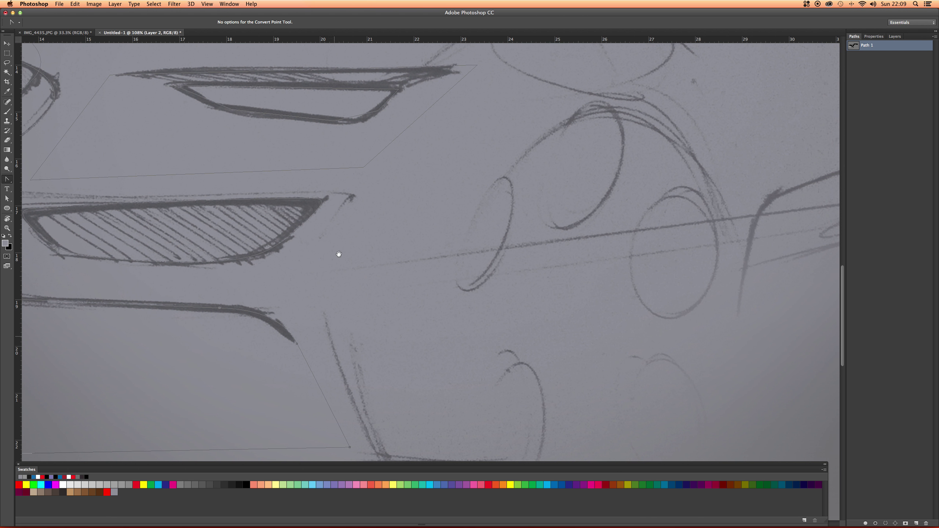
left_click_drag(220, 178, 304, 305)
scroll(306, 227, "up", 3)
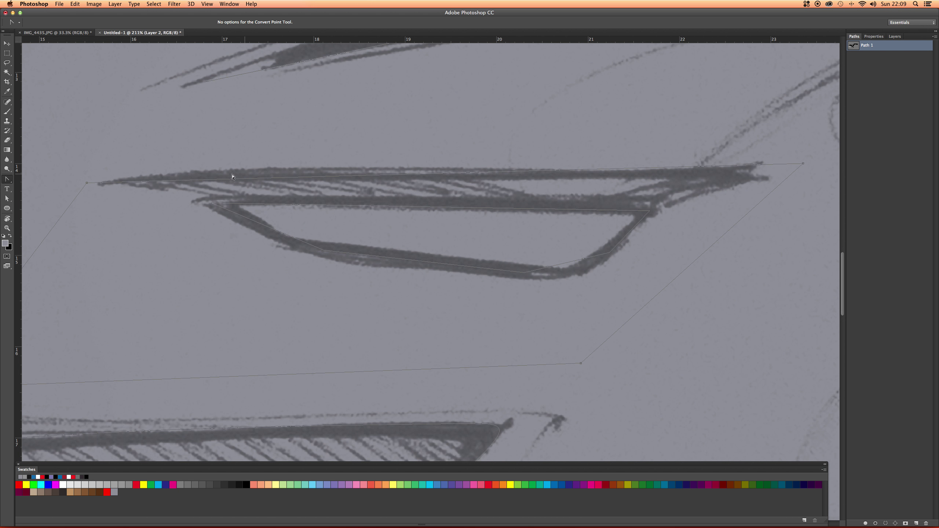
left_click_drag(86, 183, 129, 174)
left_click_drag(803, 164, 832, 164)
Add and raise an anchor on the outline's top edge, then lower its top-right anchor
key("a")
right_click(444, 171)
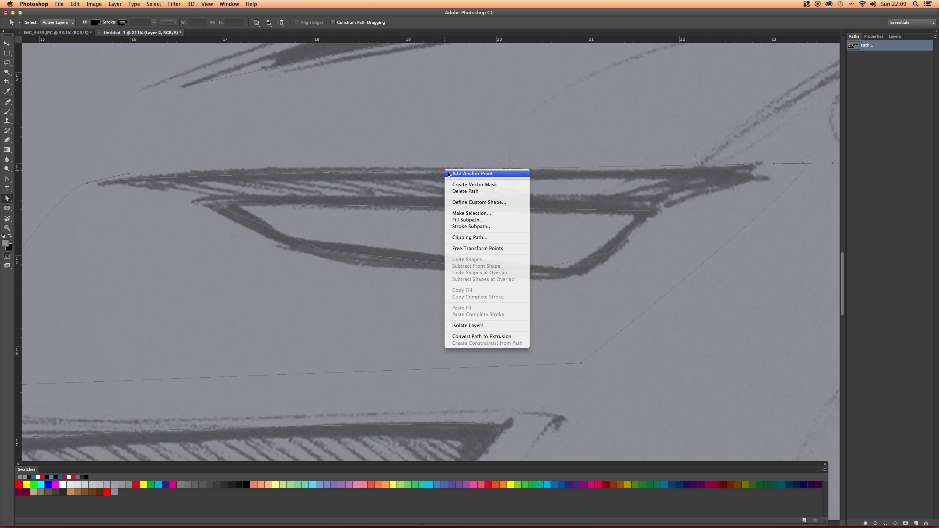
left_click(445, 172)
left_click_drag(446, 172, 445, 169)
left_click_drag(445, 167, 445, 165)
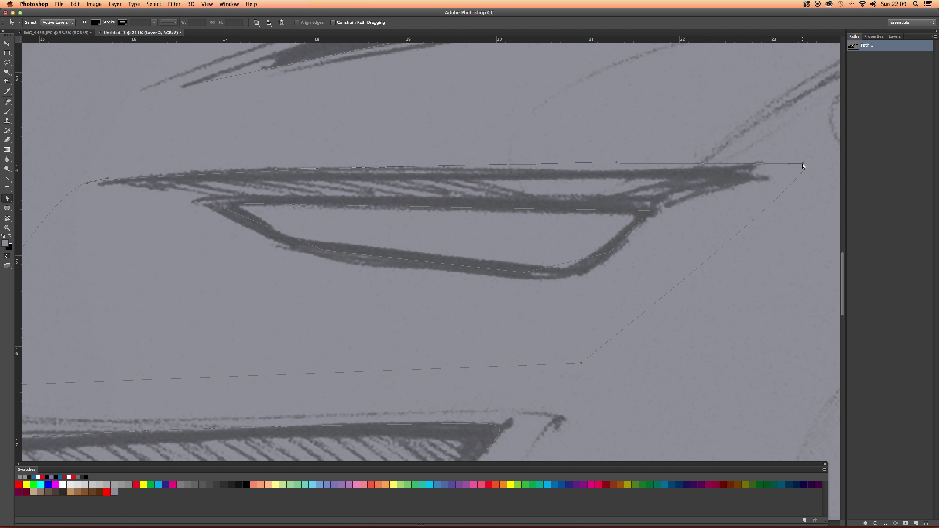
left_click_drag(801, 165, 804, 171)
left_click_drag(617, 163, 620, 169)
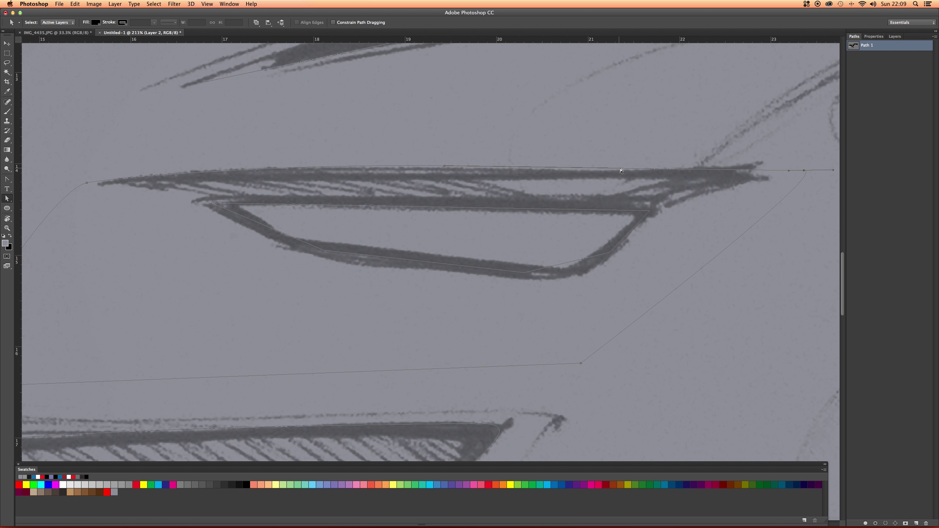
Add an anchor to the inner opening's top edge and lift it onto the sketched line
right_click(440, 208)
left_click(447, 211)
left_click_drag(440, 209, 444, 201)
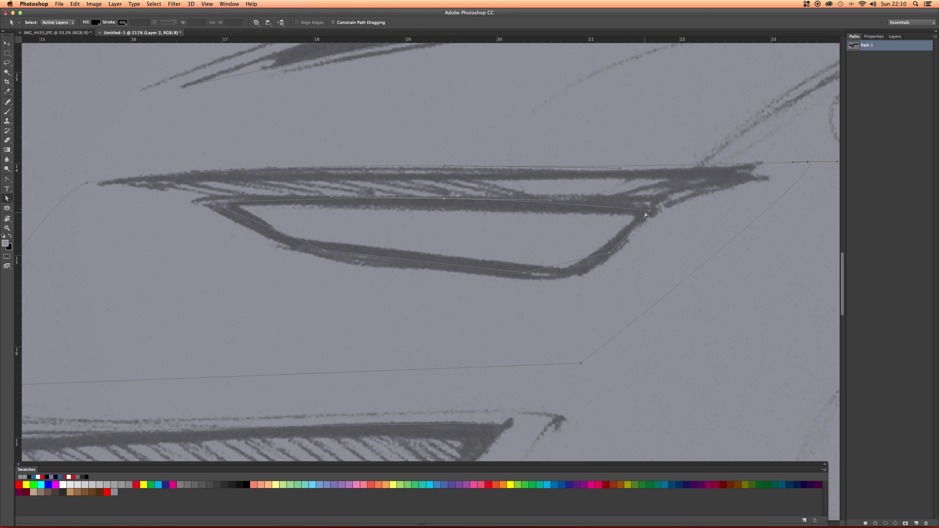
left_click_drag(651, 214, 652, 209)
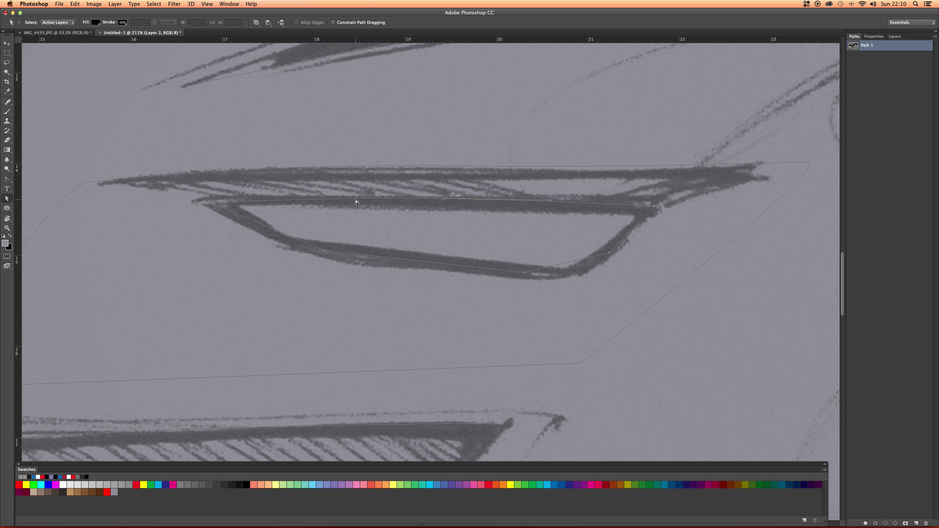
Round the inner opening's corner and bend its left and bottom edges to match the sketch
left_click(8, 180)
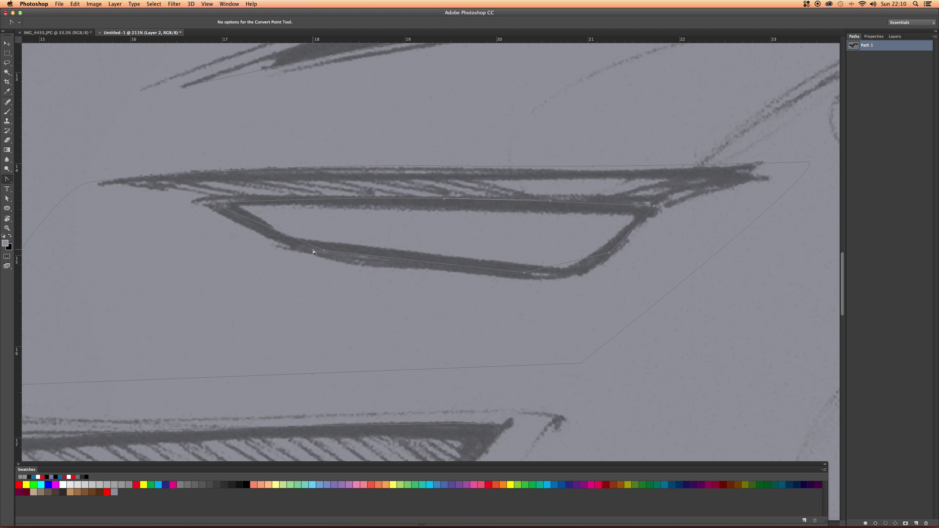
left_click(324, 252)
left_click_drag(325, 253, 284, 246)
left_click_drag(211, 204, 237, 222)
left_click_drag(525, 276, 496, 271)
left_click_drag(603, 262, 585, 273)
Curve the outer outline's top-right corner and lower its anchor into a level sweep
mouse_move(385, 304)
left_mouse_down()
mouse_move(545, 254)
mouse_move(390, 291)
left_mouse_up()
left_click_drag(456, 268, 424, 275)
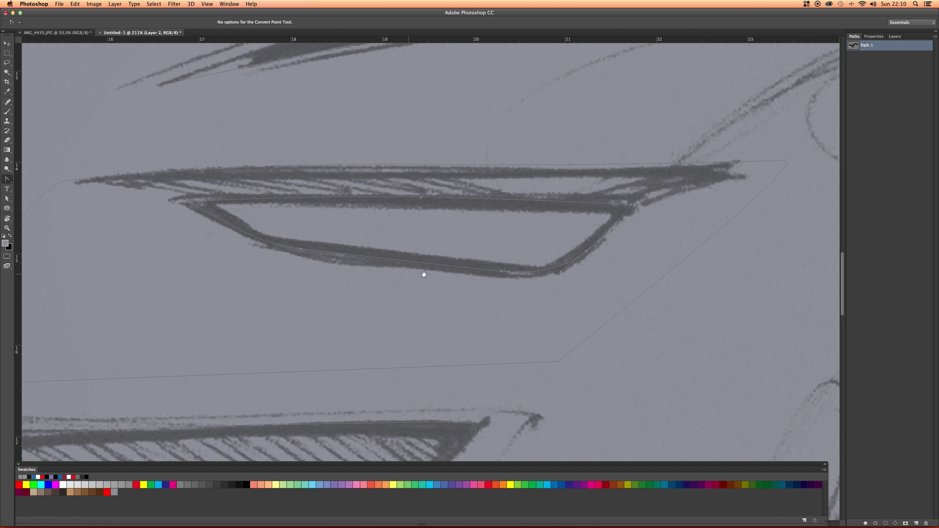
left_click_drag(787, 161, 780, 163)
key("a")
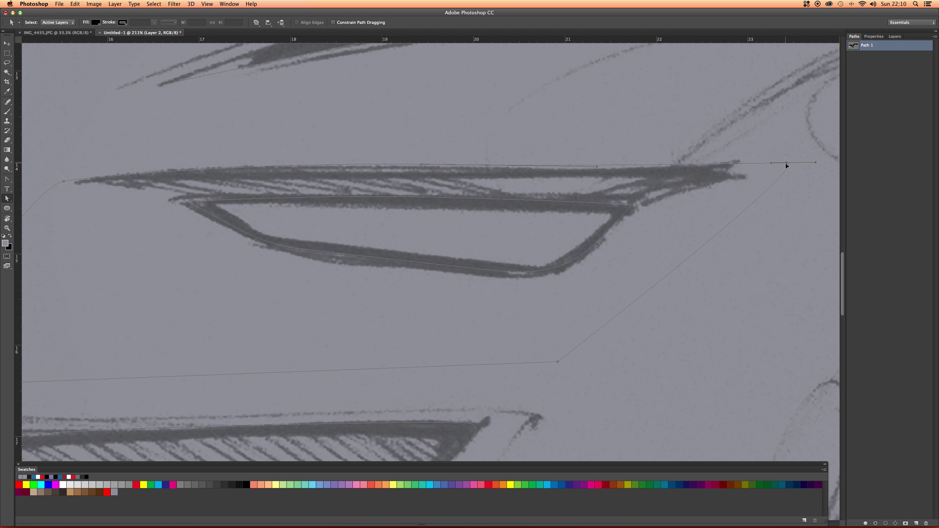
left_click_drag(785, 163, 750, 171)
Drag the outline's bottom-right anchor down and right toward the grille's right tip
key("super+0")
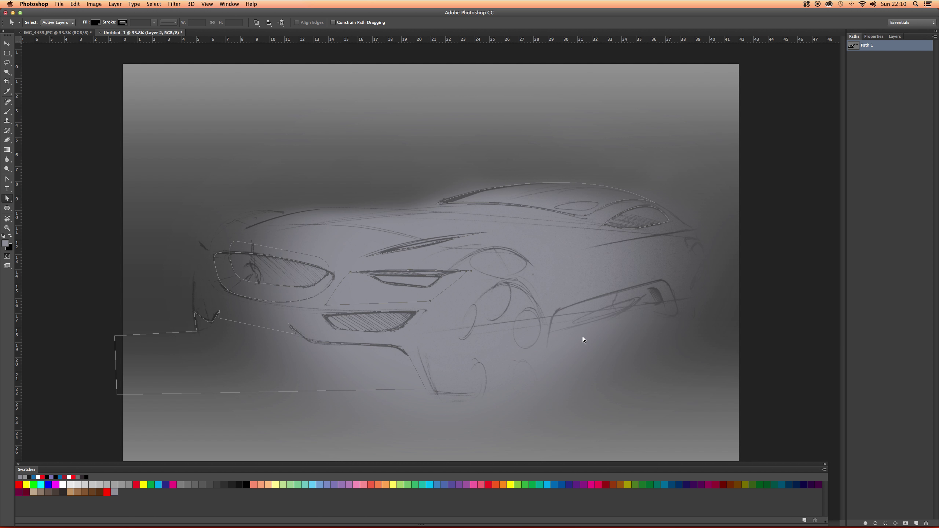
scroll(451, 297, "up", 5)
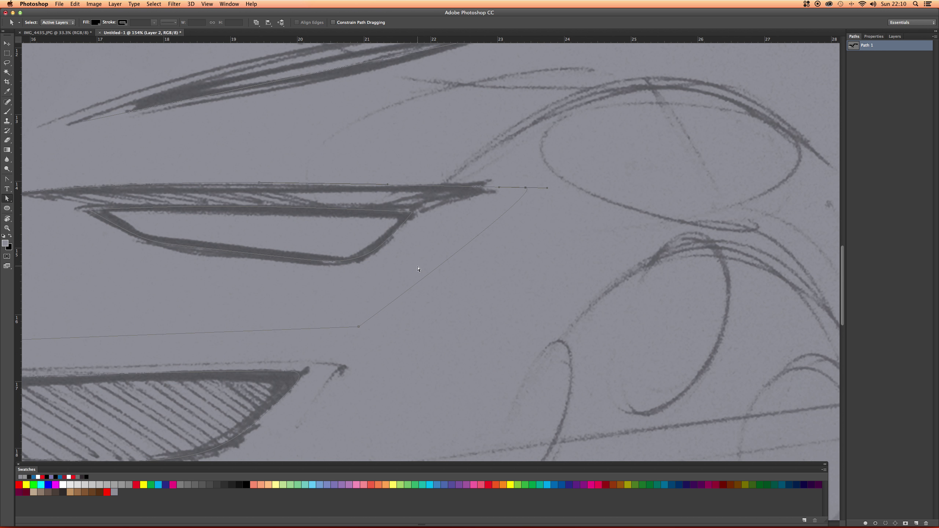
left_click_drag(358, 327, 450, 345)
scroll(307, 205, "down", 3)
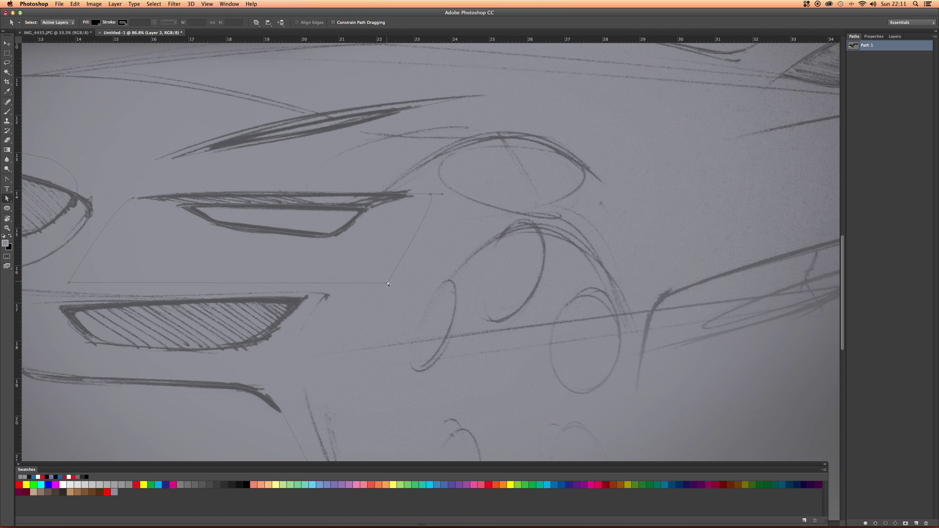
left_click_drag(387, 282, 426, 321)
left_click_drag(205, 256, 379, 254)
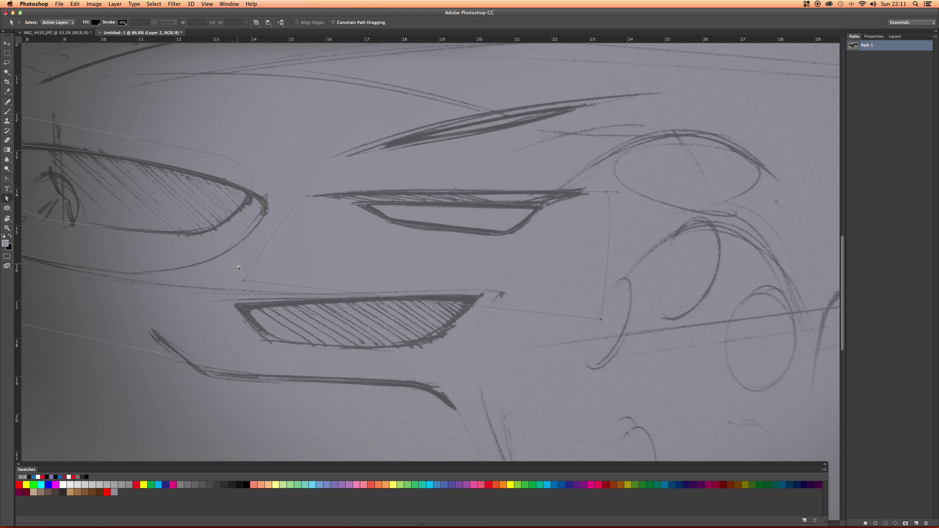
mouse_move(238, 267)
left_mouse_down()
mouse_move(440, 245)
mouse_move(461, 256)
left_mouse_up()
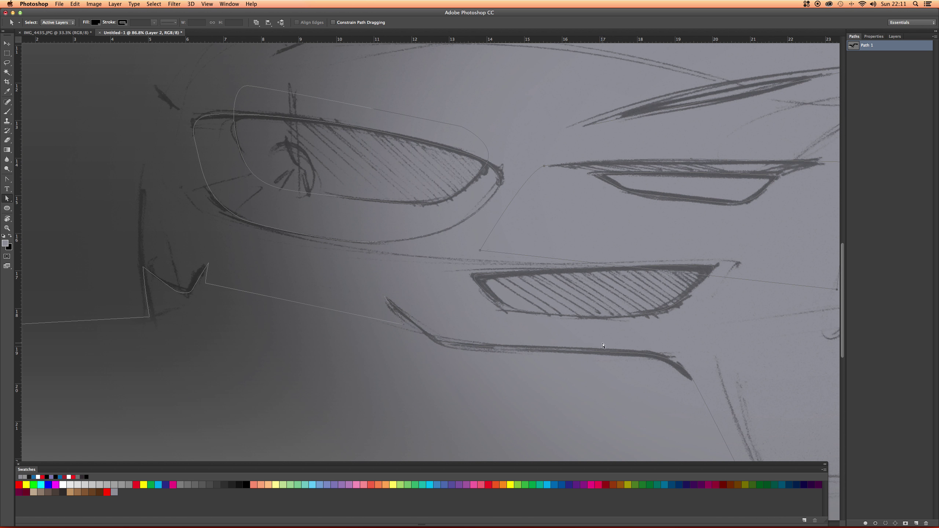
Tighten the V-shaped bumper path by moving its anchors and rounding the bottom curve
scroll(176, 293, "up", 5)
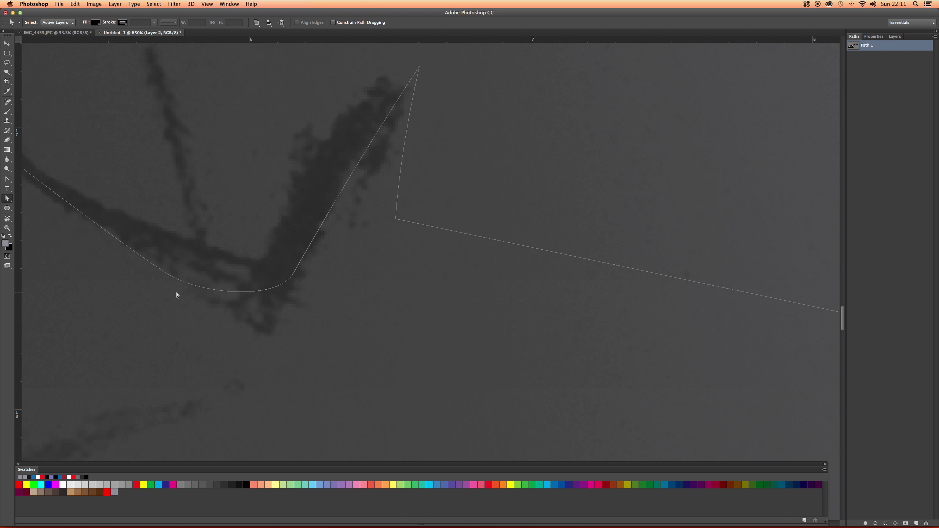
left_click(202, 288)
left_click_drag(172, 277, 151, 252)
left_click_drag(293, 274, 283, 270)
left_click_drag(180, 267, 215, 284)
scroll(216, 285, "down", 3)
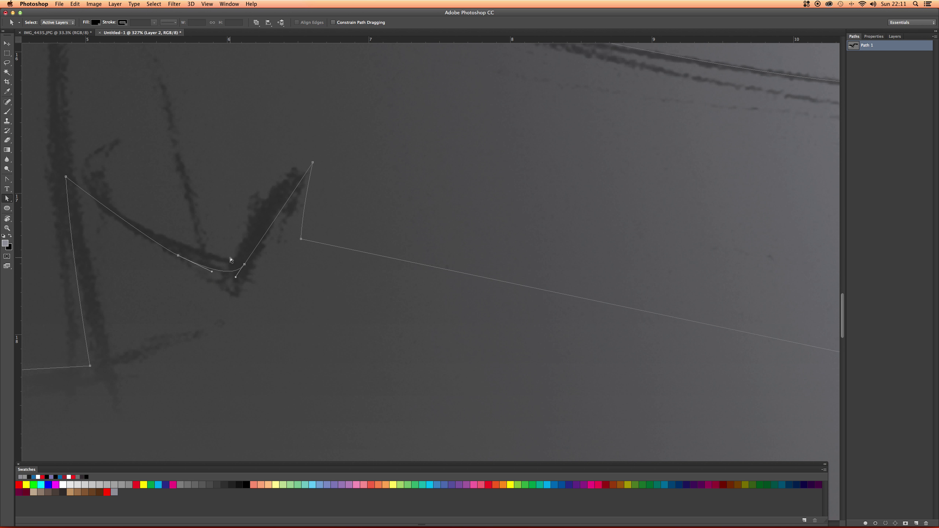
scroll(254, 232, "down", 3)
left_click_drag(286, 192, 280, 222)
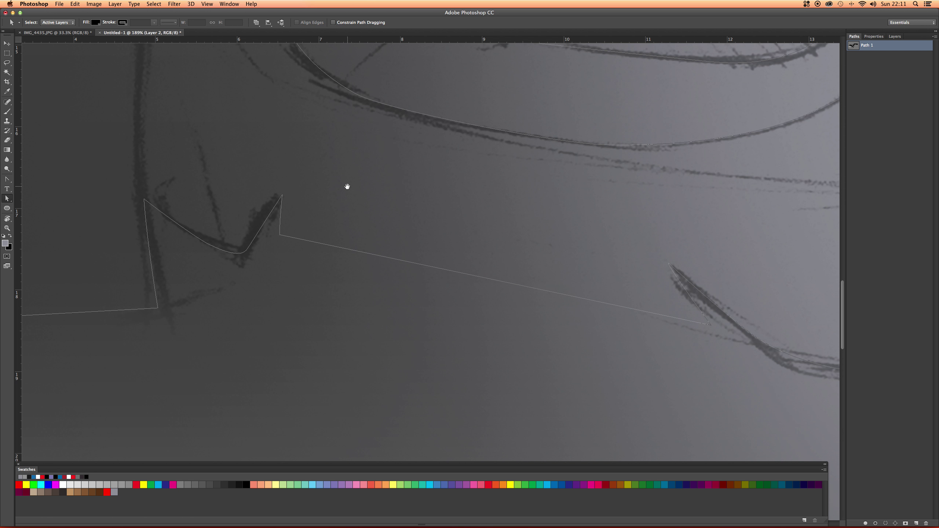
Reshape the headlight outline's lower and upper curves to follow the sketched strokes
left_click_drag(348, 187, 317, 252)
left_click(321, 193)
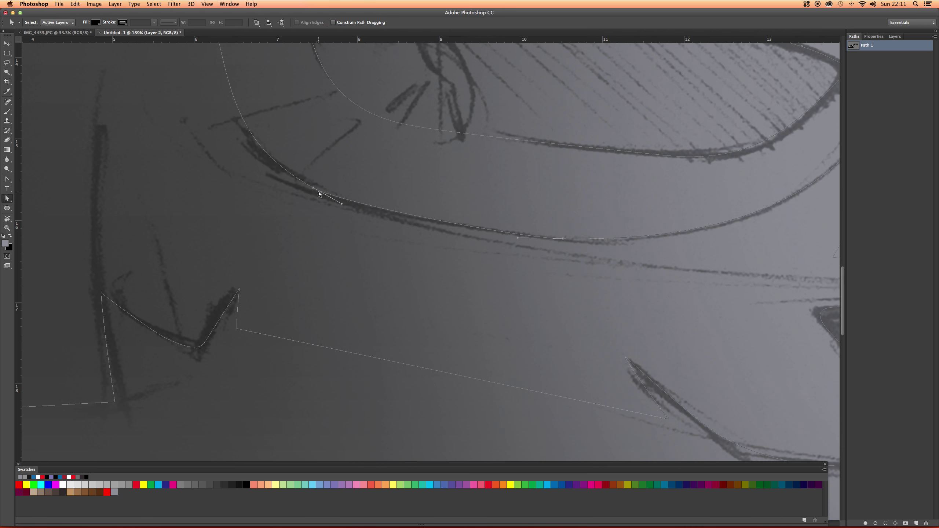
left_click_drag(341, 204, 338, 198)
left_click_drag(518, 238, 518, 235)
scroll(350, 182, "right", 5)
scroll(350, 183, "up", 3)
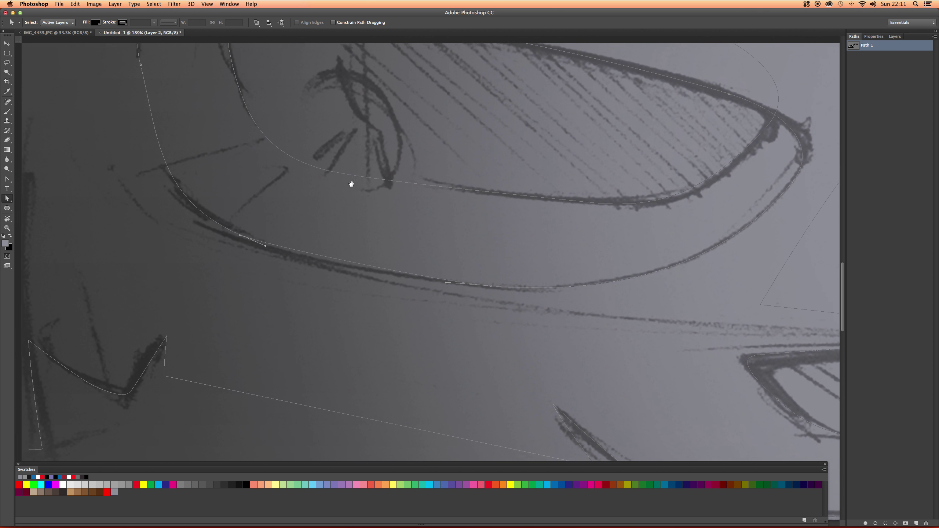
left_click_drag(313, 186, 304, 177)
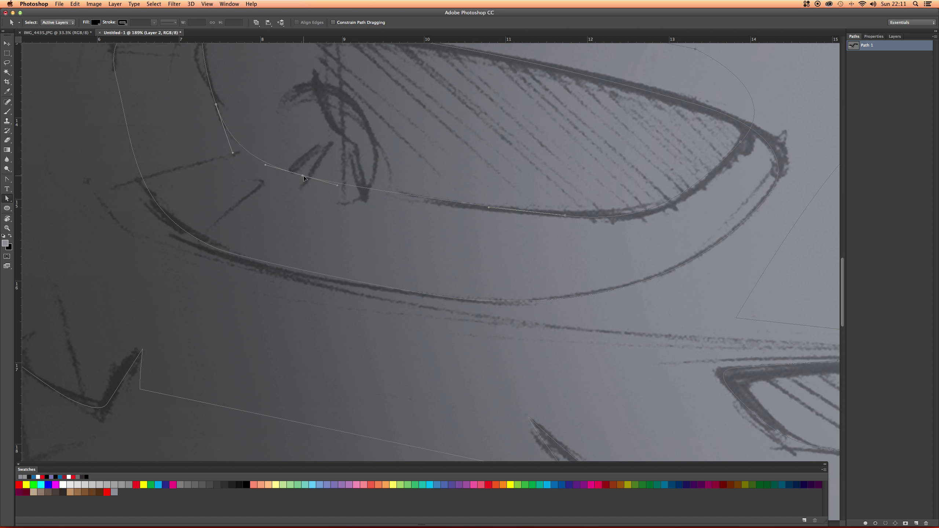
left_click_drag(565, 216, 561, 220)
scroll(555, 215, "down", 10)
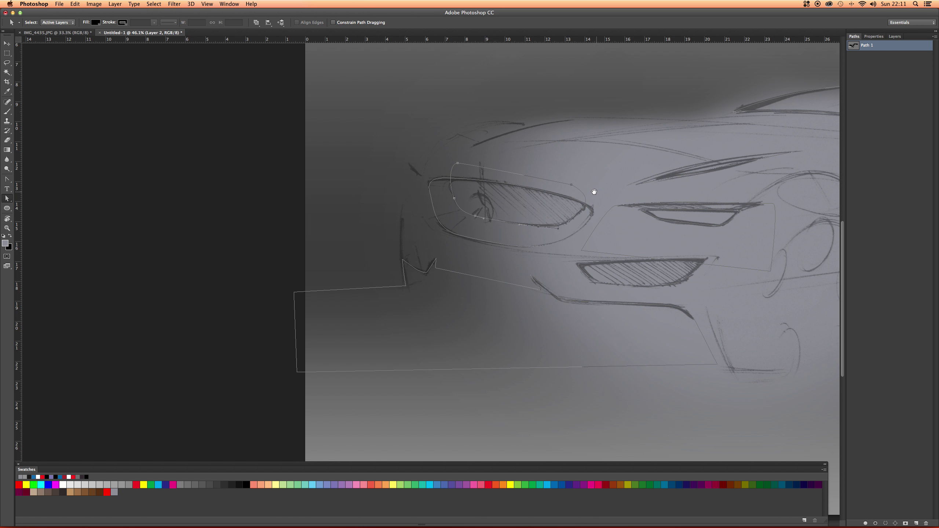
Smooth the slender path above the slim lamp so its curve reaches the stroke's right tip
left_click_drag(525, 195, 335, 200)
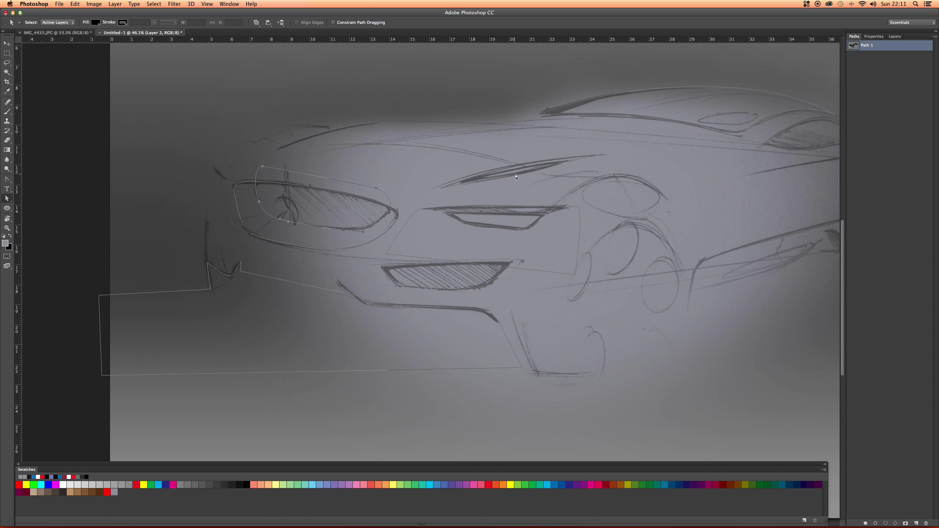
scroll(515, 185, "up", 5)
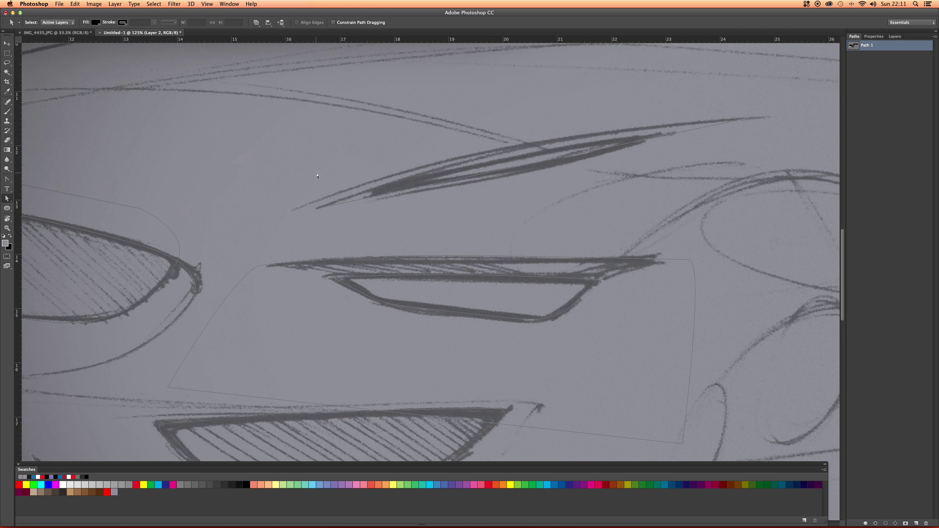
left_click(7, 179)
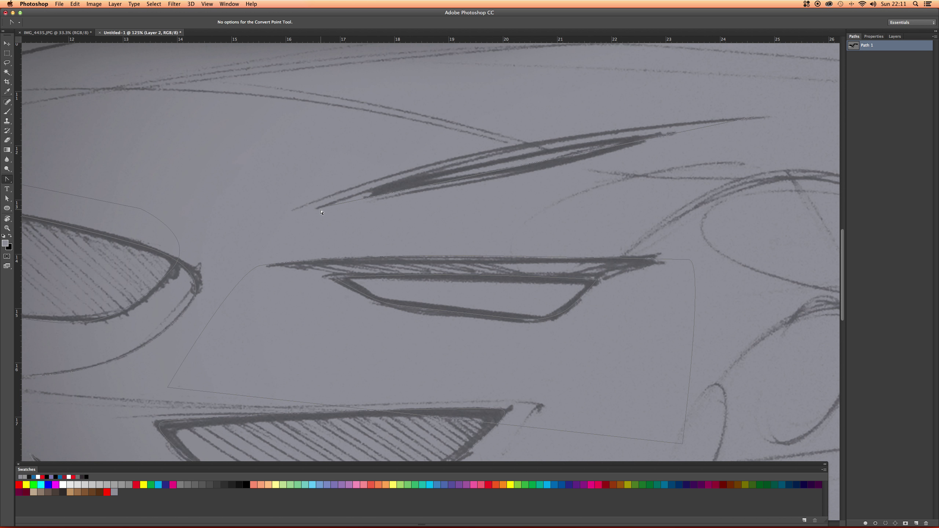
left_click_drag(327, 209, 261, 248)
left_click_drag(775, 115, 656, 123)
left_click_drag(810, 114, 641, 143)
Zoom out to the whole sketch and switch to the Pen Tool
scroll(548, 122, "down", 5)
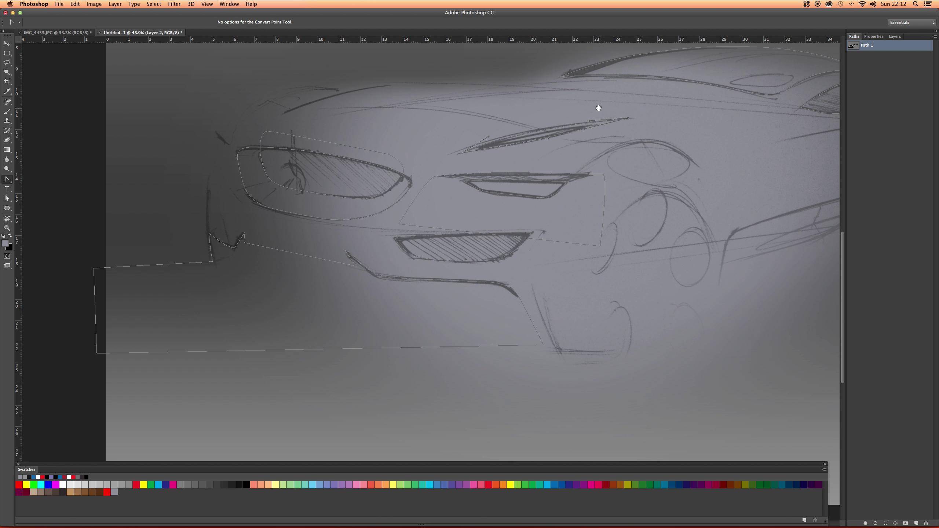
left_click_drag(598, 107, 462, 113)
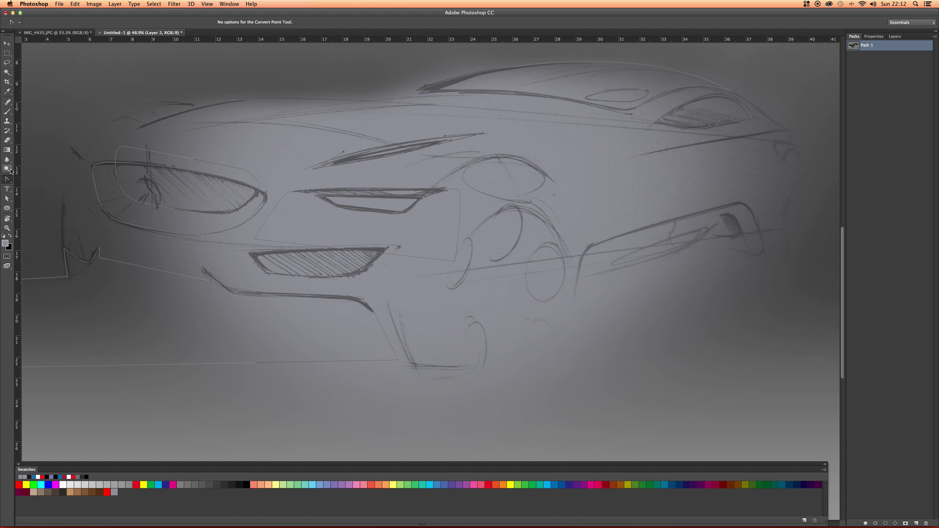
left_click_drag(7, 179, 25, 180)
left_click(25, 180)
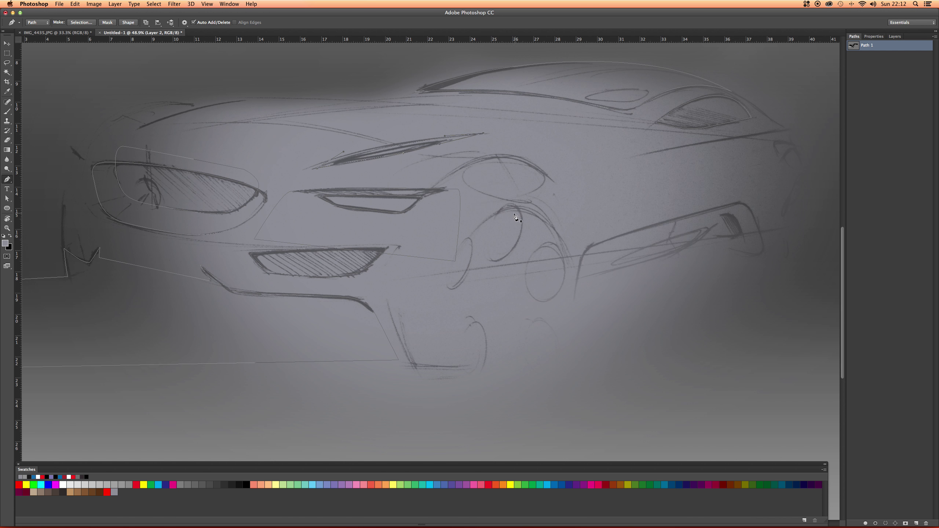
Place pen anchors up the rear side, along the upper line and around the tail
left_click(572, 319)
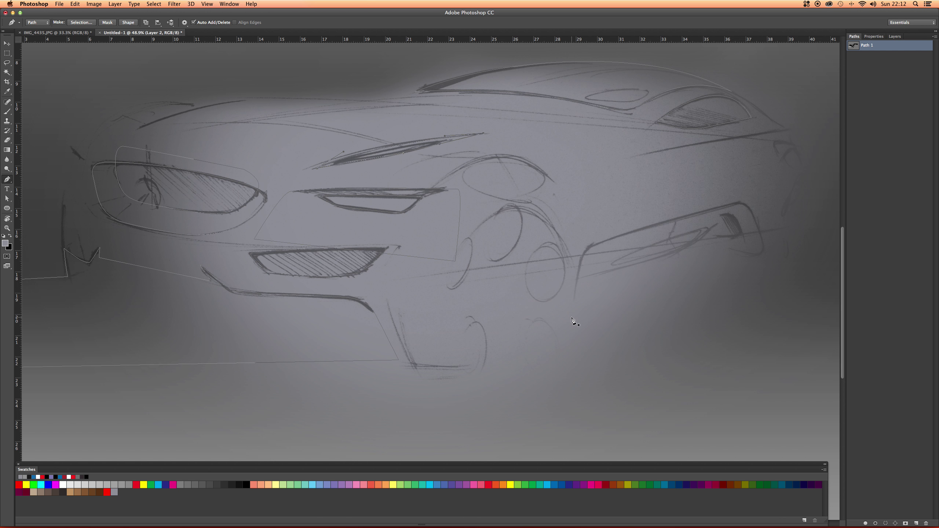
left_click(579, 269)
left_click(602, 243)
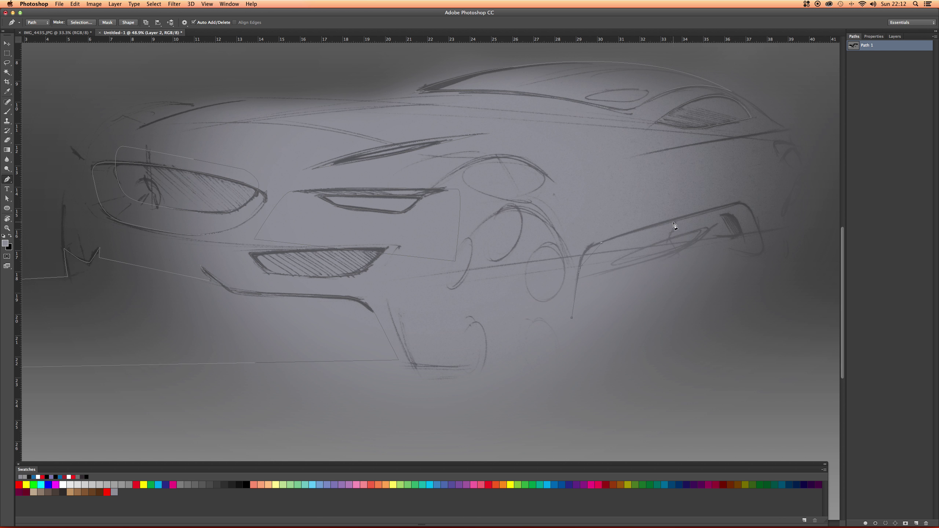
left_click(725, 207)
left_click(751, 213)
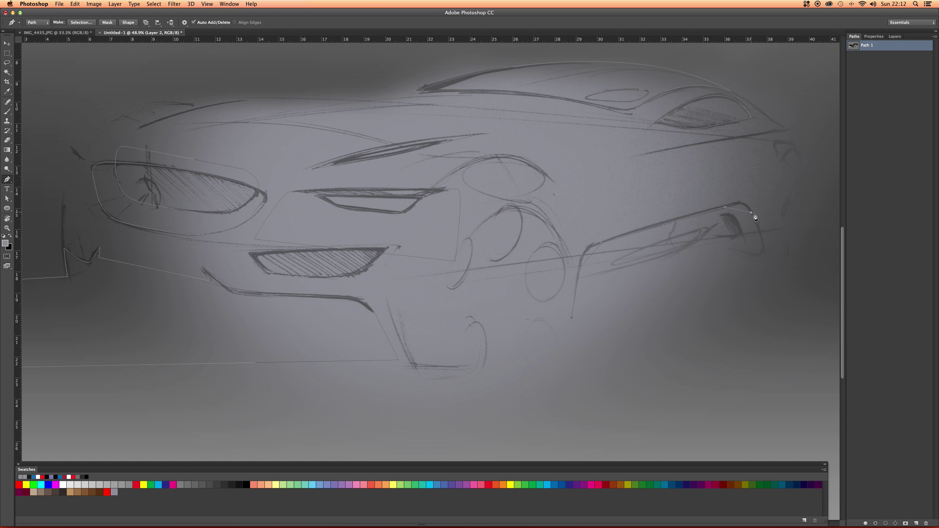
left_click(764, 240)
left_click_drag(726, 253, 695, 243)
left_click(693, 244)
left_click(603, 273)
Smooth the path's upper rear corner into a curve with the Convert Point Tool
left_click(7, 180)
left_click(46, 206)
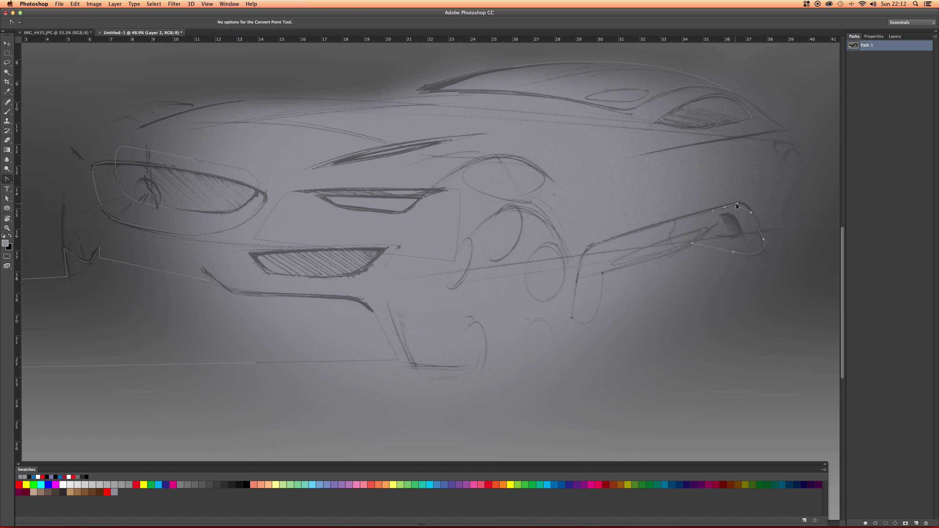
left_click_drag(736, 204, 765, 246)
left_click_drag(577, 304, 575, 303)
Pull the path's bottom end point lower and add an extra anchor along the rear
key("a")
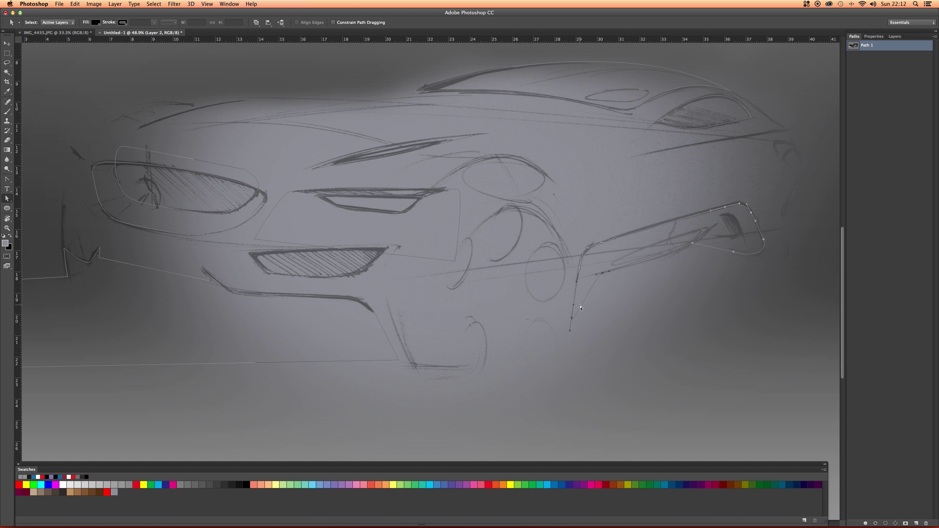
left_click(573, 325)
left_click_drag(571, 329, 567, 348)
left_click_drag(566, 381, 565, 382)
right_click(672, 253)
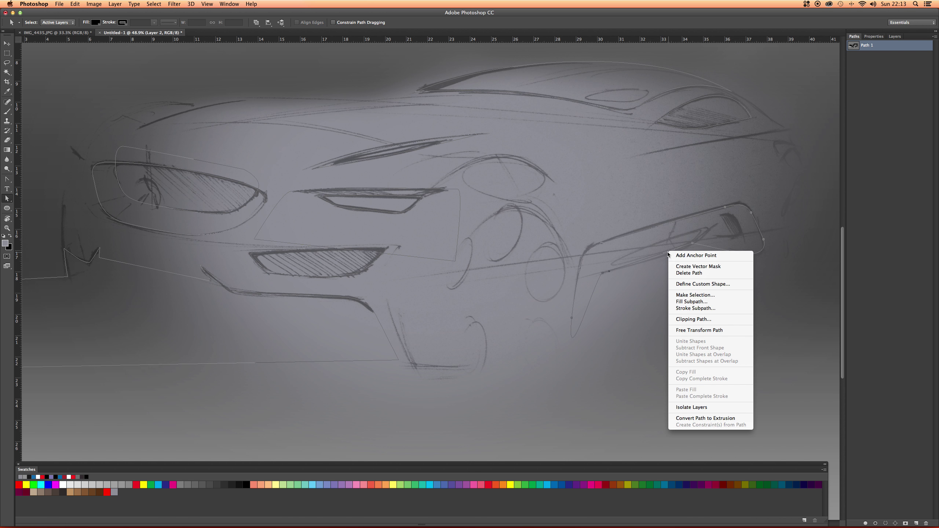
left_click(670, 255)
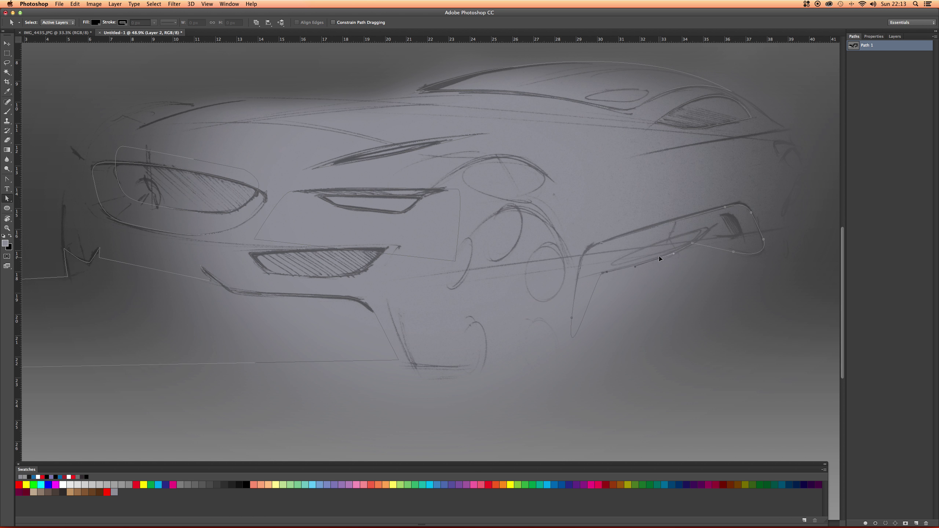
left_click(670, 277)
left_click(702, 247)
Draw a closed pen path along the shoulder line from canvas top over the front wheel arch
key("p")
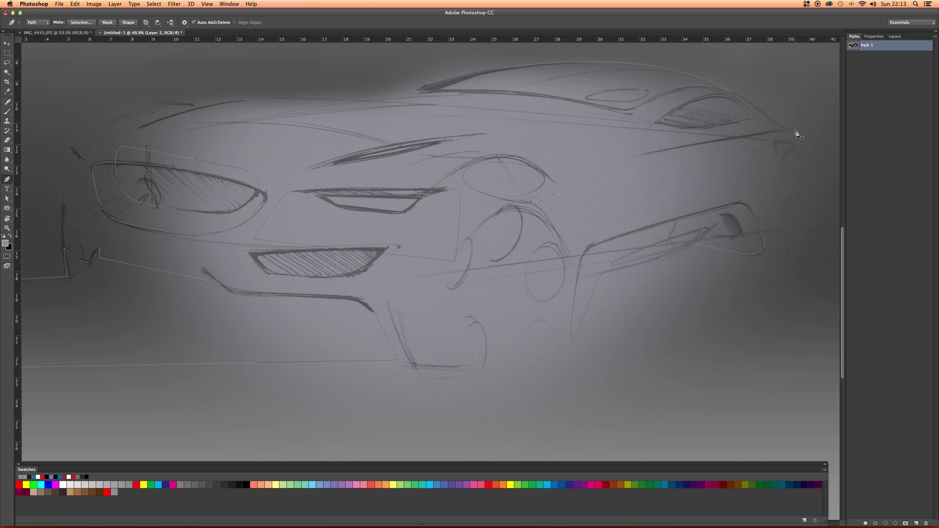
left_click(793, 130)
left_click(547, 174)
left_click_drag(408, 162, 307, 189)
scroll(354, 71, "down", 5)
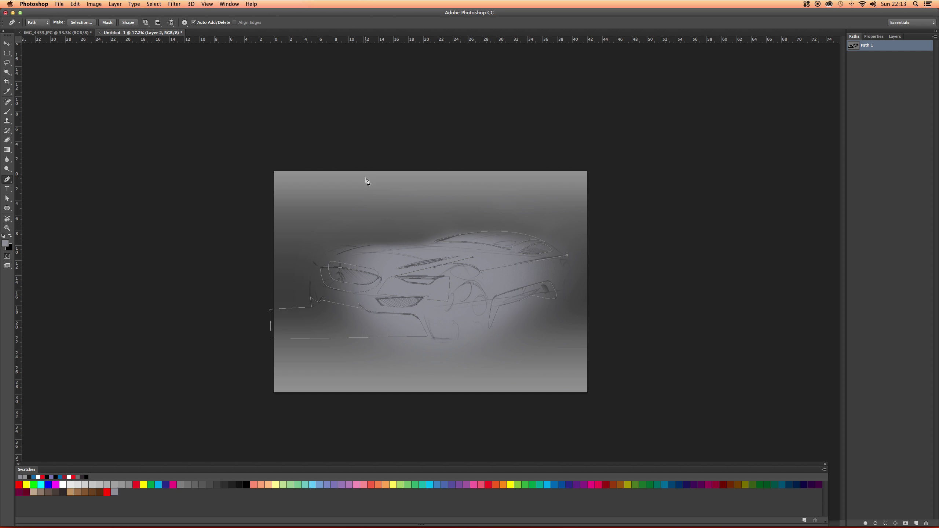
left_click(362, 193)
left_click(578, 174)
left_click(569, 256)
scroll(569, 261, "up", 5)
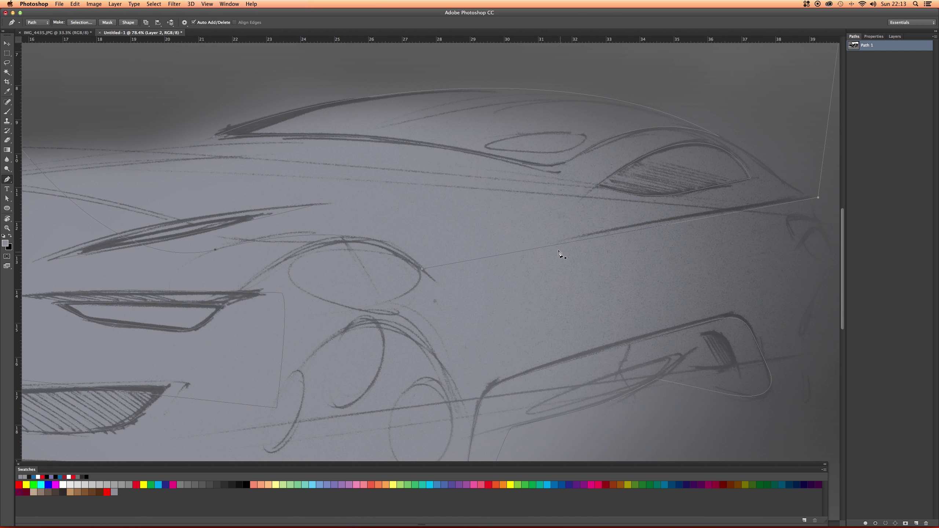
Reshape the wheel-arch curve, add a raised anchor and nudge the rear corner up
key("a")
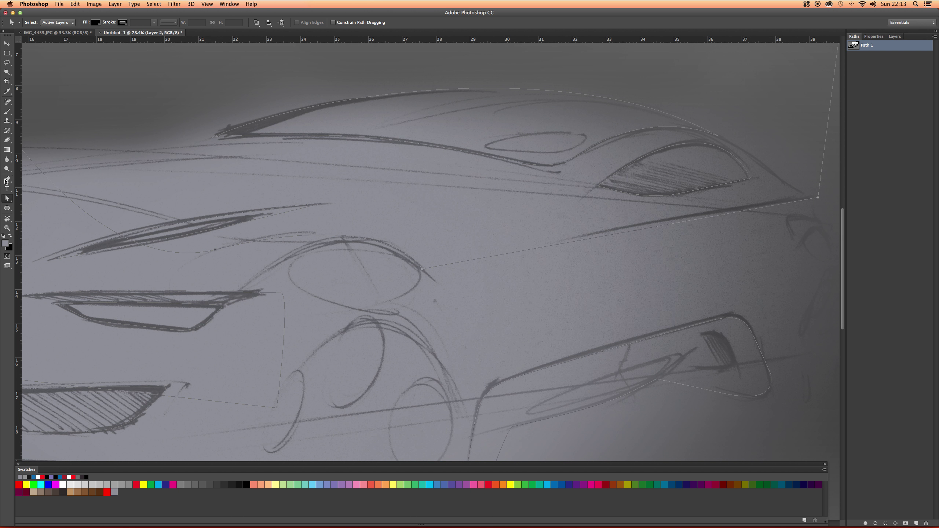
left_click(422, 270)
left_click_drag(388, 208, 391, 199)
right_click(654, 232)
left_click(655, 229)
left_click_drag(654, 230, 655, 225)
scroll(646, 210, "right", 4)
left_click_drag(742, 212, 743, 209)
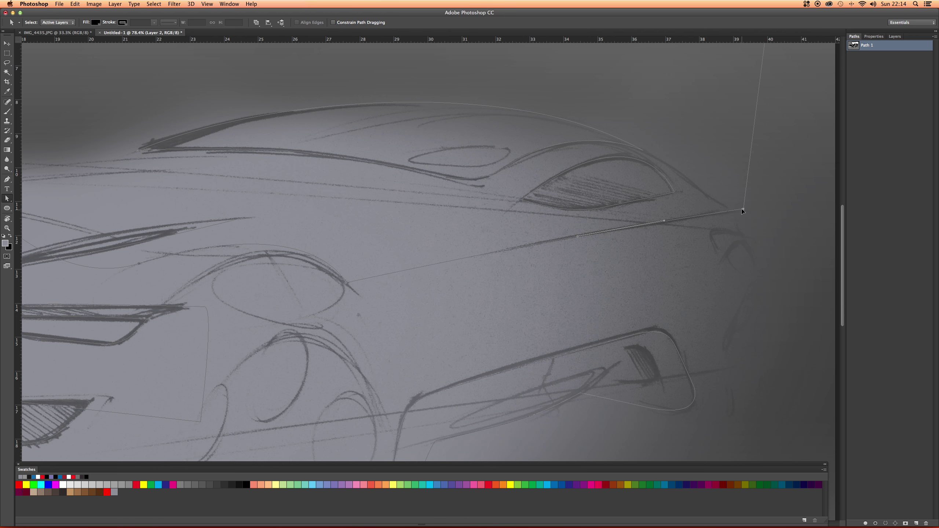
Deselect the shoulder path, recentre the car and choose the Ellipse Tool
scroll(667, 219, "down", 3)
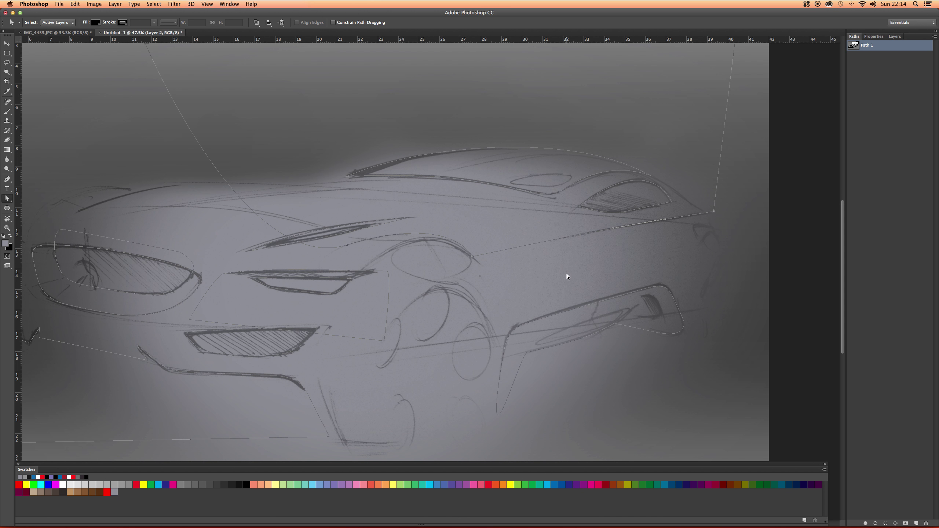
left_click_drag(640, 258, 617, 261)
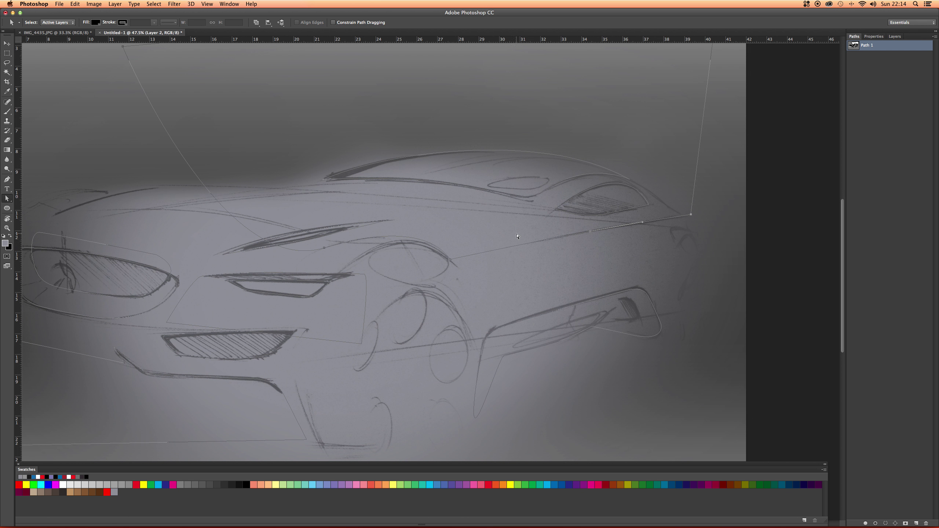
left_click(366, 164)
left_click_drag(73, 192, 147, 180)
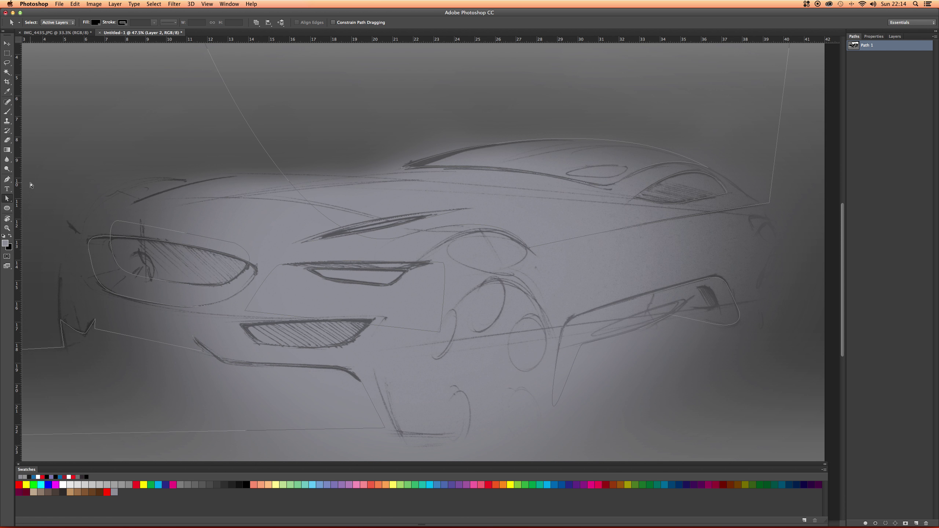
left_click(7, 208)
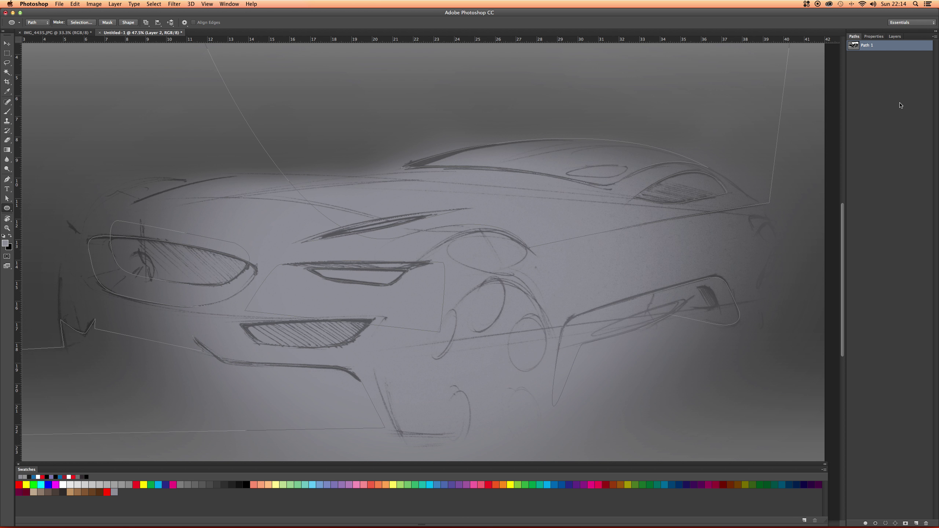
Draw an ellipse over the front wheel, then narrow and tilt it with Free Transform
left_click(890, 84)
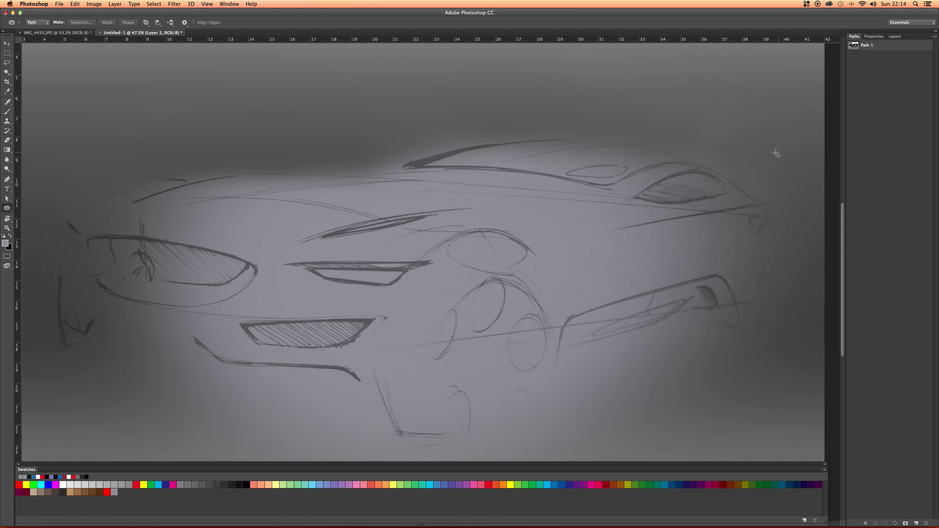
left_click_drag(417, 281, 553, 452)
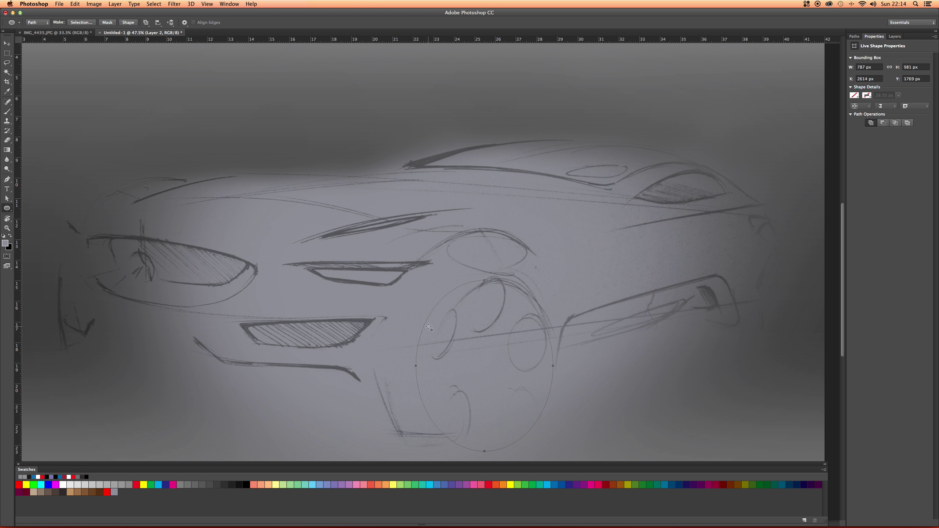
key("a")
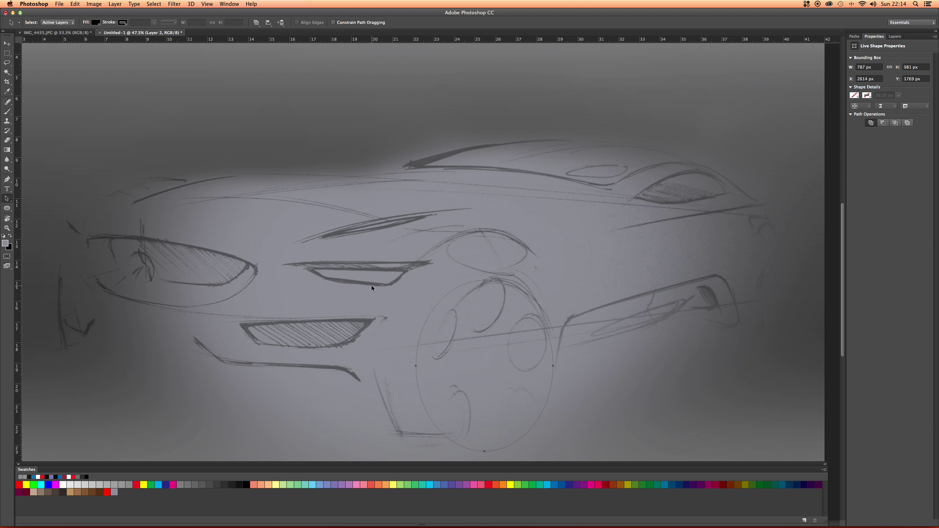
left_click_drag(8, 200, 32, 200)
key("super+t")
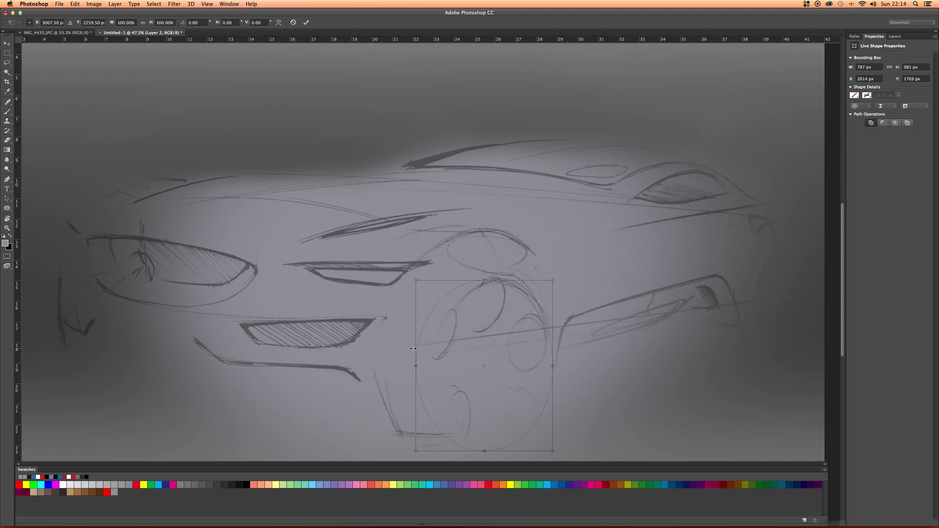
left_click_drag(416, 365, 429, 365)
left_click_drag(515, 263, 535, 269)
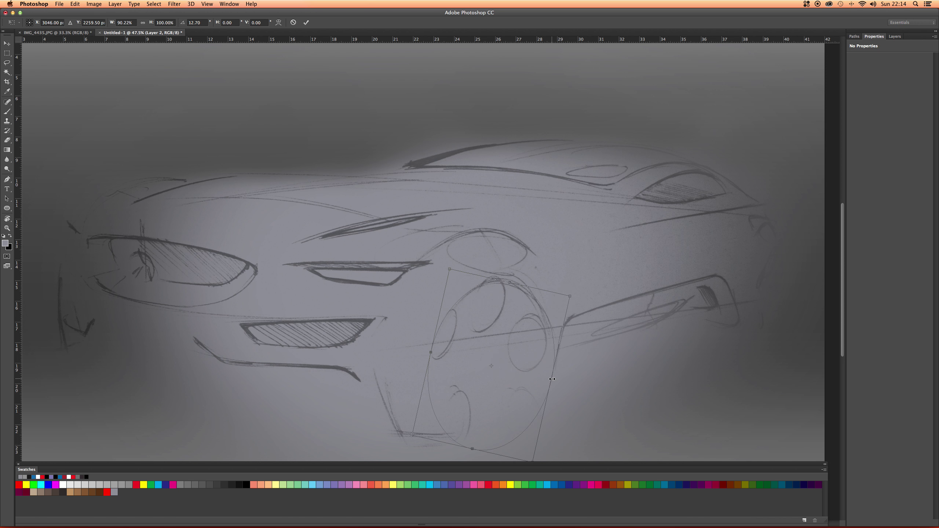
left_click_drag(552, 379, 548, 380)
left_click_drag(508, 283, 508, 281)
Fine-tune the ellipse's tilt and position, commit it, and save the work path
scroll(448, 322, "down", 3)
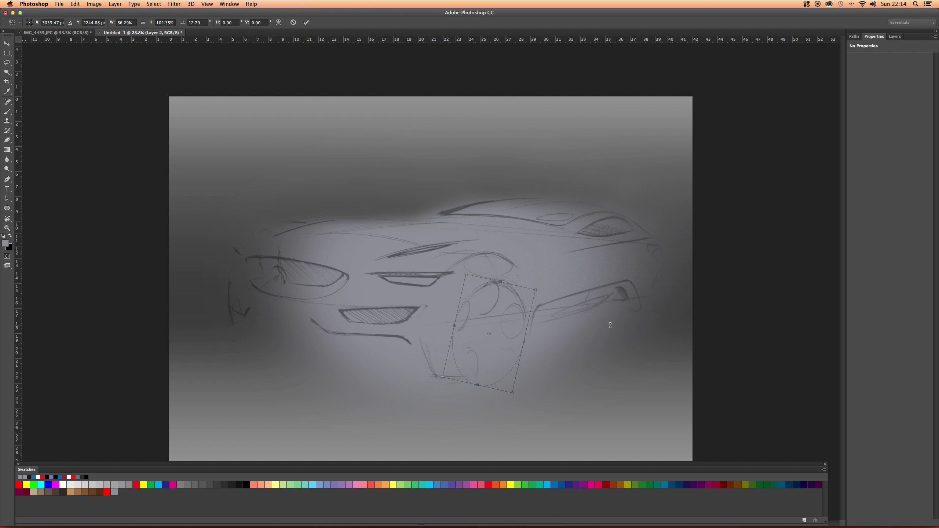
left_click_drag(611, 325, 610, 319)
scroll(518, 340, "up", 4)
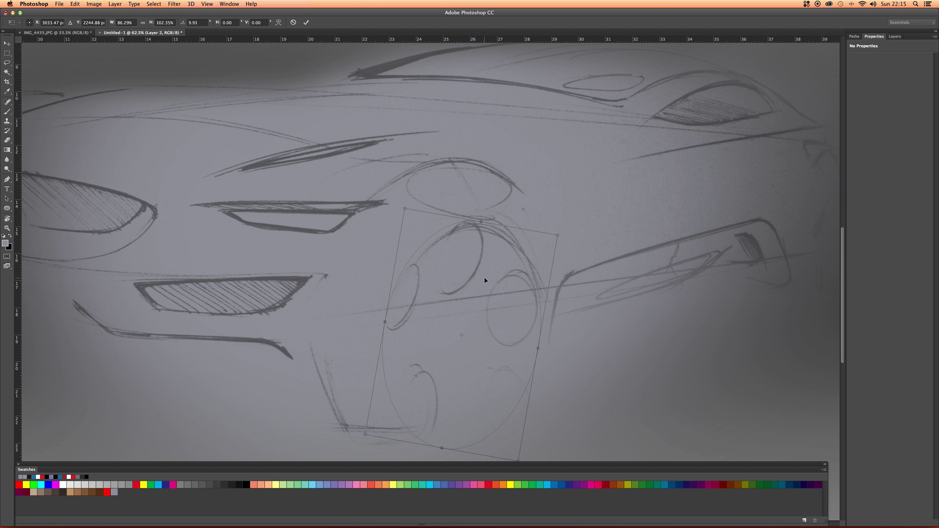
left_click_drag(485, 281, 487, 289)
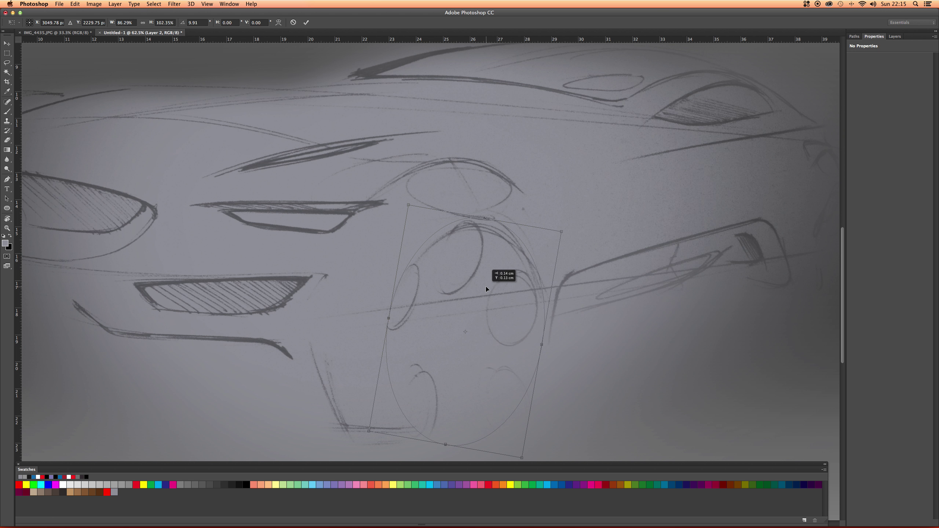
key("Return")
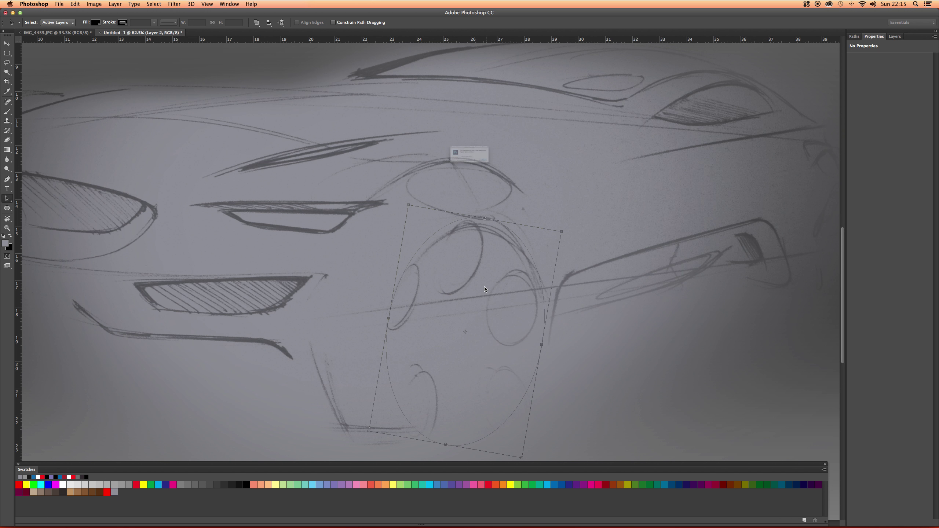
key("Return")
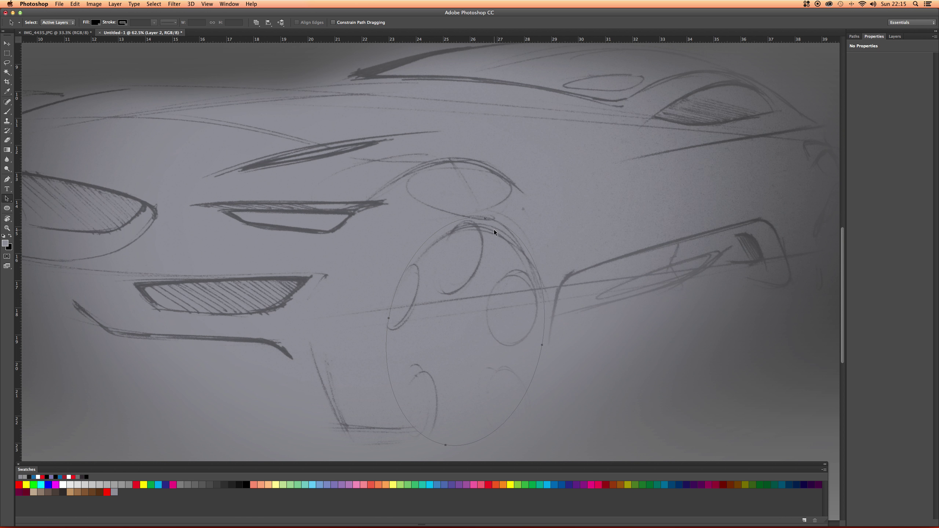
left_click(854, 36)
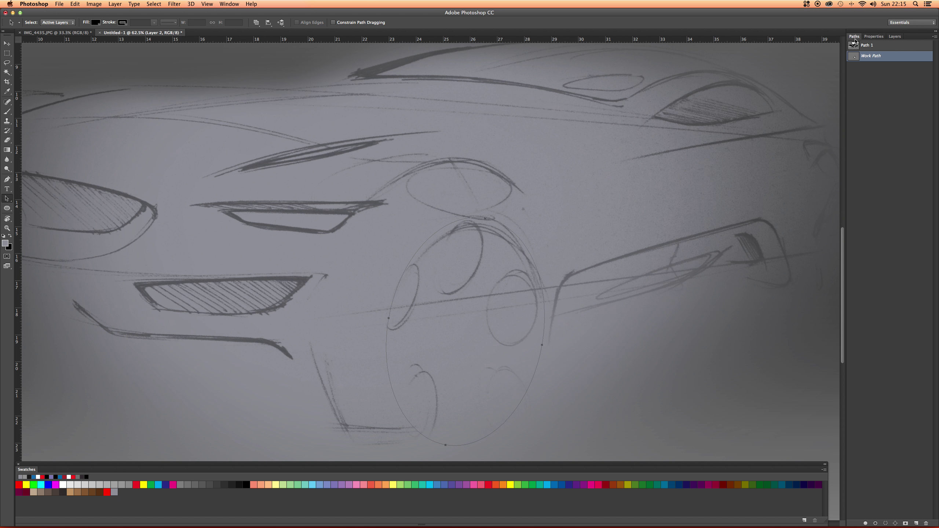
double_click(867, 56)
Confirm Path 2, duplicate the ellipse and enlarge the copy to about 142%
key("Return")
left_click_drag(390, 312, 352, 275)
key("super+t")
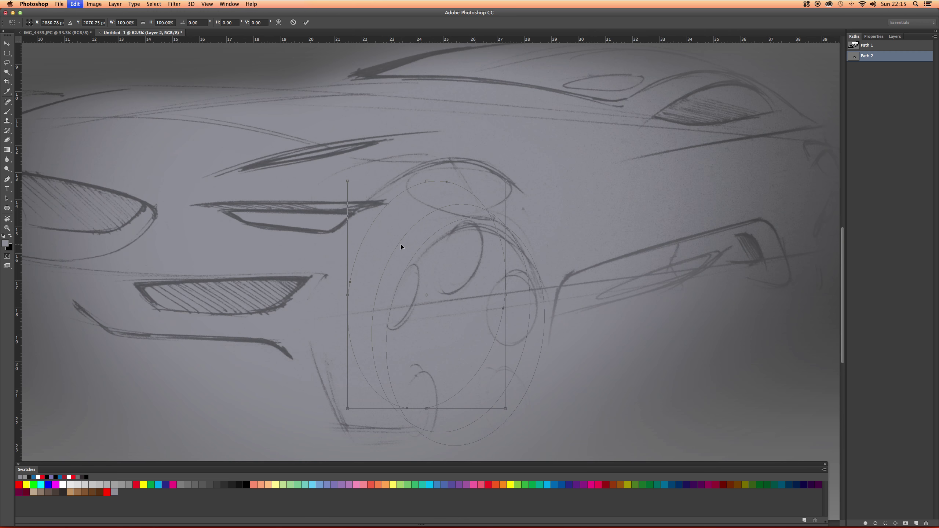
mouse_move(382, 241)
left_mouse_down()
mouse_move(381, 221)
mouse_move(376, 244)
left_mouse_up()
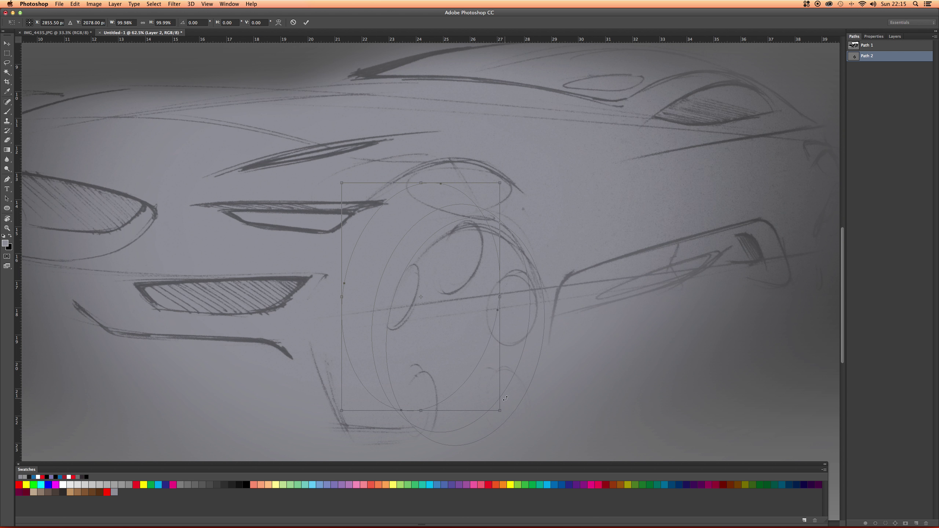
left_click_drag(500, 409, 629, 442)
left_click_drag(488, 338, 471, 314)
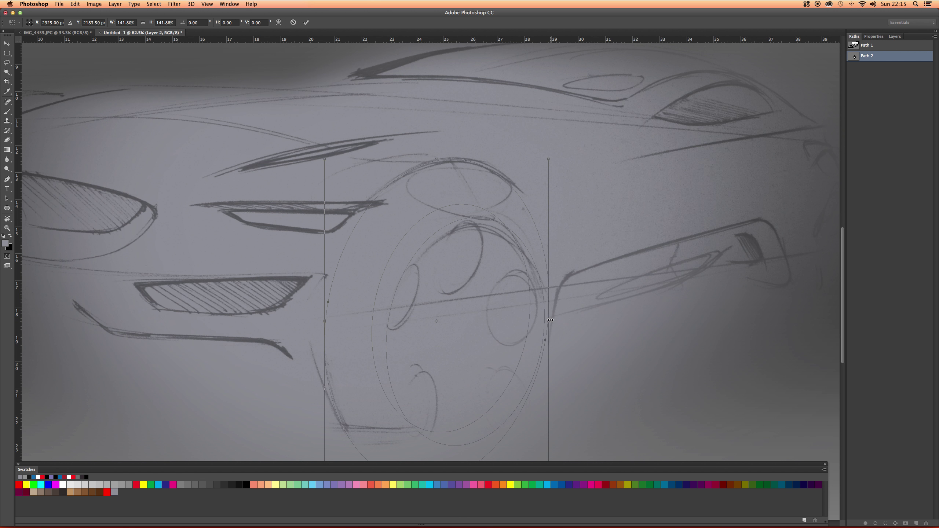
Widen the outer wheel ellipse on both sides and tilt it about 1.5 degrees
left_click_drag(550, 320, 560, 321)
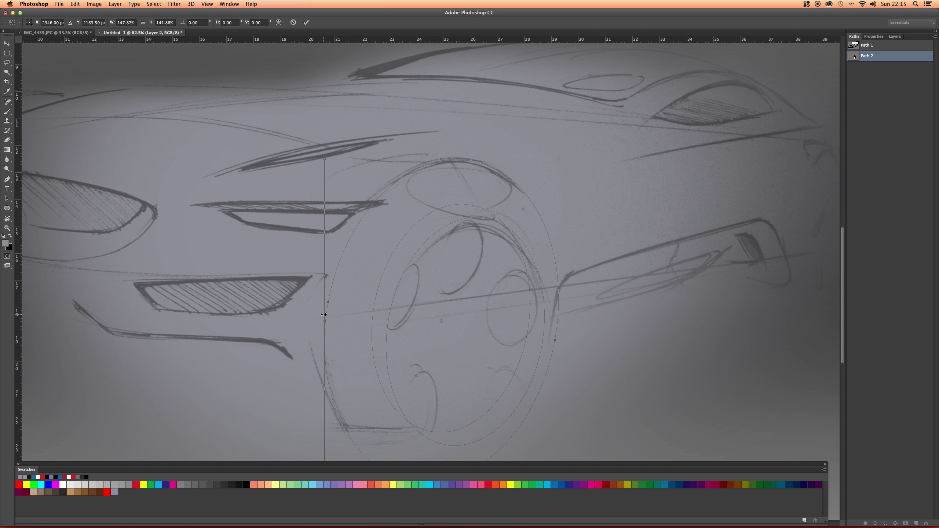
left_click_drag(324, 315, 312, 314)
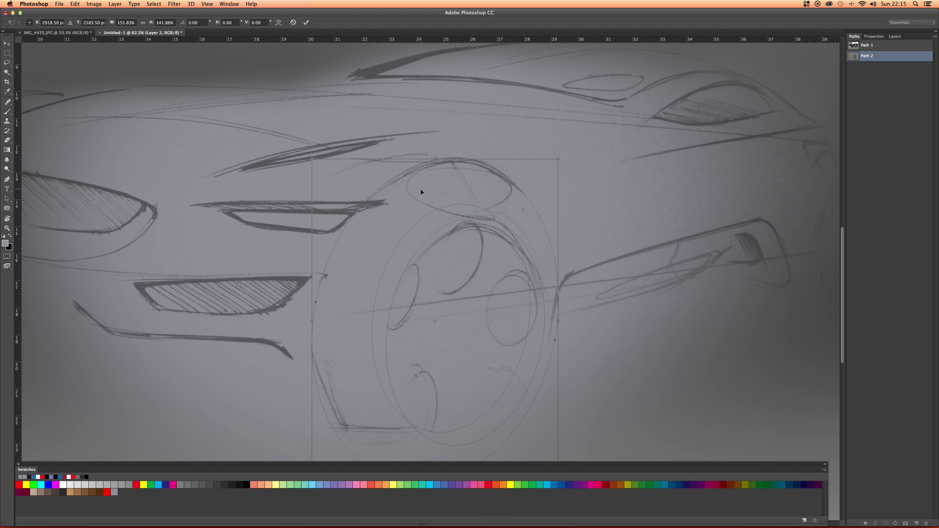
left_click_drag(420, 189, 422, 191)
left_click_drag(401, 143, 406, 142)
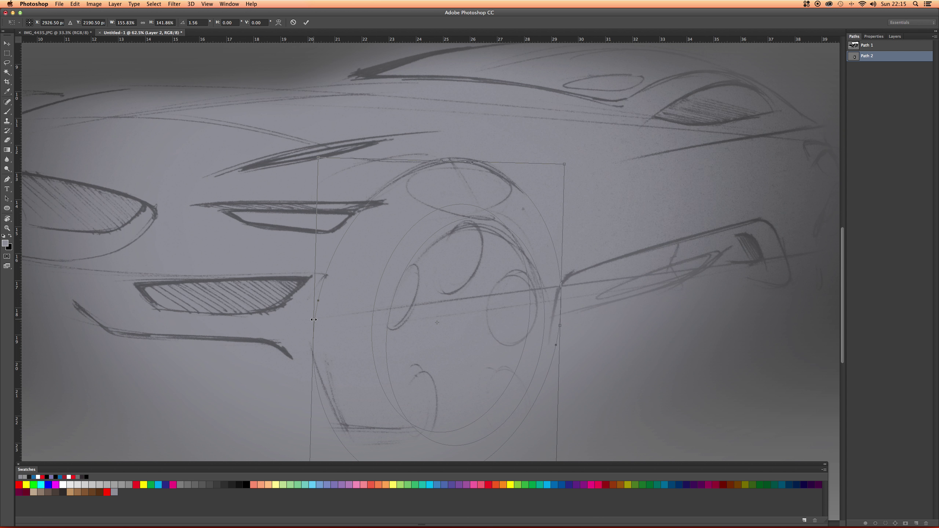
left_click_drag(314, 319, 307, 319)
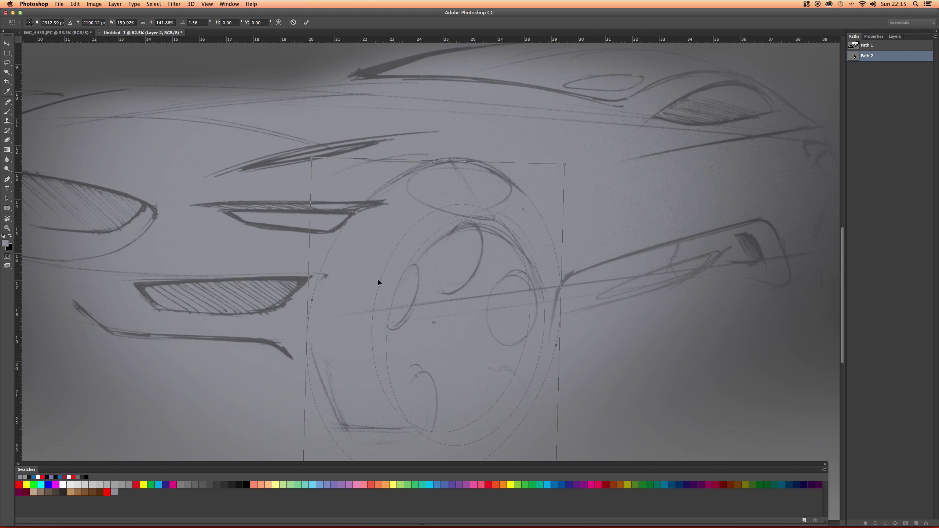
key("Return")
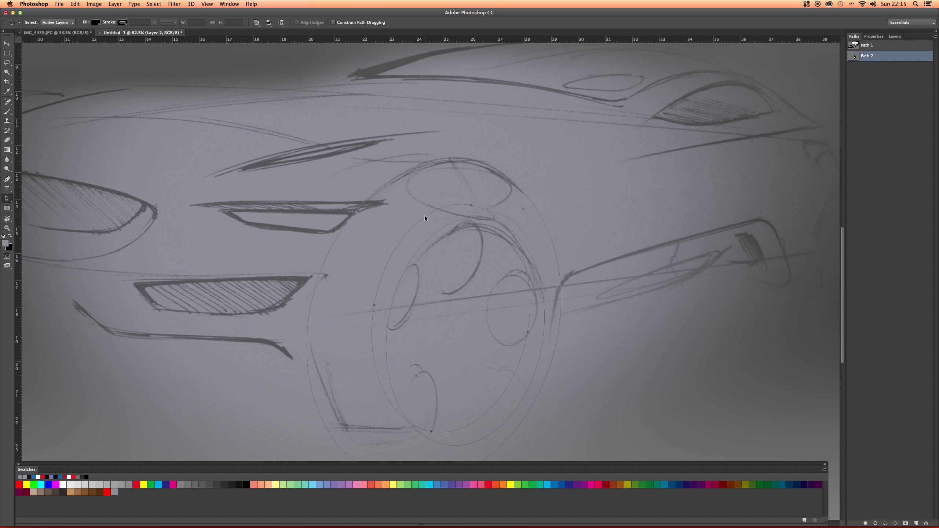
Scale the inner wheel ellipse up to about 114% and commit it
key("super+t")
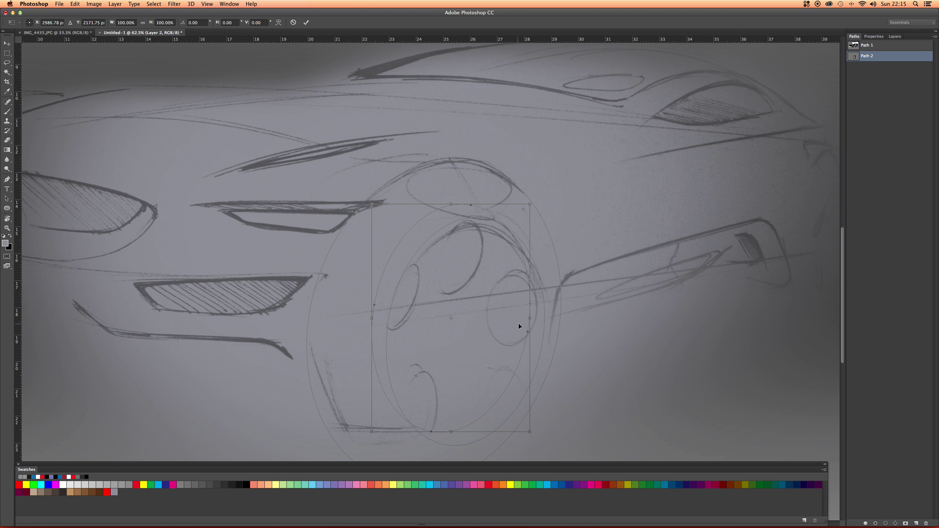
left_click_drag(530, 431, 559, 432)
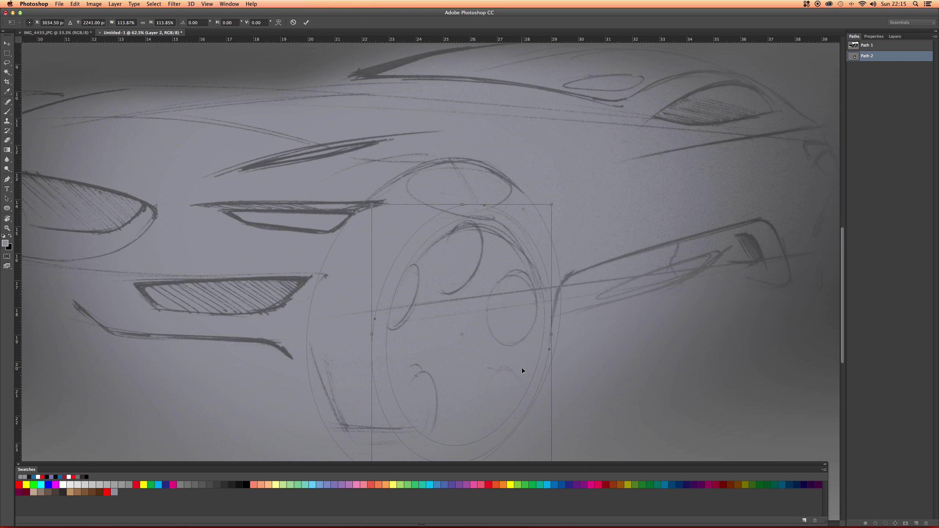
left_click_drag(521, 368, 522, 367)
key("a")
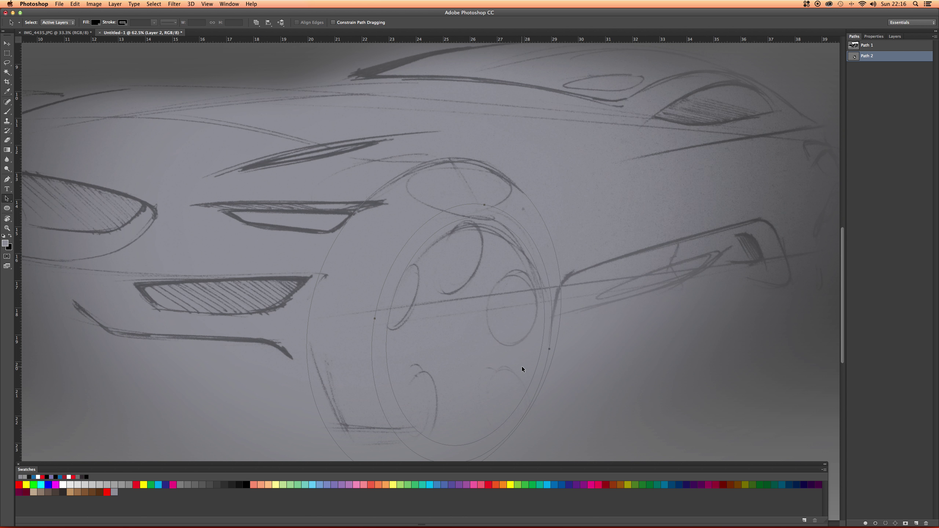
scroll(479, 282, "down", 3)
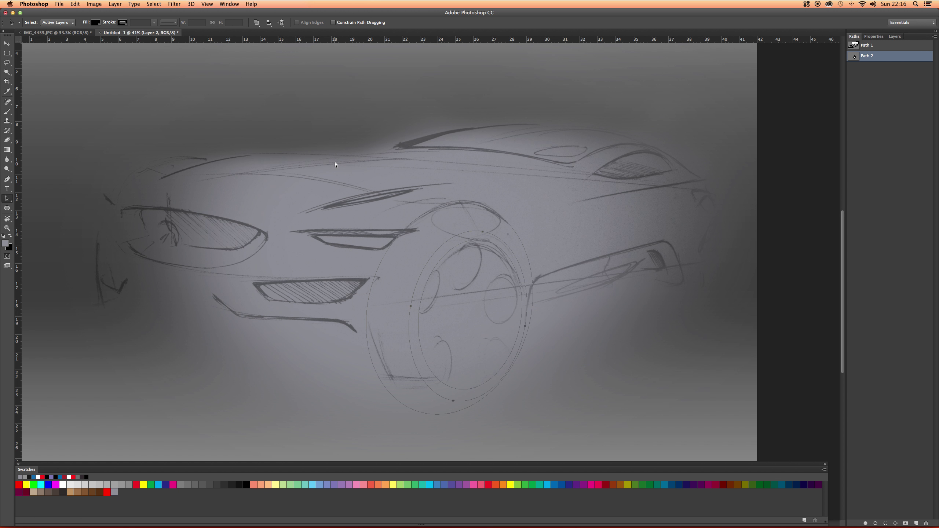
Save a copy of the car sketch named Untitled-2.psd instead of Untitled-1.psd
key("super+s")
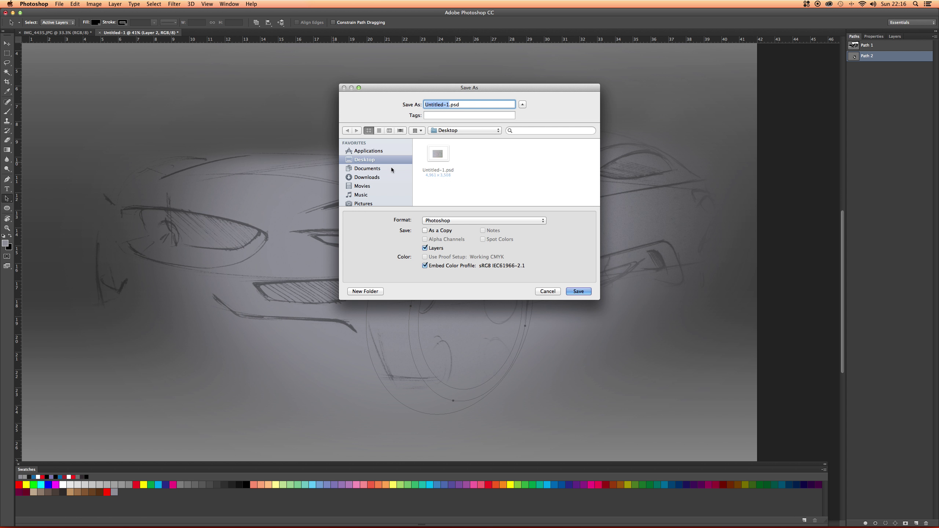
key("Right")
key("BackSpace")
type("2")
key("Return")
key("Return")
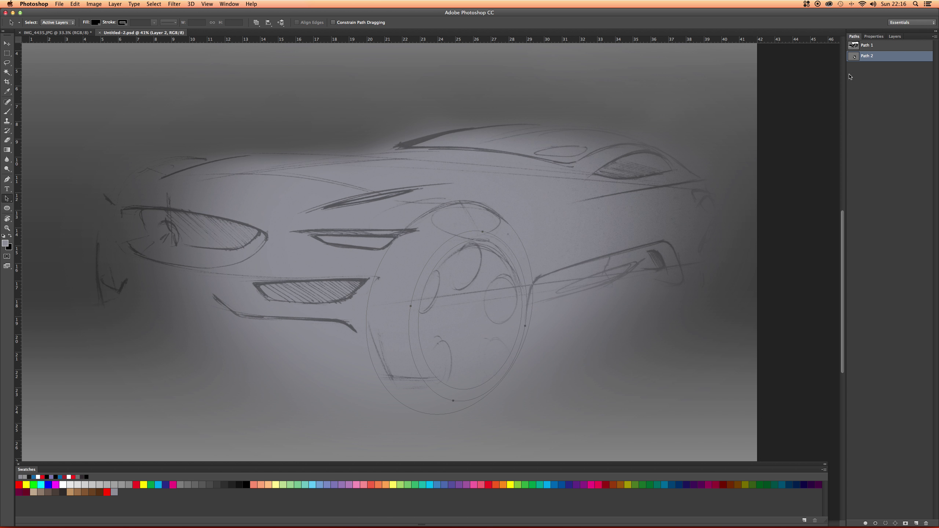
Load the Path 2 wheel ellipse as a selection and make Layer 3 active
left_click(866, 74)
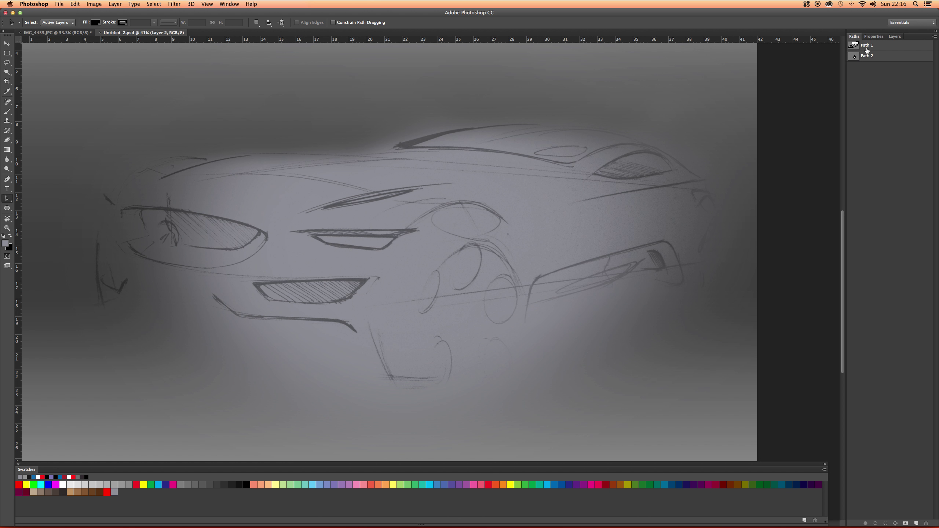
left_click(865, 56)
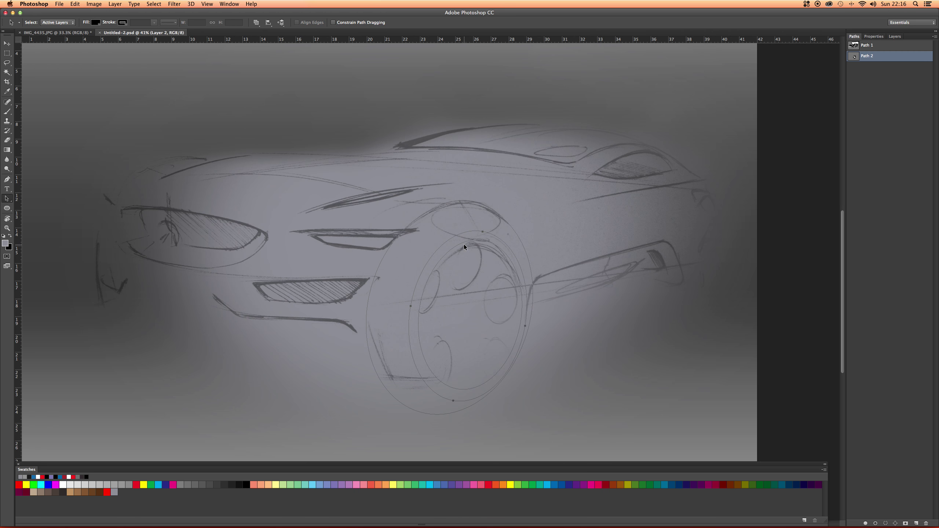
left_click(885, 524)
left_click(875, 37)
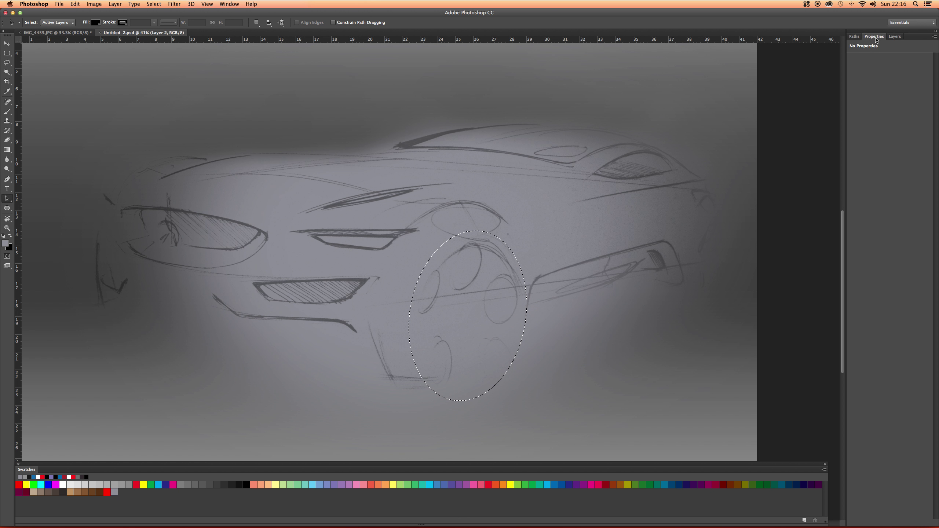
left_click(896, 36)
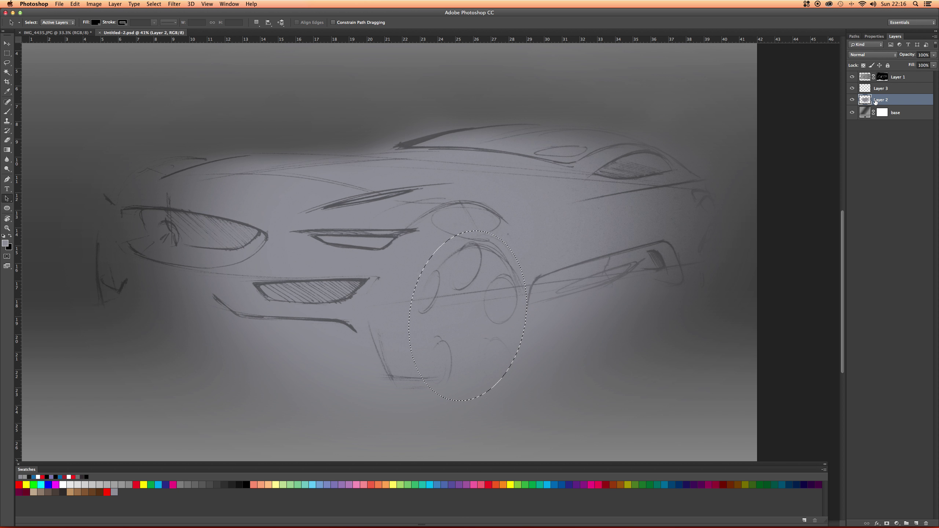
left_click(874, 93)
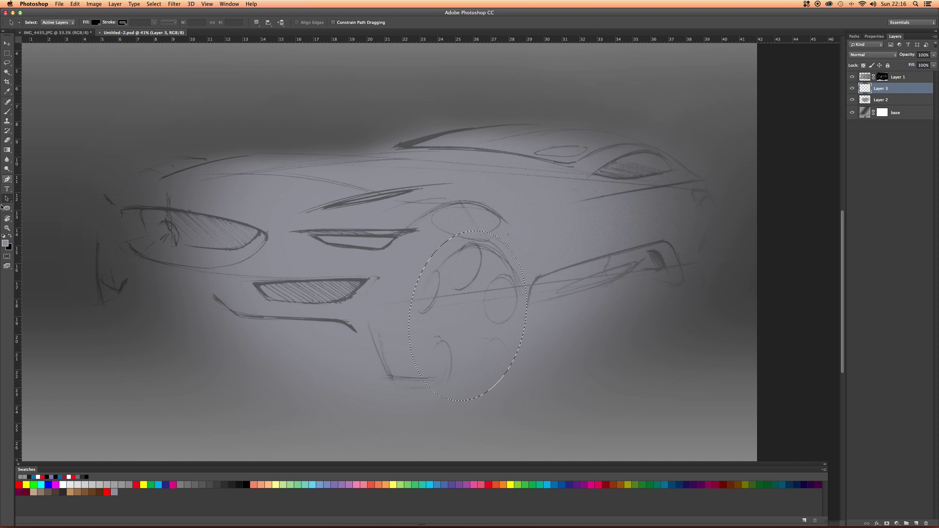
Paint black inside the ellipse with a soft brush of about 1000 px, then deselect
left_click(10, 236)
key("b")
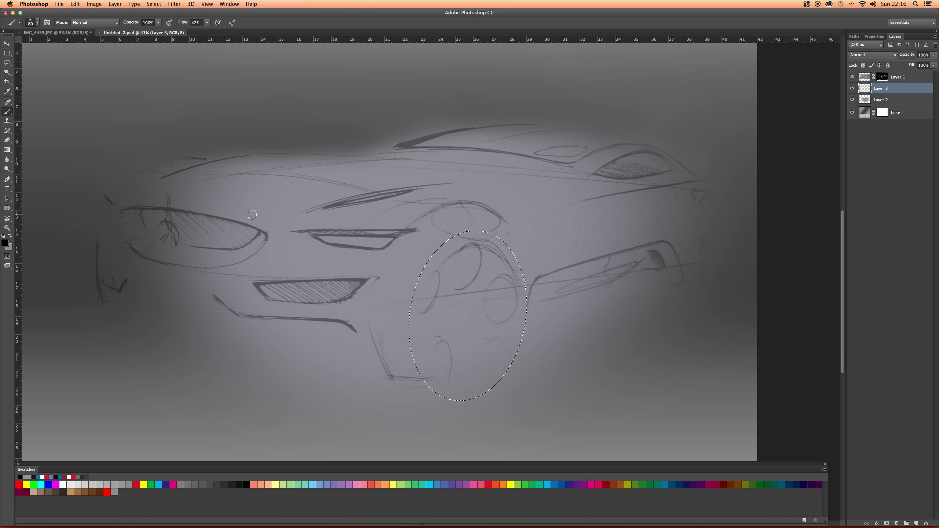
key("bracketright")
key("bracketright")
key("bracketright")
key("bracketright")
key("bracketright")
key("bracketright")
key("bracketright")
key("bracketright")
key("bracketright")
right_click(318, 218)
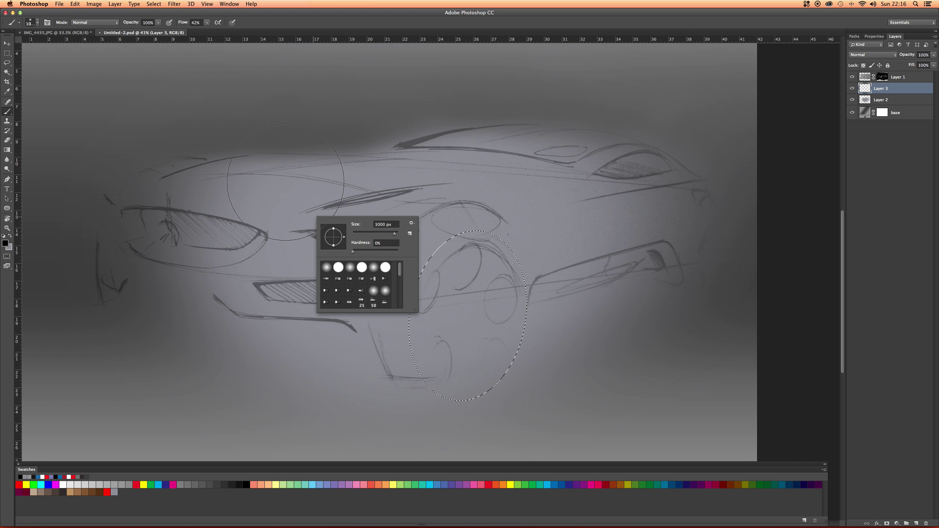
key("Return")
key("bracketright")
key("bracketright")
key("bracketright")
key("bracketright")
key("bracketright")
key("bracketright")
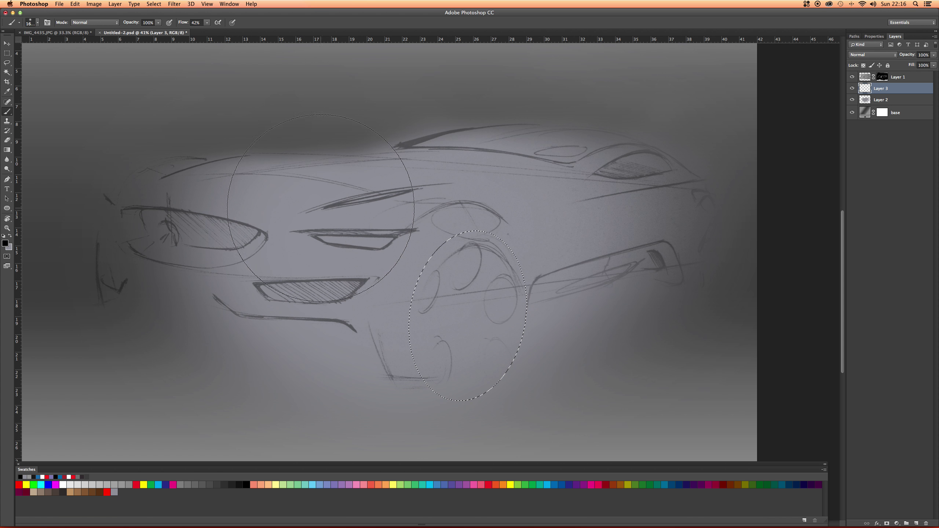
mouse_move(444, 258)
left_mouse_down()
mouse_move(435, 279)
mouse_move(427, 274)
mouse_move(463, 230)
mouse_move(478, 256)
mouse_move(391, 316)
mouse_move(451, 221)
mouse_move(436, 244)
mouse_move(506, 276)
left_mouse_up()
key("super+d")
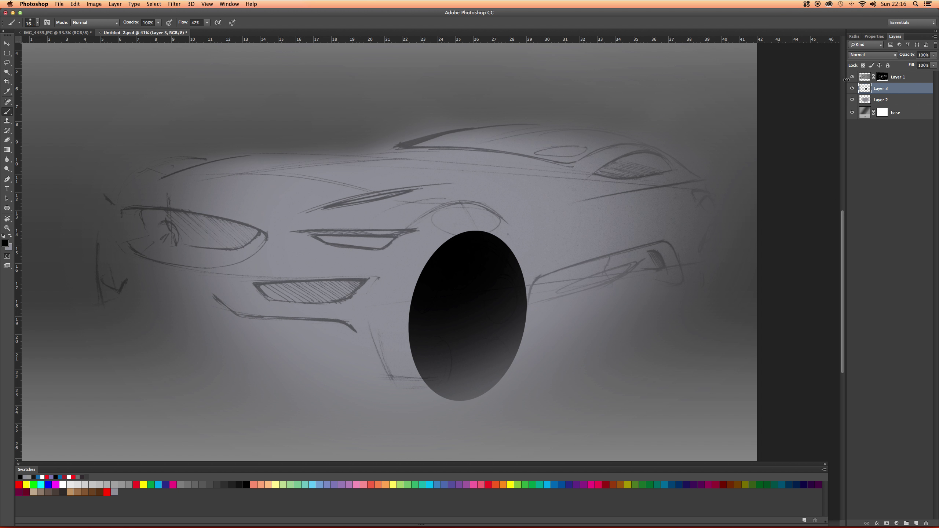
Add an empty Layer 4, briefly check the Path 2 outline, then reselect Layer 3
left_click(916, 524)
left_click(854, 36)
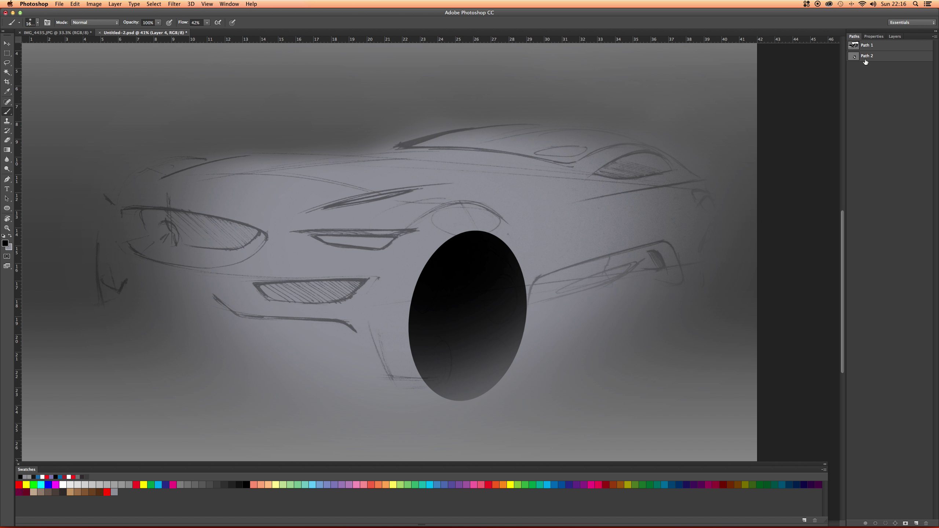
left_click(865, 61)
key("s")
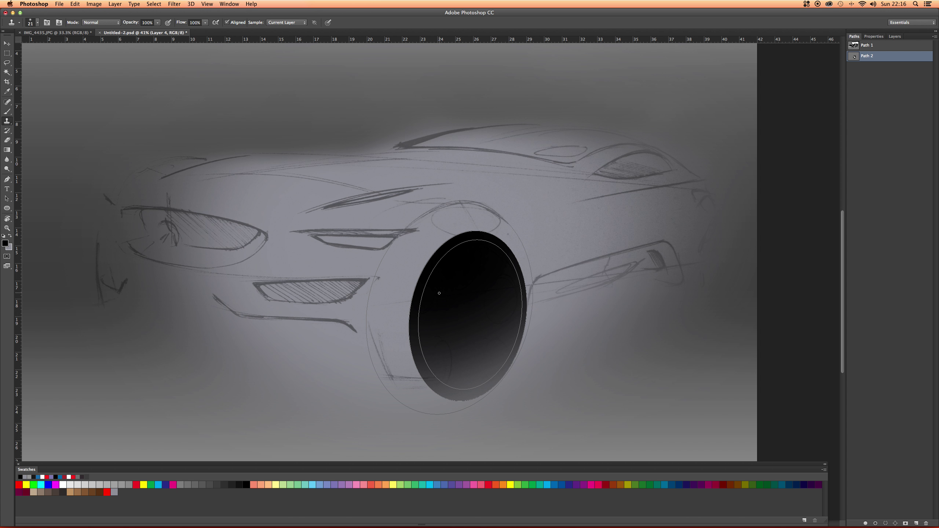
scroll(408, 229, "up", 3)
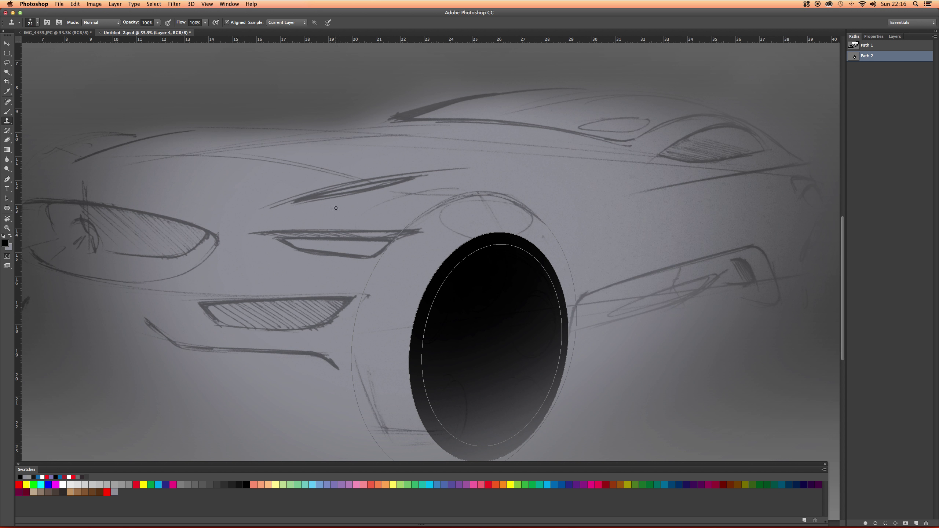
left_click(883, 88)
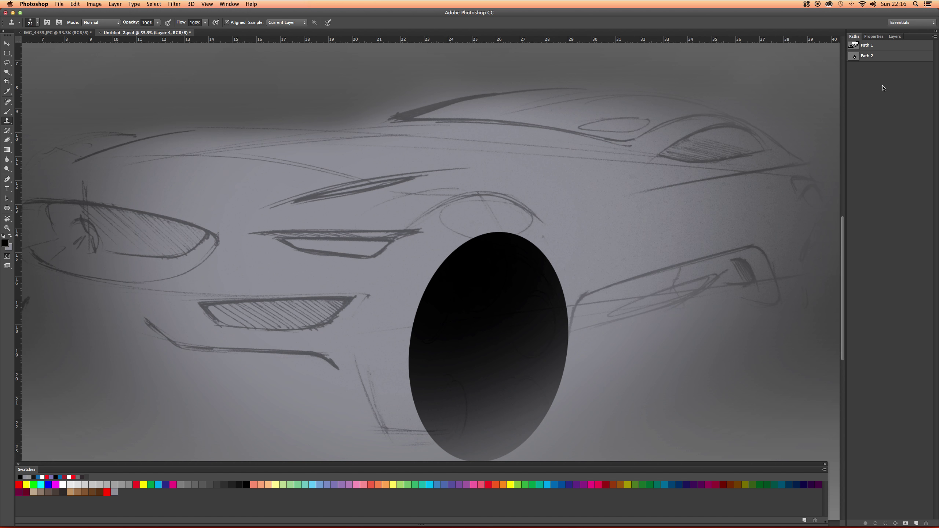
left_click(892, 37)
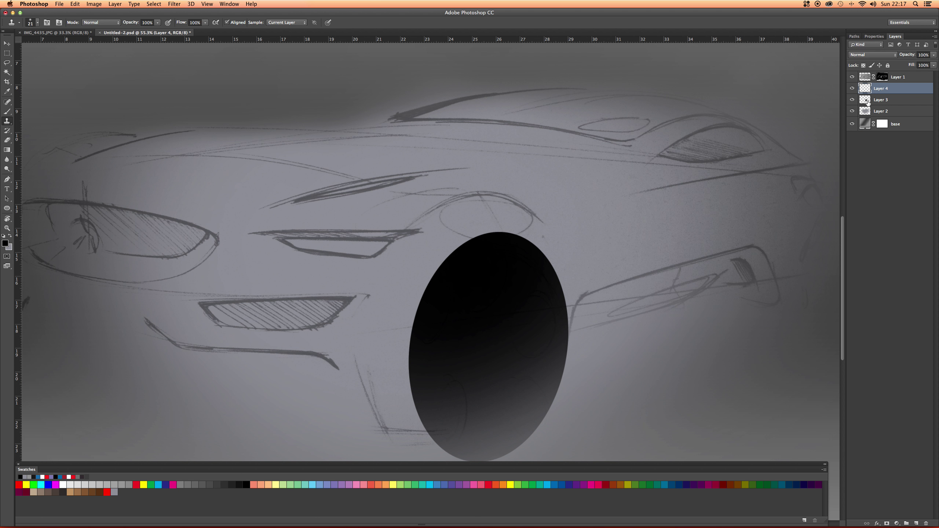
left_click(868, 100)
Erase the lower part of the dark wheel with a slightly larger soft eraser
left_click_drag(602, 223, 598, 176)
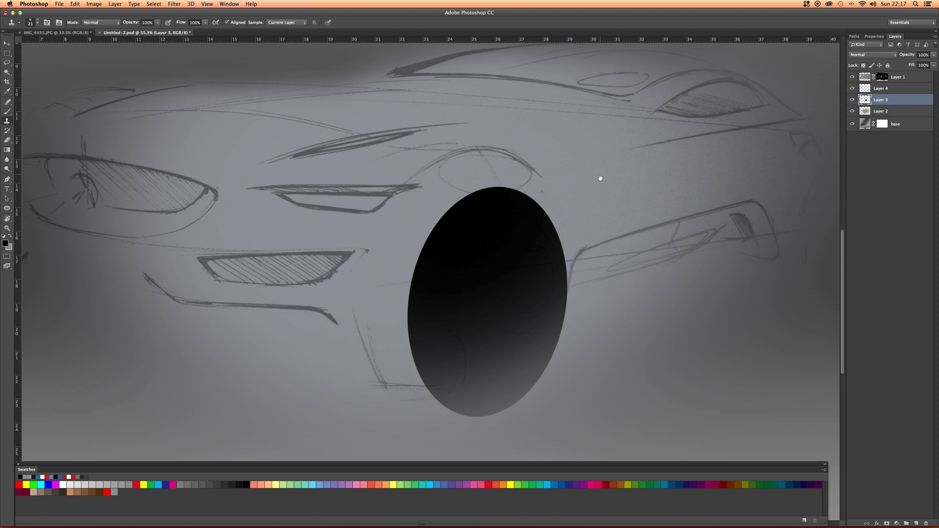
key("e")
left_click_drag(487, 373, 483, 335)
key("bracketright")
key("bracketright")
key("bracketright")
key("bracketright")
key("bracketright")
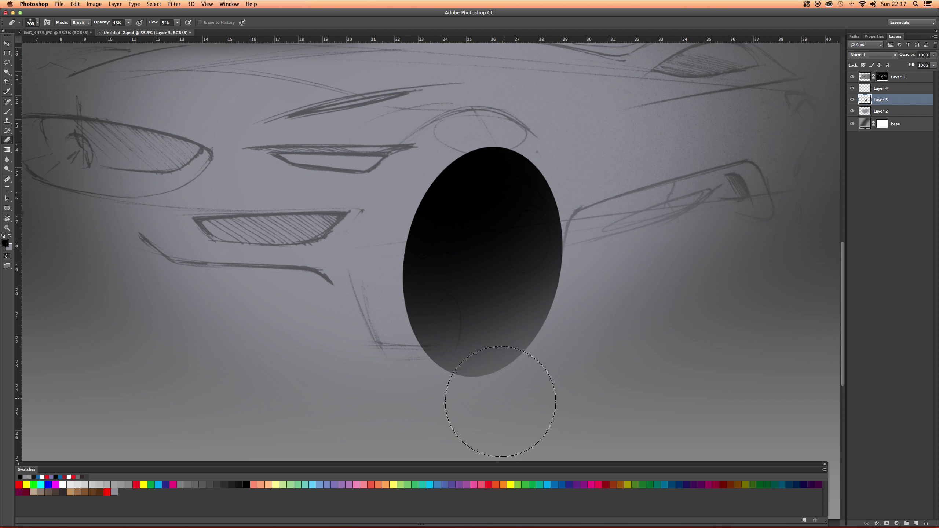
mouse_move(333, 403)
left_mouse_down()
mouse_move(368, 409)
mouse_move(520, 386)
mouse_move(471, 417)
mouse_move(518, 402)
mouse_move(446, 422)
mouse_move(546, 390)
mouse_move(460, 401)
mouse_move(539, 391)
mouse_move(512, 400)
mouse_move(453, 375)
left_mouse_up()
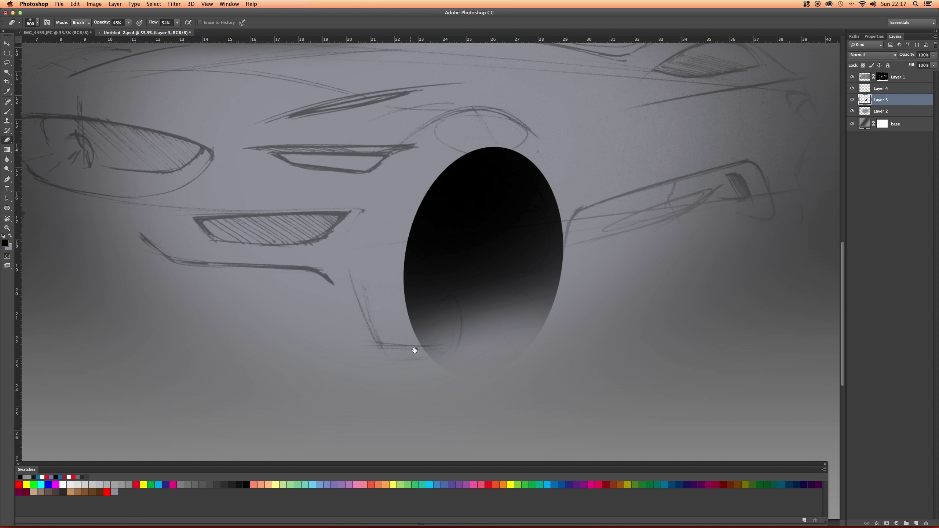
mouse_move(413, 348)
left_mouse_down()
mouse_move(478, 384)
mouse_move(483, 429)
mouse_move(476, 414)
left_mouse_up()
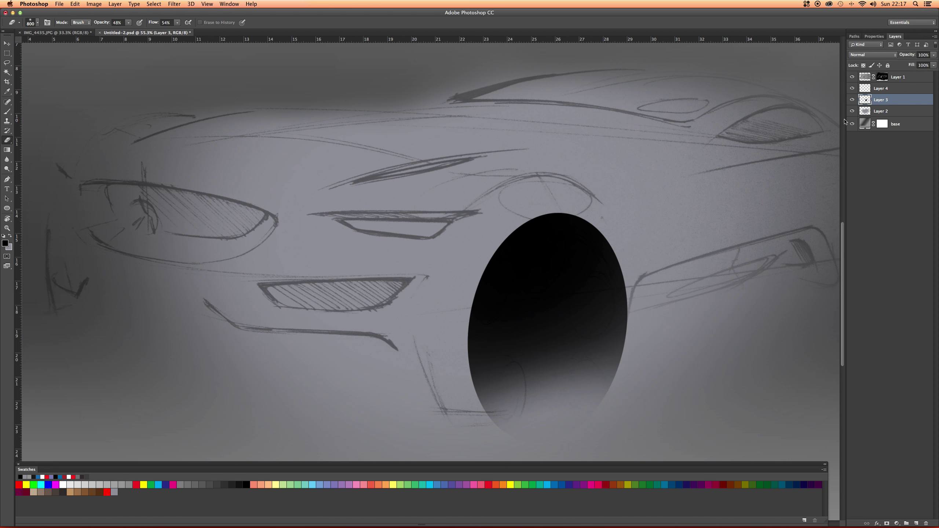
With Layer 4 active, load Path 1 as a selection
left_click(869, 91)
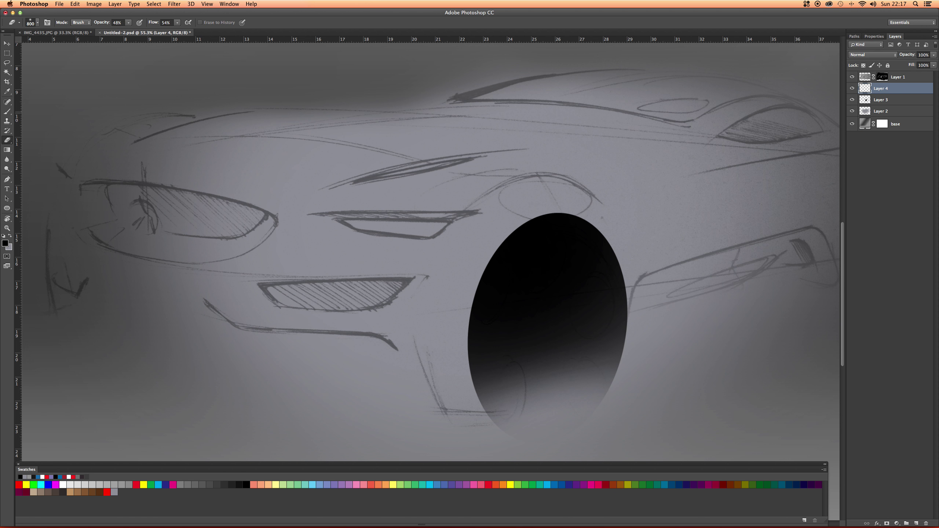
left_click(854, 37)
left_click(861, 56)
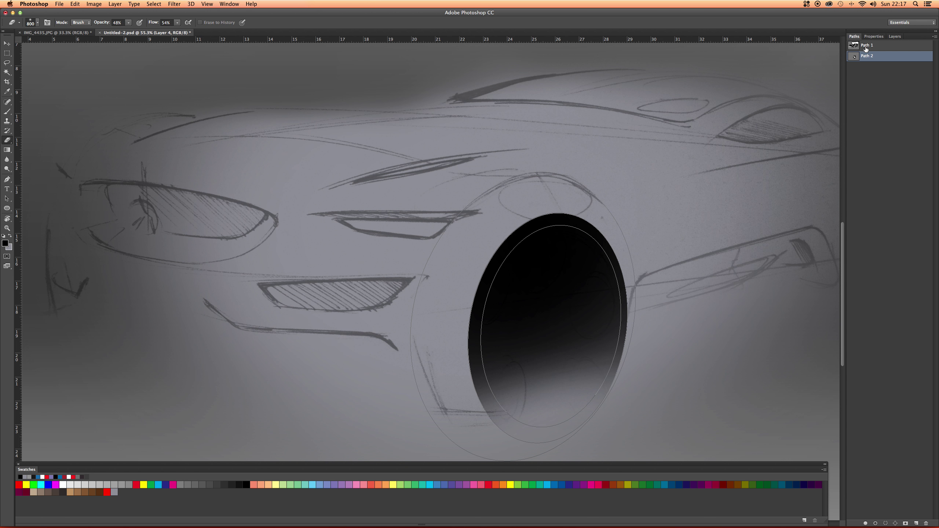
left_click(866, 49)
key("a")
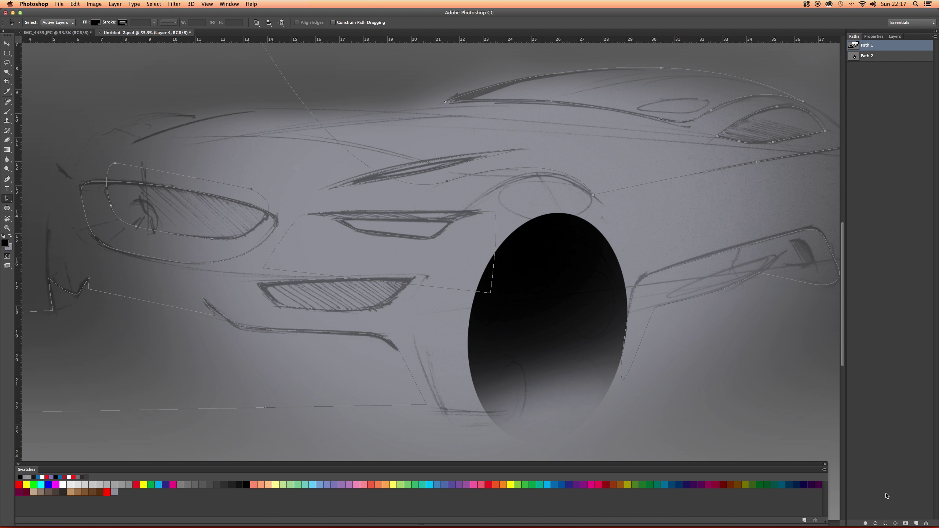
left_click(887, 524)
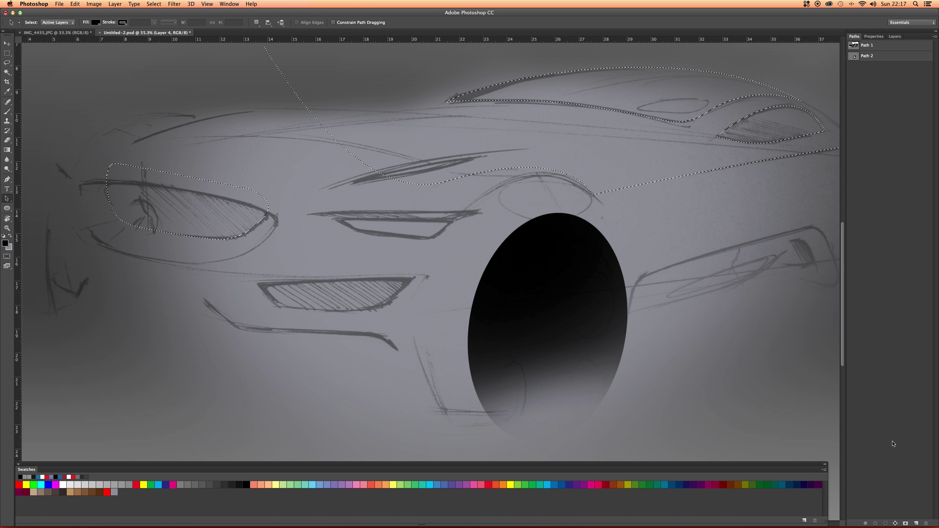
Paint black with a soft brush into the headlight and upper selected area
left_click(895, 36)
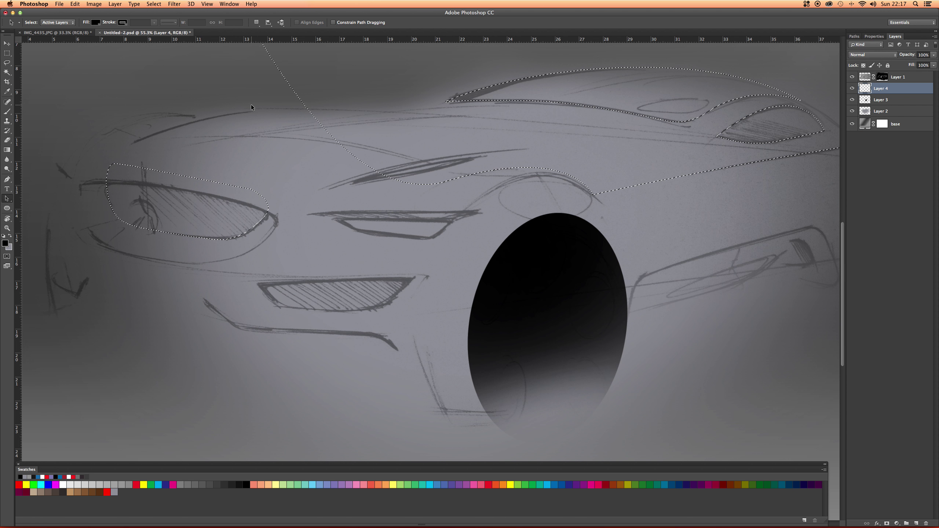
key("b")
left_click_drag(211, 178, 427, 180)
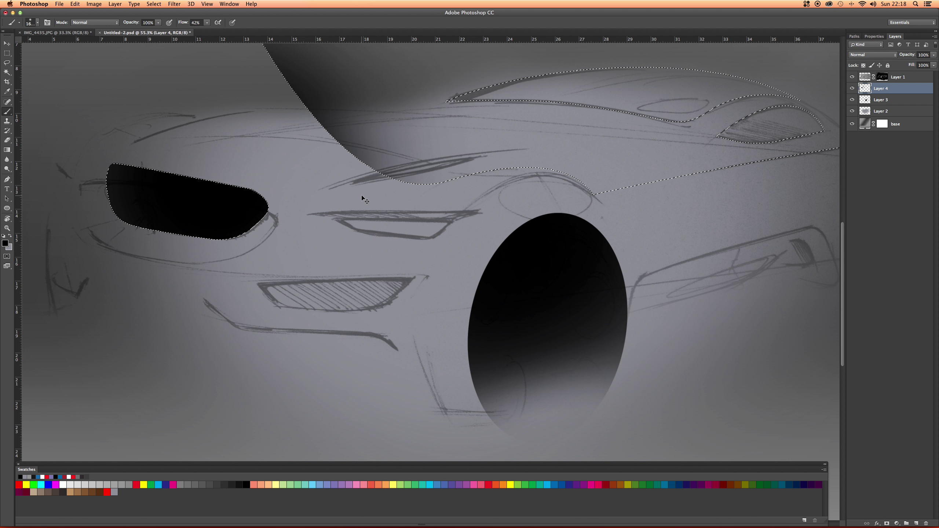
Deselect, reload and drop Path 1 as a selection, then redisplay Path 1's outline
key("super+d")
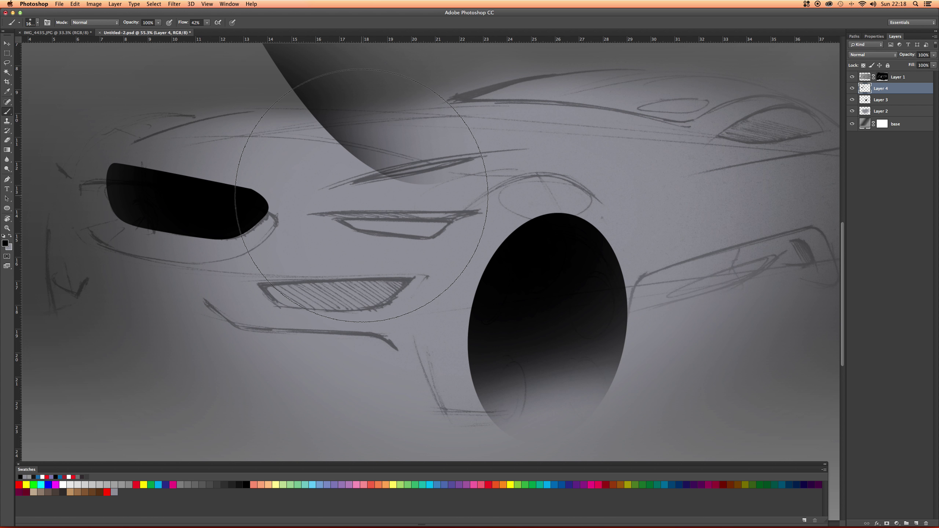
left_click(856, 36)
left_click(860, 48)
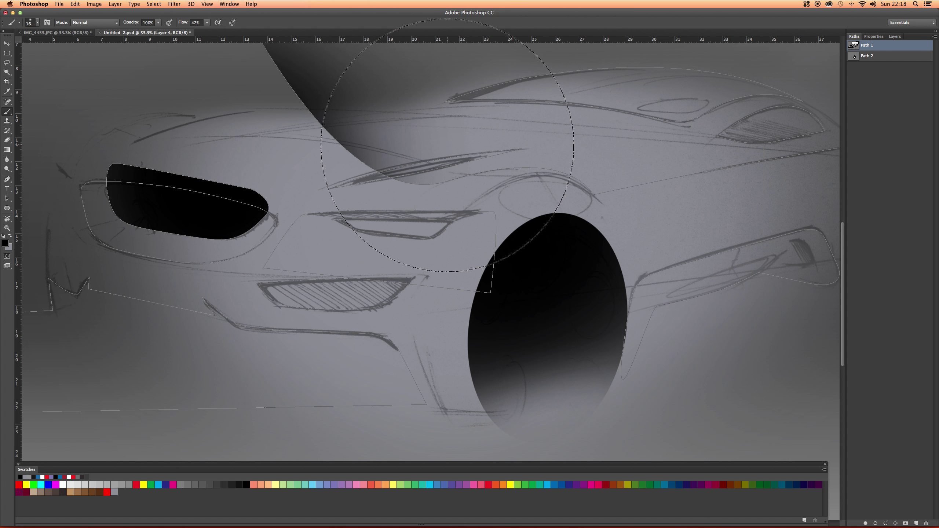
key("a")
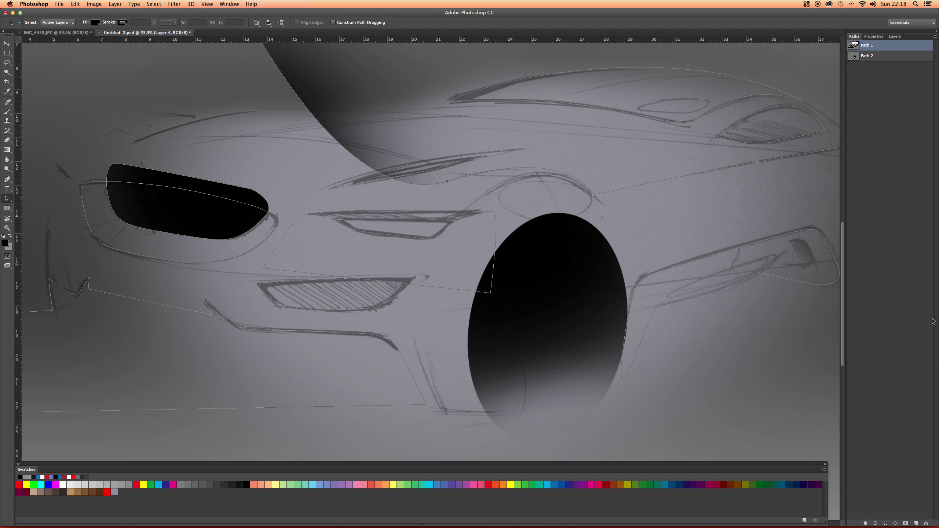
left_click(887, 523)
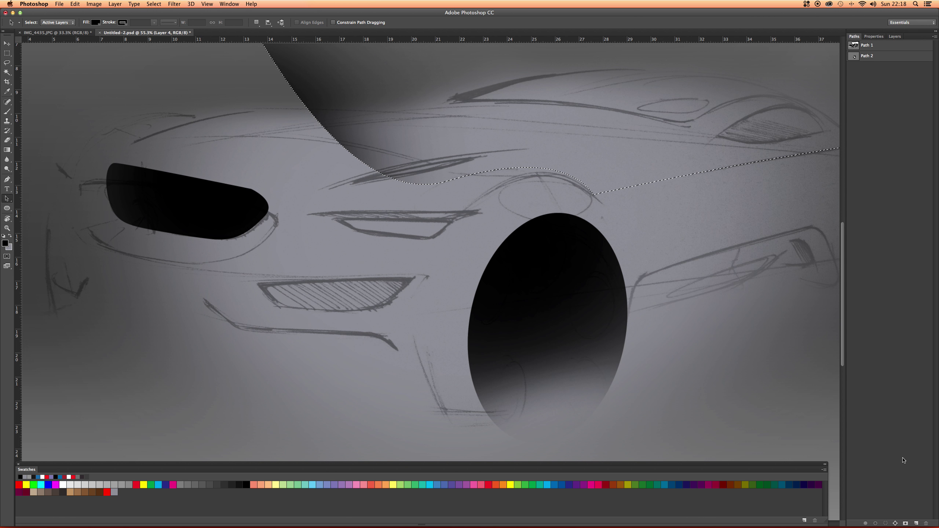
key("super+d")
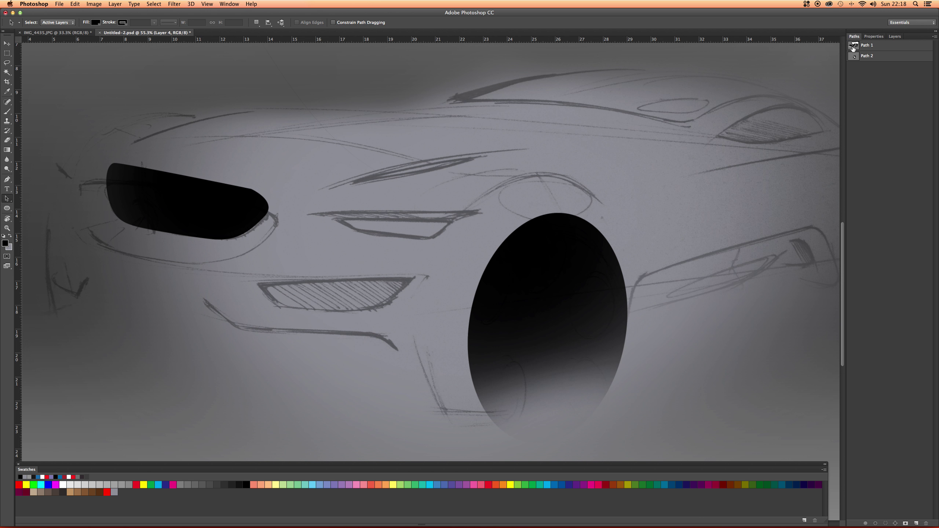
left_click(865, 45)
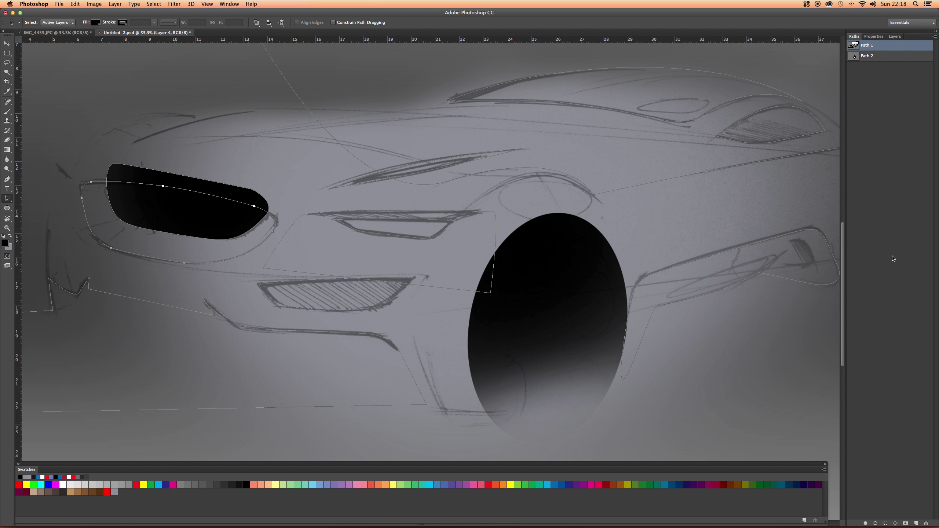
Within the headlight outline selection, erase the top of the black headlight, then deselect
left_click(885, 524)
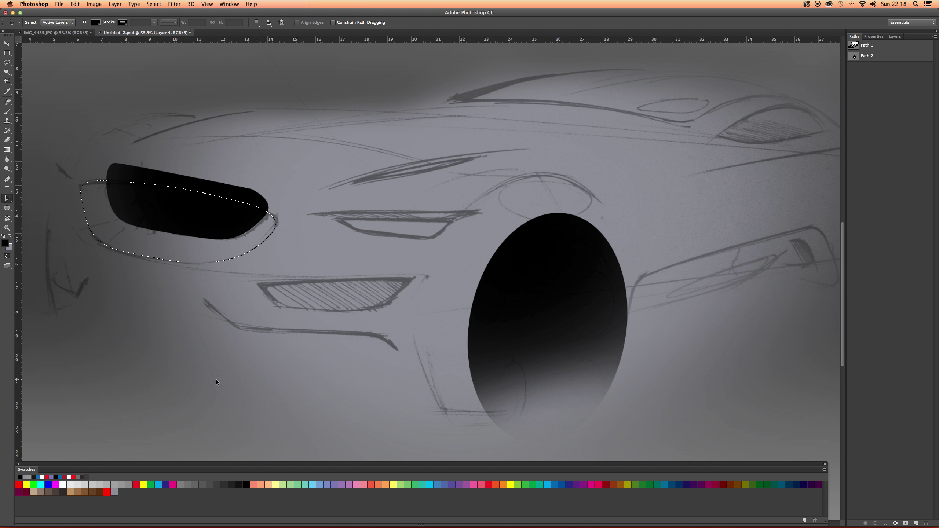
key("e")
mouse_move(122, 206)
left_mouse_down()
mouse_move(249, 231)
mouse_move(173, 197)
mouse_move(256, 215)
mouse_move(98, 166)
mouse_move(311, 209)
mouse_move(153, 171)
mouse_move(259, 202)
mouse_move(56, 164)
mouse_move(172, 184)
mouse_move(129, 175)
mouse_move(158, 181)
left_mouse_up()
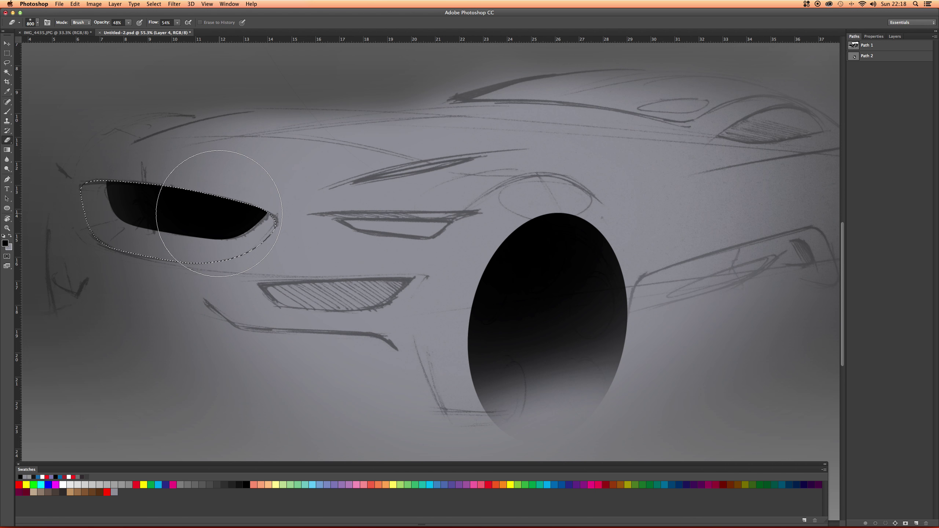
key("cmd+d")
Pan the sketch left to reveal the roof and redisplay Path 1's outline
key("super+r")
left_click_drag(619, 141, 551, 155)
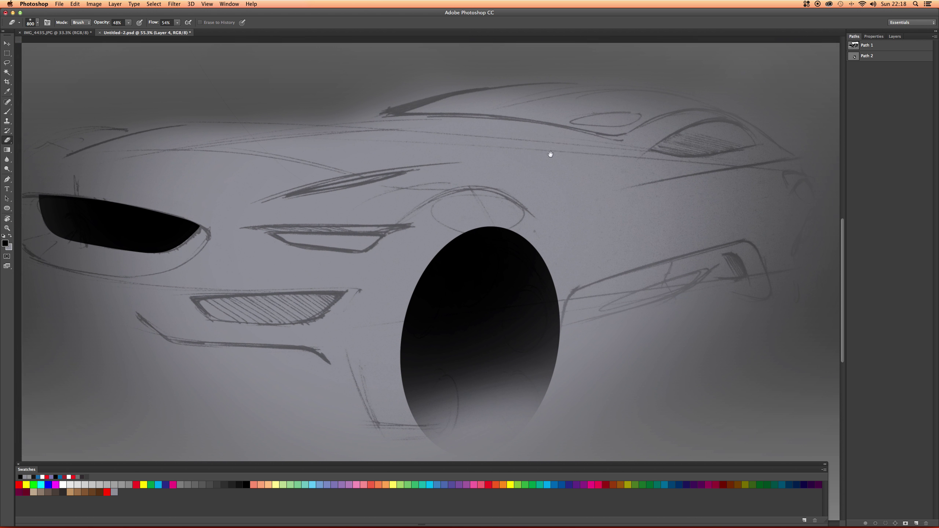
left_click(865, 50)
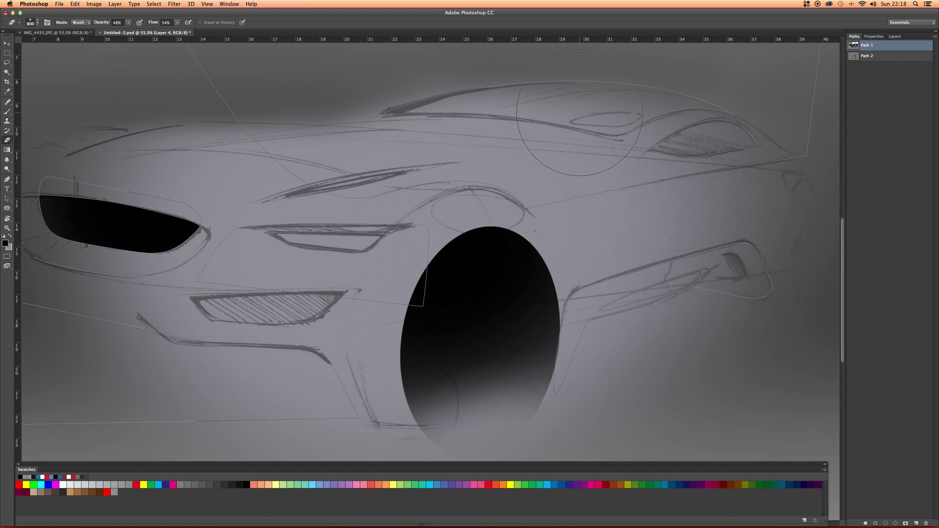
Load the roof window path as a selection and paint the windscreen dark grey
key("a")
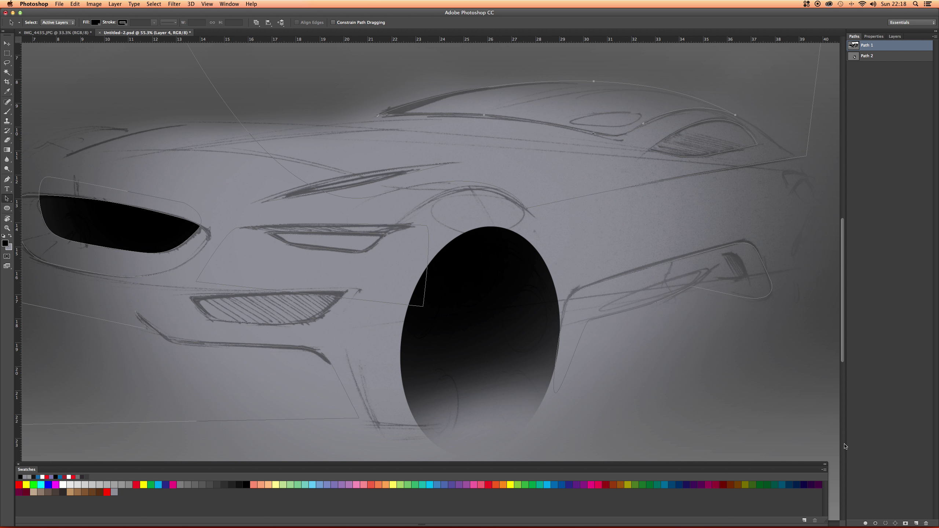
left_click(886, 524)
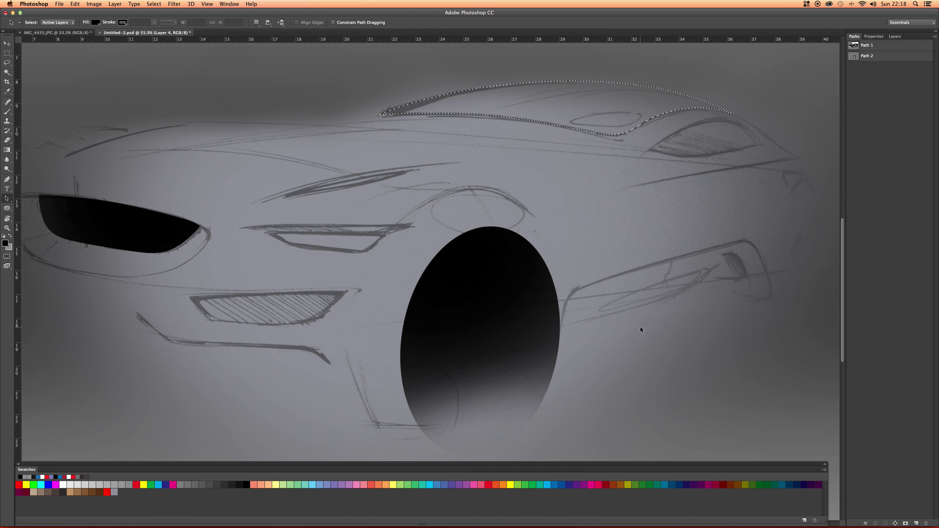
key("b")
mouse_move(402, 218)
left_mouse_down()
mouse_move(518, 192)
mouse_move(555, 207)
mouse_move(488, 207)
mouse_move(601, 224)
mouse_move(576, 232)
left_mouse_up()
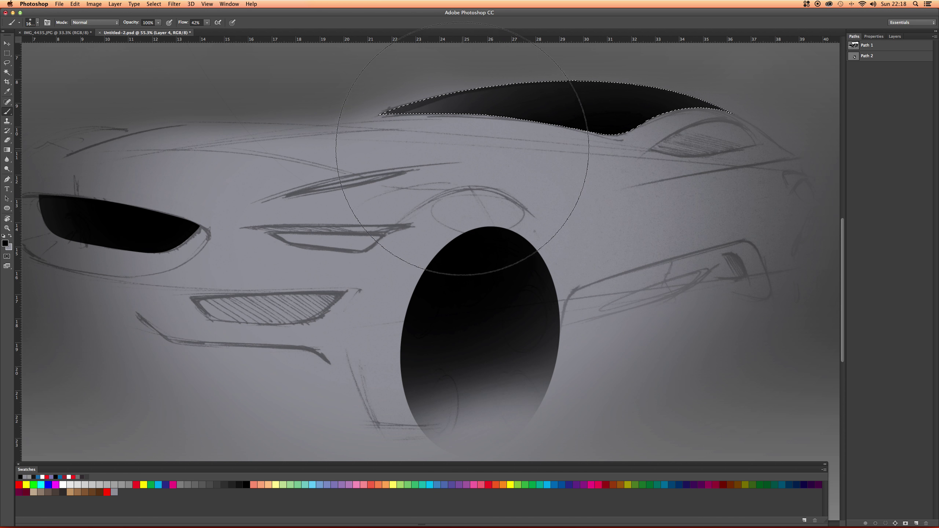
With an enlarged eraser, soften the windscreen's left end into a fade
key("e")
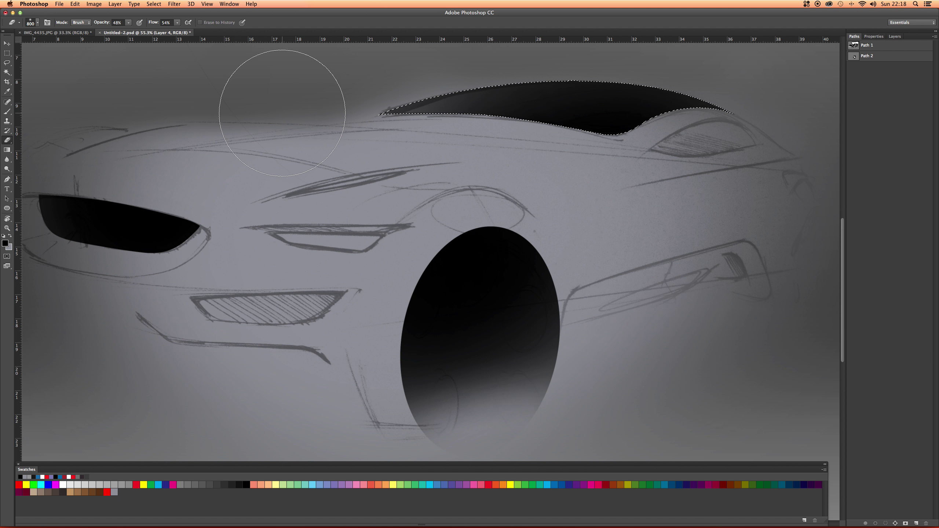
key("bracketright")
key("bracketright")
key("bracketright")
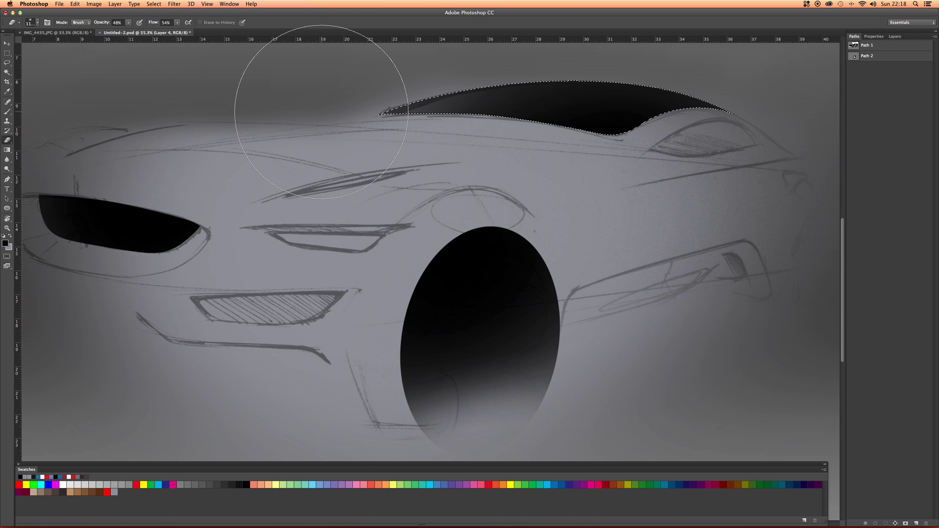
left_click_drag(331, 100, 310, 143)
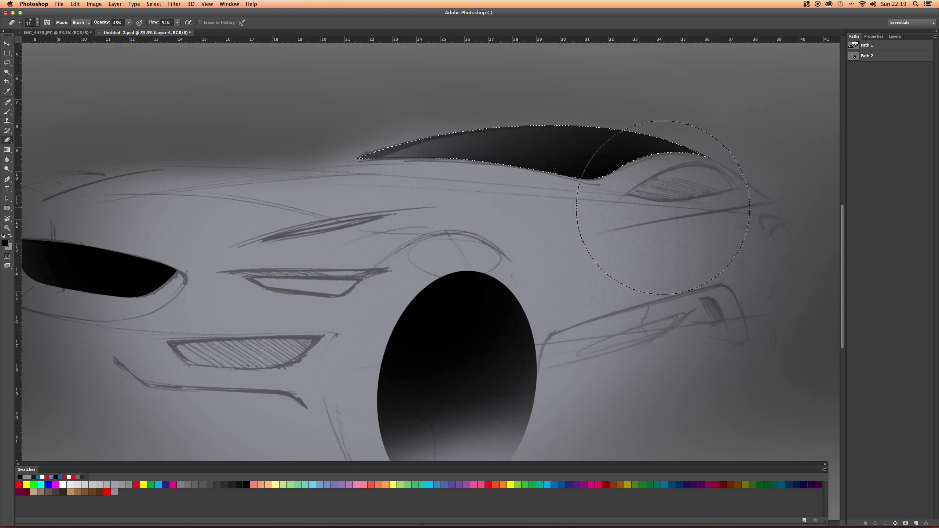
Clear the roof selection, load the rear side window path and paint it dark
key("super+d")
left_click(855, 49)
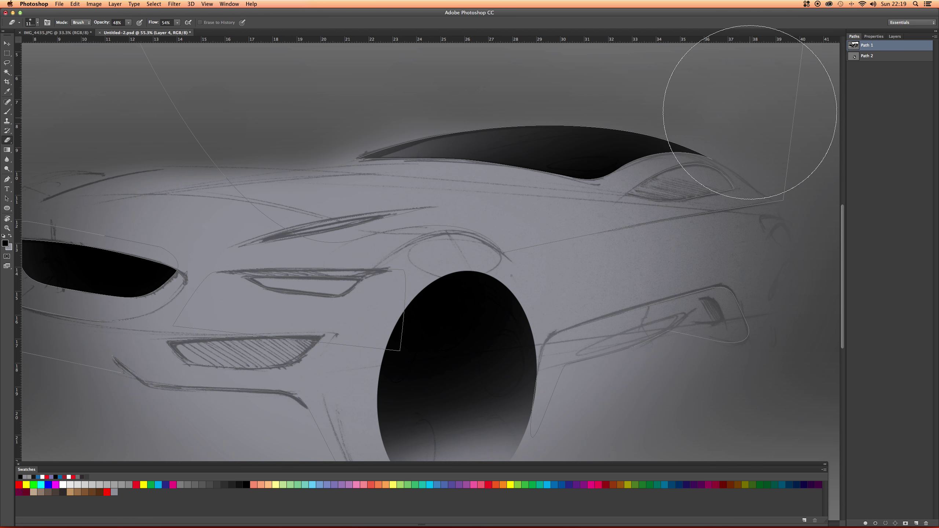
key("a")
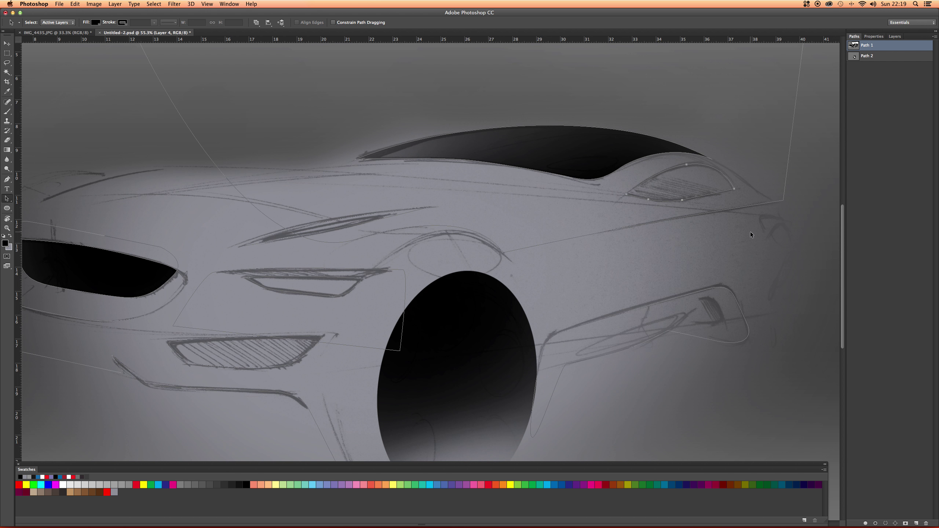
left_click(884, 523)
left_click(900, 367)
key("b")
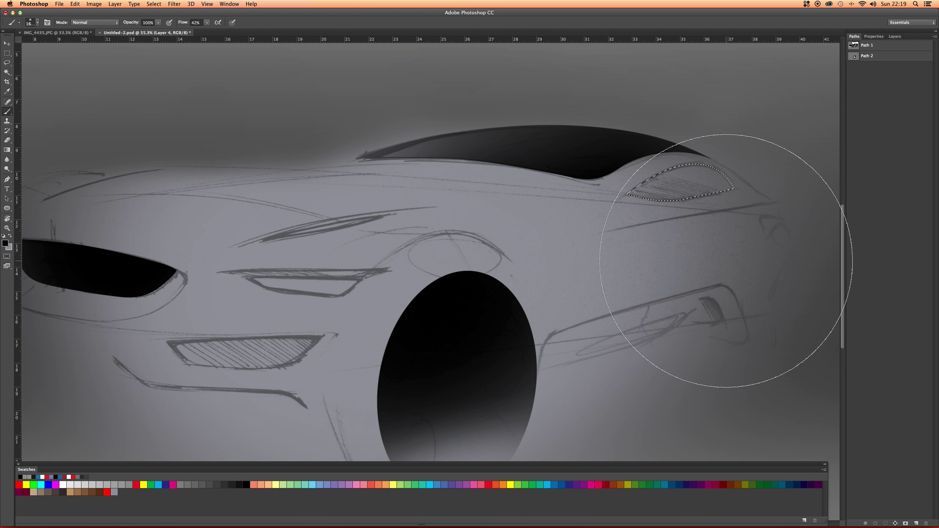
left_click_drag(628, 255, 525, 241)
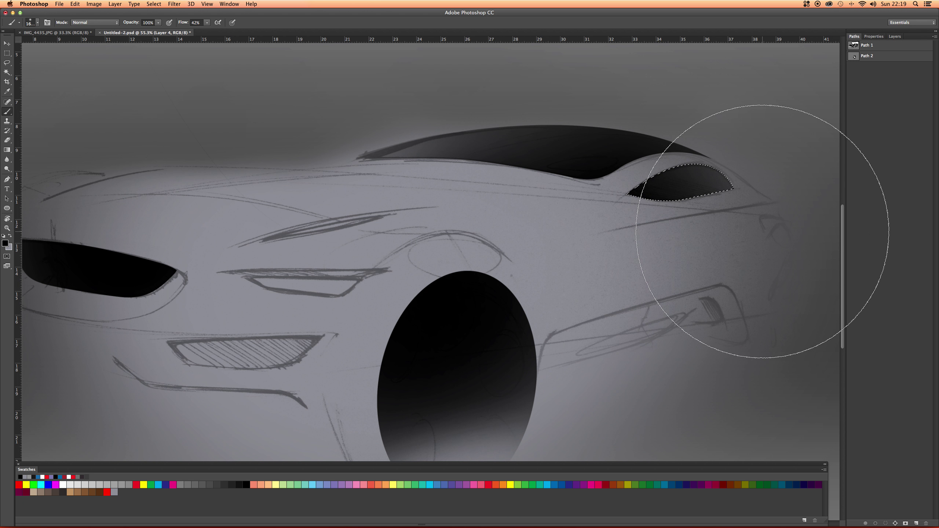
Shrink the brush to 125, deselect, and zoom out to the whole page
key("bracketleft")
key("bracketleft")
key("bracketleft")
key("bracketleft")
key("bracketleft")
key("bracketleft")
key("bracketleft")
key("bracketleft")
key("bracketleft")
key("bracketleft")
key("bracketleft")
key("bracketleft")
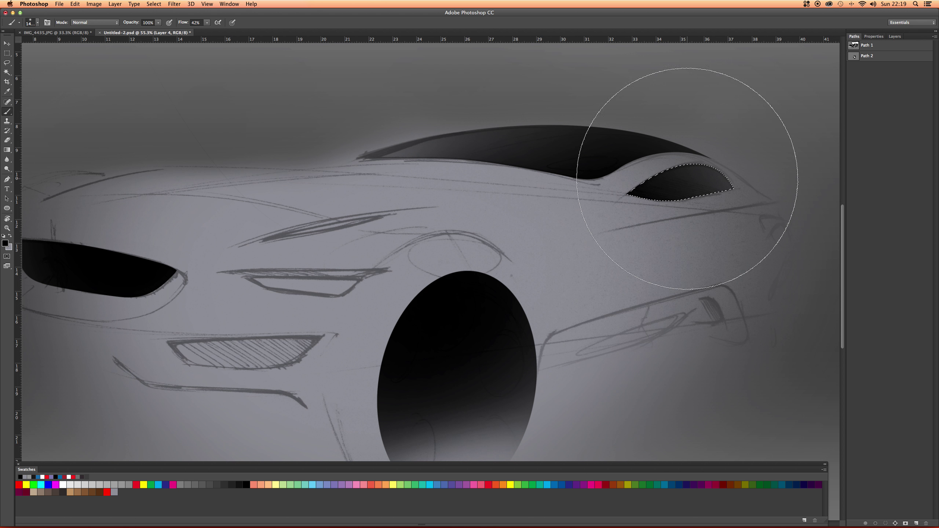
key("bracketleft")
key("bracketleft")
key("bracketleft")
key("bracketleft")
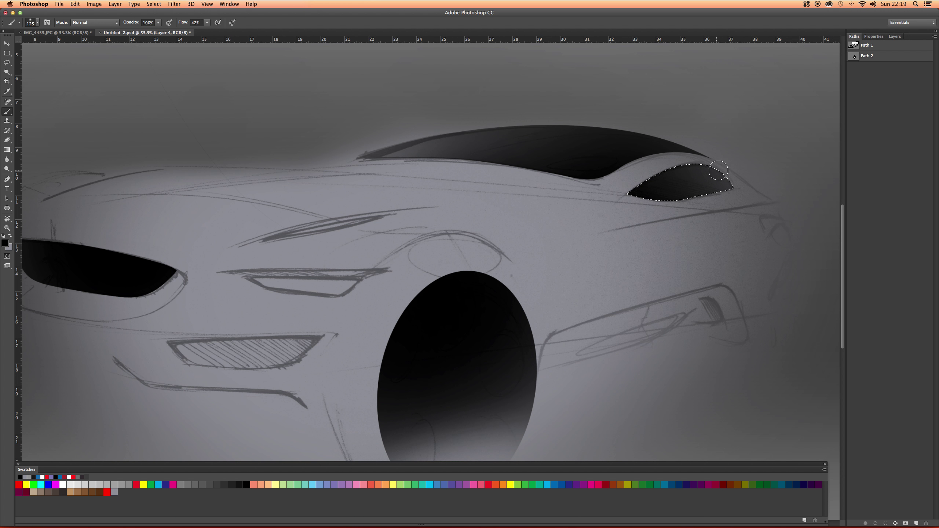
key("super+d")
left_click(510, 165, "alt+super")
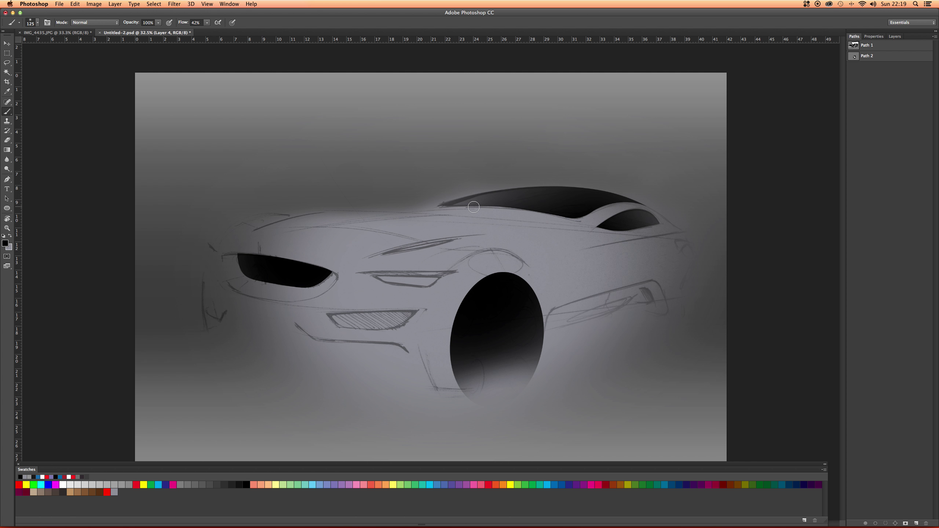
Load the Path 1 headlight outline as a selection
key("z")
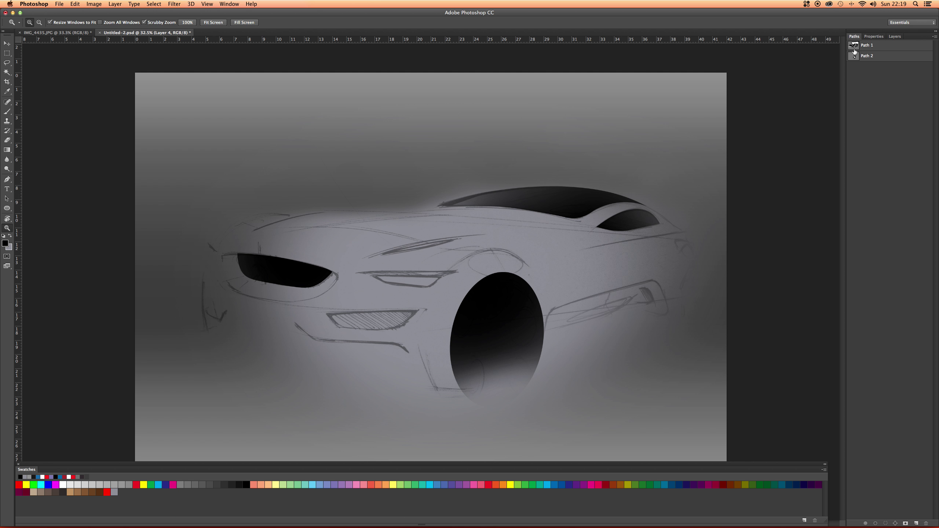
left_click(854, 47)
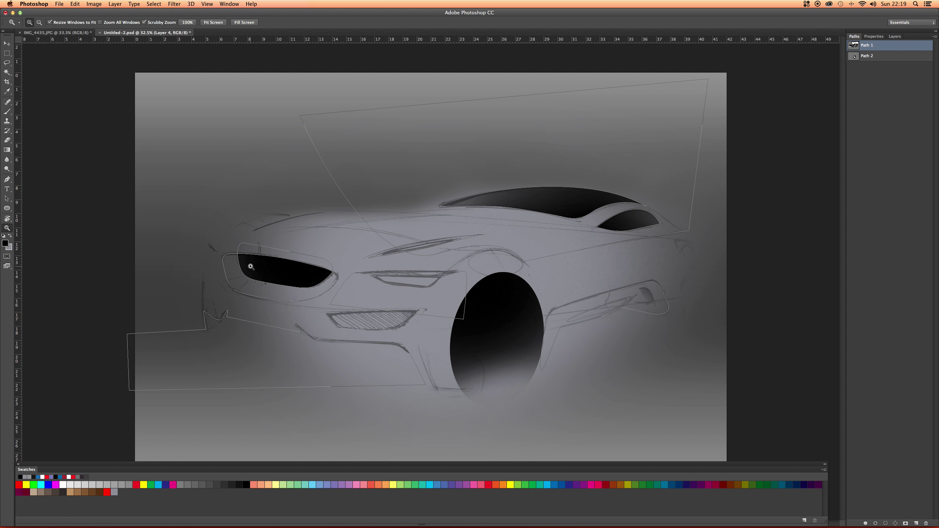
key("a")
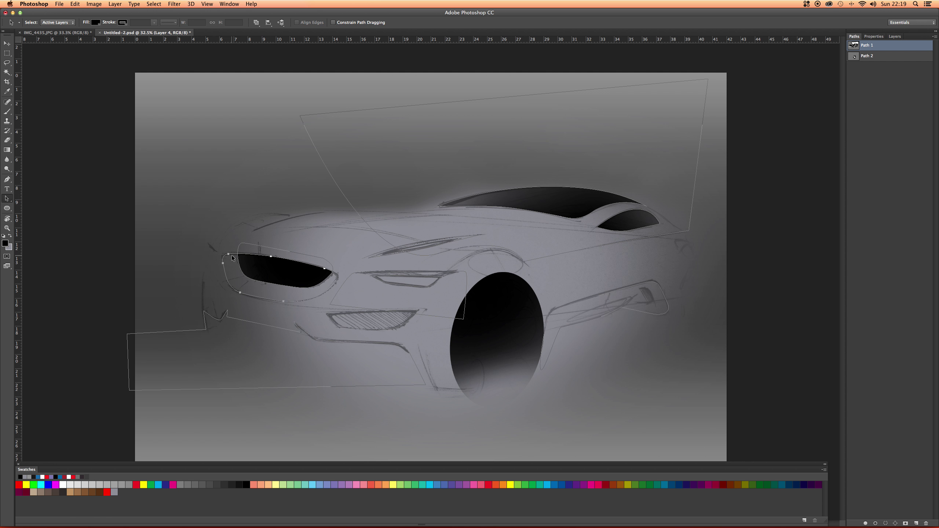
scroll(398, 283, "up", 5)
scroll(398, 283, "down", 4)
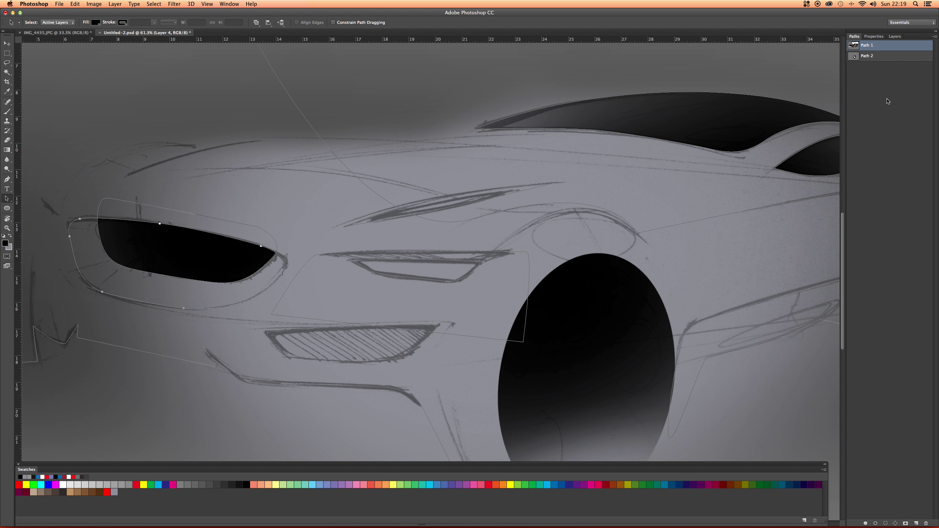
left_click(885, 523)
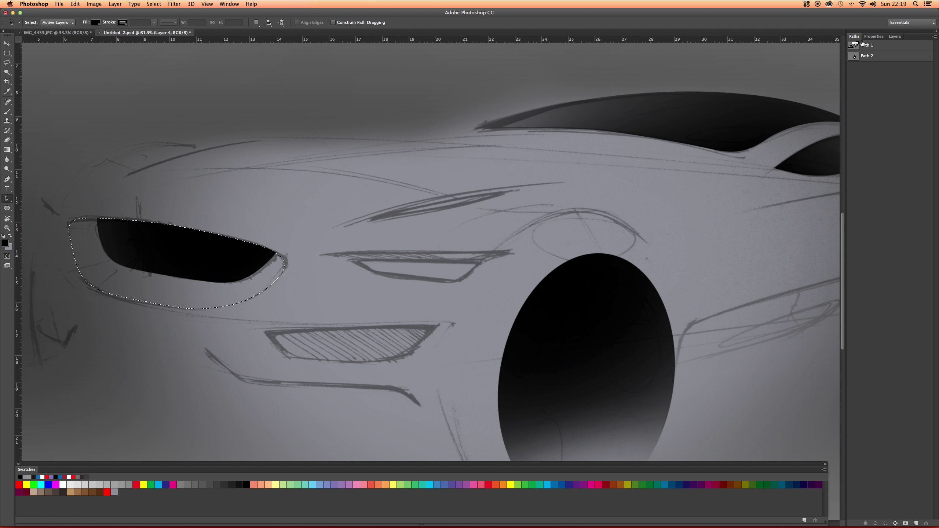
Add a new empty layer above Layer 3
left_click(874, 36)
left_click(895, 36)
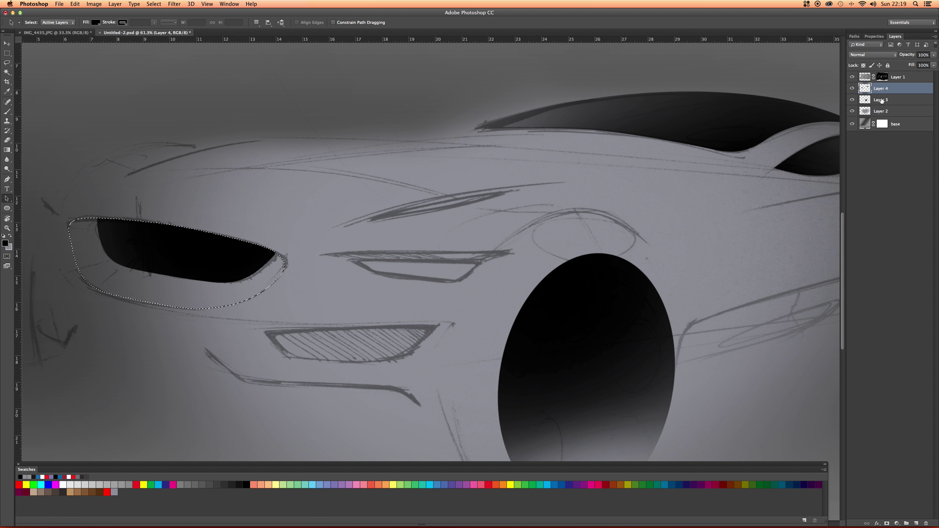
left_click(882, 100)
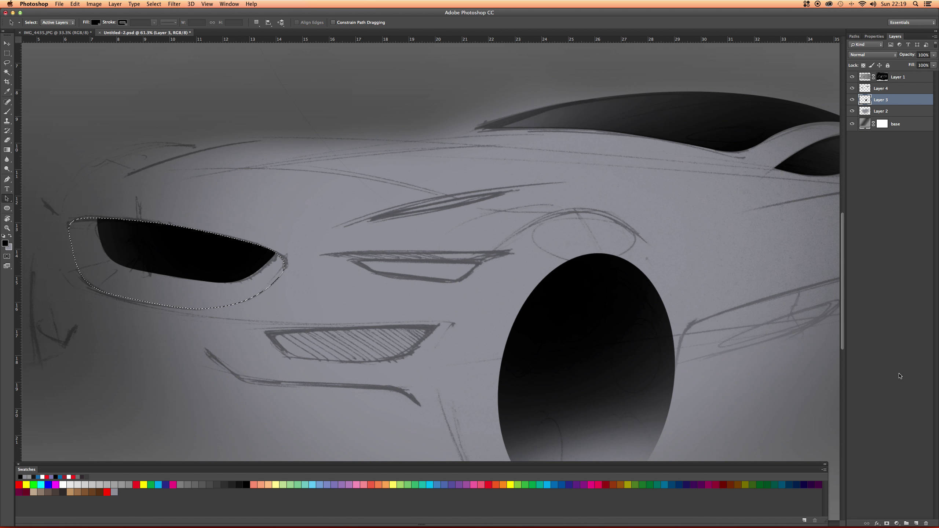
left_click(918, 523)
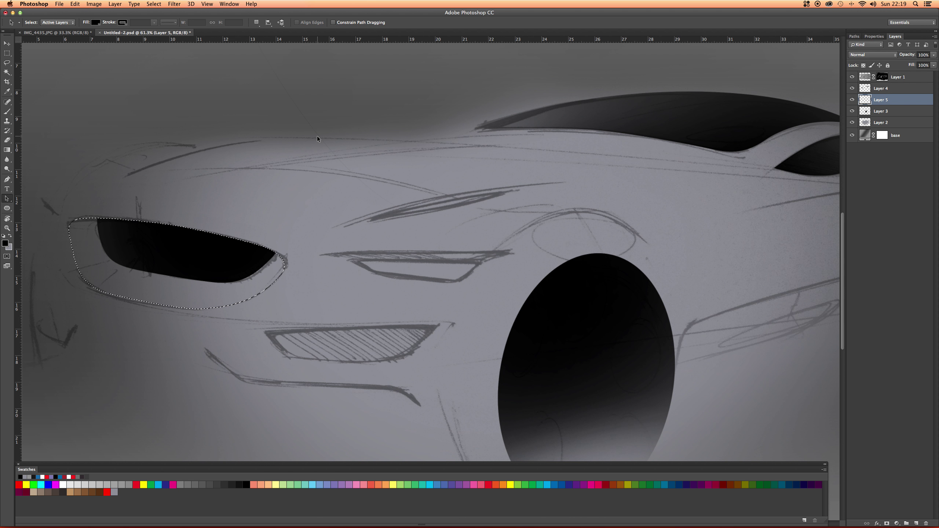
Paint soft black shading inside the headlight with an 800 px brush, then deselect
key("b")
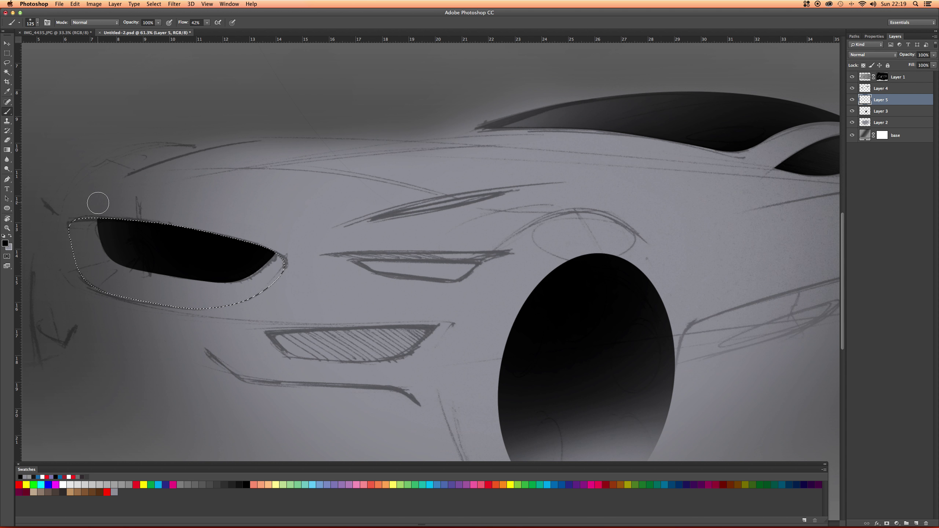
key("bracketright")
key("bracketright")
key("bracketright")
key("bracketright")
key("bracketright")
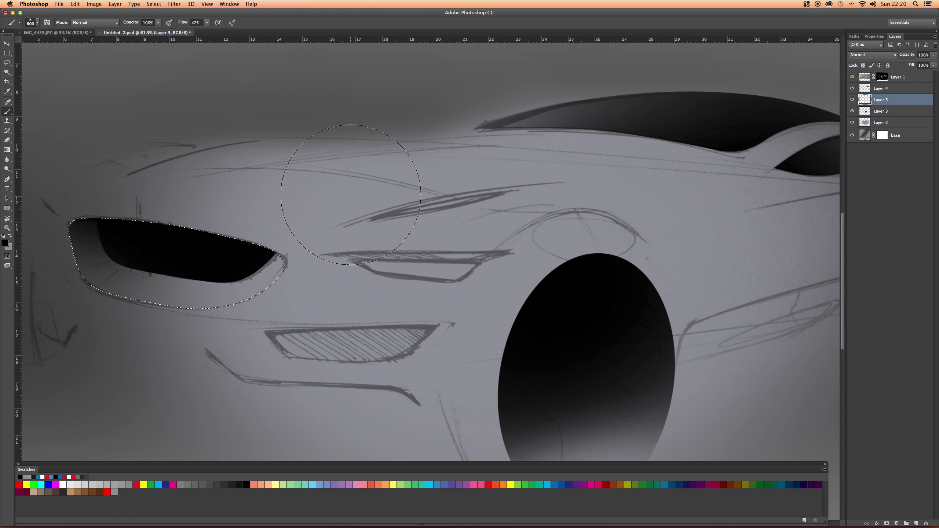
left_click_drag(314, 202, 318, 211)
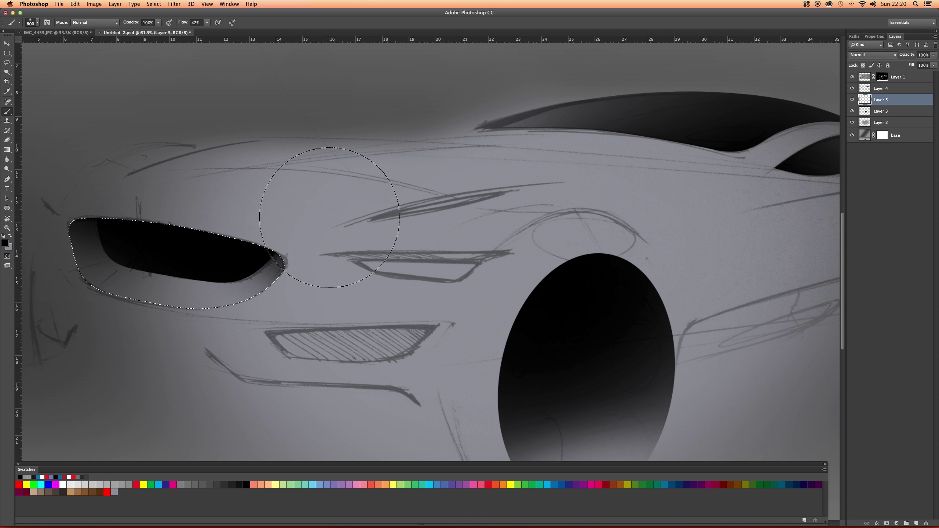
mouse_move(304, 172)
left_mouse_down()
mouse_move(327, 236)
mouse_move(94, 189)
left_mouse_up()
mouse_move(250, 218)
left_mouse_down()
mouse_move(267, 216)
mouse_move(104, 199)
mouse_move(273, 214)
mouse_move(164, 226)
left_mouse_up()
key("ctrl+d")
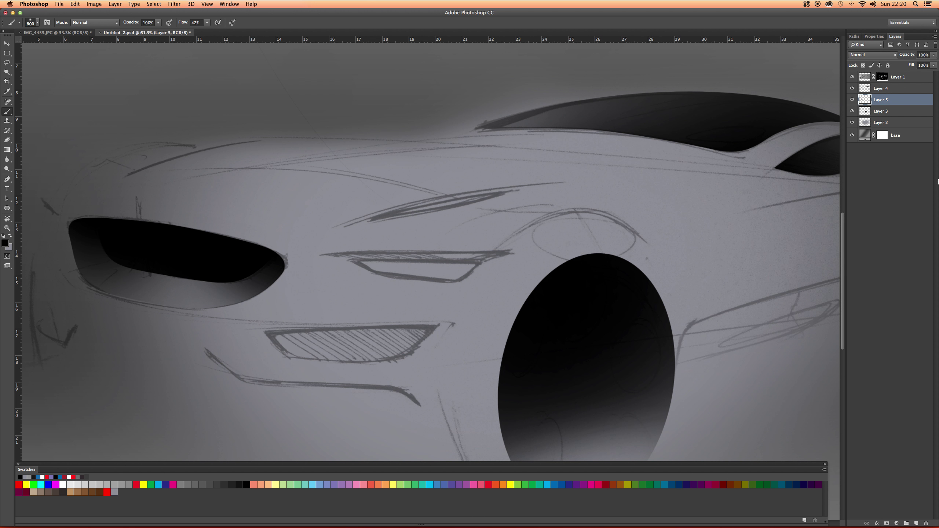
Lower Layer 5's opacity to about 85% to lighten the shading
left_click(936, 57)
left_click(920, 64)
left_click_drag(924, 65, 927, 65)
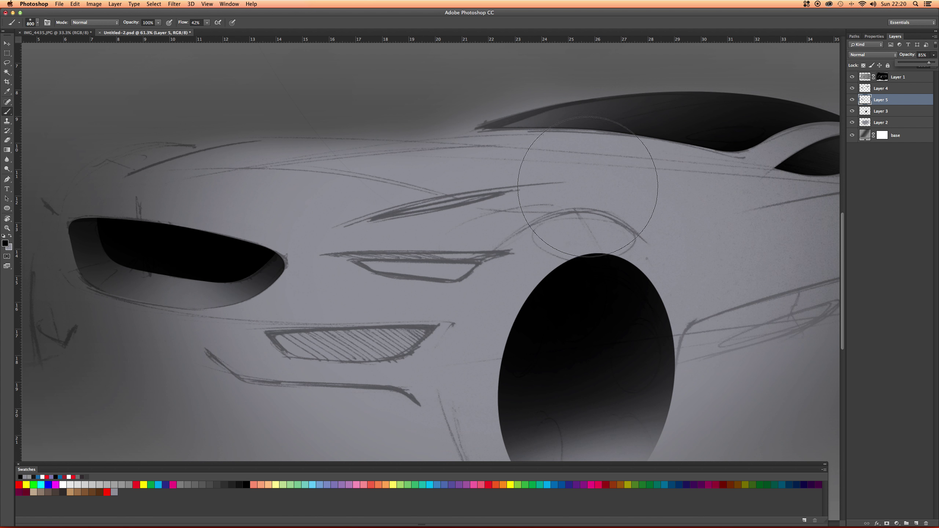
Create Layer 6 and load the Path 1 headlight outline as a selection
key("e")
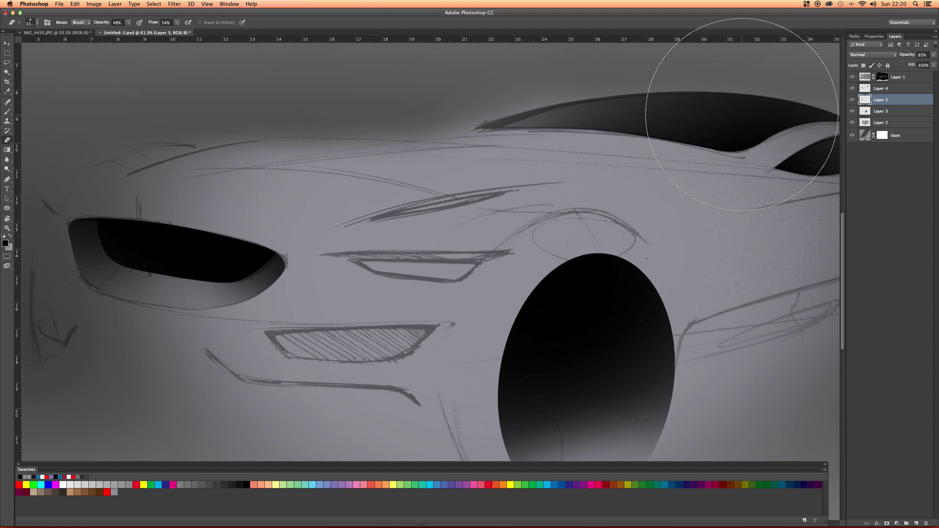
left_click(915, 523)
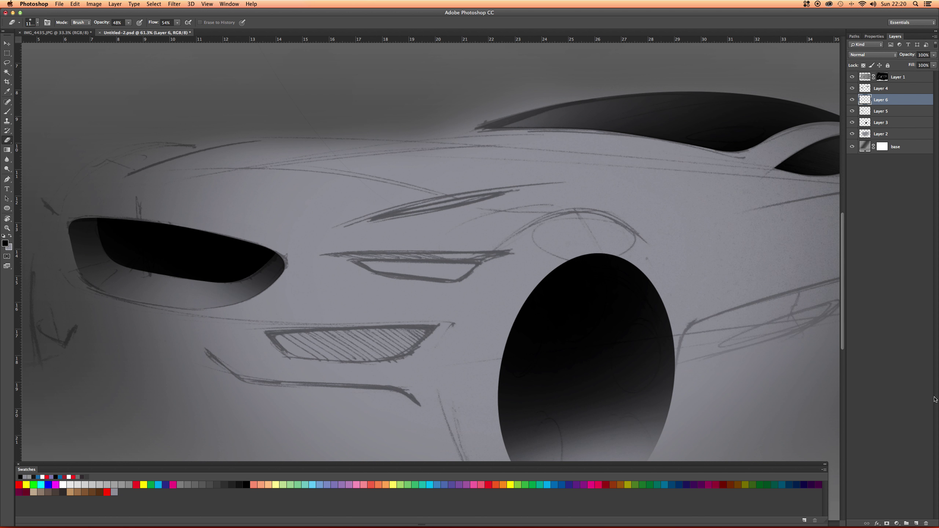
left_click(855, 36)
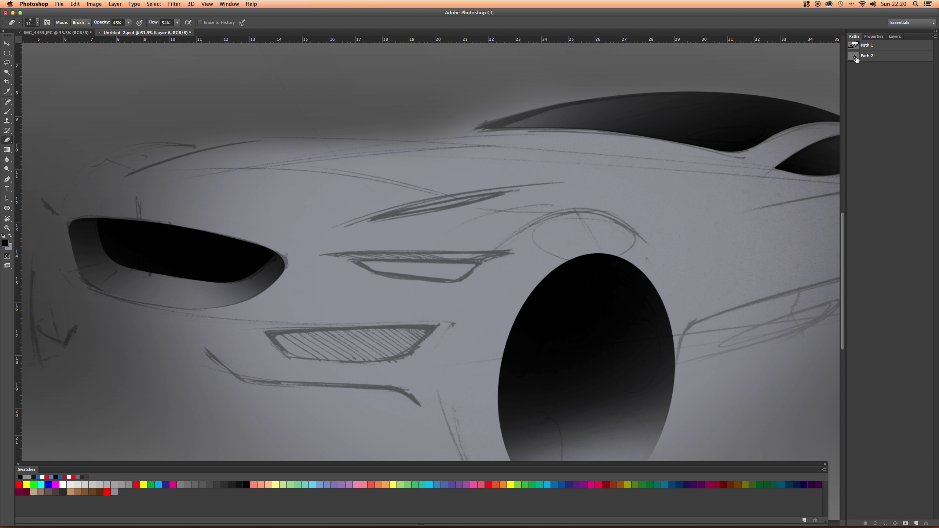
left_click(857, 59)
left_click(885, 45)
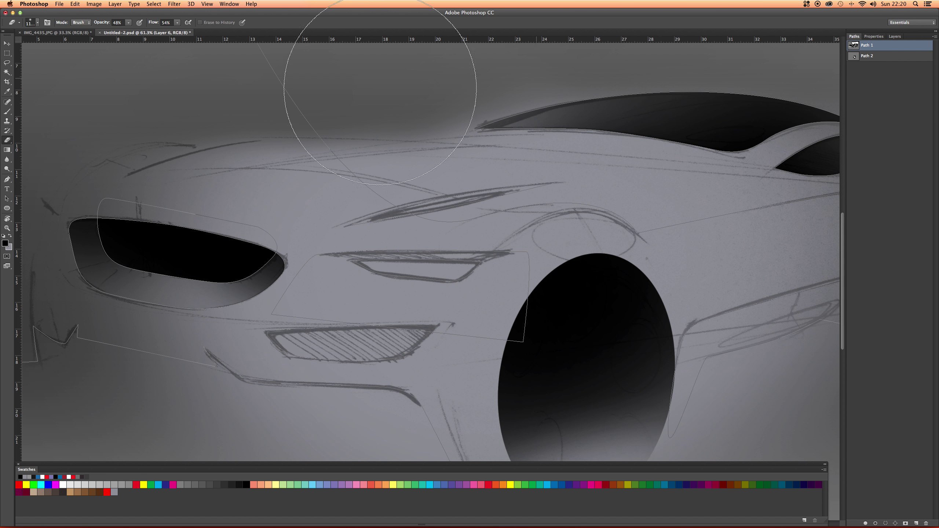
key("a")
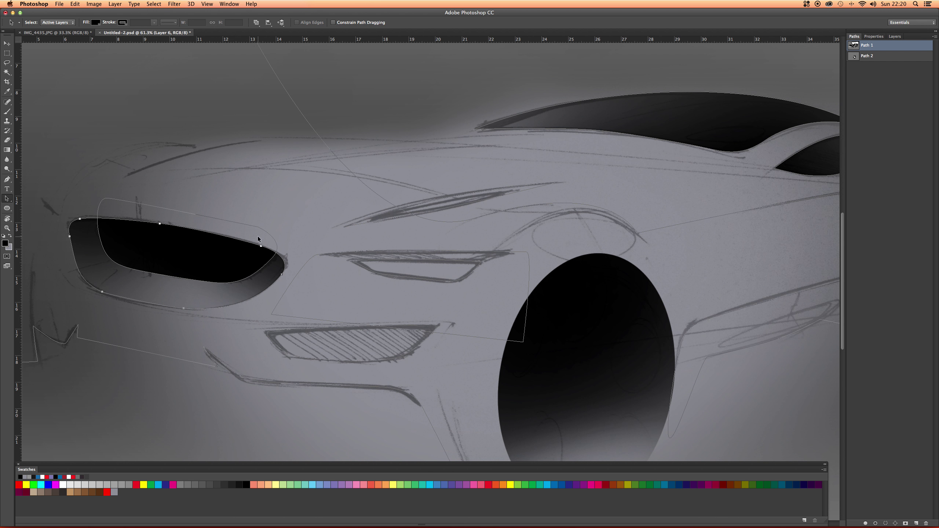
left_click(882, 523)
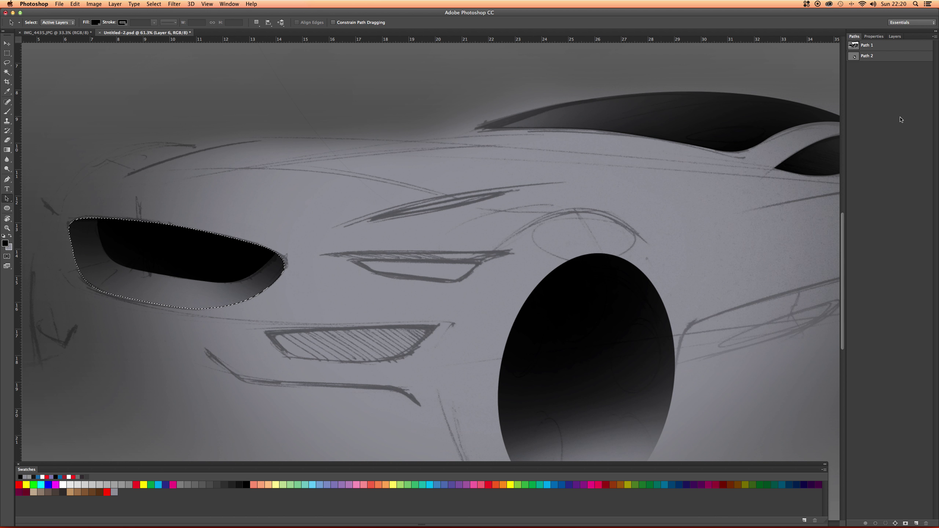
left_click(895, 36)
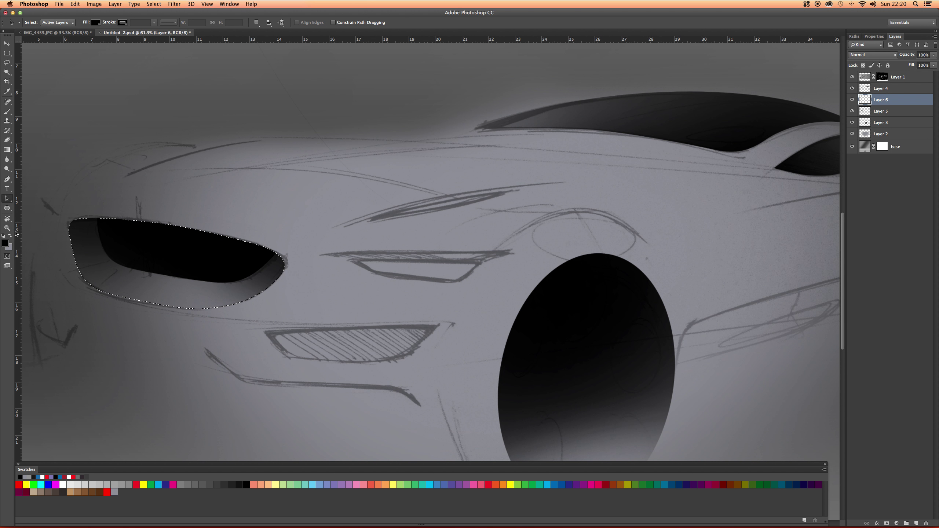
Paint a white glow along the headlight's lower edge, then deselect
left_click(9, 236)
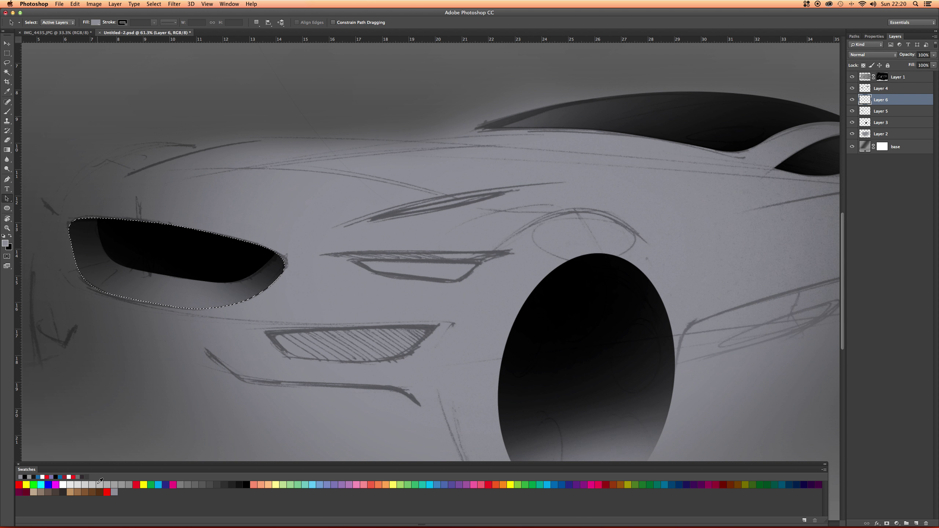
left_click(62, 485)
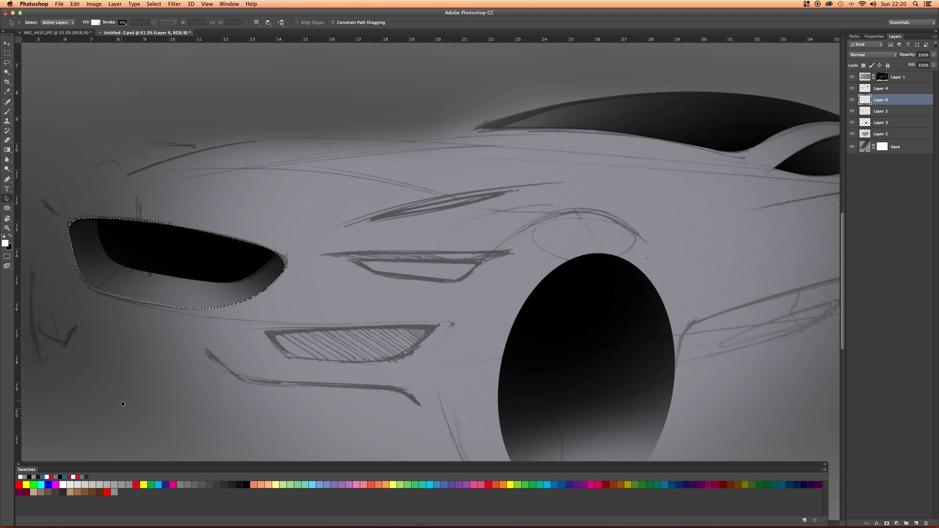
key("b")
mouse_move(126, 388)
left_mouse_down()
mouse_move(141, 354)
mouse_move(126, 359)
mouse_move(151, 390)
mouse_move(150, 378)
mouse_move(135, 411)
left_mouse_up()
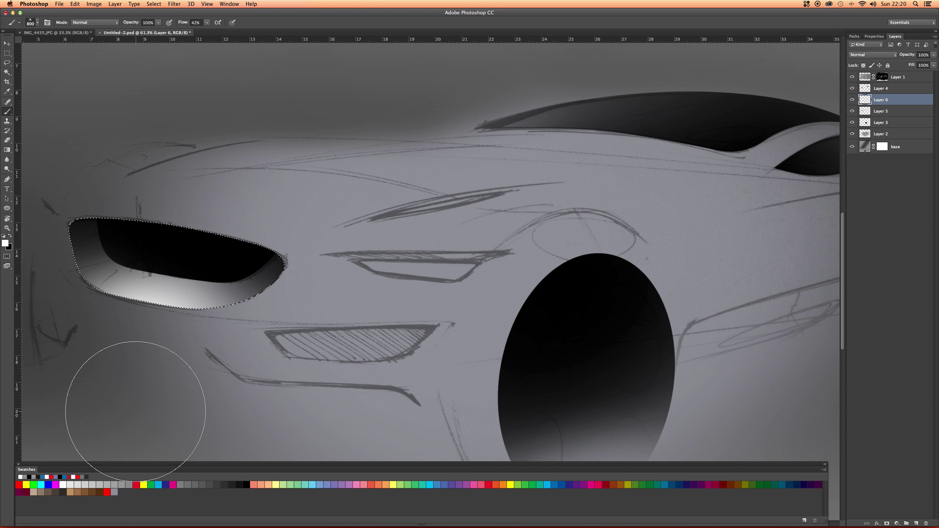
key("ctrl+d")
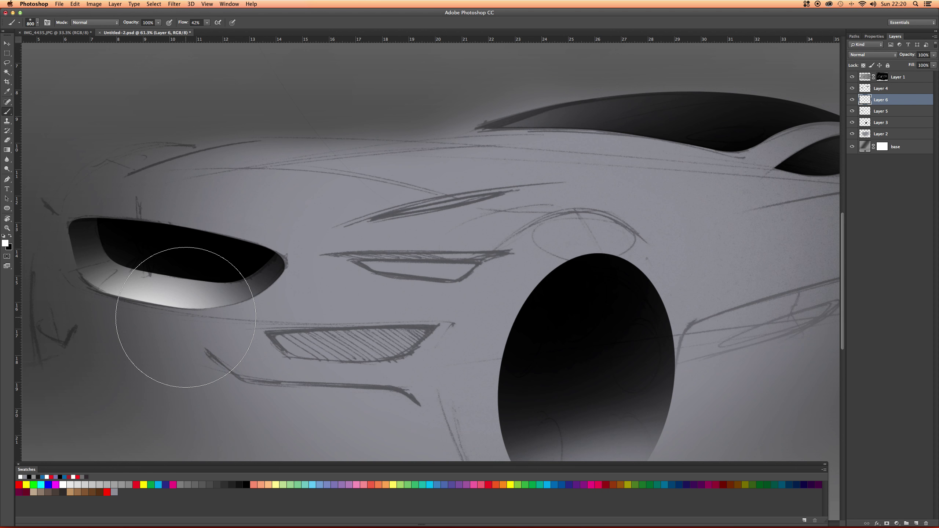
scroll(185, 317, "down", 4)
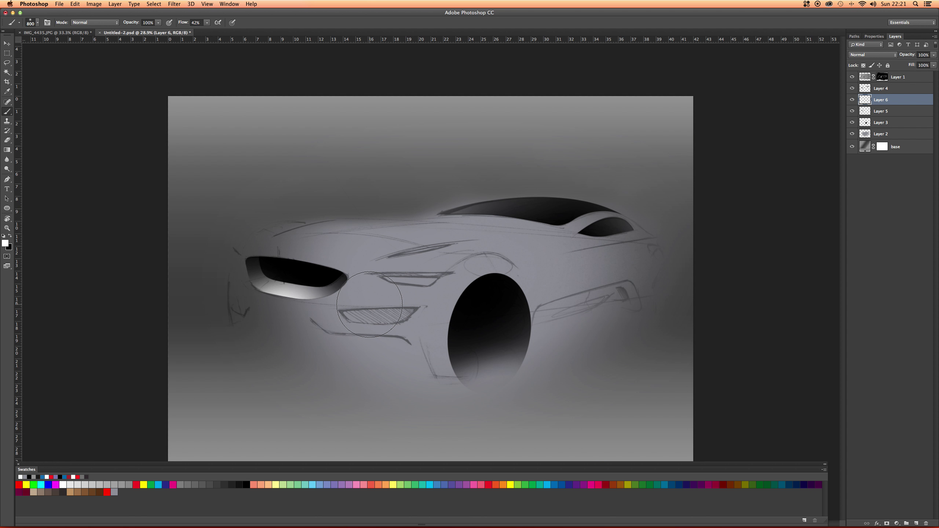
scroll(370, 305, "up", 5)
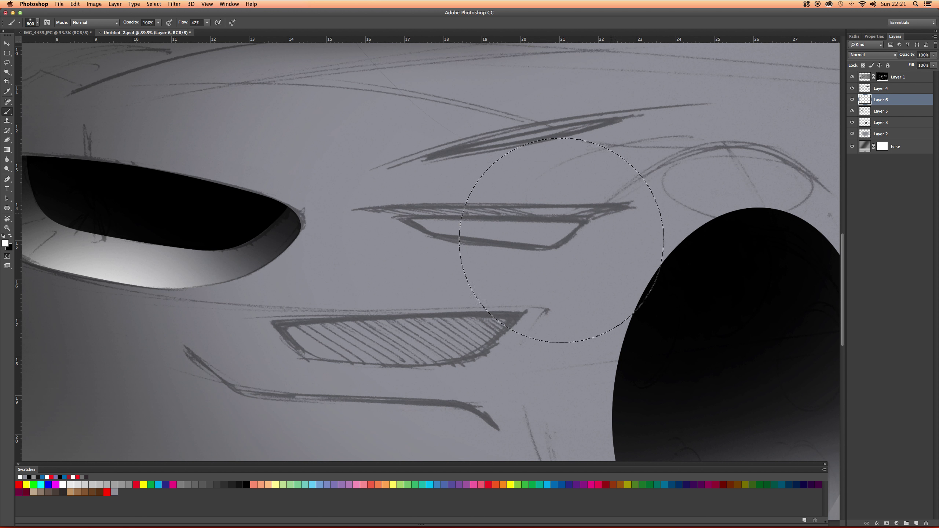
Load the Path 1 headlight-area outline as a selection
left_click(855, 37)
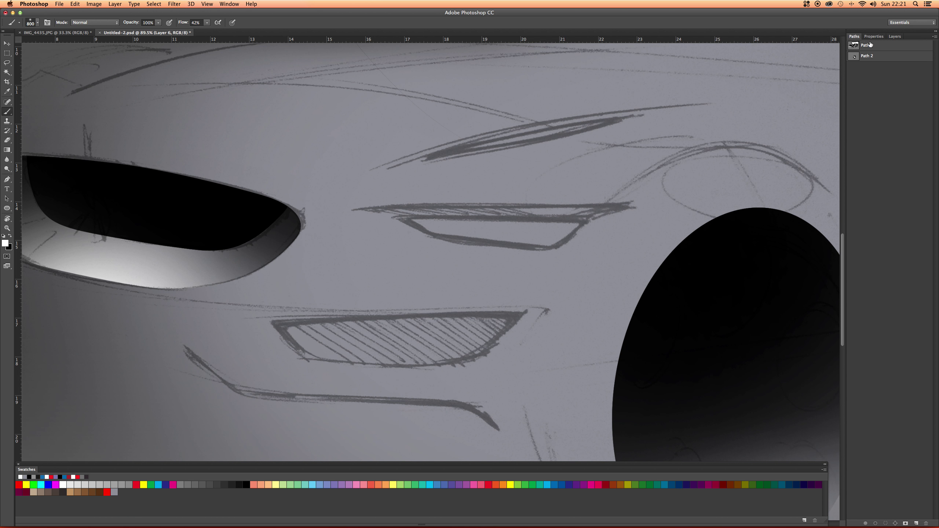
left_click(853, 46)
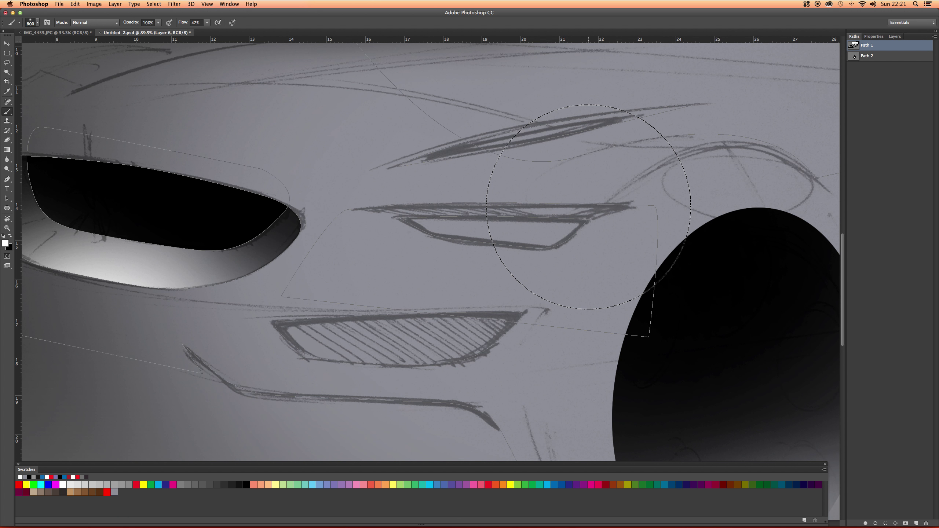
key("a")
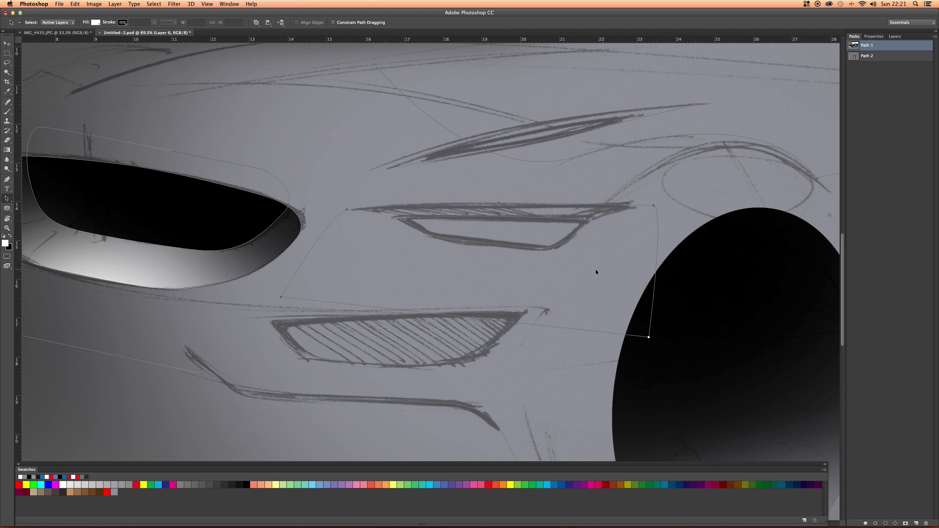
left_click(886, 523)
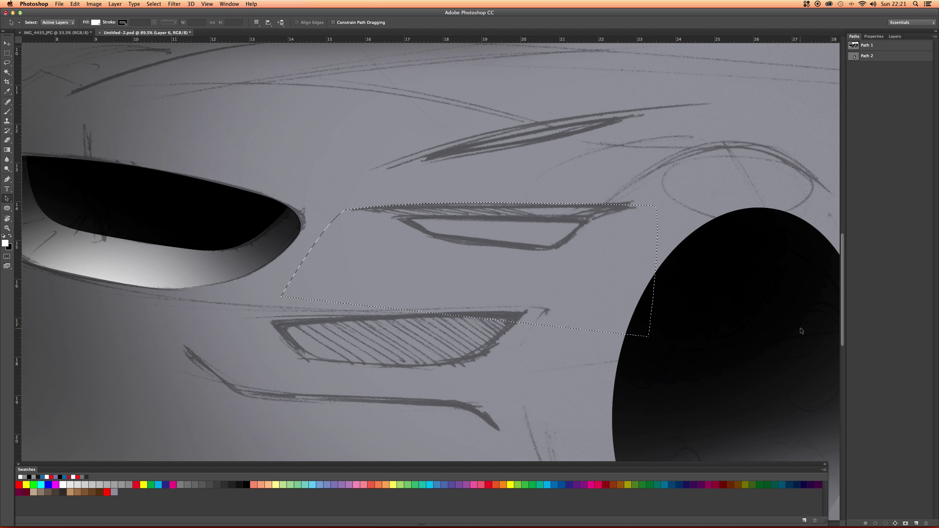
Briefly toggle the reflection layer's visibility, then add new empty Layer 7
left_click(893, 36)
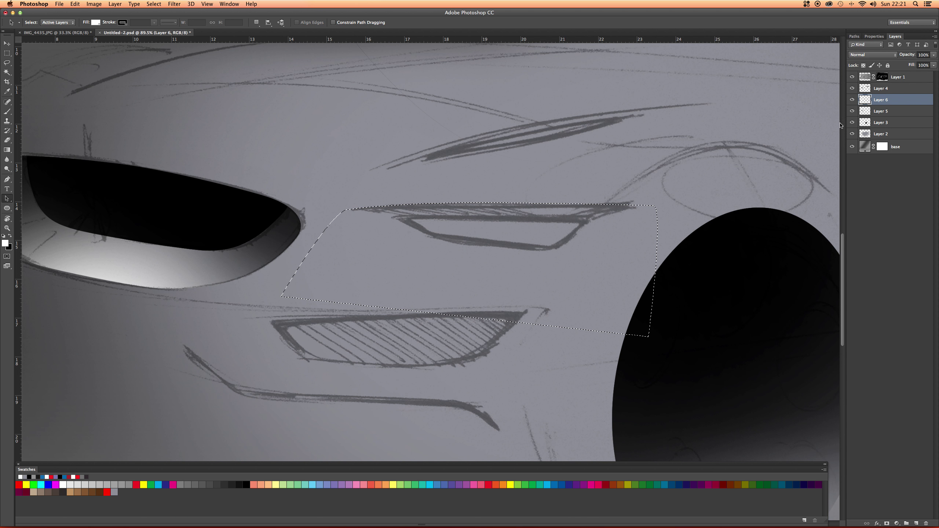
left_click(854, 103)
left_click(854, 104)
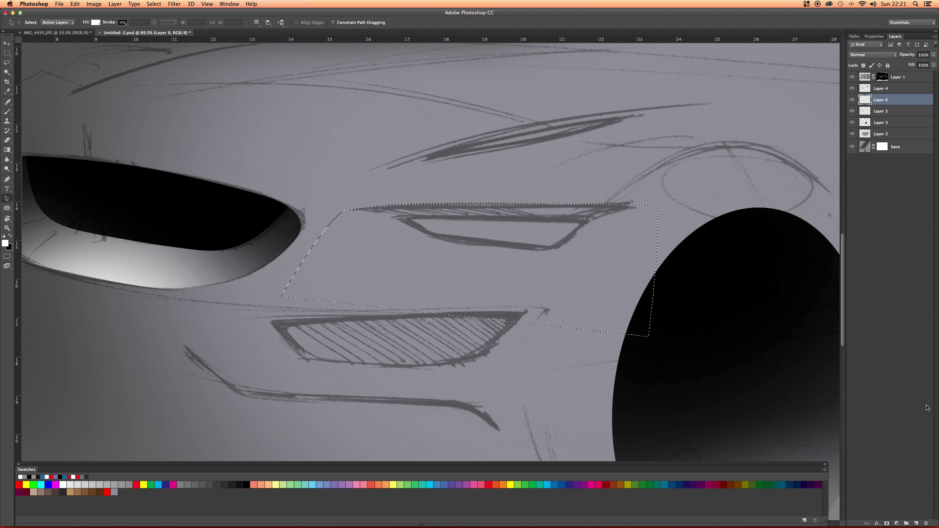
left_click(918, 523)
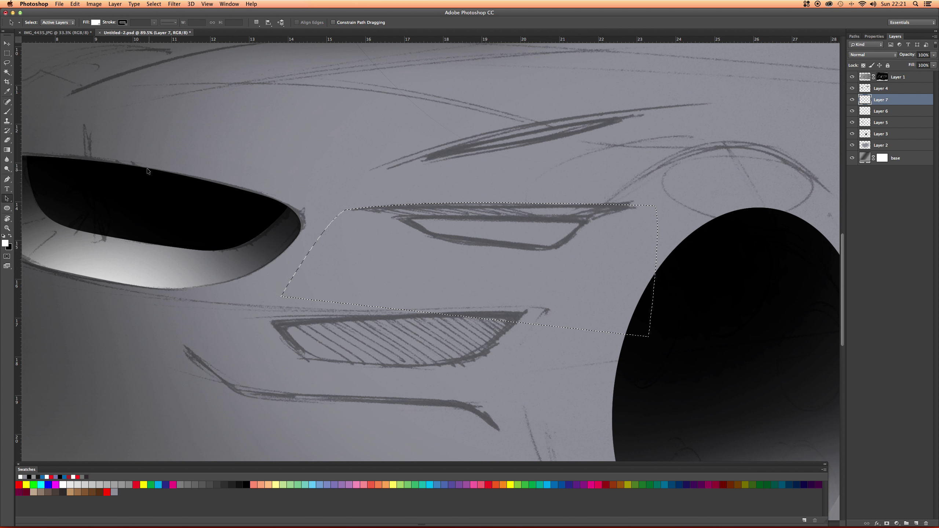
Paint soft black shading along the headlight inside the selection, then deselect
key("b")
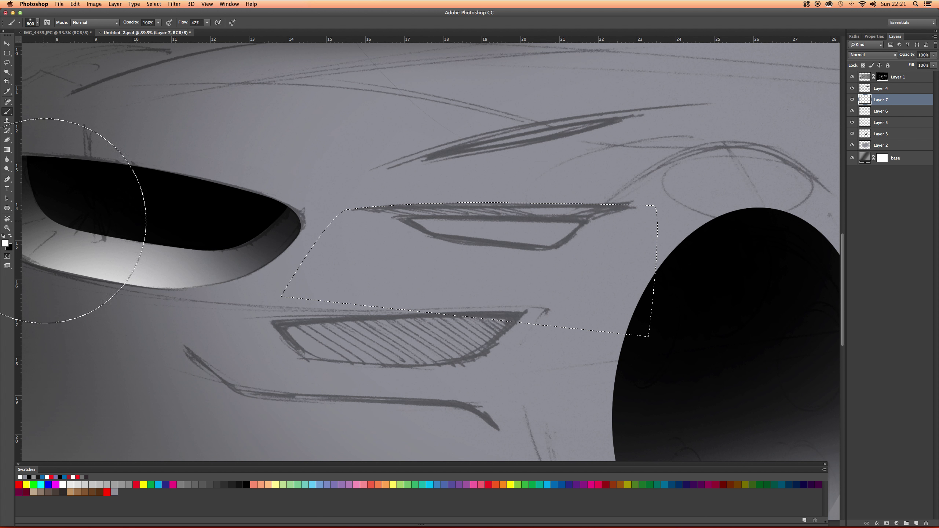
left_click(10, 237)
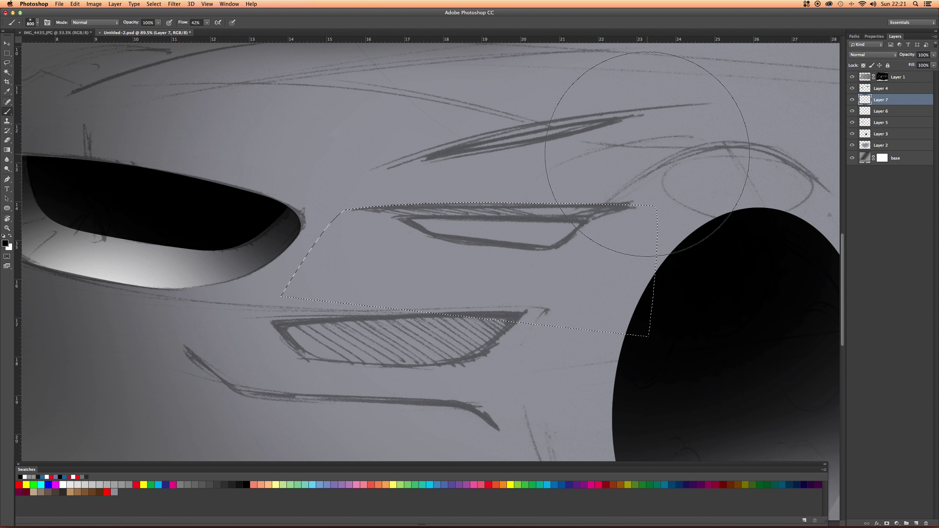
mouse_move(503, 157)
left_mouse_down()
mouse_move(547, 171)
mouse_move(451, 164)
mouse_move(612, 150)
left_mouse_up()
key("super+d")
With a 700 px eraser, fade the shading toward its left, lower and right edges
key("e")
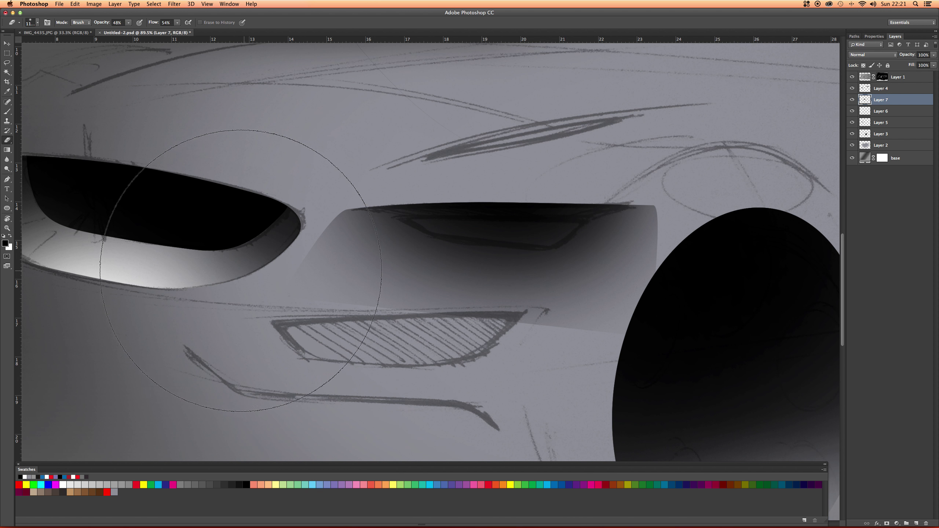
key("bracketleft")
key("bracketleft")
key("bracketleft")
key("bracketleft")
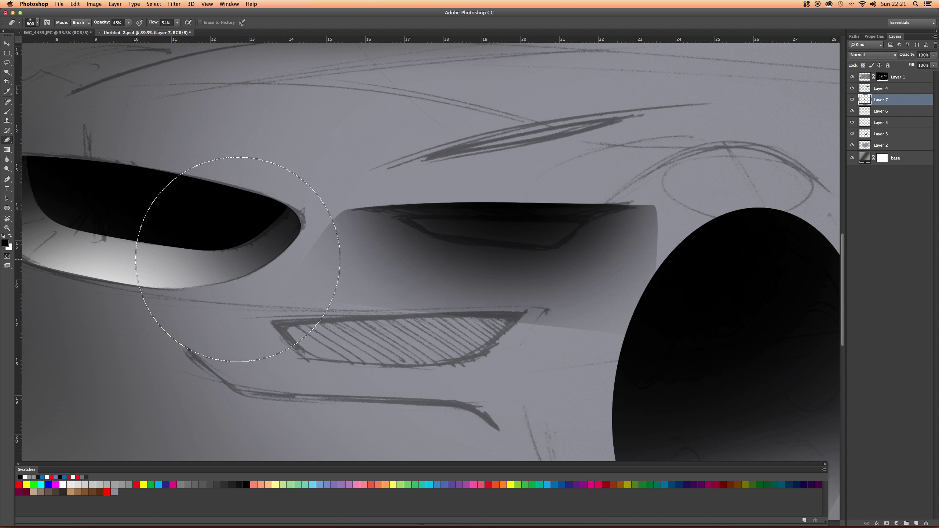
key("bracketleft")
key("bracketleft")
key("bracketleft")
key("bracketleft")
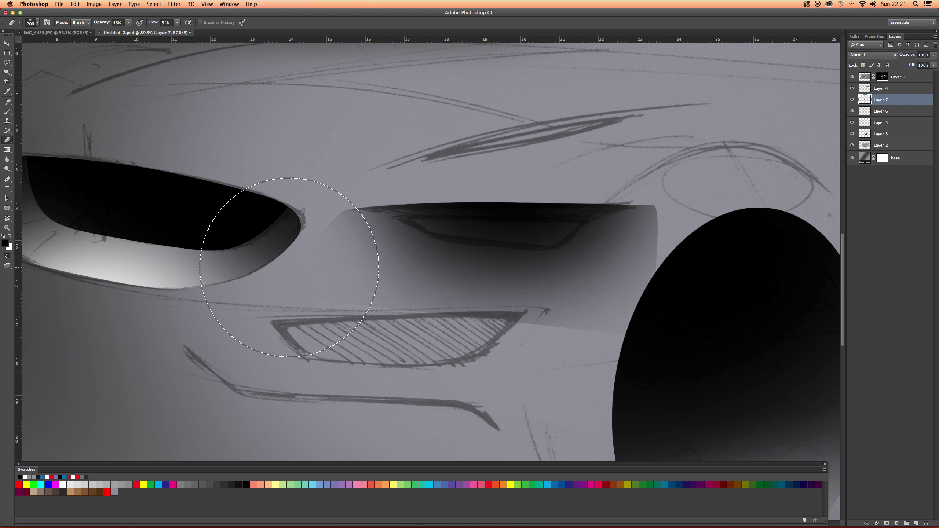
mouse_move(328, 213)
left_mouse_down()
mouse_move(367, 181)
mouse_move(321, 189)
mouse_move(339, 178)
mouse_move(310, 195)
mouse_move(314, 213)
mouse_move(339, 273)
mouse_move(411, 306)
mouse_move(314, 300)
mouse_move(581, 324)
mouse_move(620, 308)
mouse_move(375, 310)
mouse_move(673, 325)
left_mouse_up()
mouse_move(560, 341)
left_mouse_down()
mouse_move(644, 247)
mouse_move(607, 299)
mouse_move(660, 227)
mouse_move(592, 305)
mouse_move(664, 222)
mouse_move(584, 285)
mouse_move(656, 212)
mouse_move(564, 306)
mouse_move(620, 257)
mouse_move(678, 184)
mouse_move(634, 261)
mouse_move(675, 211)
mouse_move(661, 243)
mouse_move(576, 287)
mouse_move(619, 270)
mouse_move(460, 273)
mouse_move(657, 238)
mouse_move(637, 244)
mouse_move(598, 290)
mouse_move(477, 295)
mouse_move(347, 265)
mouse_move(531, 305)
mouse_move(373, 251)
mouse_move(566, 314)
mouse_move(393, 290)
mouse_move(568, 310)
left_mouse_up()
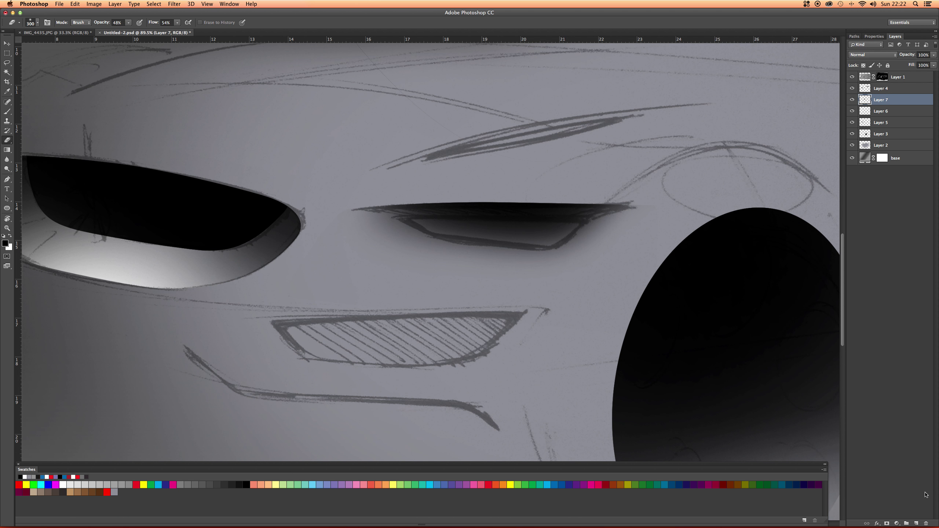
Add Layer 8 and load Path 1's inner headlight shape as a selection
left_click(916, 522)
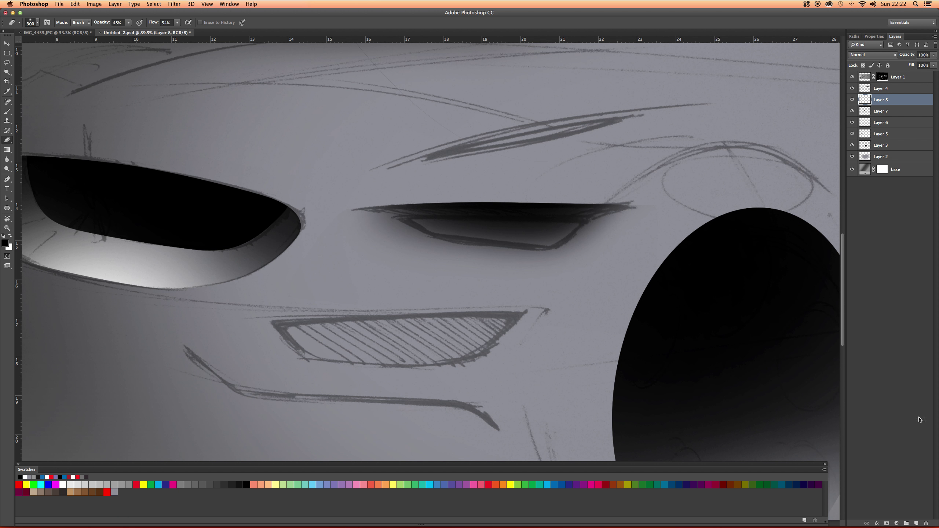
left_click(854, 37)
left_click(858, 57)
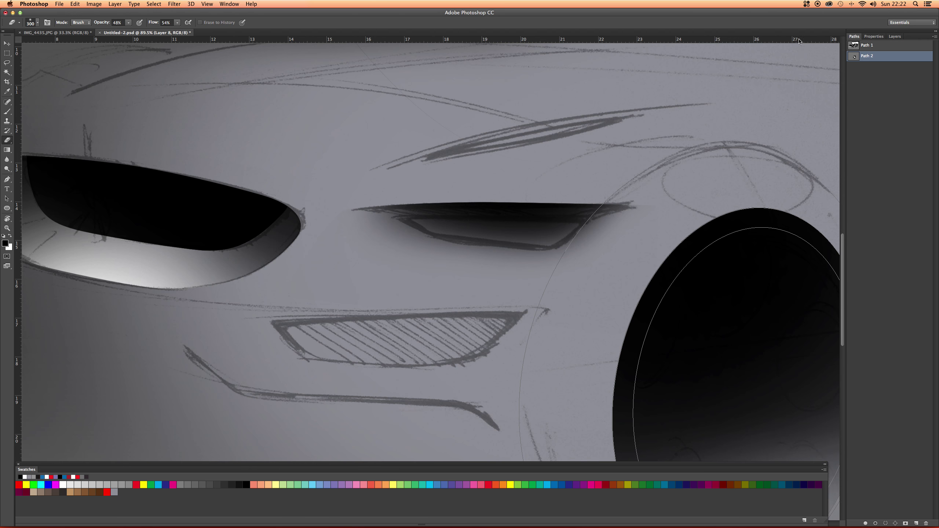
left_click(851, 45)
key("a")
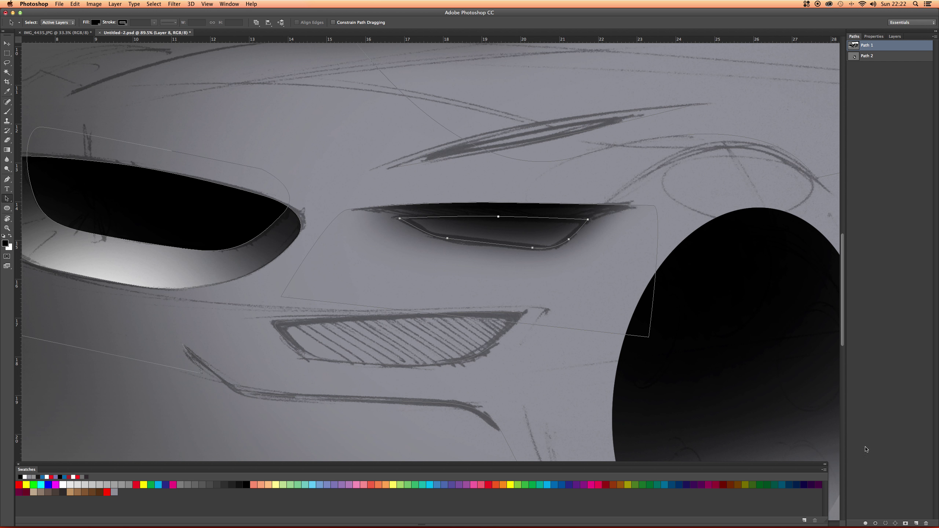
left_click(885, 524)
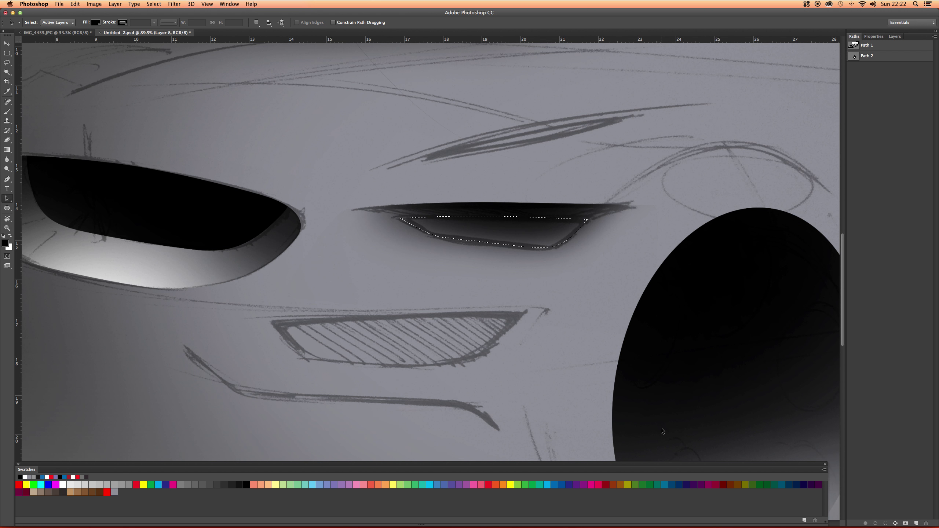
Brush the inner headlight shape white on Layer 8 and toggle the layer to compare
key("b")
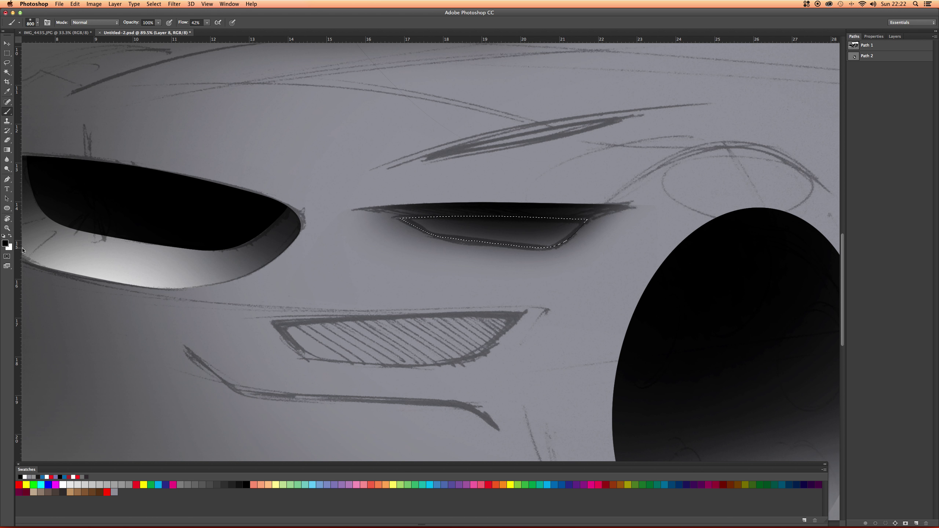
key("x")
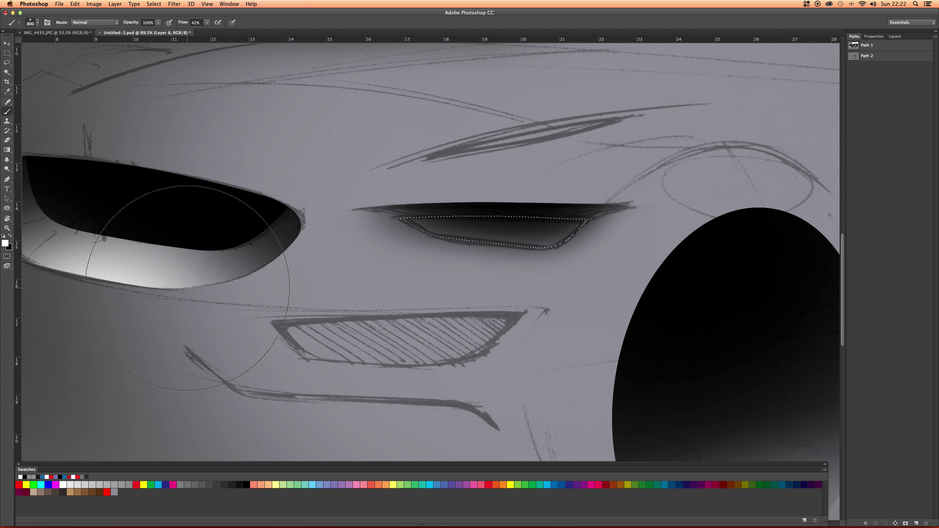
mouse_move(608, 238)
left_mouse_down()
mouse_move(488, 238)
mouse_move(609, 241)
mouse_move(472, 235)
mouse_move(398, 193)
mouse_move(373, 216)
left_mouse_up()
key("super+d")
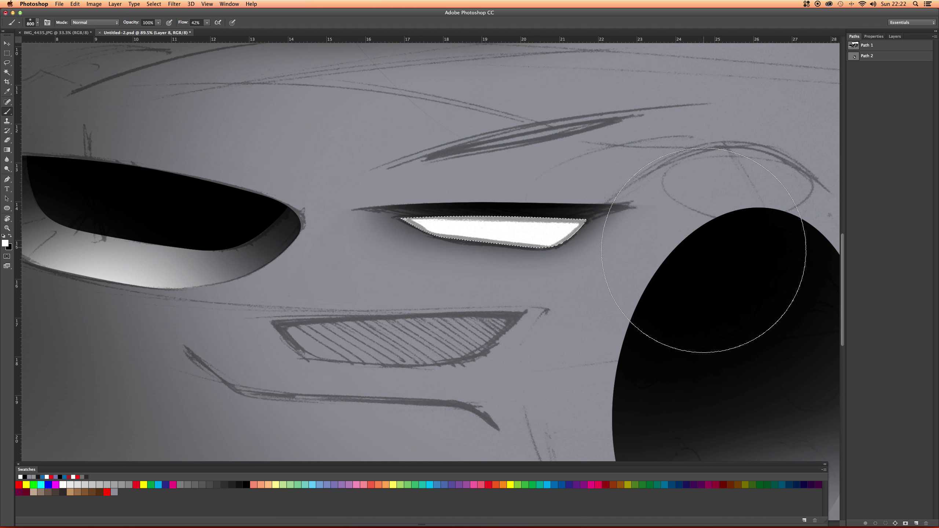
left_click(874, 37)
left_click(895, 36)
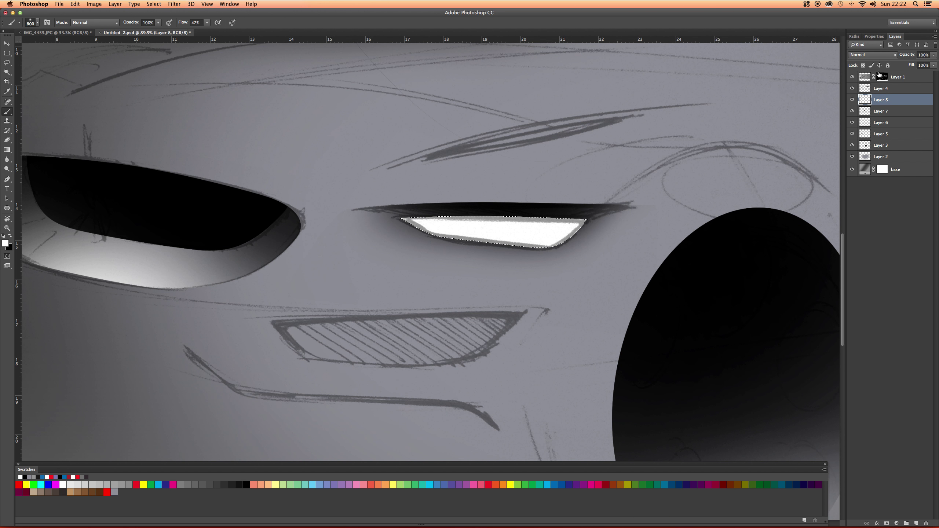
left_click(853, 100)
left_click(854, 100)
Raise brush Flow to 100%, repaint the headlight full-strength white, then deselect
left_click(207, 22)
left_click_drag(207, 30, 230, 31)
mouse_move(342, 145)
left_mouse_down()
mouse_move(513, 157)
mouse_move(535, 248)
mouse_move(478, 241)
mouse_move(478, 229)
left_mouse_up()
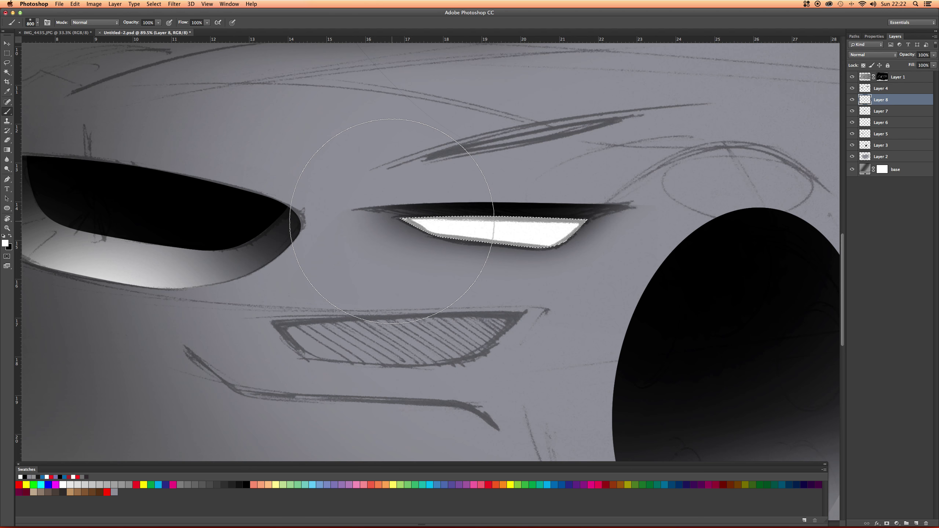
key("super+d")
Load the outer wheel-arch ellipse path as a selection and invert it
scroll(527, 210, "down", 5)
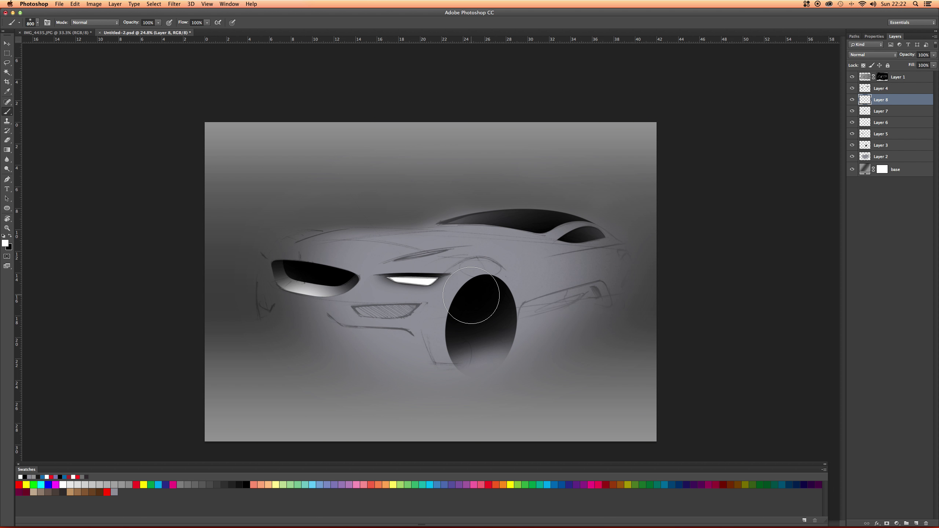
scroll(470, 298, "up", 3)
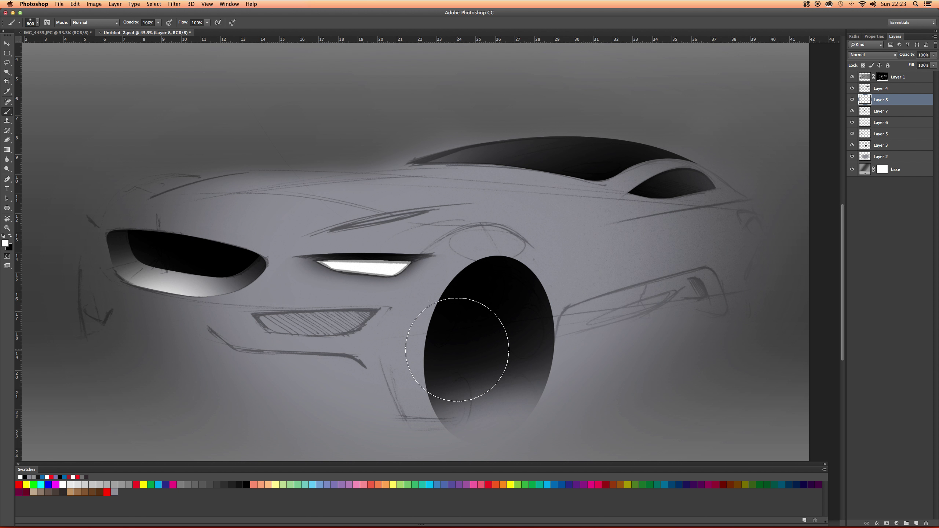
key("space")
left_click_drag(482, 342, 482, 336)
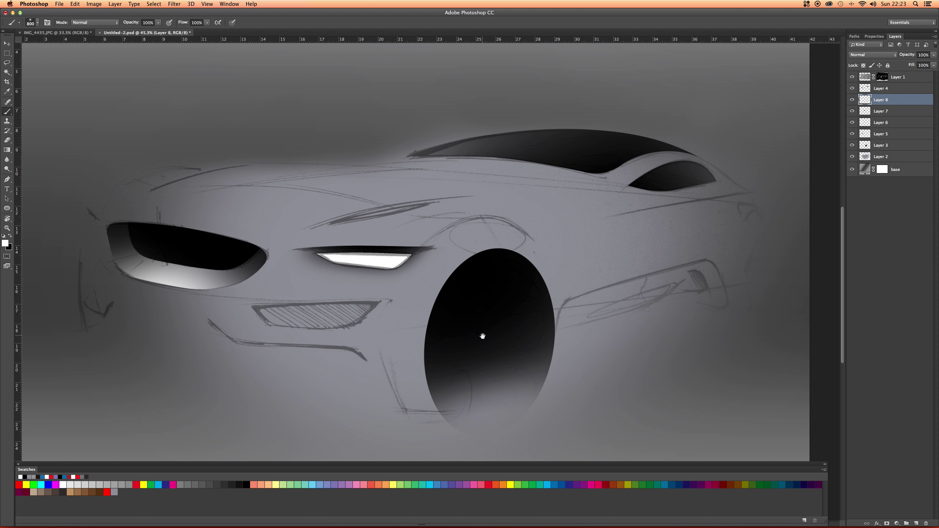
left_click(851, 37)
left_click(865, 56)
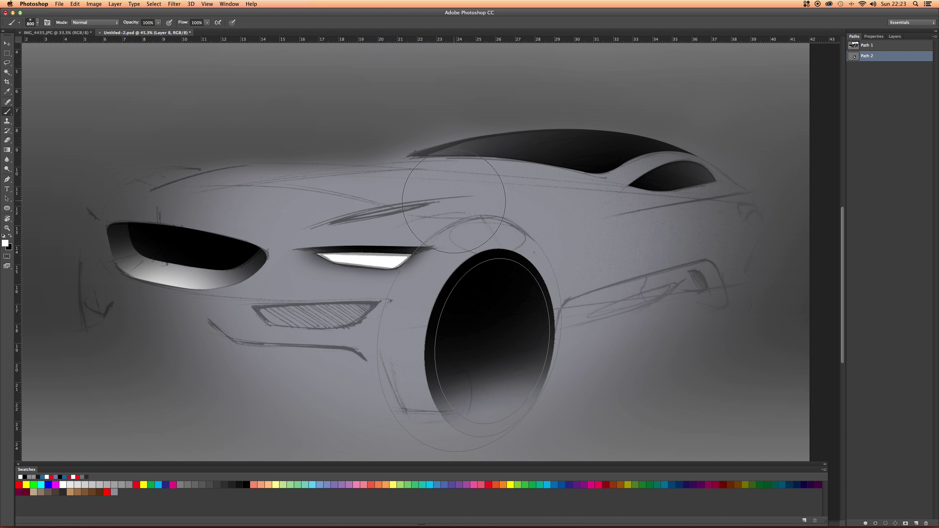
key("a")
left_click(456, 226)
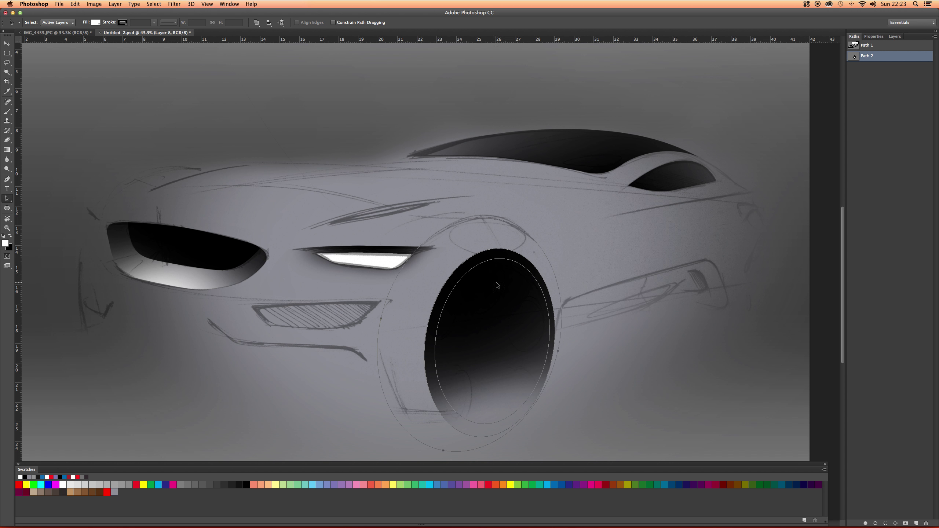
left_click(886, 524)
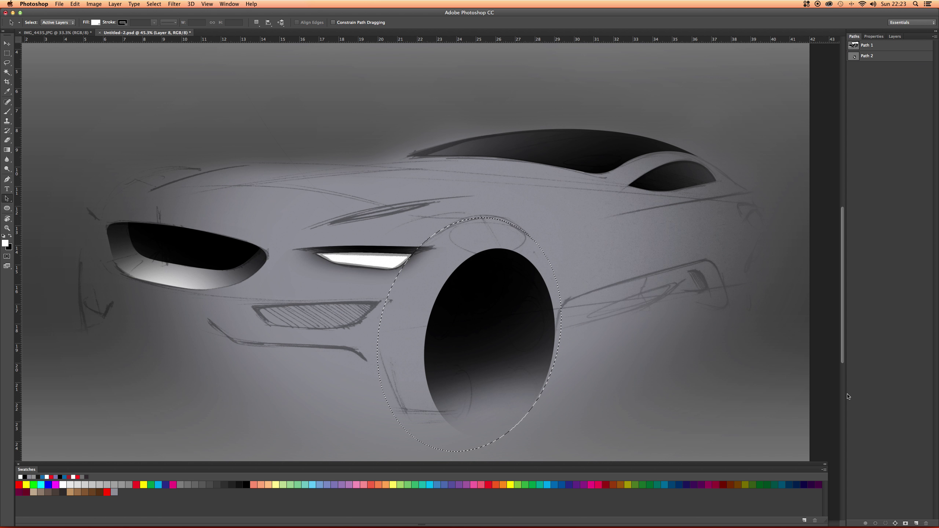
left_click(871, 36)
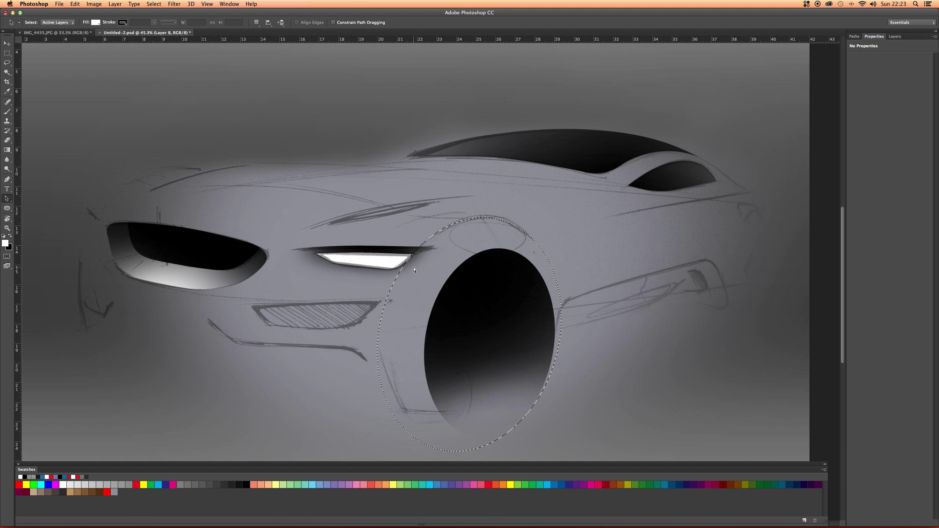
key("super+shift+i")
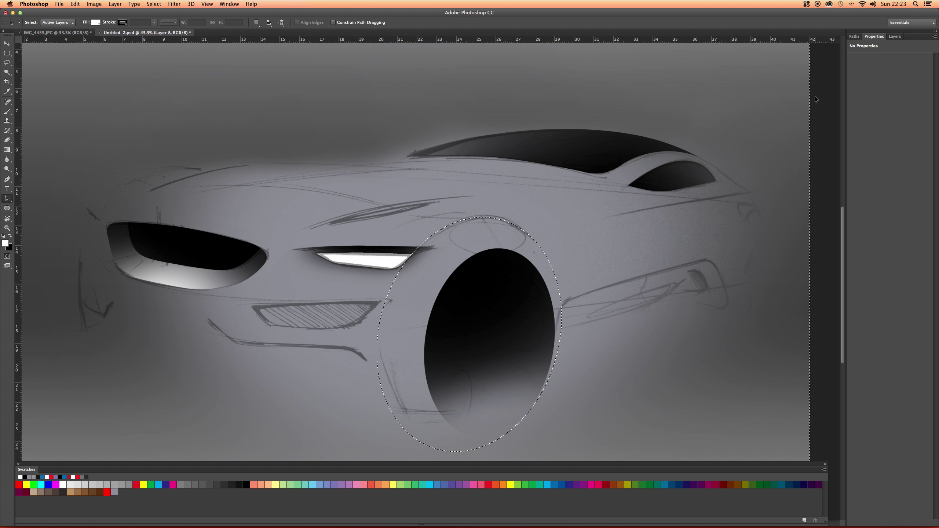
Make Layer 8 visible again in the Layers panel
scroll(600, 187, "down", 5)
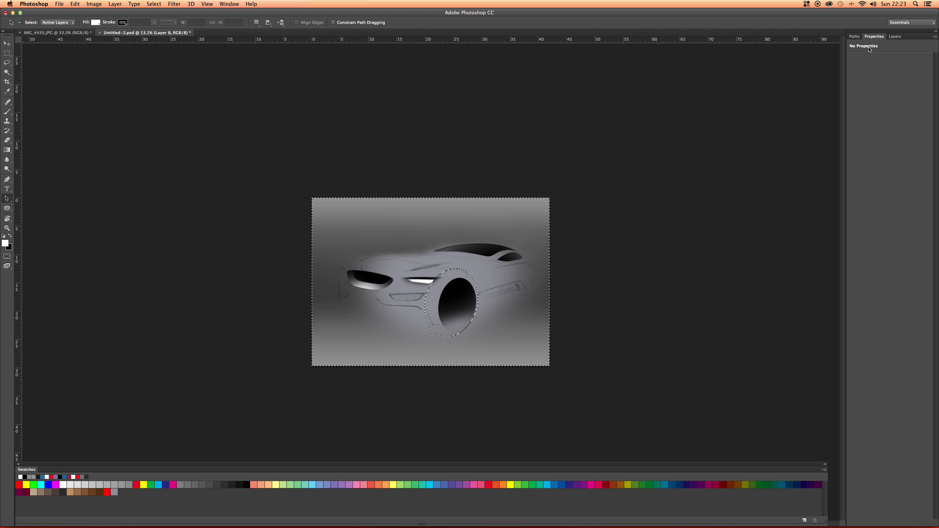
left_click(895, 37)
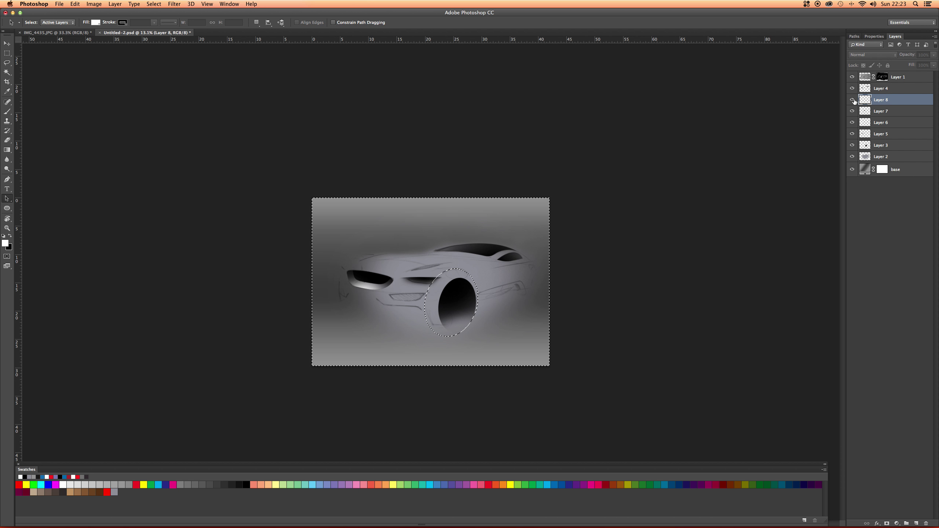
left_click(853, 100)
Add empty Layer 9 and restore the wheel-arch selection
key("super+shift+alt+n")
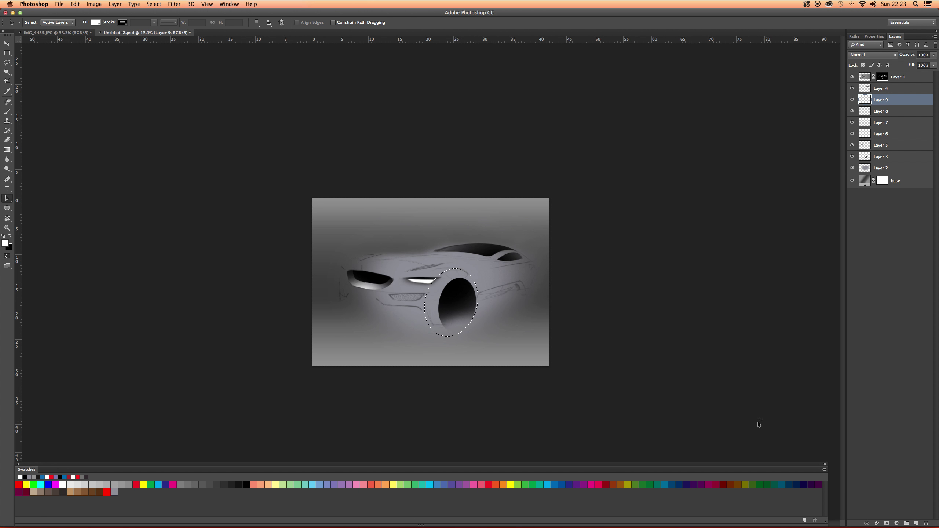
key("super+d")
scroll(501, 285, "up", 5)
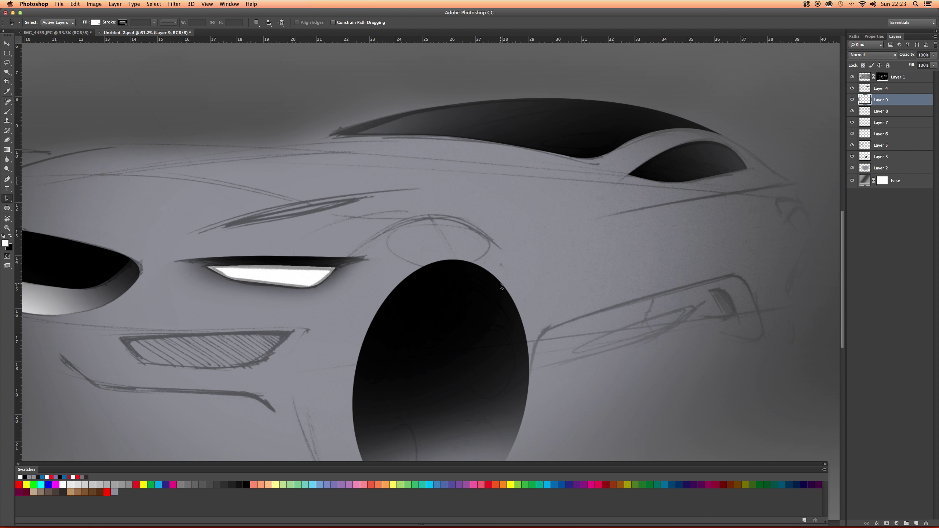
key("super+shift+d")
Dab a soft white highlight above the wheel arch with a larger brush, then move Layer 9 below Layer 7
key("b")
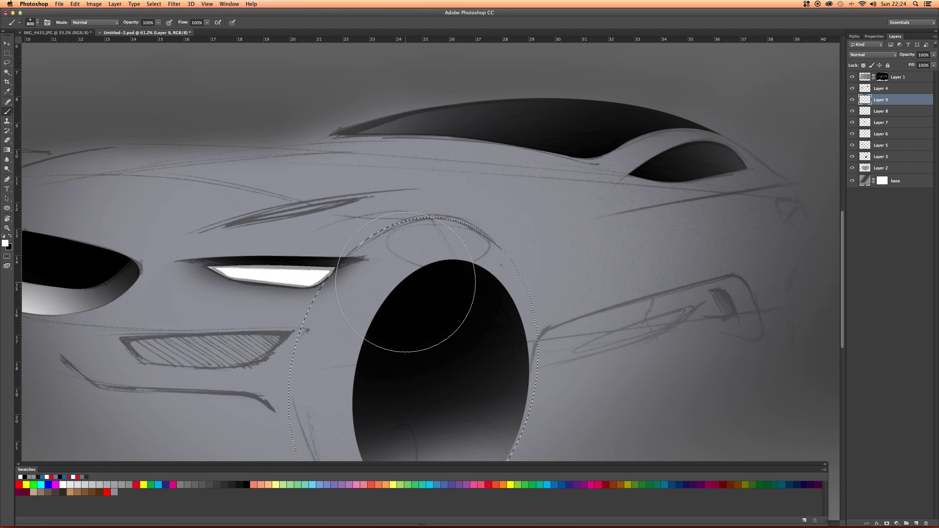
key("bracketright")
key("bracketright")
key("bracketright")
left_click(392, 282)
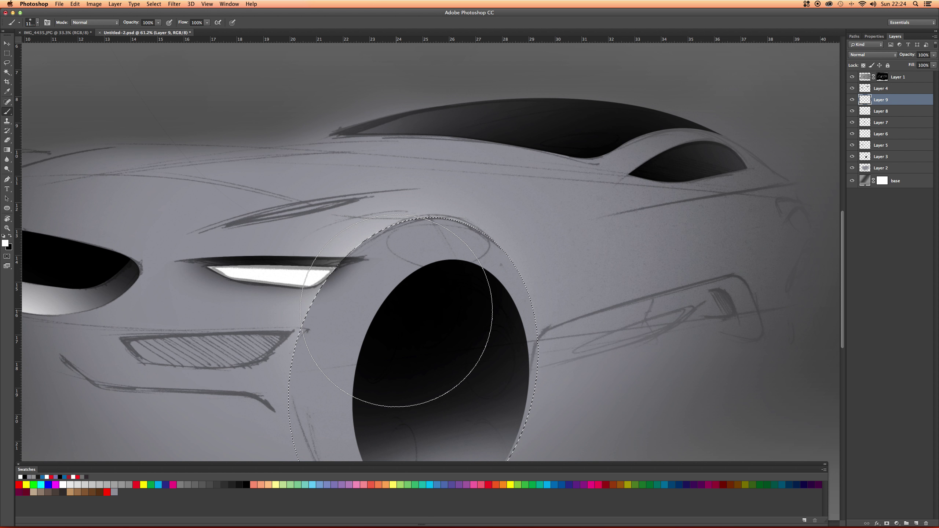
left_click(396, 311)
left_click(400, 308)
left_click(405, 303)
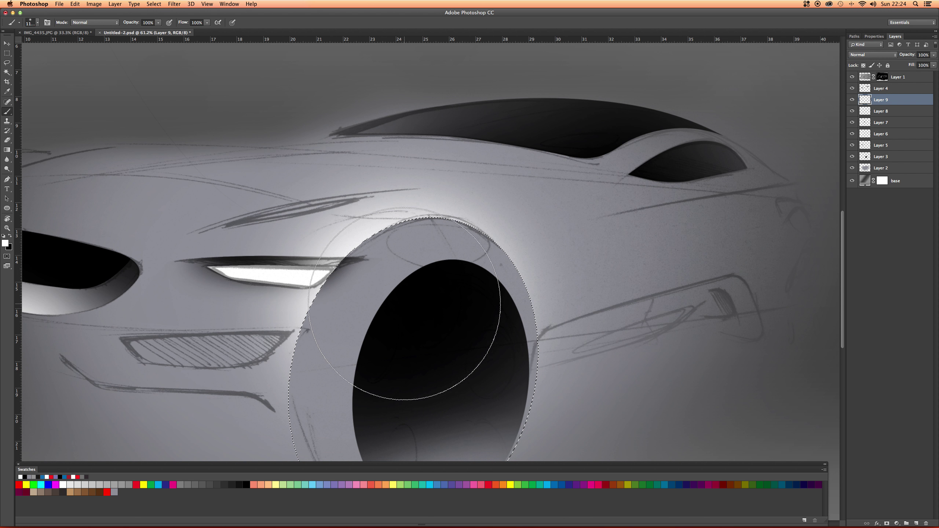
key("super+d")
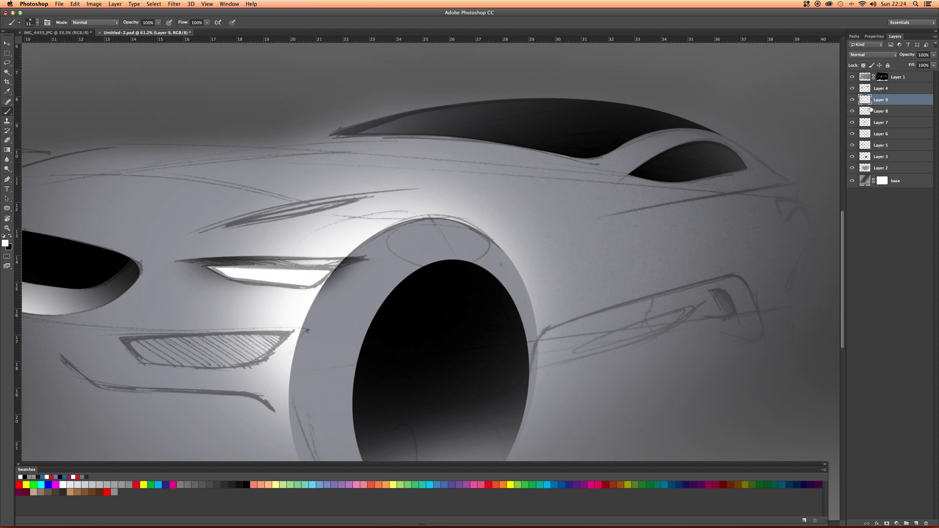
left_click_drag(879, 103, 877, 128)
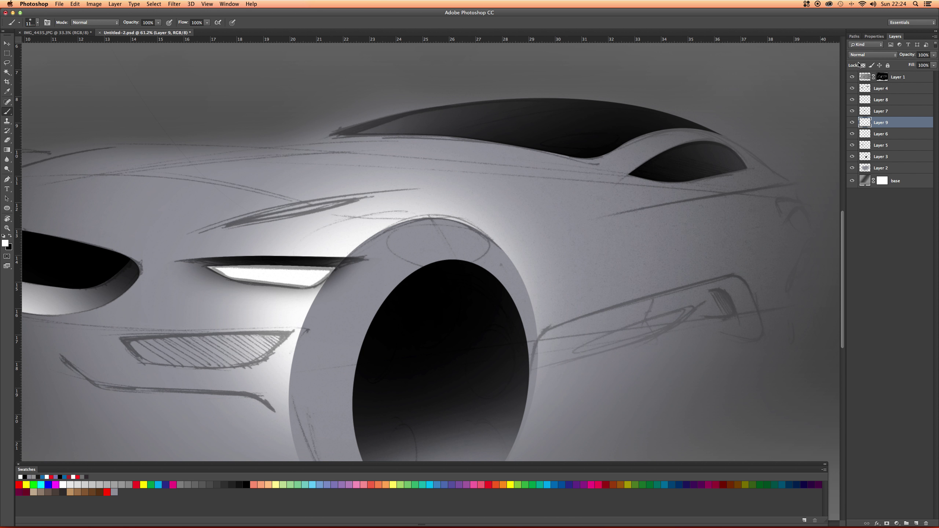
Load Path 1 as a selection and delete Layer 9's highlight inside it, then deselect
left_click(854, 36)
left_click(867, 45)
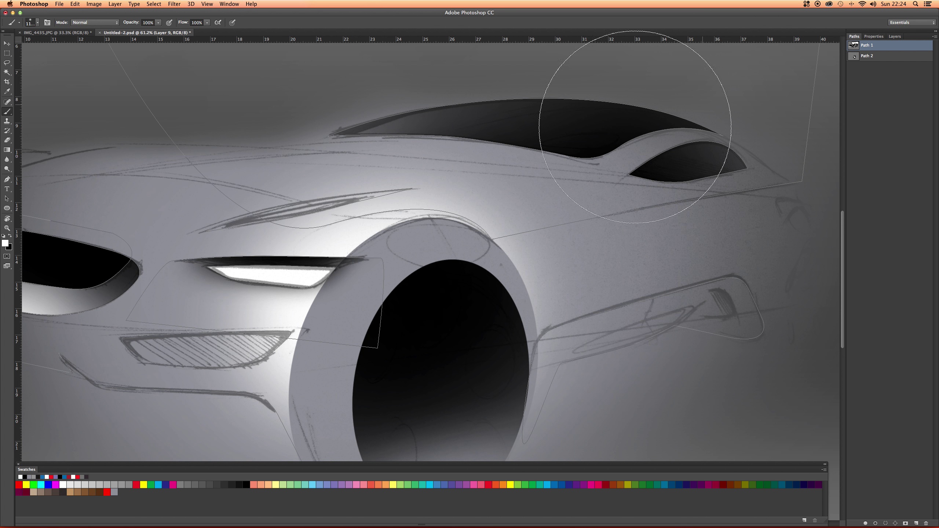
key("a")
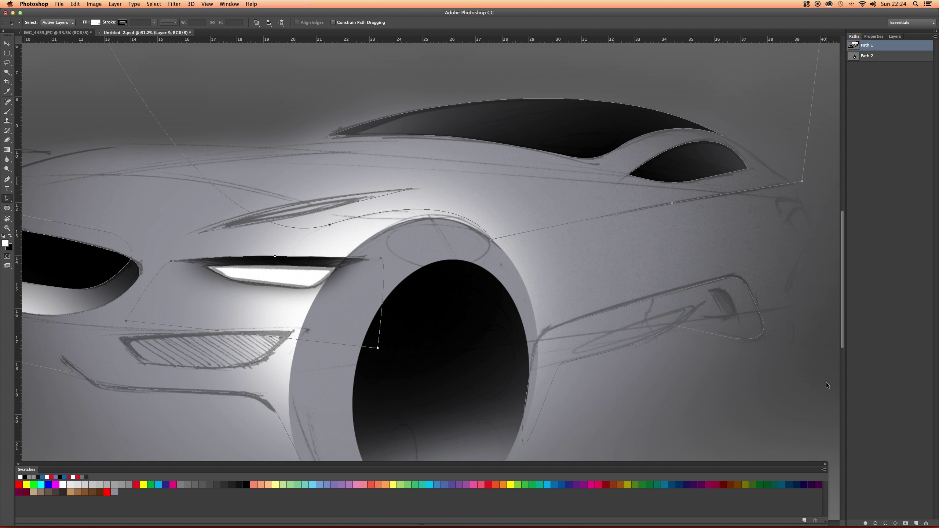
left_click(886, 523)
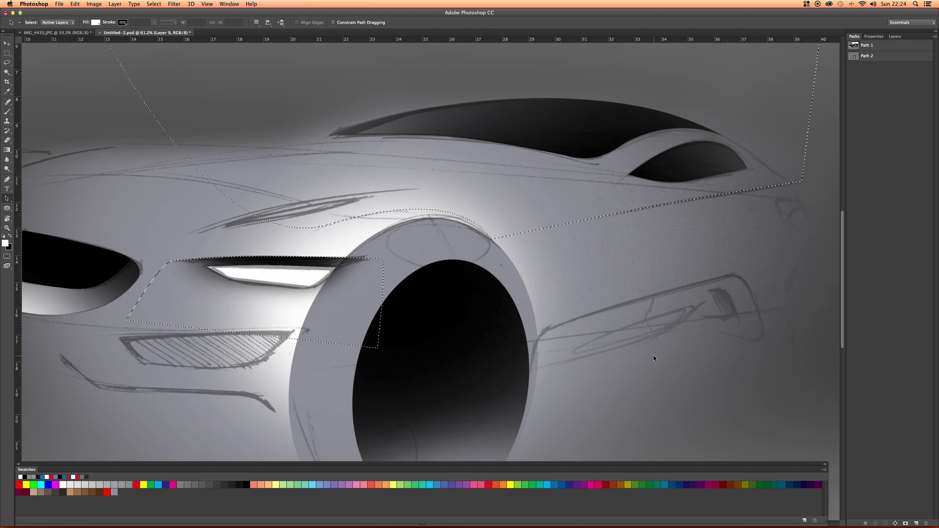
key("Delete")
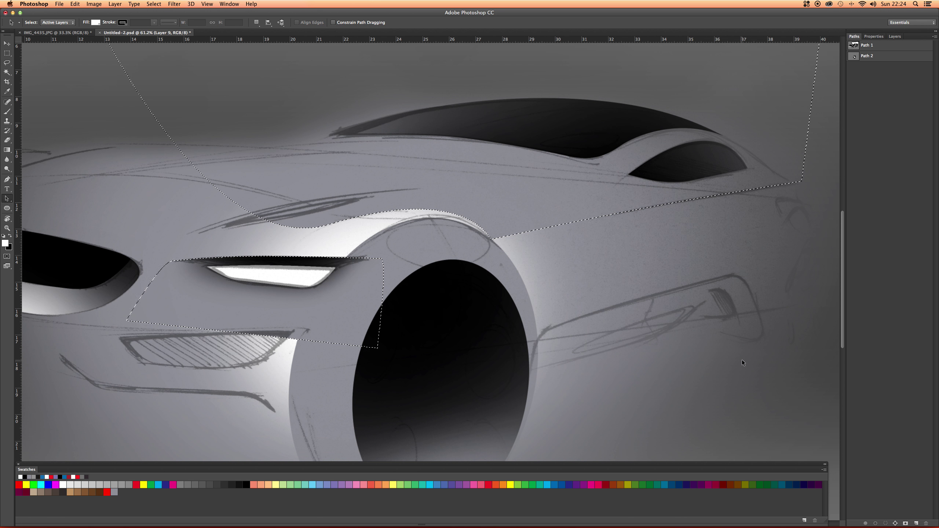
key("super+d")
key("e")
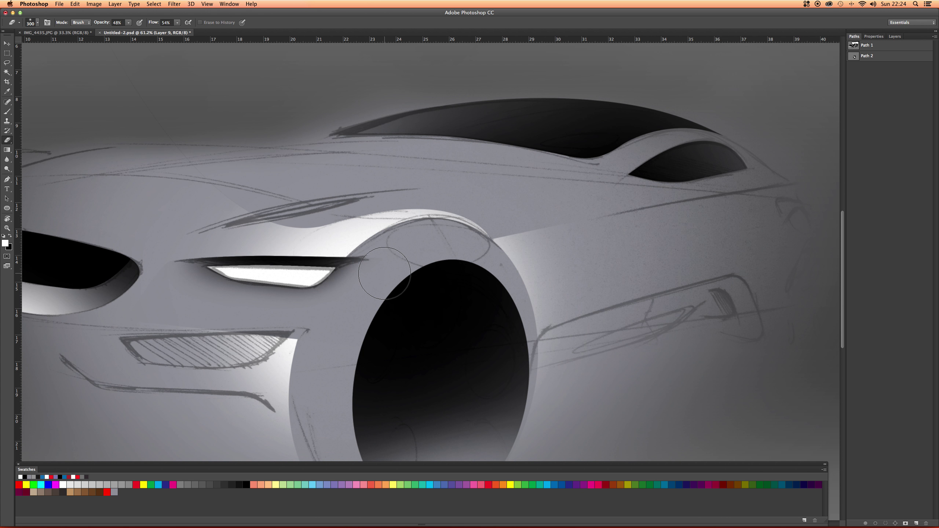
Erase the white highlight beside the lower grille's right end with the soft Eraser
scroll(385, 273, "down", 4)
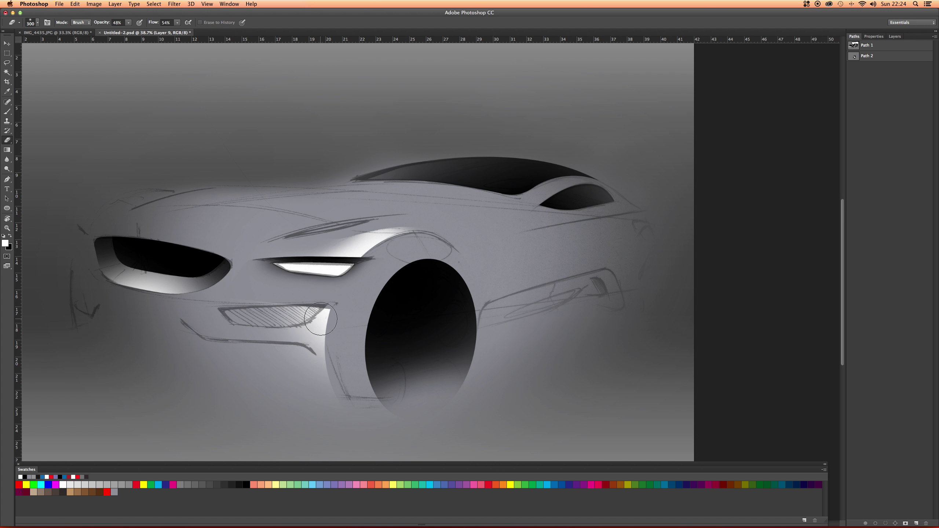
left_click_drag(320, 319, 317, 316)
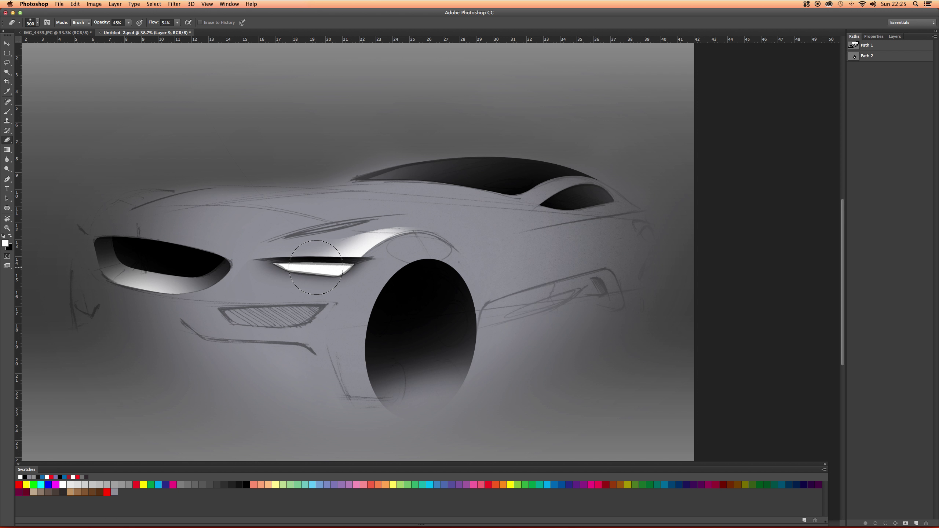
scroll(316, 267, "up", 5)
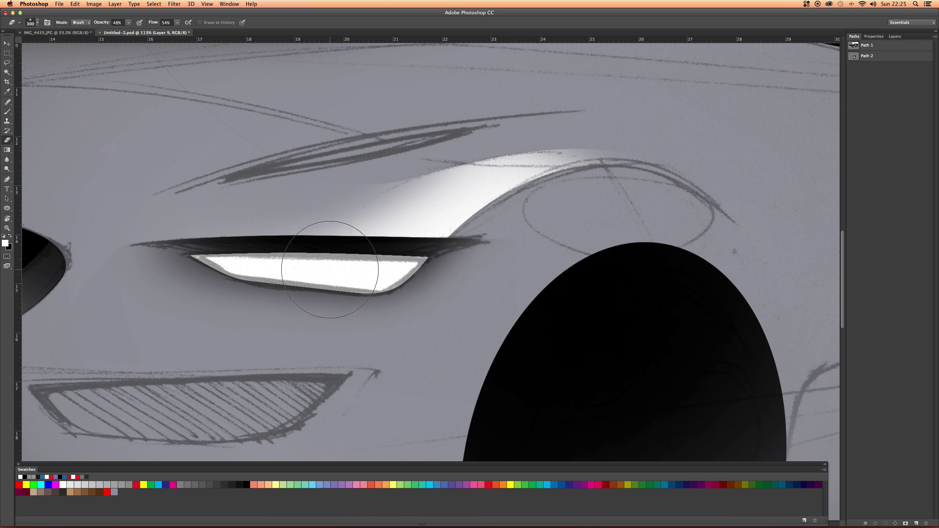
key("v")
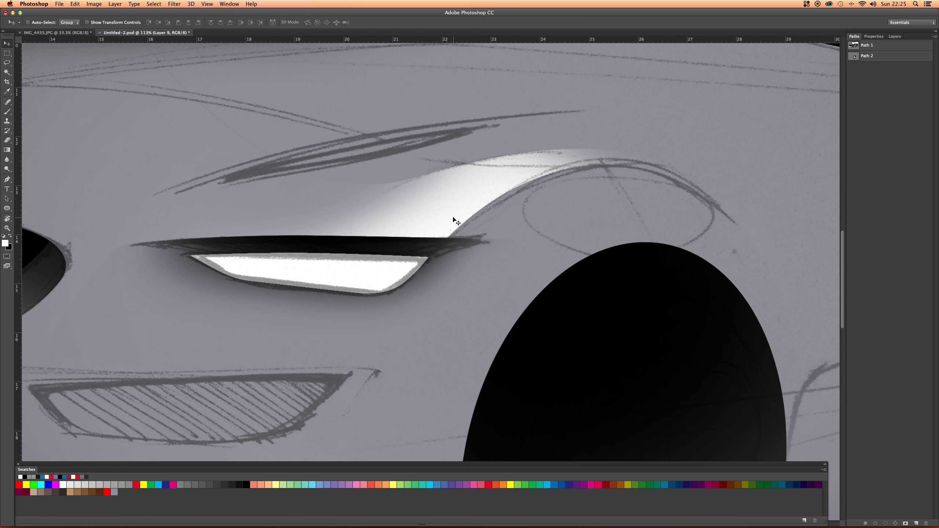
Nudge the fender highlight layer slightly up and left
left_click_drag(453, 220, 451, 218)
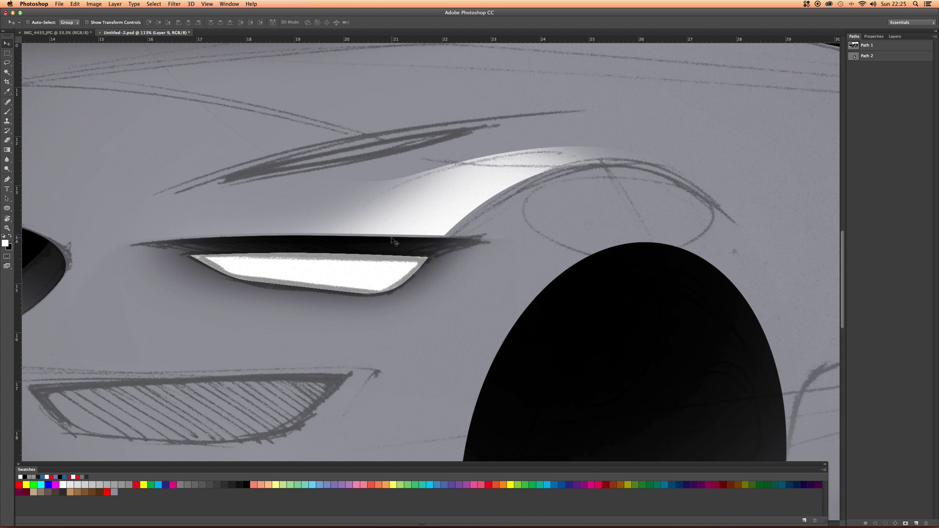
scroll(406, 231, "up", 2)
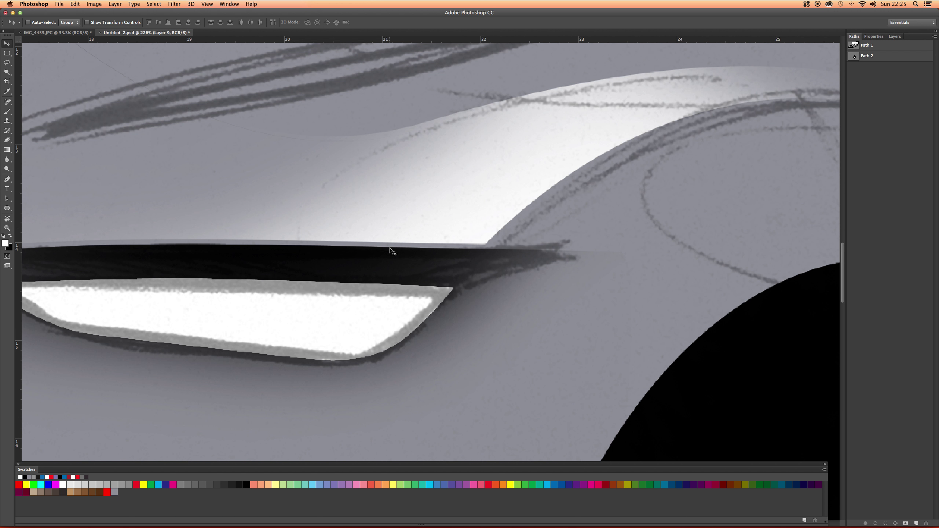
left_click_drag(397, 220, 395, 219)
scroll(405, 227, "down", 6)
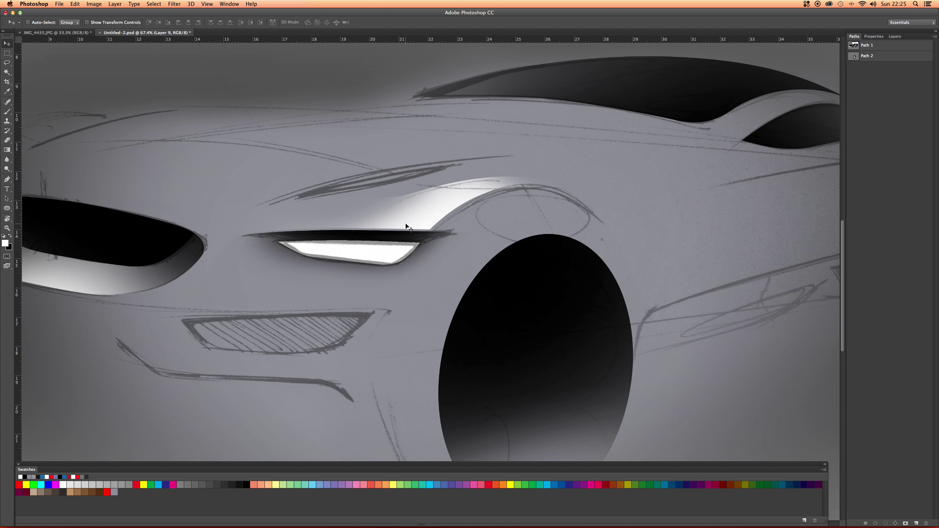
scroll(475, 263, "up", 2)
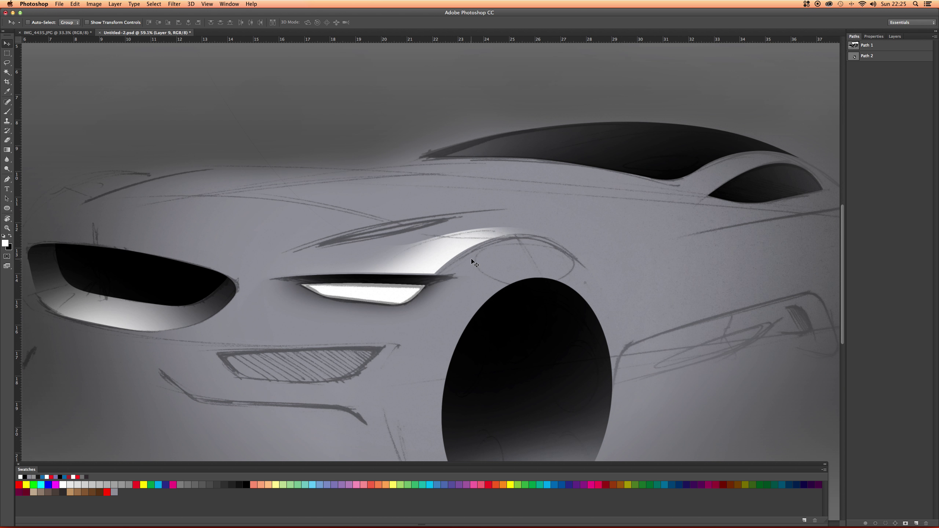
scroll(529, 259, "down", 2)
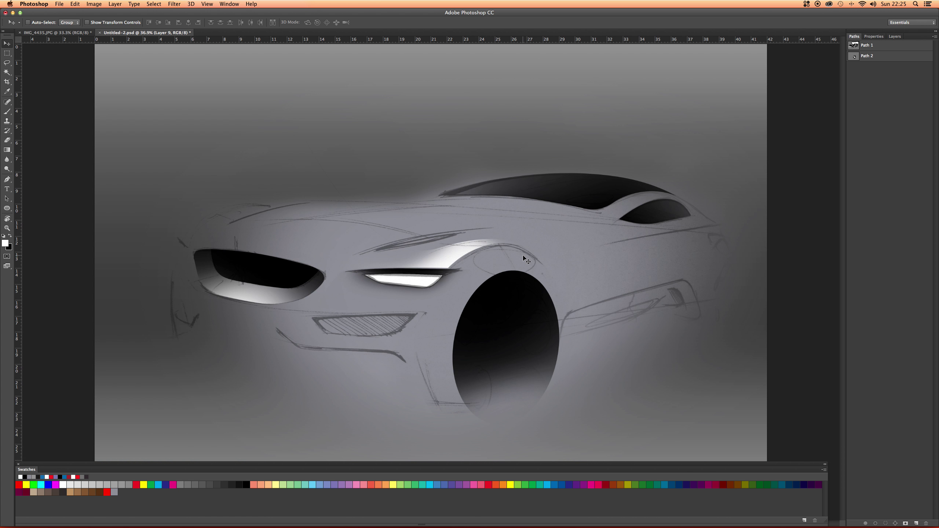
Erase faint fender marks, then clean the band along the headlight's top edge with a size-60 eraser
key("e")
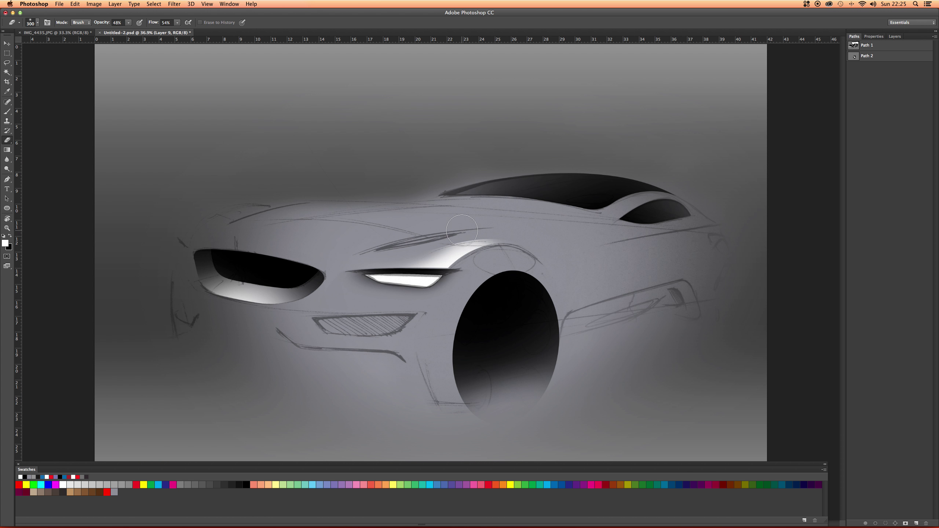
mouse_move(462, 230)
left_mouse_down()
mouse_move(502, 231)
mouse_move(484, 224)
mouse_move(499, 223)
mouse_move(469, 212)
mouse_move(482, 265)
left_mouse_up()
scroll(438, 269, "up", 5)
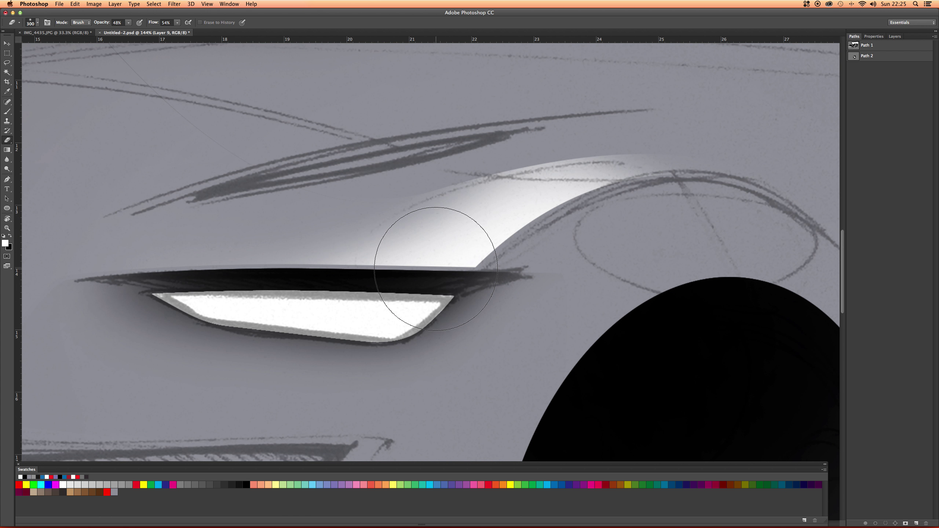
key("bracketleft")
key("bracketleft")
key("bracketleft")
key("bracketleft")
key("bracketleft")
key("bracketleft")
key("bracketleft")
key("bracketleft")
key("bracketleft")
key("bracketleft")
key("bracketleft")
key("bracketleft")
mouse_move(423, 268)
left_mouse_down()
mouse_move(300, 268)
mouse_move(545, 273)
mouse_move(300, 264)
mouse_move(419, 278)
mouse_move(425, 261)
mouse_move(235, 254)
left_mouse_up()
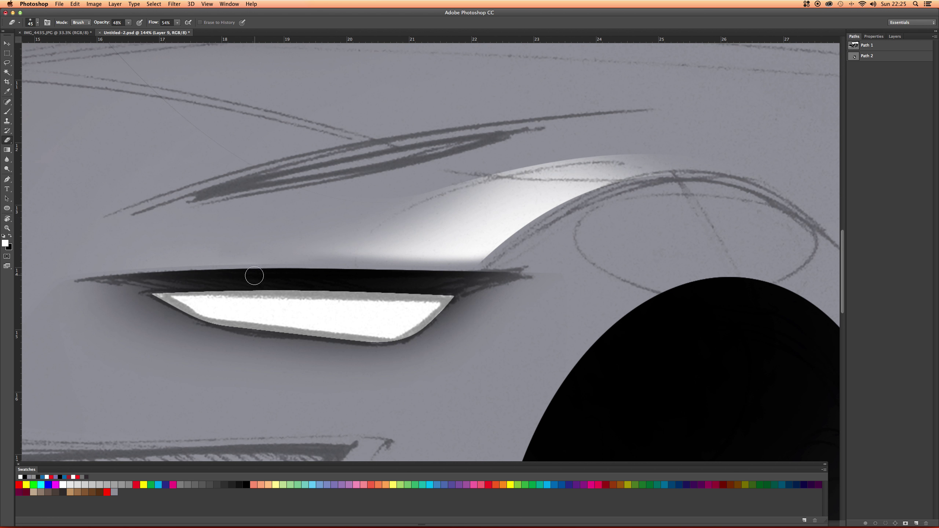
Shift the highlight, soften it along the dark edge's top, and nudge it down slightly
key("v")
left_click_drag(398, 243, 398, 246)
key("e")
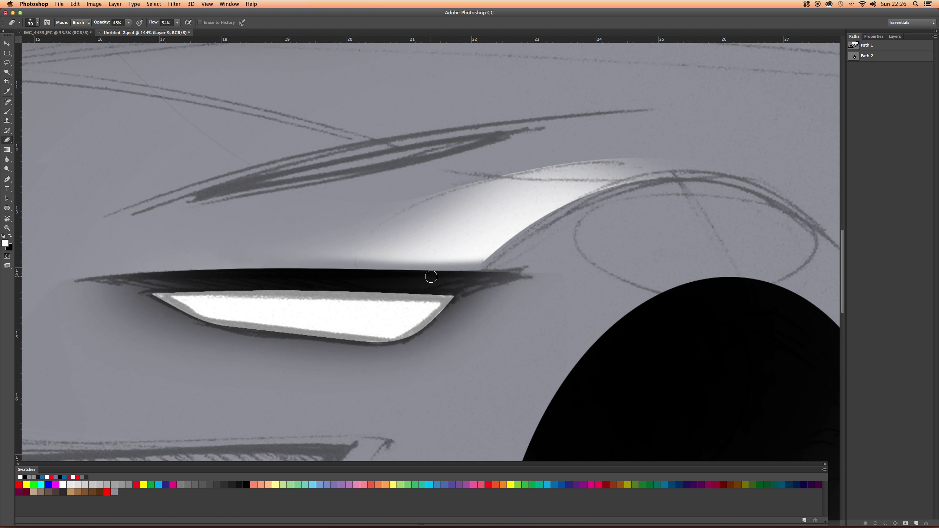
left_click_drag(462, 264, 284, 263)
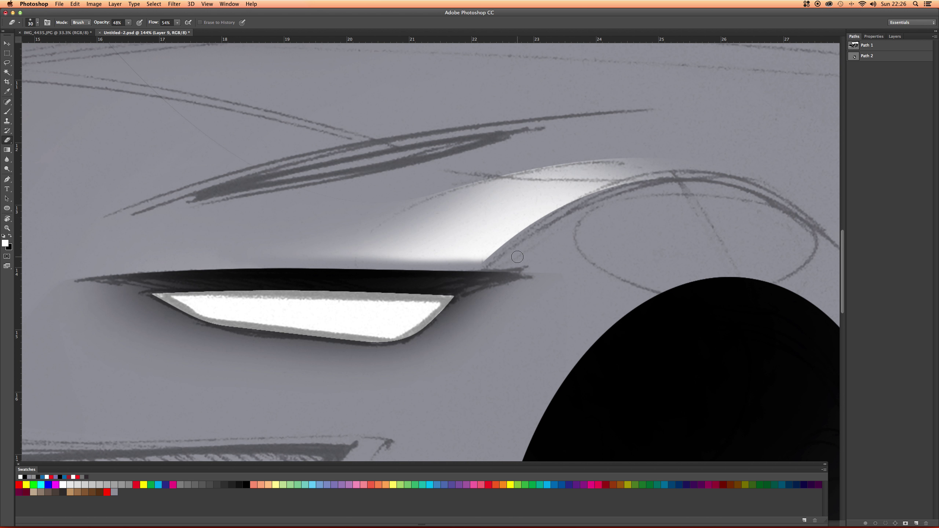
key("v")
left_click_drag(500, 227, 499, 230)
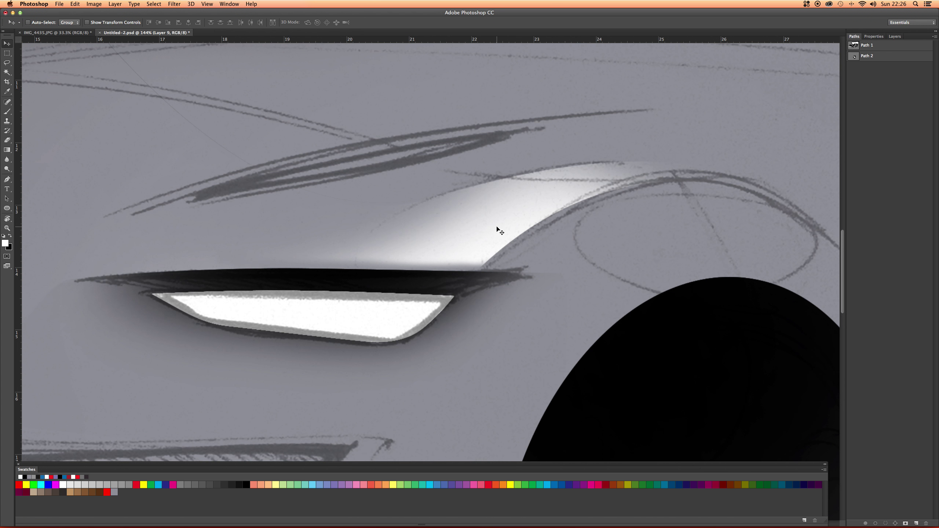
Free-transform the fender highlight to about 100.7% and apply it
key("ctrl+t")
scroll(604, 177, "down", 5)
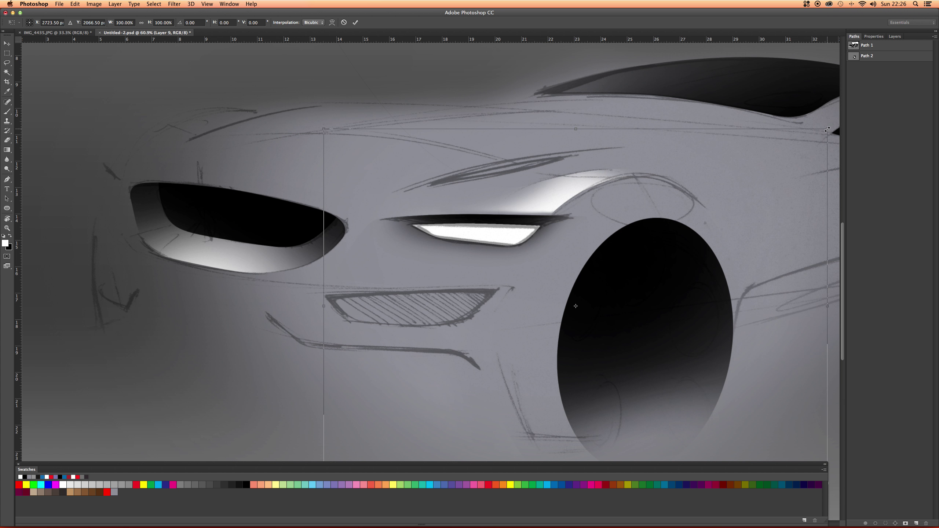
left_click_drag(827, 129, 830, 126)
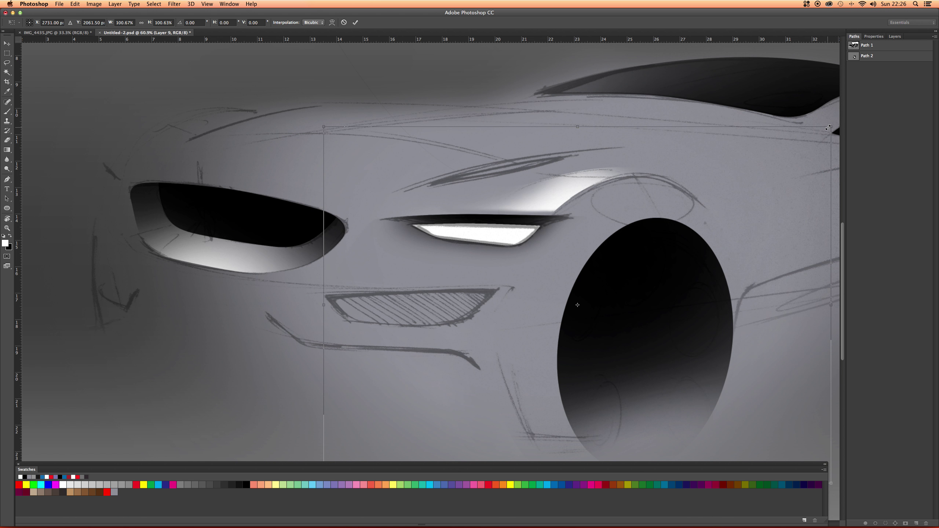
key("Return")
left_click_drag(680, 170, 671, 160)
scroll(629, 122, "down", 4)
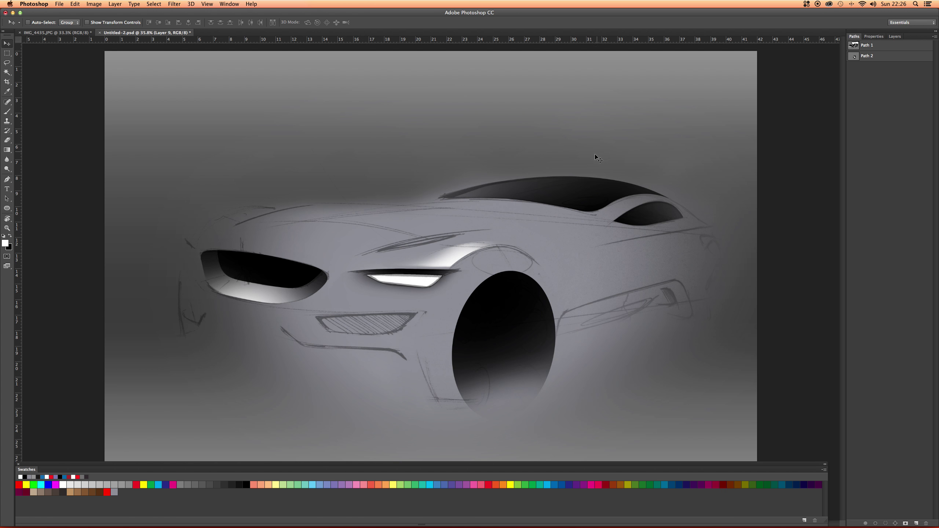
key("e")
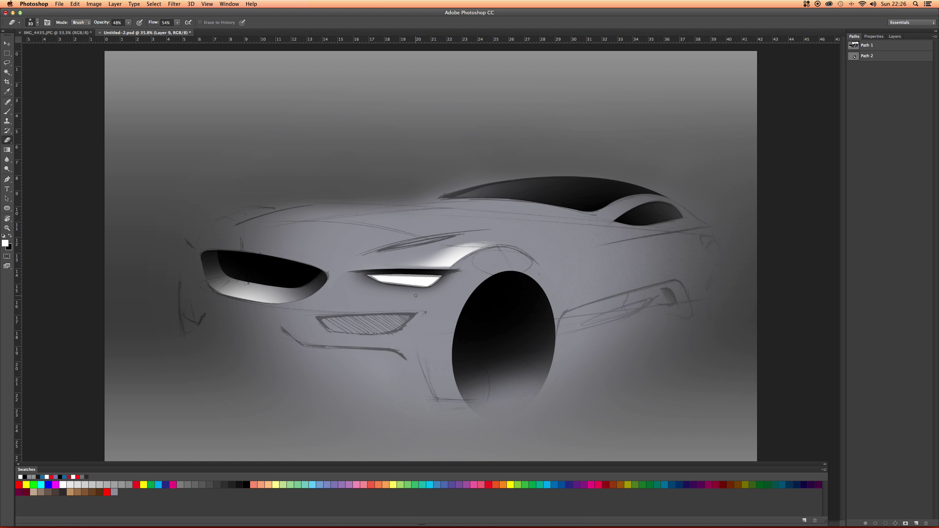
key("m")
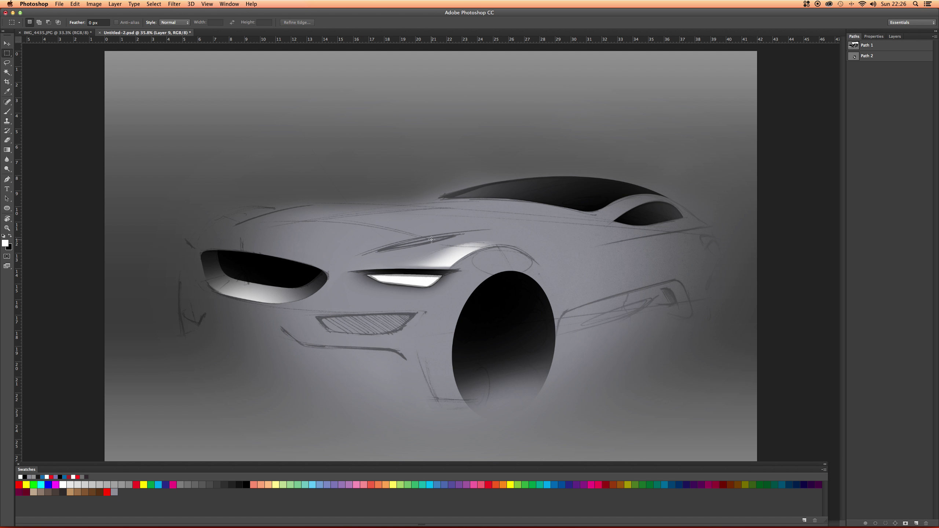
left_click_drag(515, 229, 383, 280)
key("super+shift+i")
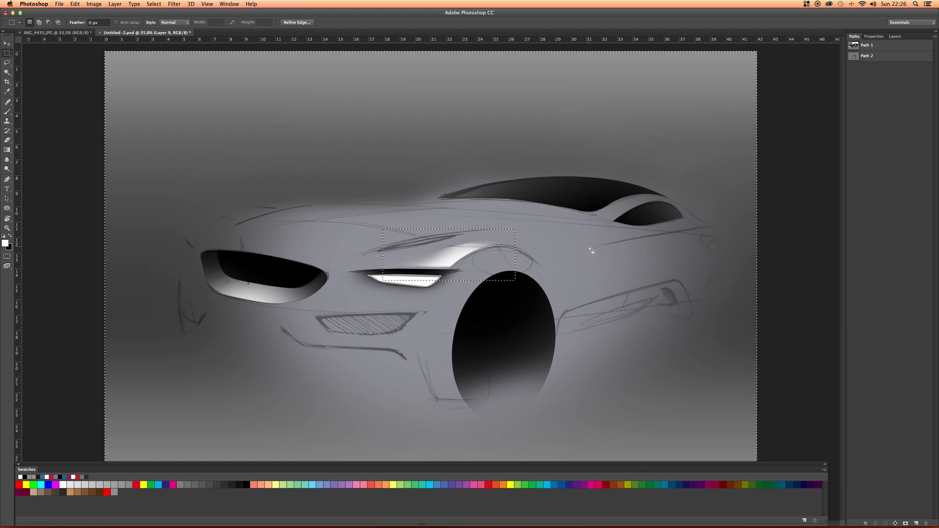
key("super+alt+r")
key("super+d")
key("super+space")
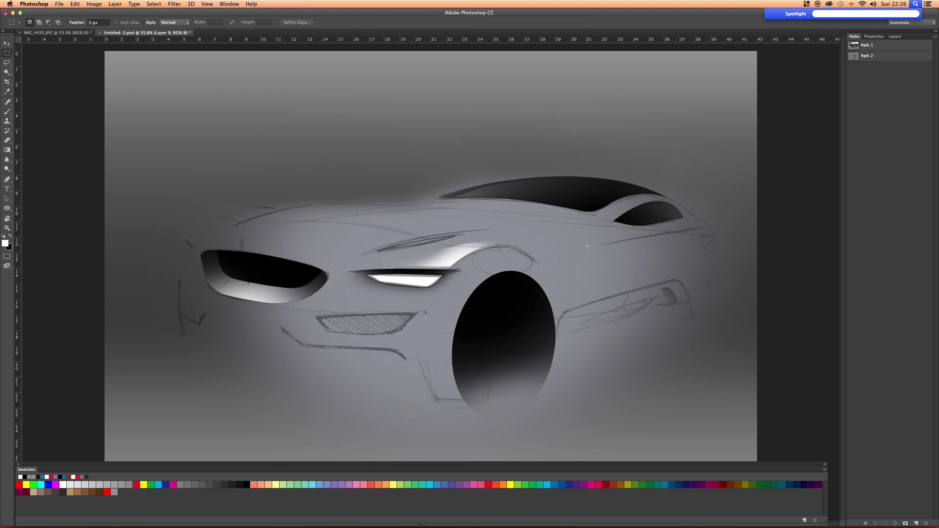
key("Escape")
key("super+t")
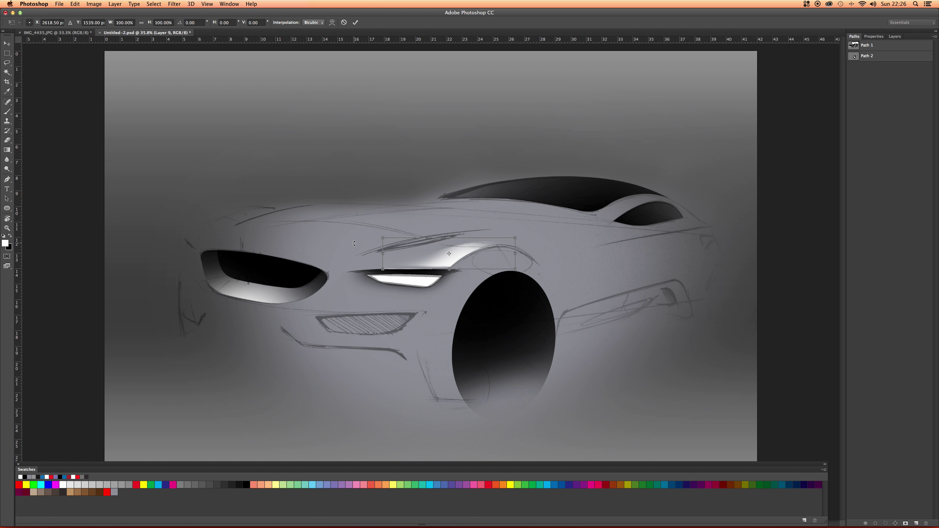
key("Return")
key("m")
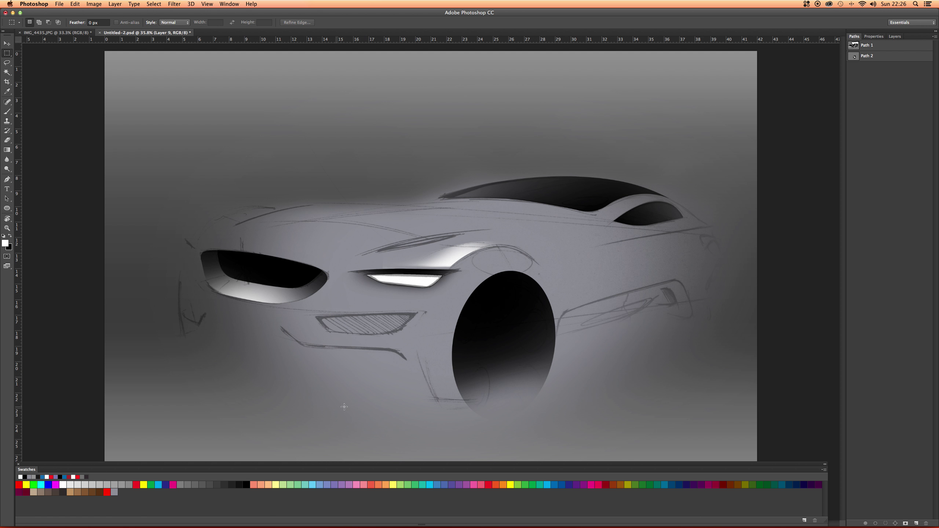
key("e")
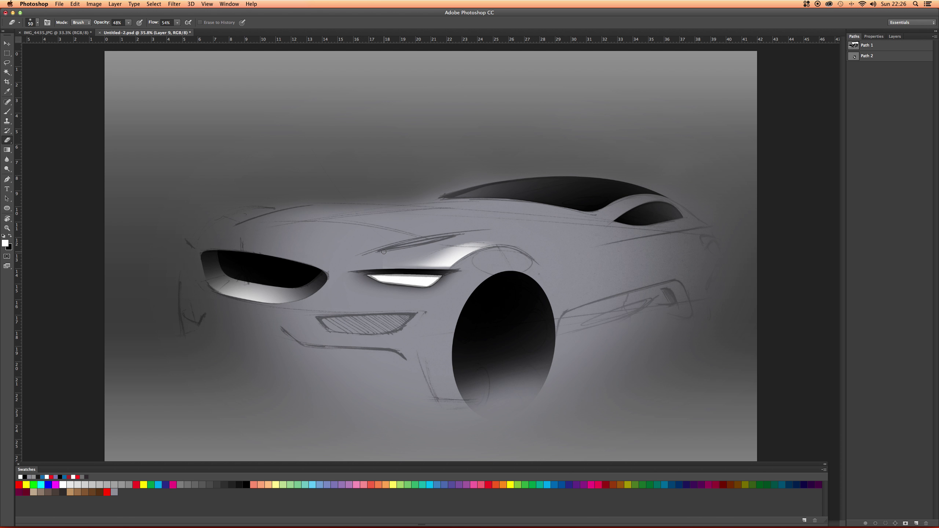
key("bracketright")
key("bracketright")
key("bracketright")
key("bracketright")
key("bracketright")
key("bracketright")
key("bracketright")
key("bracketright")
Add Layer 10 and load Path 1 as a selection around the grille
left_click(893, 37)
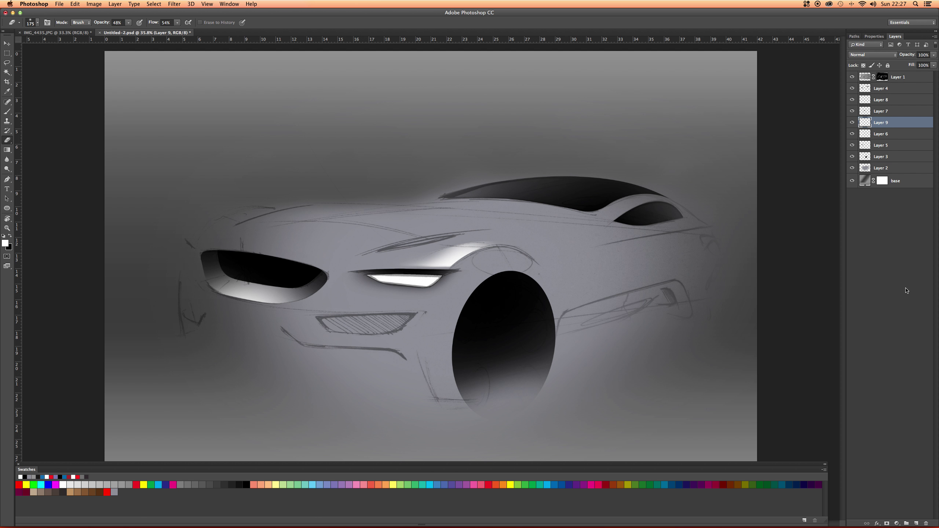
left_click(917, 524)
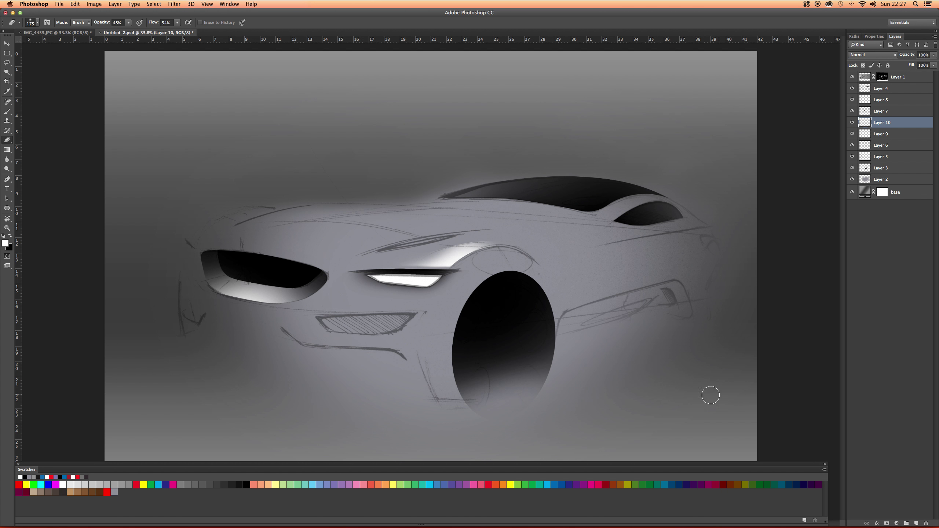
left_click(854, 36)
left_click(856, 51)
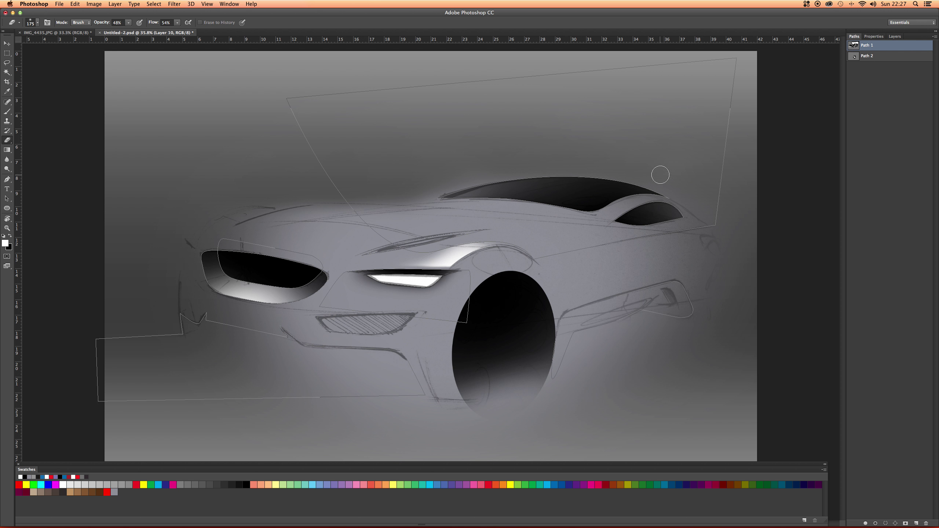
key("a")
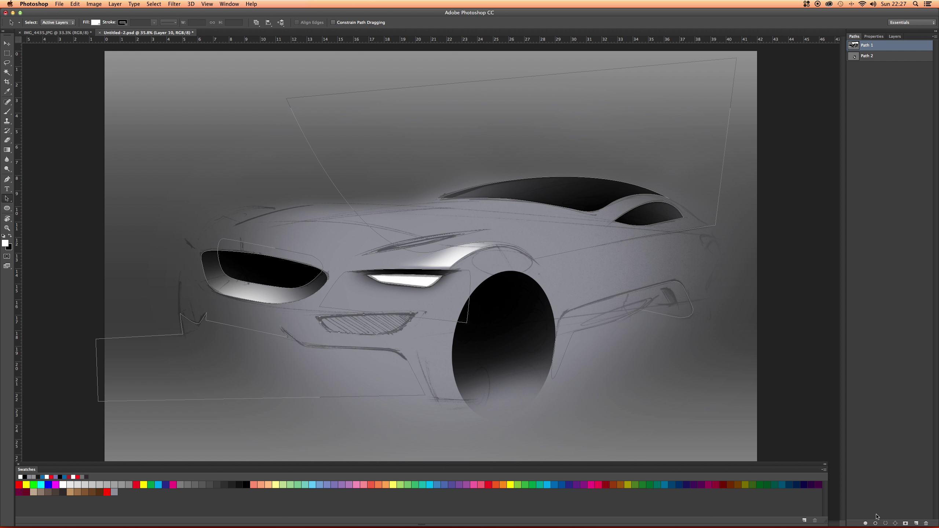
left_click(886, 524)
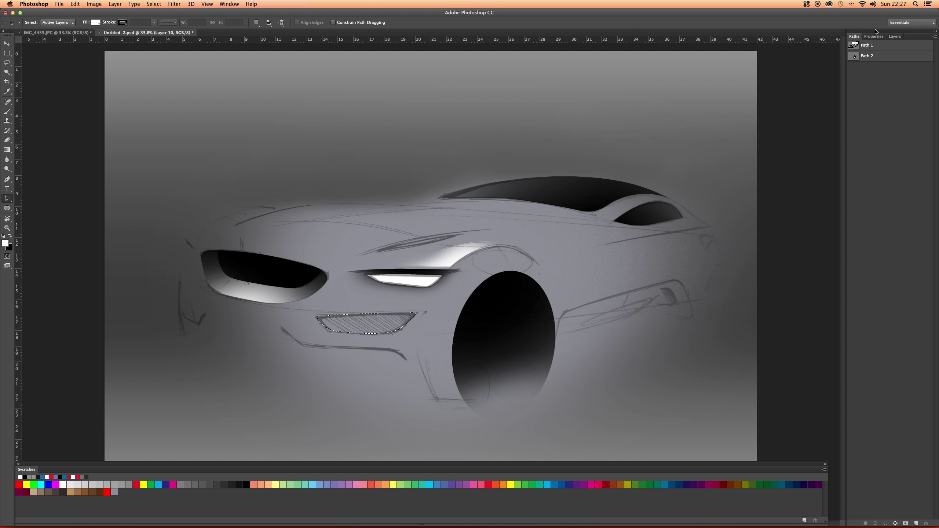
Paint the hatched lower grille solid black with the Brush, then deselect
left_click(895, 36)
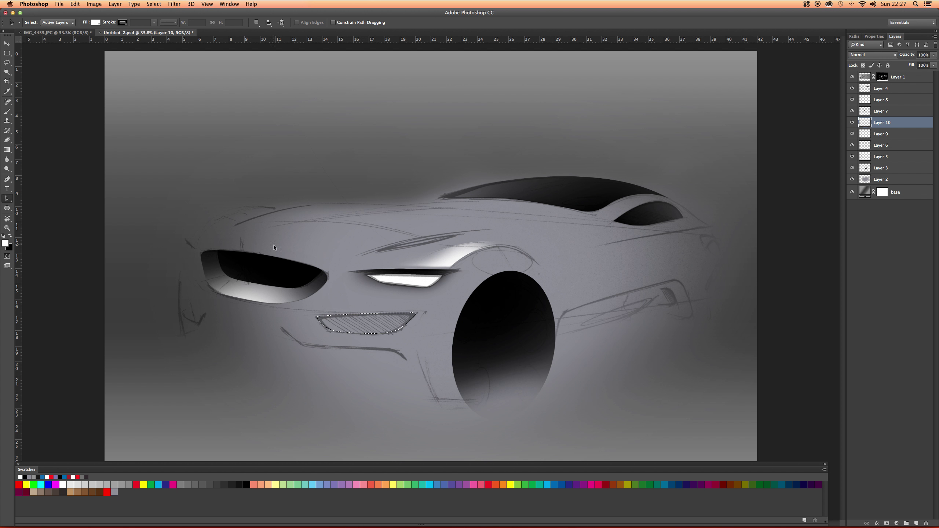
key("x")
key("b")
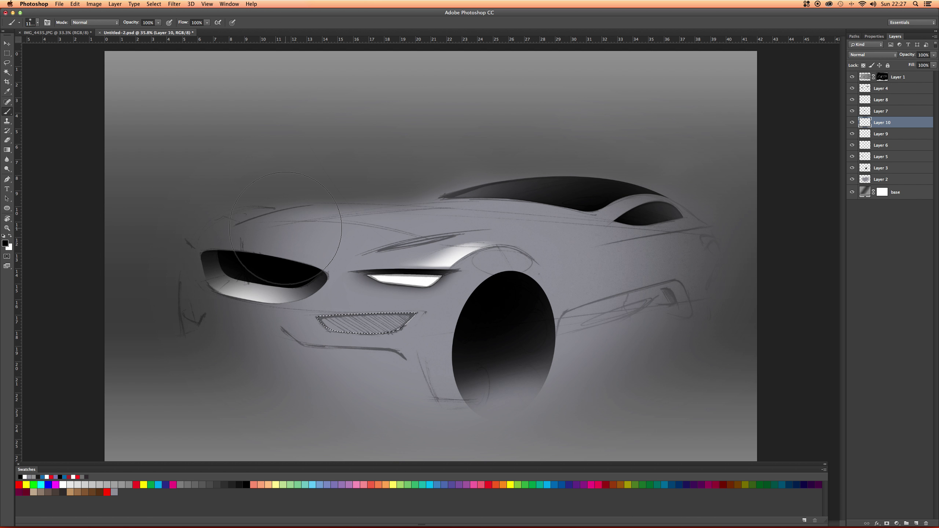
mouse_move(285, 228)
left_mouse_down()
mouse_move(320, 305)
mouse_move(389, 290)
mouse_move(307, 289)
mouse_move(392, 285)
mouse_move(294, 301)
mouse_move(414, 296)
left_mouse_up()
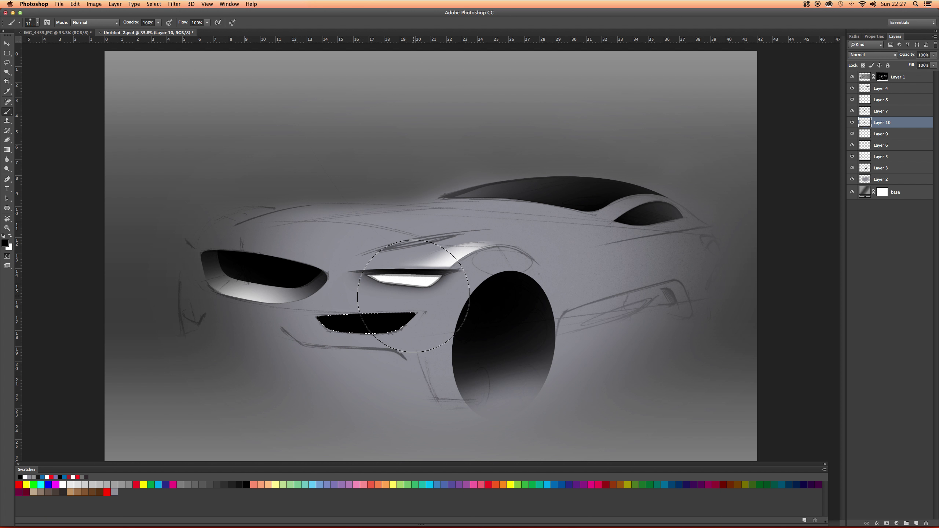
key("super+d")
left_click(854, 37)
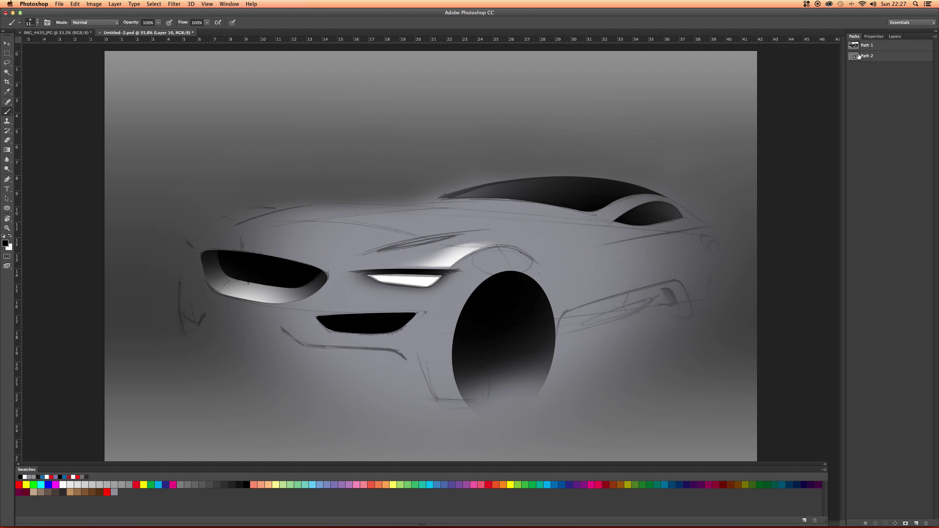
Load Path 1's lower bumper outline as a selection and invert it
left_click(859, 45)
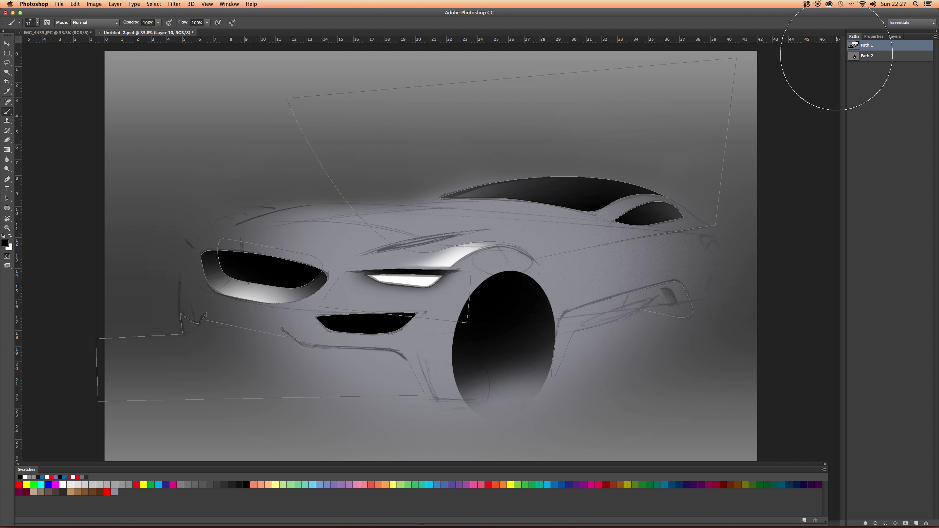
key("a")
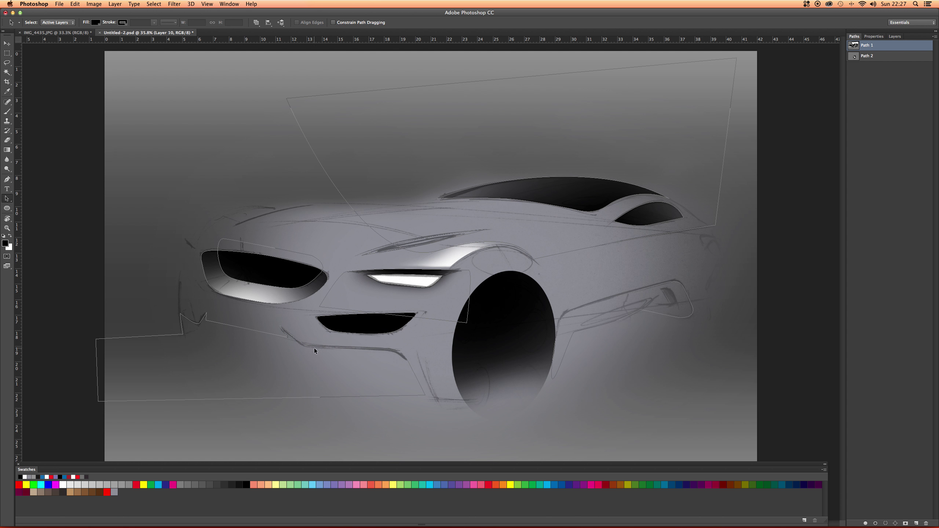
left_click(880, 522)
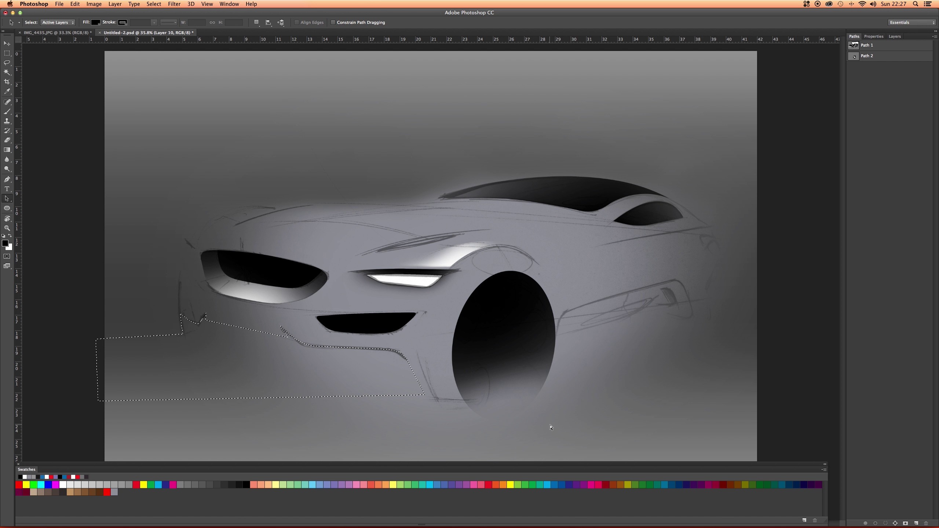
key("shift+super+i")
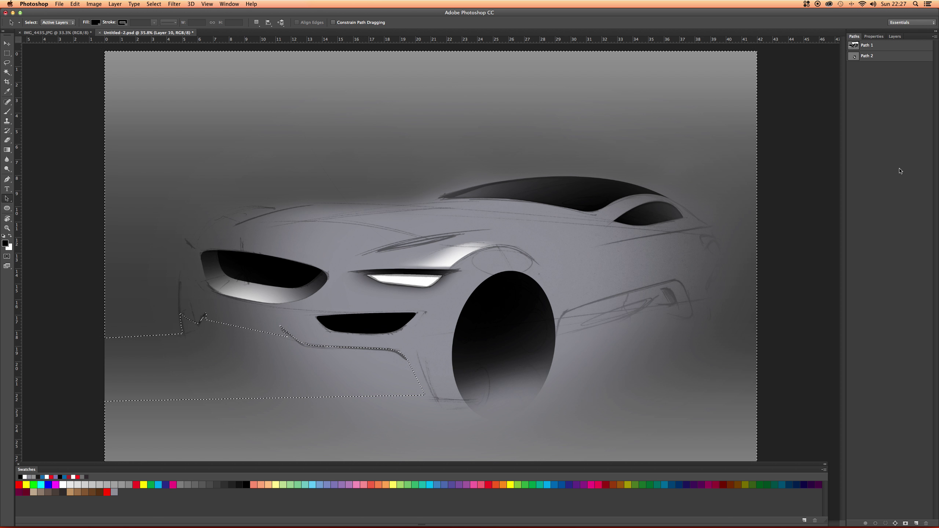
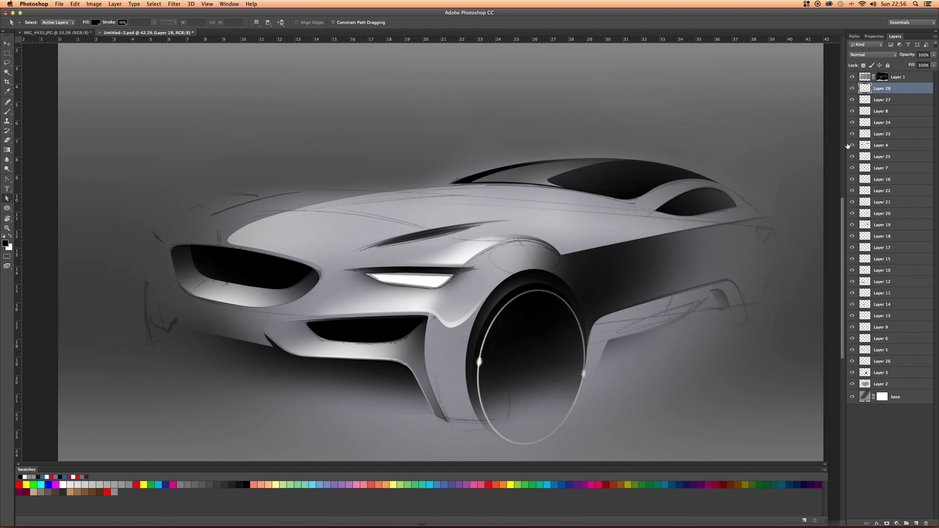
Toggle the headlight, grille, wheel, bumper and hood layers to compare their shading
left_click(852, 168)
left_click(852, 191)
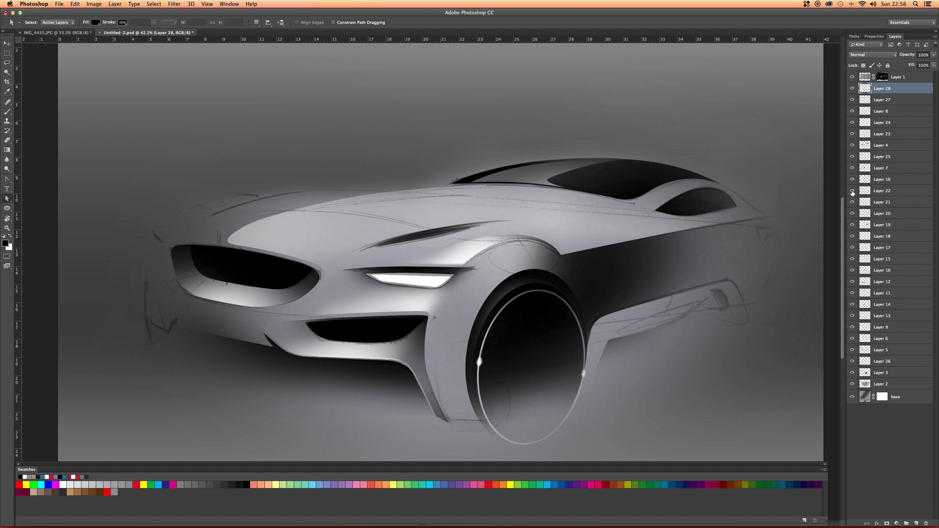
left_click(853, 191)
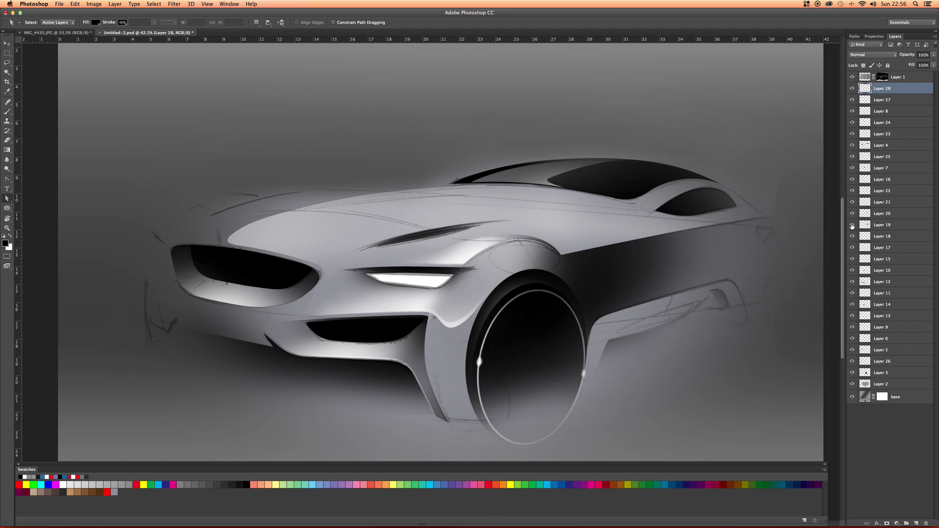
left_click(852, 158)
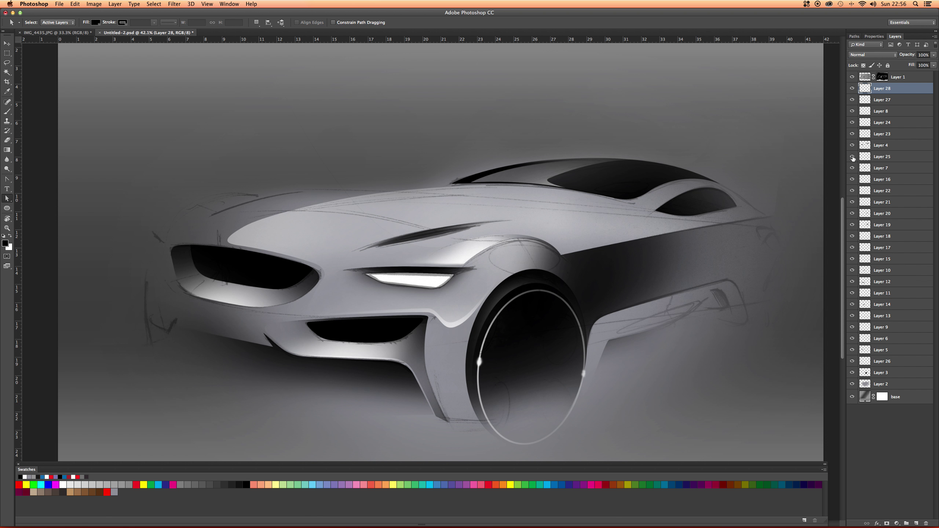
left_click(853, 159)
left_click(852, 145)
left_click(853, 145)
left_click(853, 134)
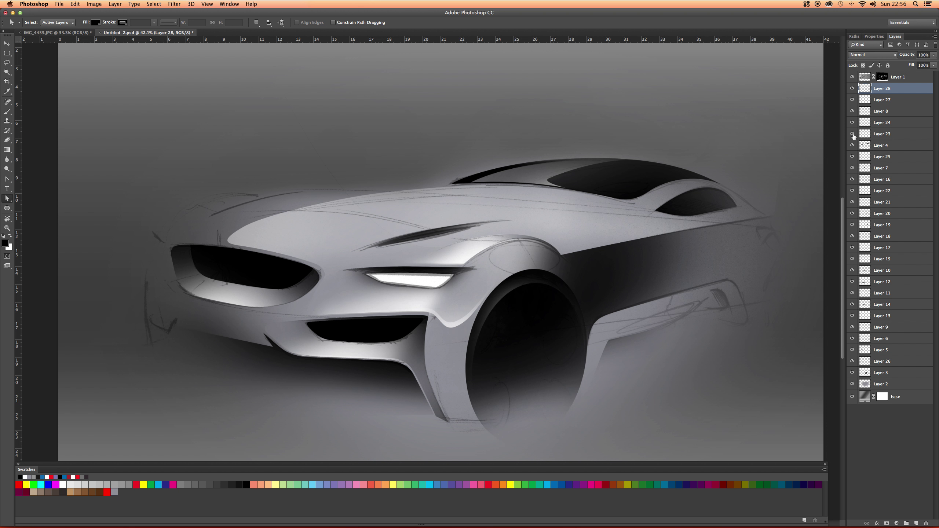
left_click(853, 135)
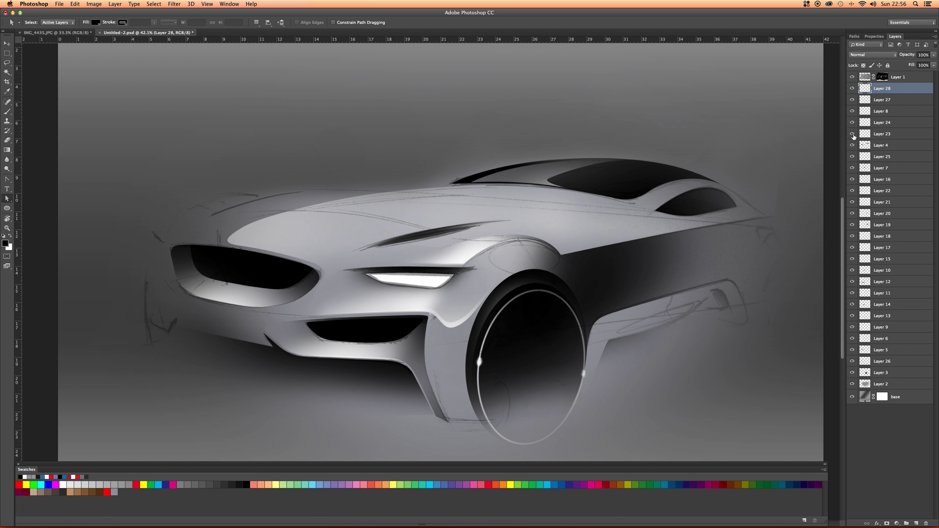
left_click(853, 285)
left_click(853, 285)
left_click(852, 293)
left_click(853, 315)
left_click(852, 316)
left_click(852, 327)
left_click(853, 327)
left_click(852, 339)
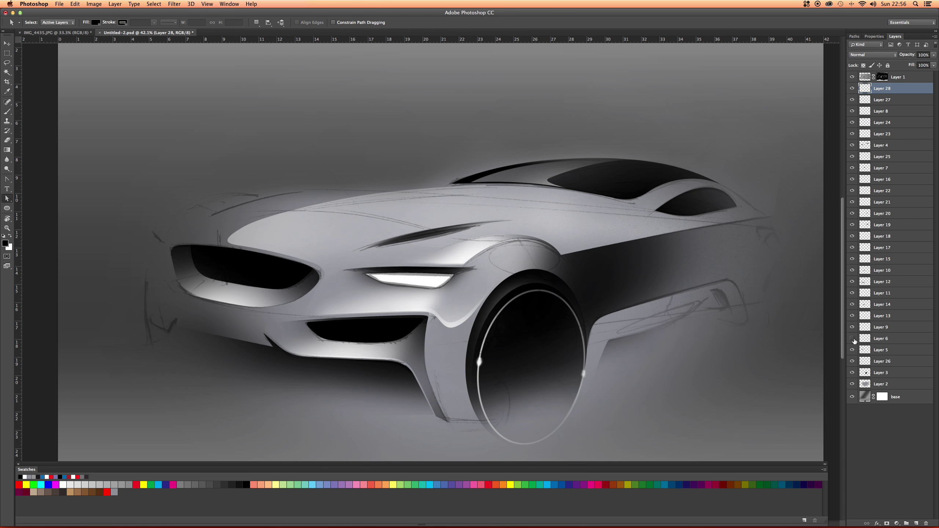
Toggle the roof, wheel-arch and lower-front layers, and restore Layer 6's headlight interior
left_click(853, 110)
left_click(853, 110)
left_click(853, 112)
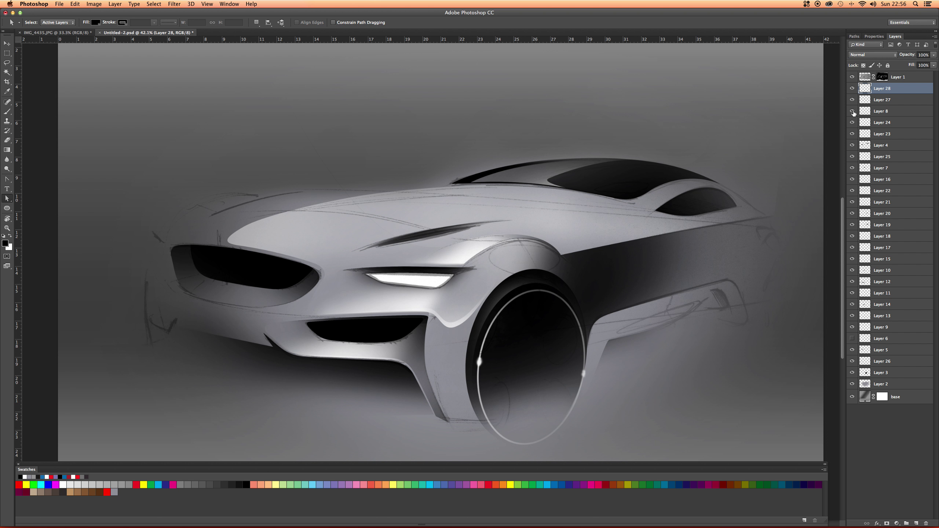
left_click(853, 131)
left_click(853, 131)
left_click(853, 143)
left_click(853, 142)
left_click(853, 145)
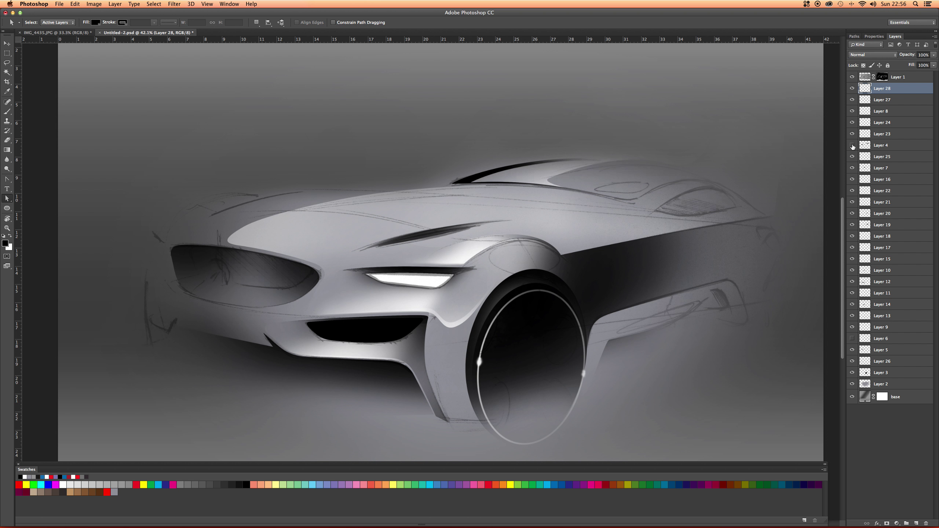
left_click(852, 145)
left_click(852, 156)
left_click(852, 157)
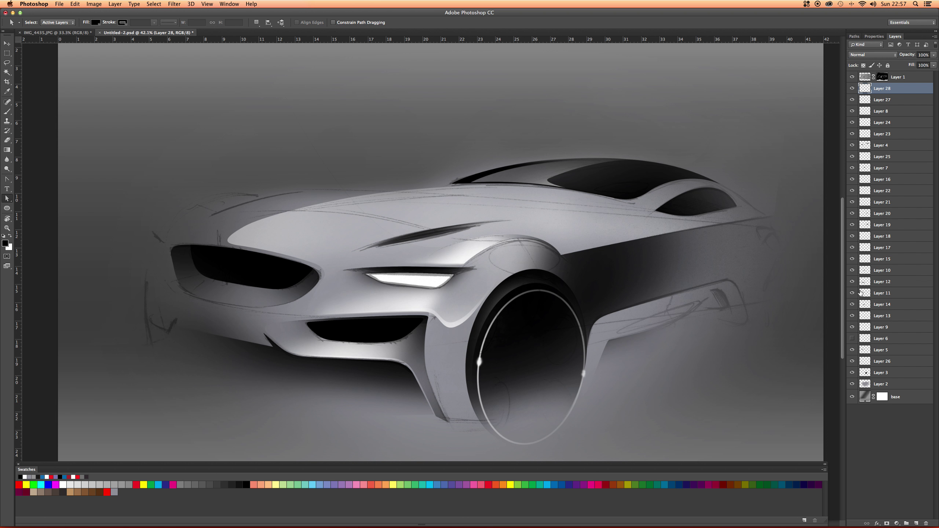
left_click(853, 305)
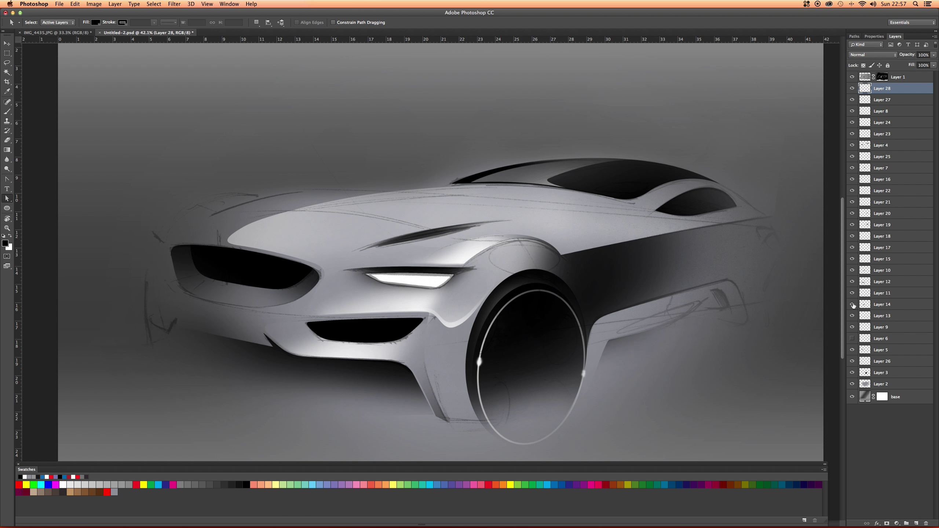
left_click(852, 305)
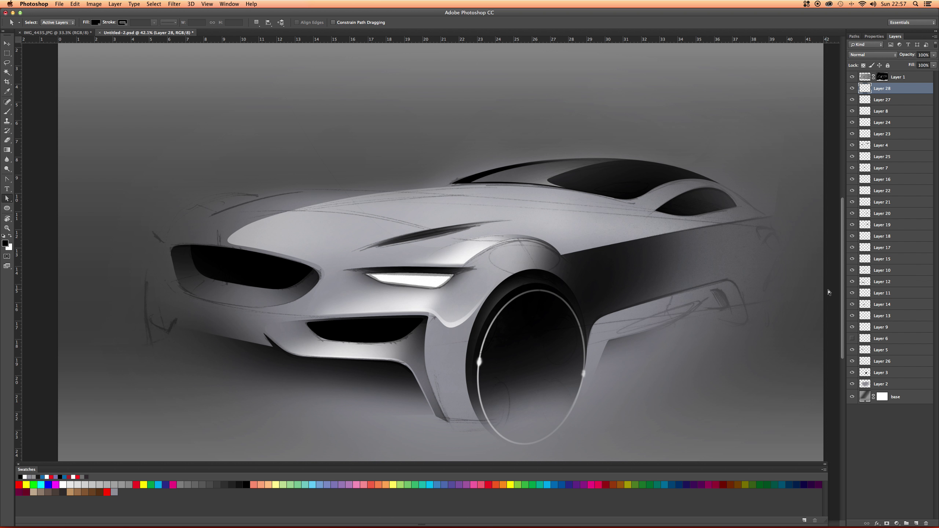
left_click(852, 339)
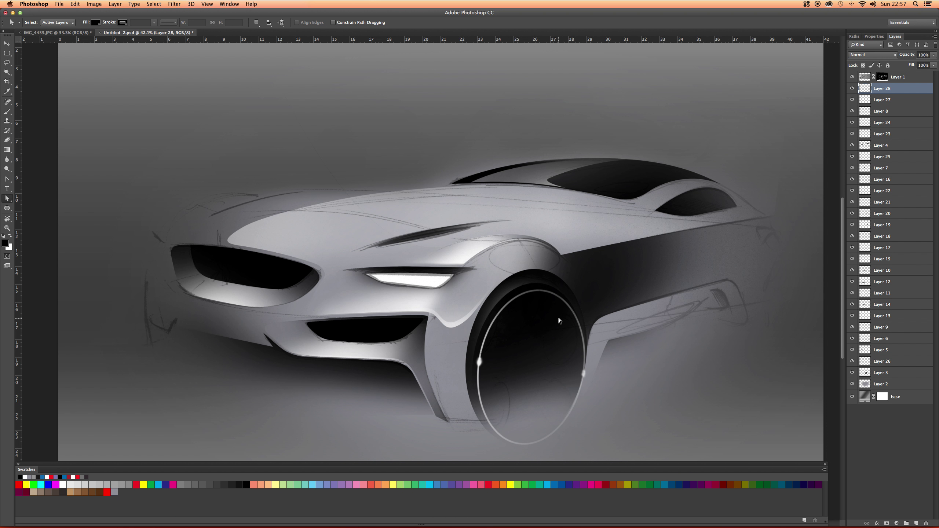
On a new layer, paint soft cyan over the headlight and fender, set to Color Burn
left_click(917, 524)
key("b")
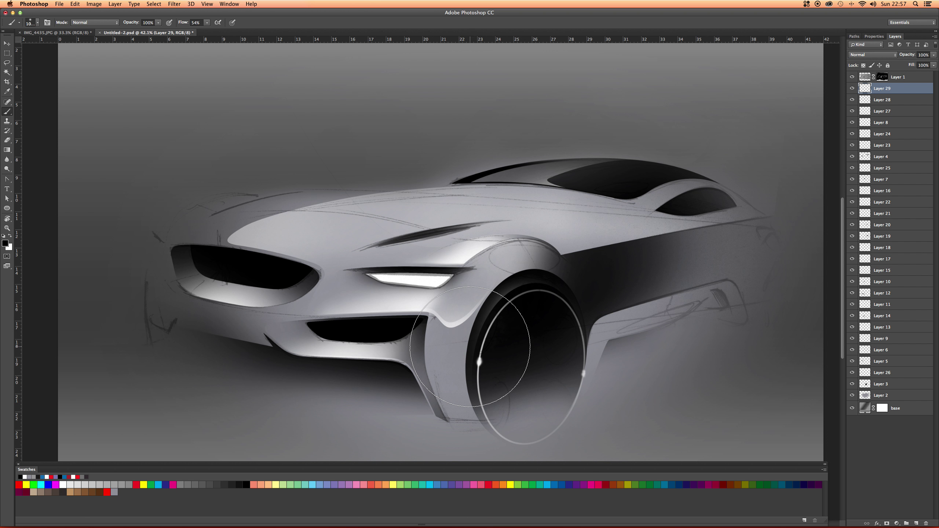
left_click(160, 485)
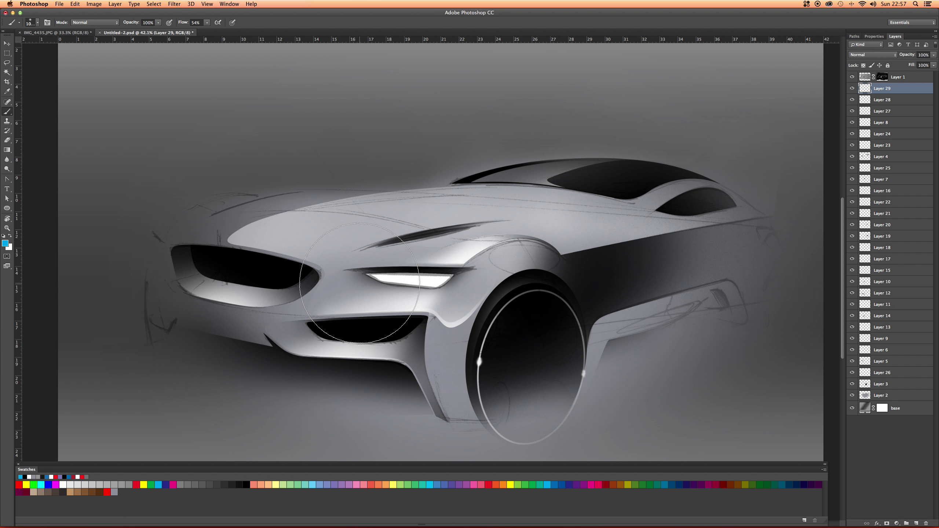
key("bracketright")
key("bracketright")
key("bracketright")
key("bracketright")
key("bracketright")
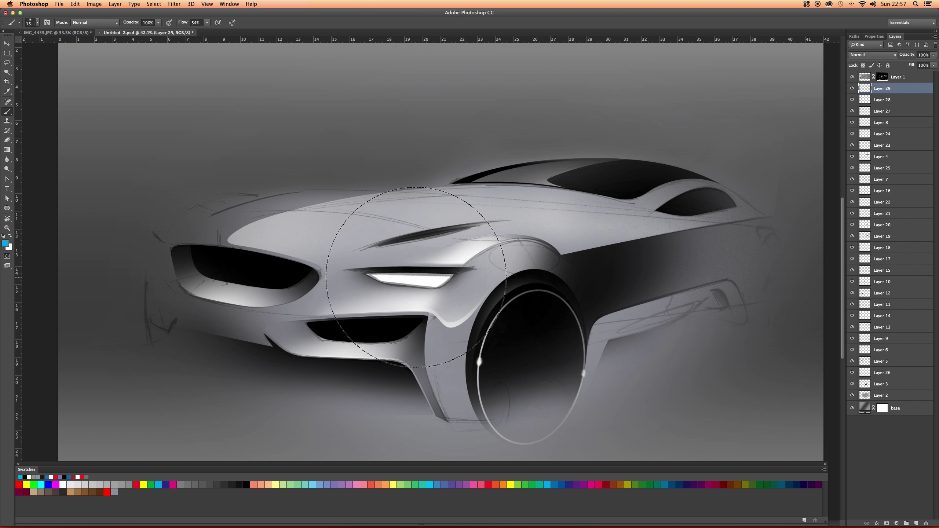
left_click(422, 273)
mouse_move(422, 273)
left_mouse_down()
mouse_move(513, 253)
mouse_move(481, 296)
mouse_move(570, 296)
left_mouse_up()
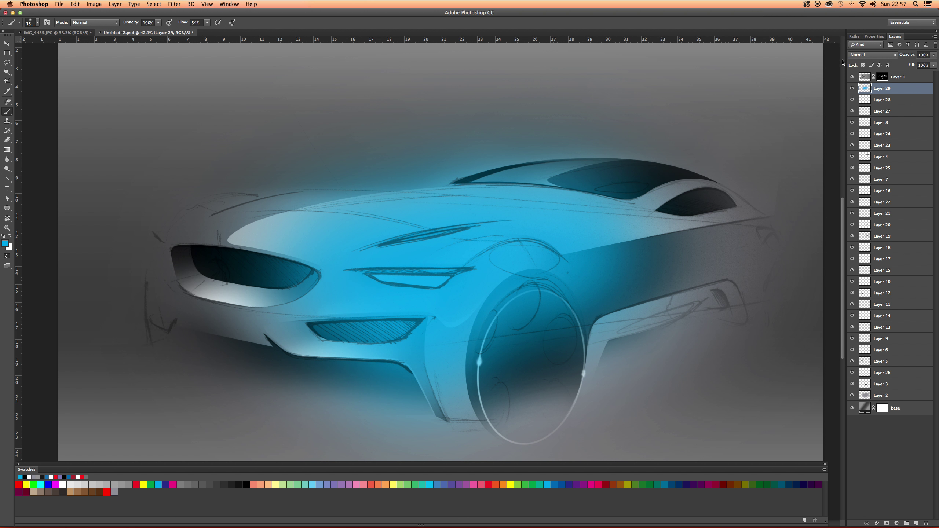
left_click(854, 55)
left_click(862, 83)
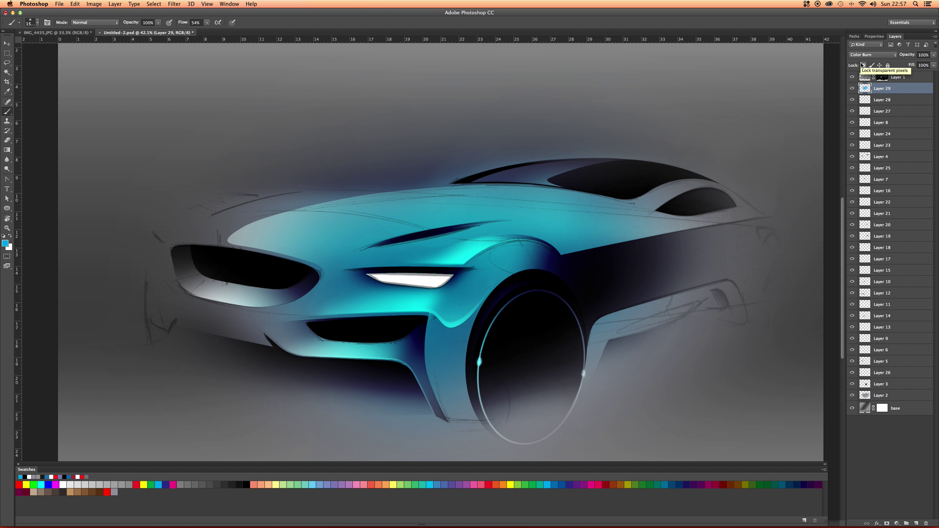
Try Darker Color, Linear Burn, Lighten, Screen and Color Dodge, then keep Linear Dodge (Add)
left_click(863, 54)
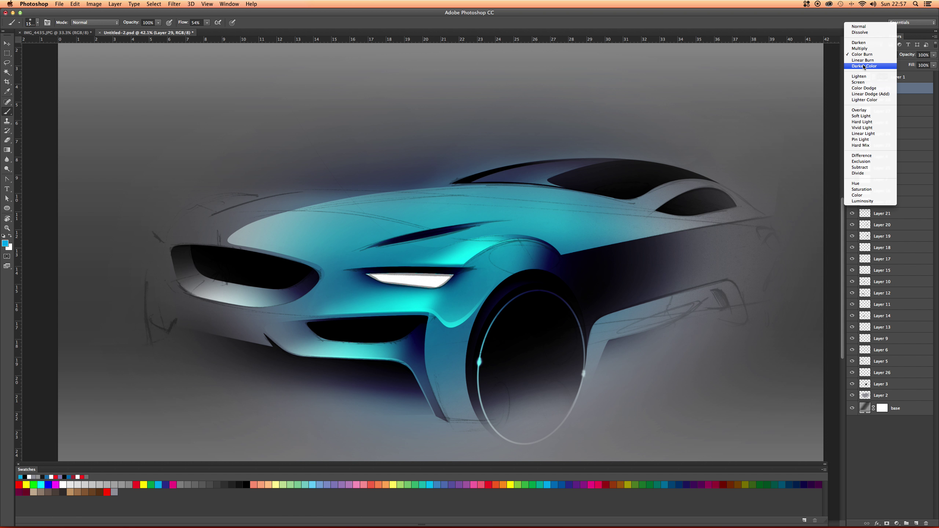
left_click(864, 67)
left_click(863, 55)
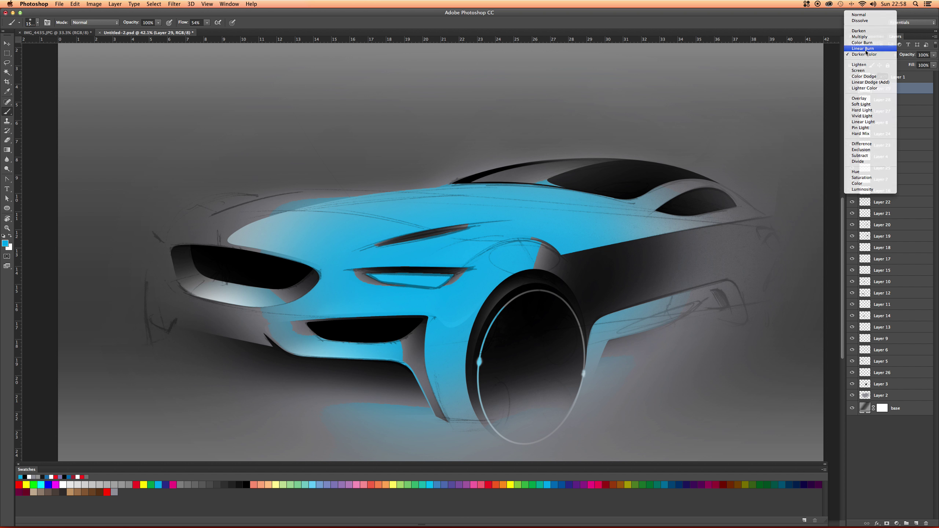
left_click(864, 48)
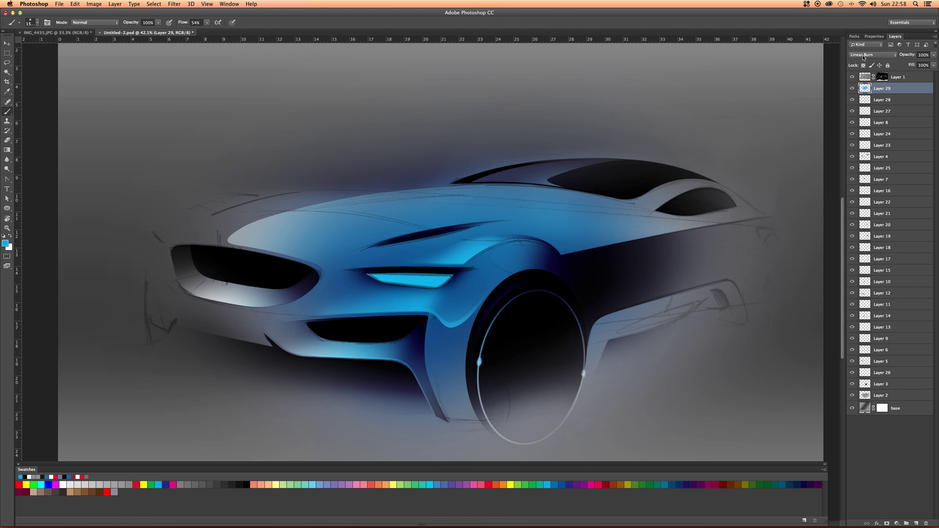
left_click(864, 54)
left_click(868, 71)
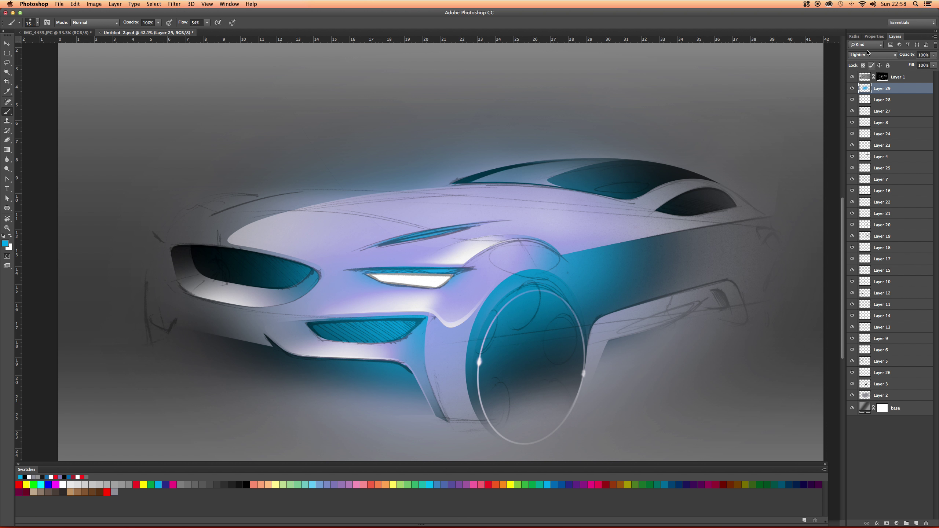
left_click(869, 55)
left_click(871, 61)
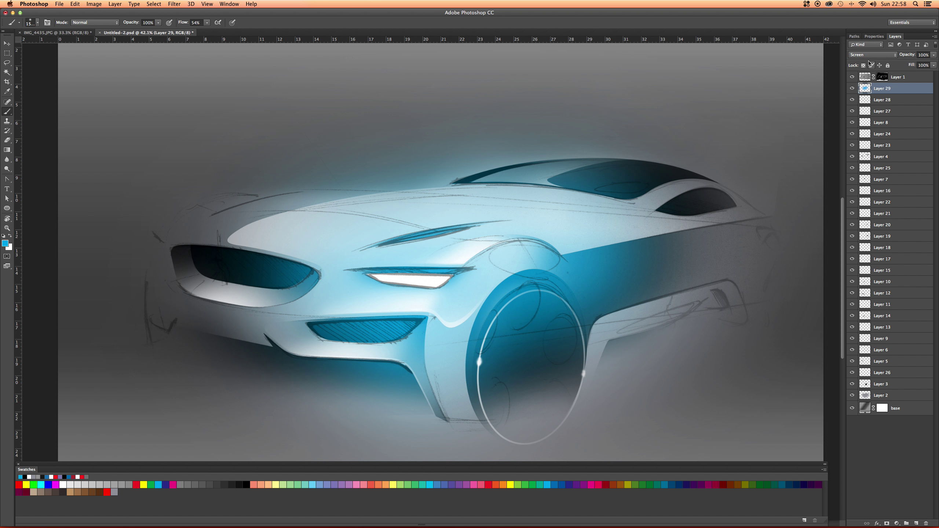
left_click(870, 56)
left_click(871, 62)
left_click(870, 55)
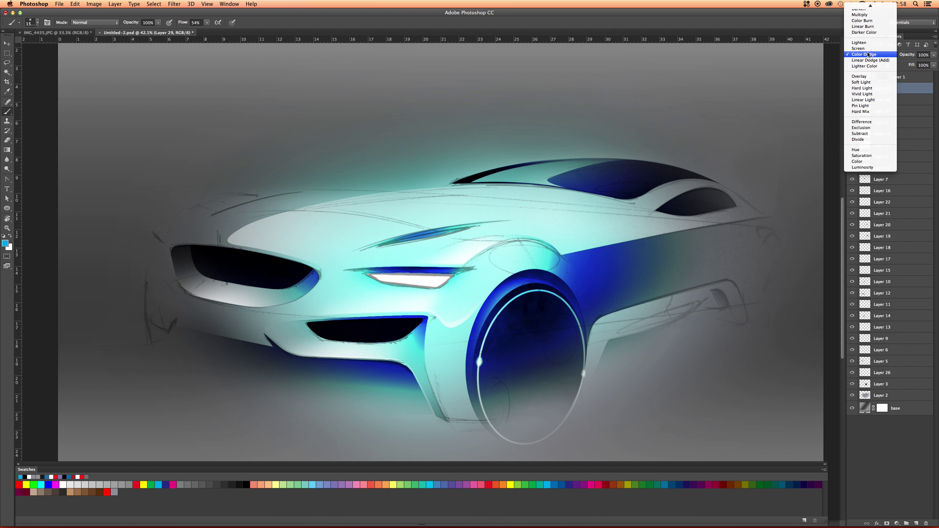
left_click(868, 60)
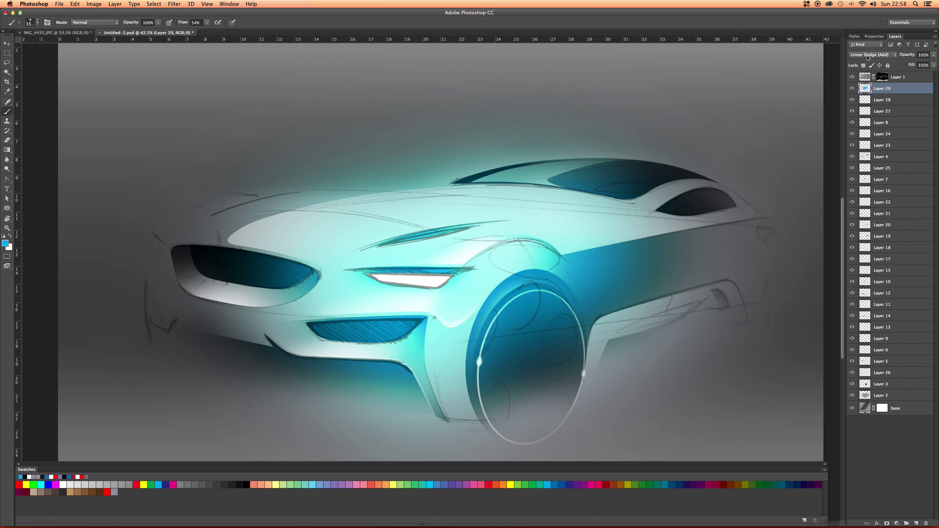
left_click(870, 55)
left_click(870, 55)
Compare Layers 28 through 25, then move the cyan glow layer below Layer 19
left_click(852, 100)
left_click(852, 100)
left_click(853, 112)
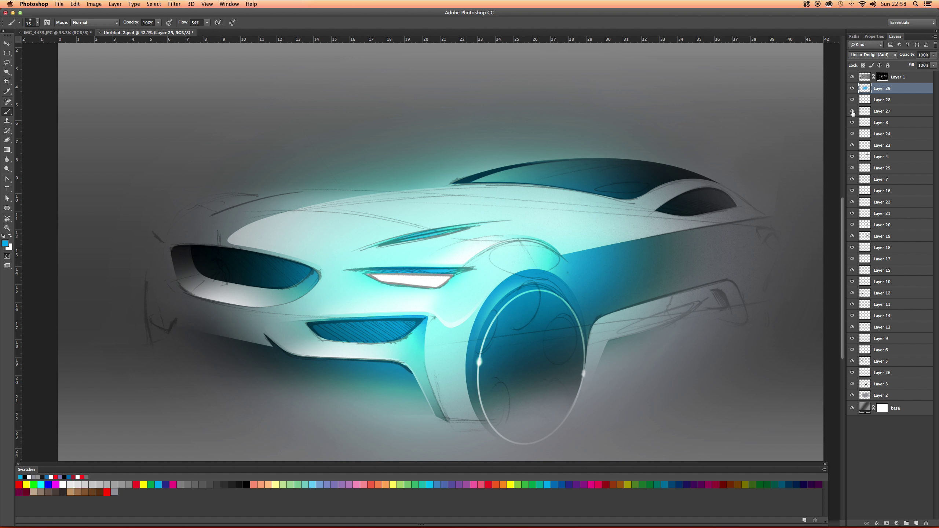
left_click(852, 112)
left_click(852, 123)
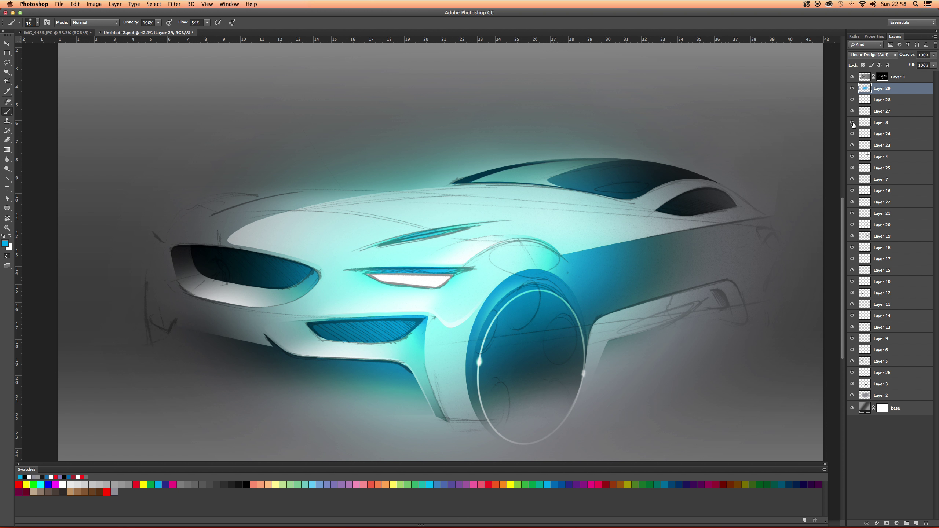
left_click(853, 135)
left_click(853, 136)
left_click(852, 146)
left_click(852, 147)
left_click(853, 158)
left_click(852, 158)
left_click(852, 170)
left_click(852, 171)
left_click_drag(869, 93, 868, 243)
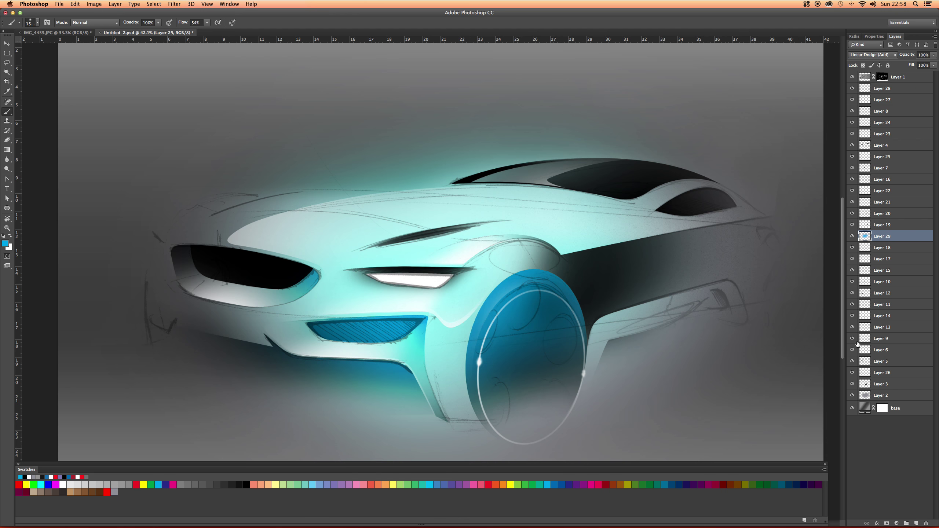
Move Layer 10 above the cyan glow, then drop Layer 29's opacity to about 51%
left_click(852, 248)
left_click(852, 248)
left_click(852, 248)
left_click(852, 248)
left_click(853, 260)
left_click(852, 259)
left_click(852, 282)
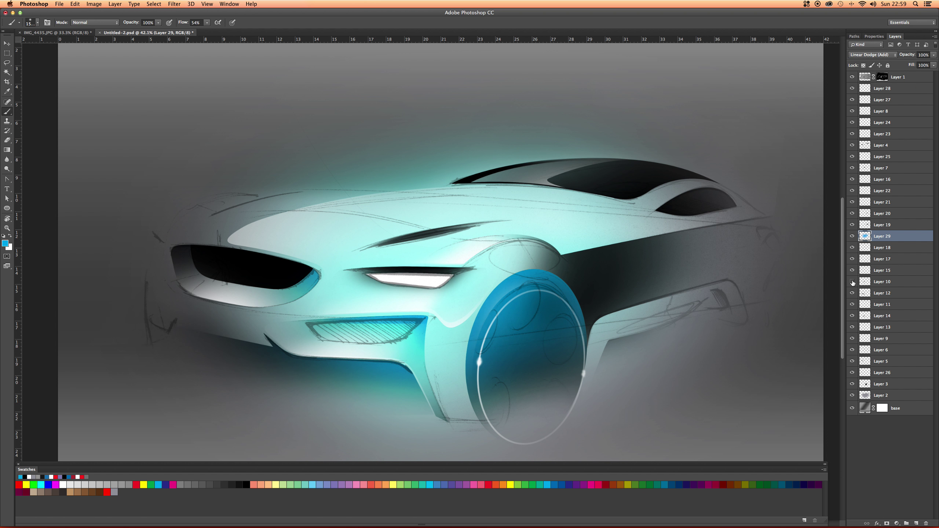
left_click(852, 282)
left_click_drag(861, 282, 873, 234)
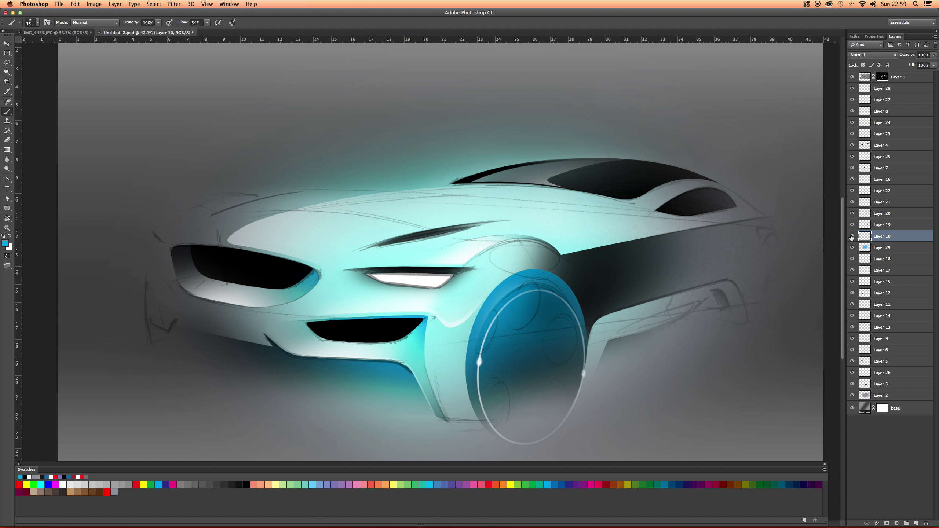
left_click(868, 248)
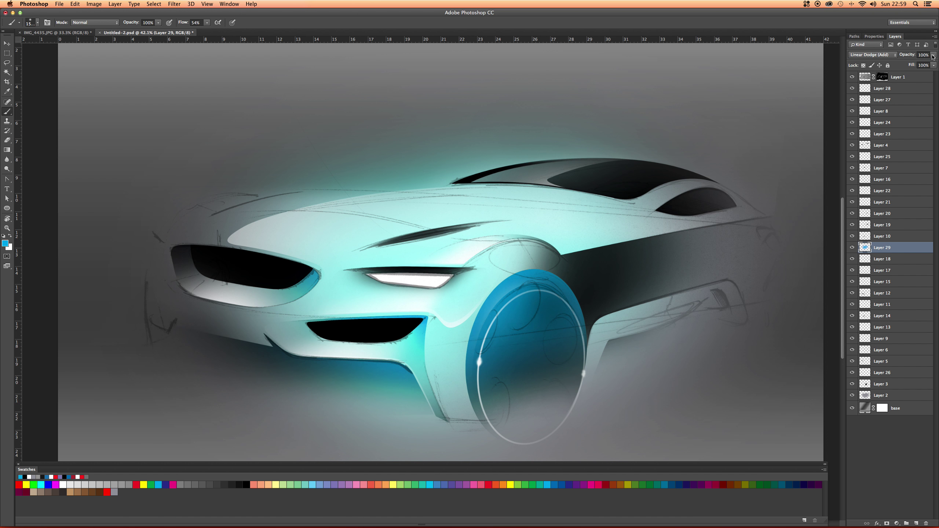
left_click_drag(934, 55, 920, 64)
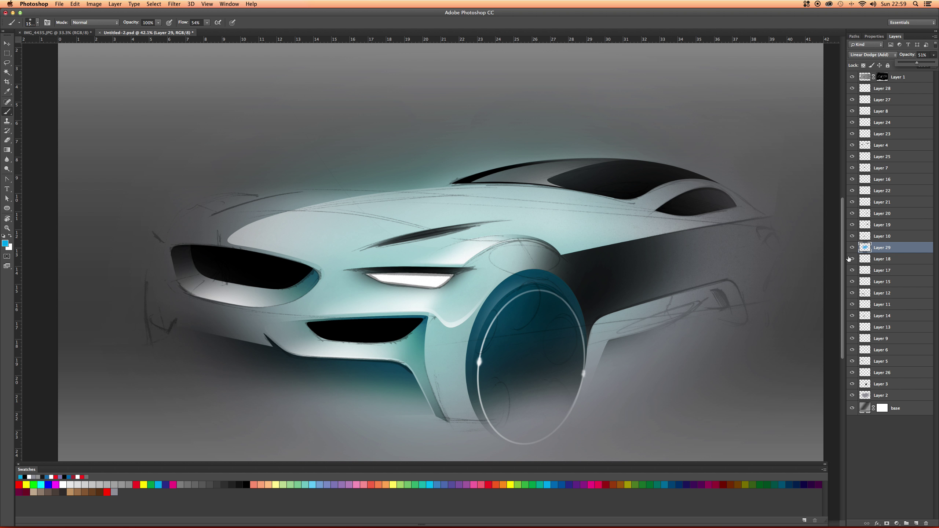
Add a Gradient Overlay effect to Layer 29 and bring up its gradient editor
double_click(867, 249)
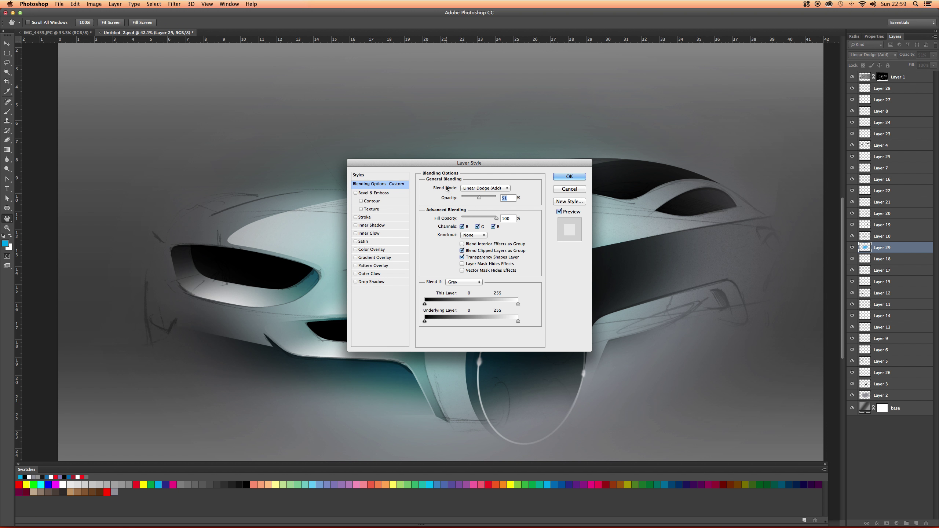
left_click_drag(441, 162, 638, 104)
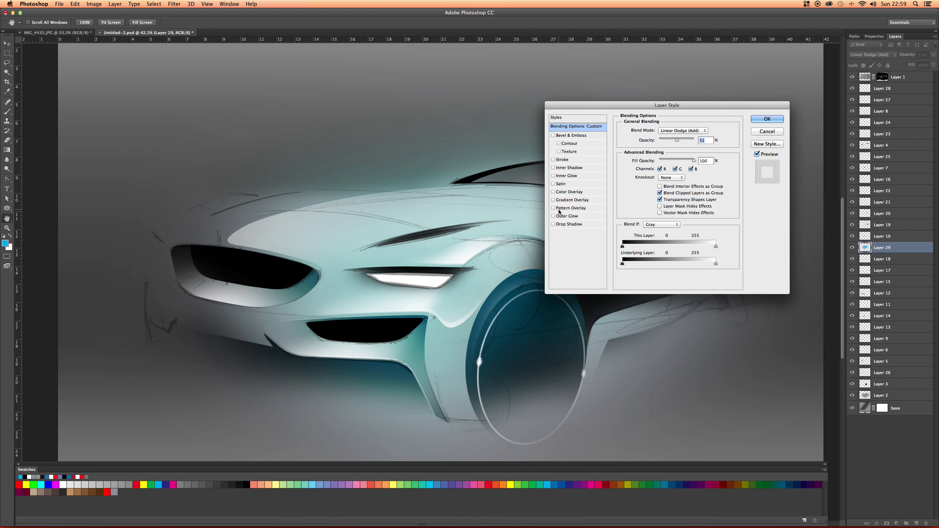
left_click(589, 200)
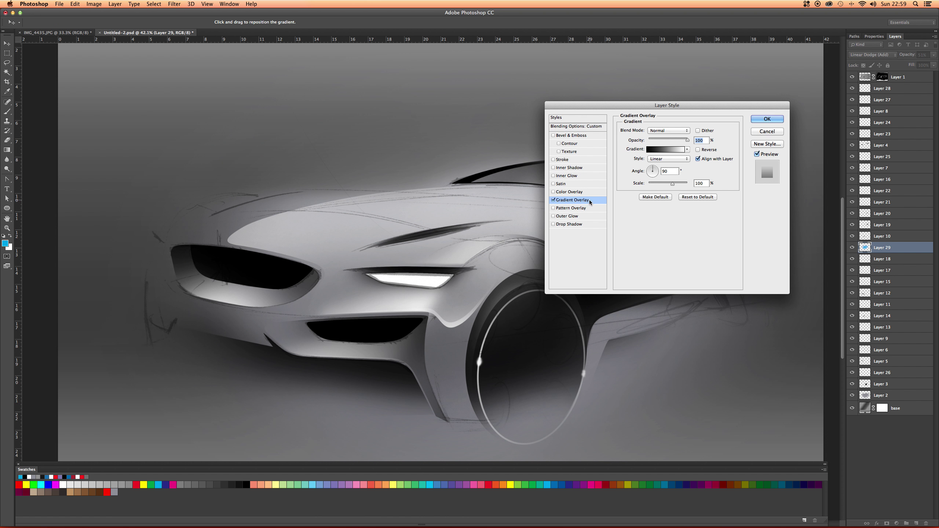
left_click_drag(693, 109, 758, 89)
left_click(733, 130)
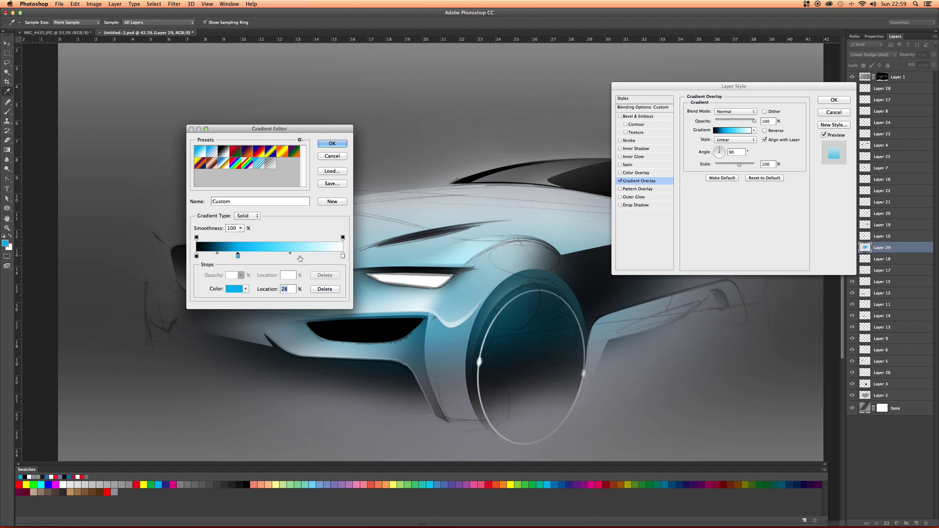
Recolour the 28% gradient stop deep blue and the 70% stop orange
left_click_drag(300, 258, 297, 258)
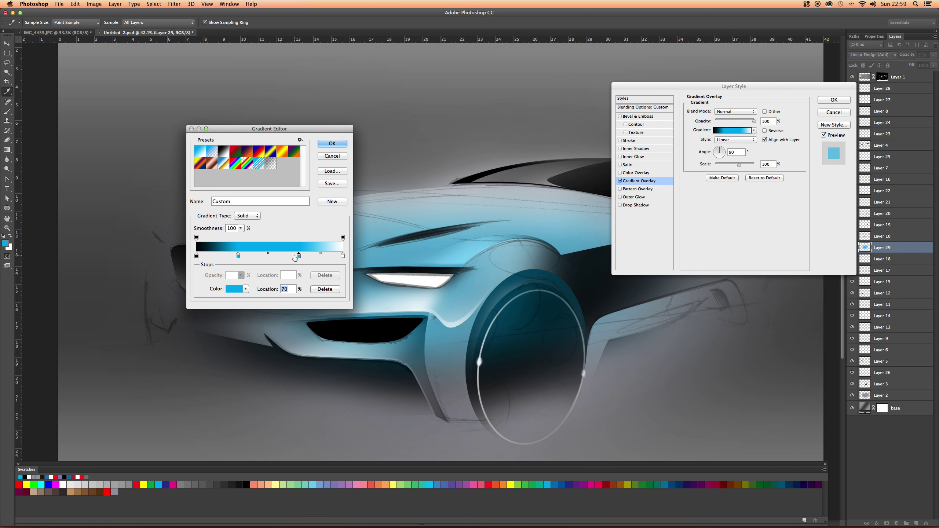
left_click(237, 256)
left_click(229, 289)
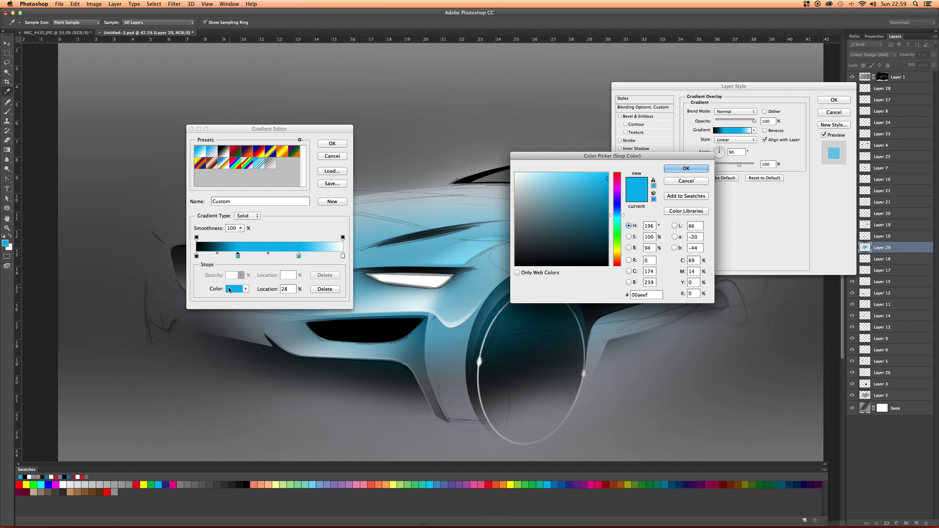
left_click(606, 207)
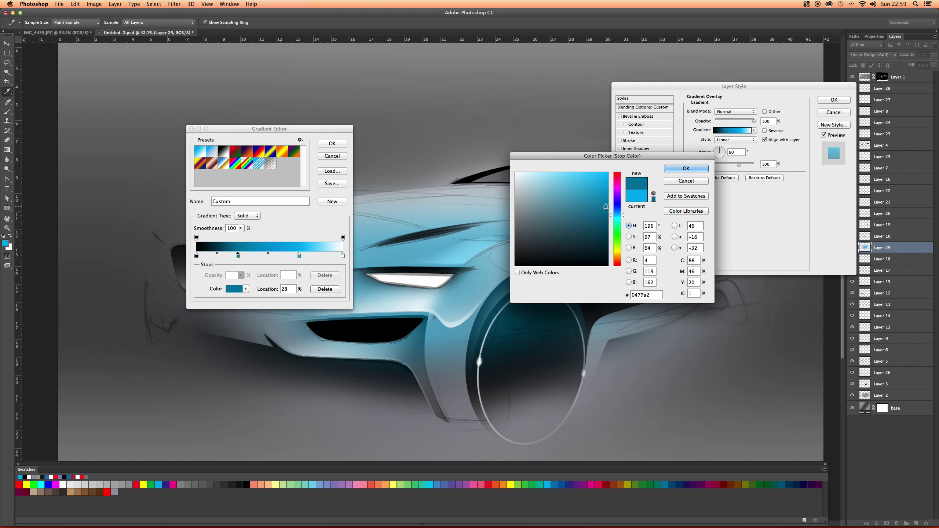
left_click(687, 169)
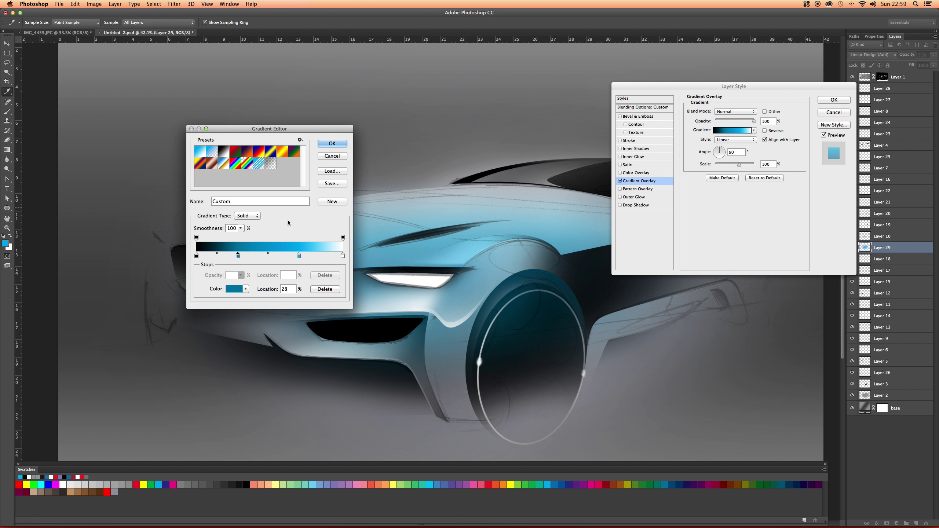
left_click(299, 255)
left_click(239, 290)
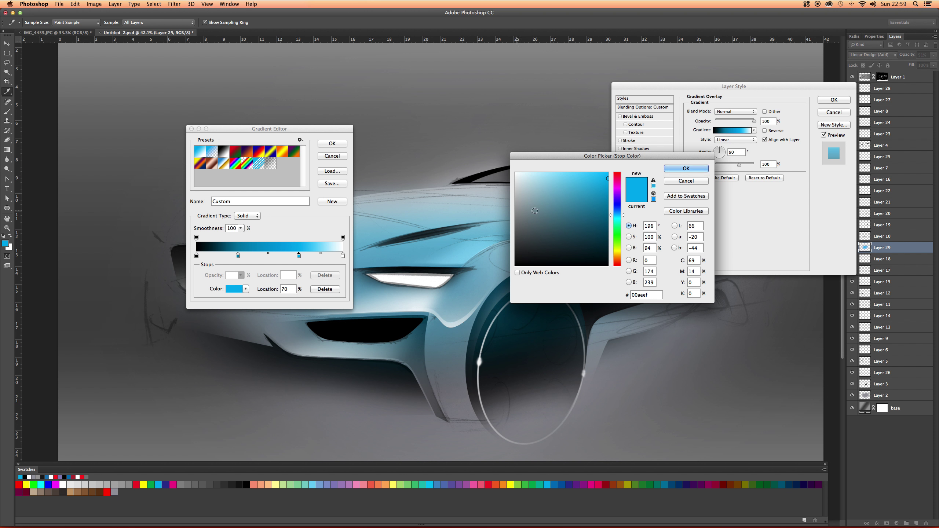
left_click(617, 252)
left_click(608, 173)
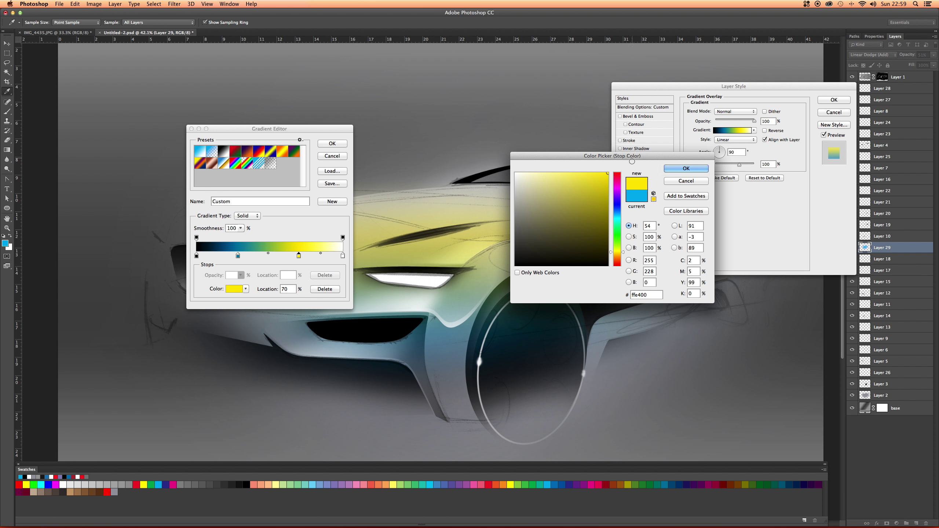
left_click_drag(624, 254, 624, 257)
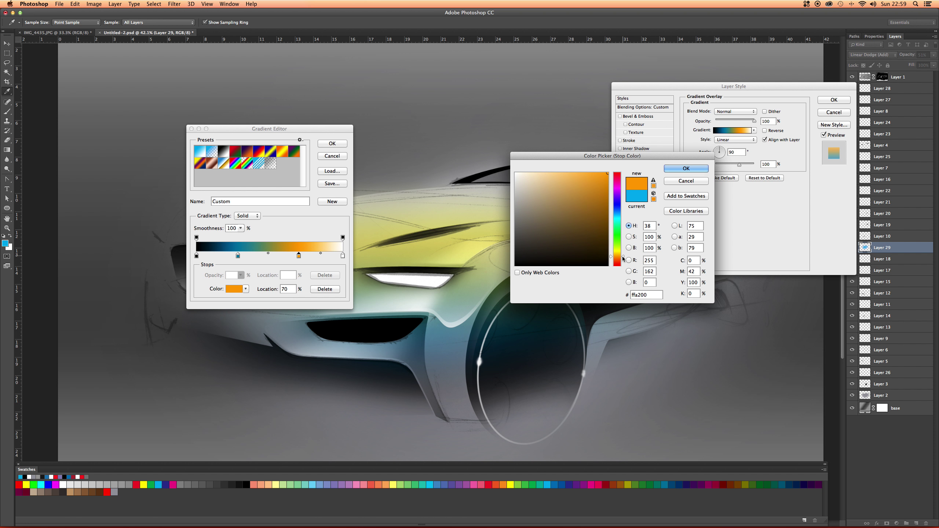
left_click(672, 173)
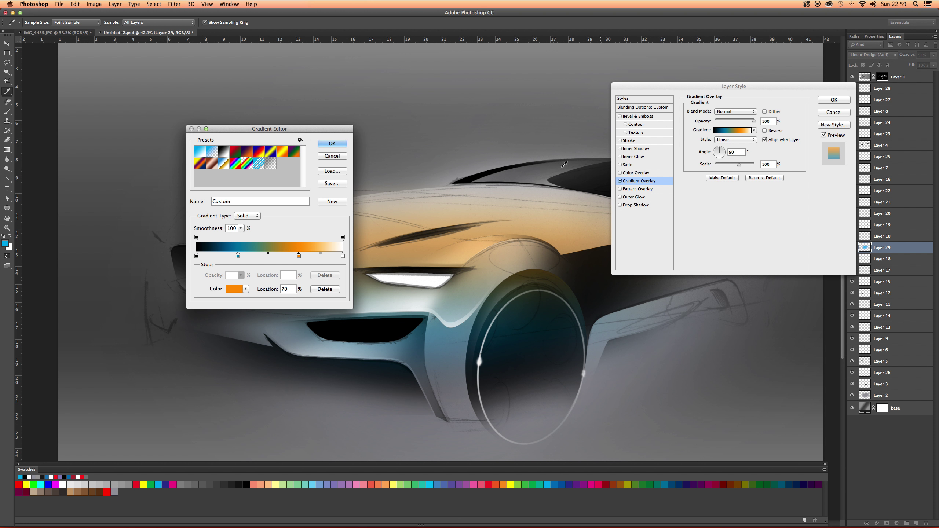
Rearrange the stops into a cyan-blue to orange gradient, deleting the white end stop
left_click(238, 255)
left_click(196, 255)
left_click_drag(238, 255, 203, 260)
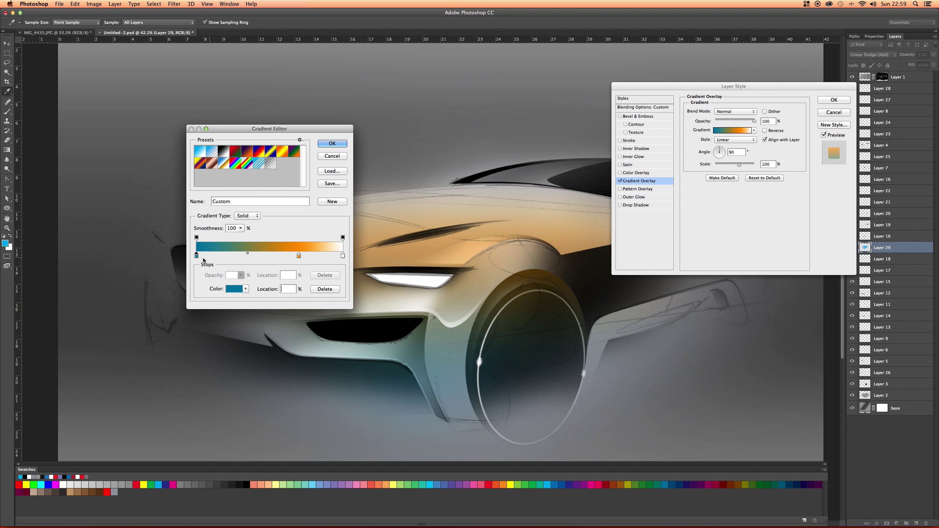
left_click(343, 257)
key("BackSpace")
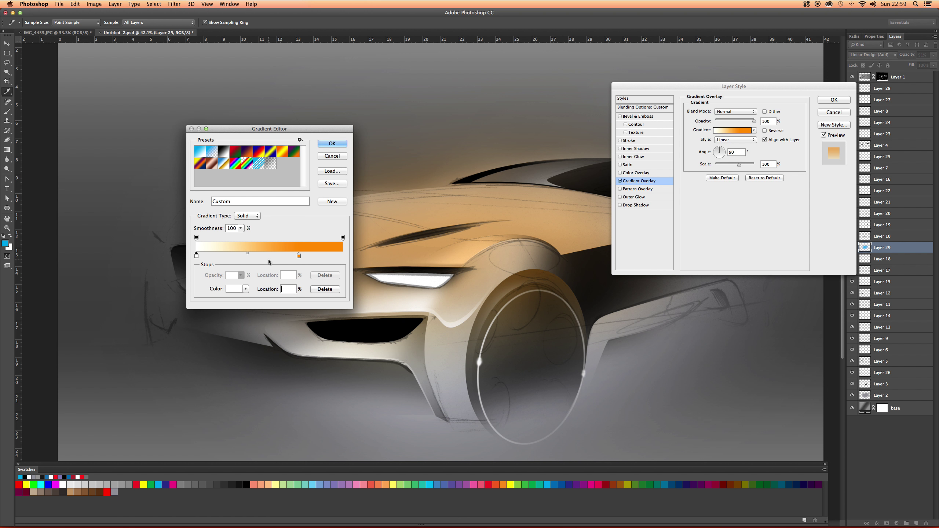
left_click_drag(299, 256, 341, 257)
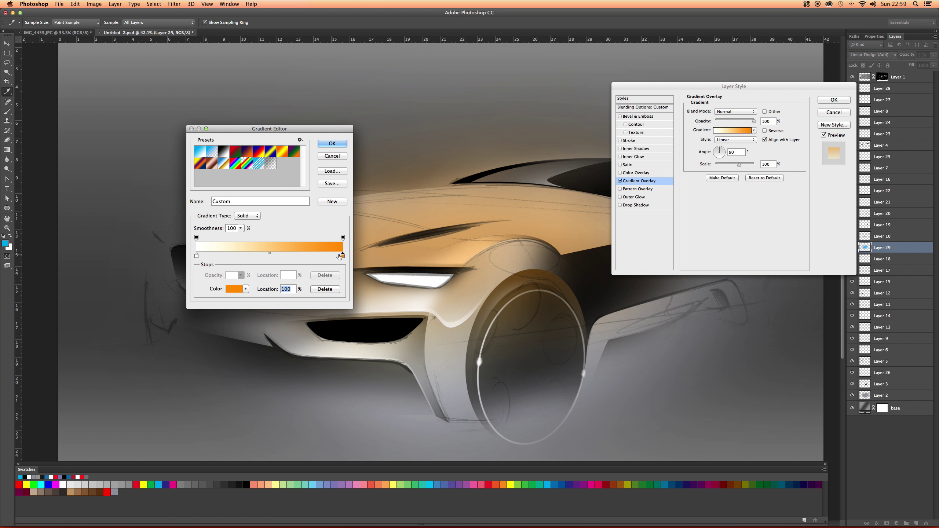
left_click_drag(220, 259, 288, 256)
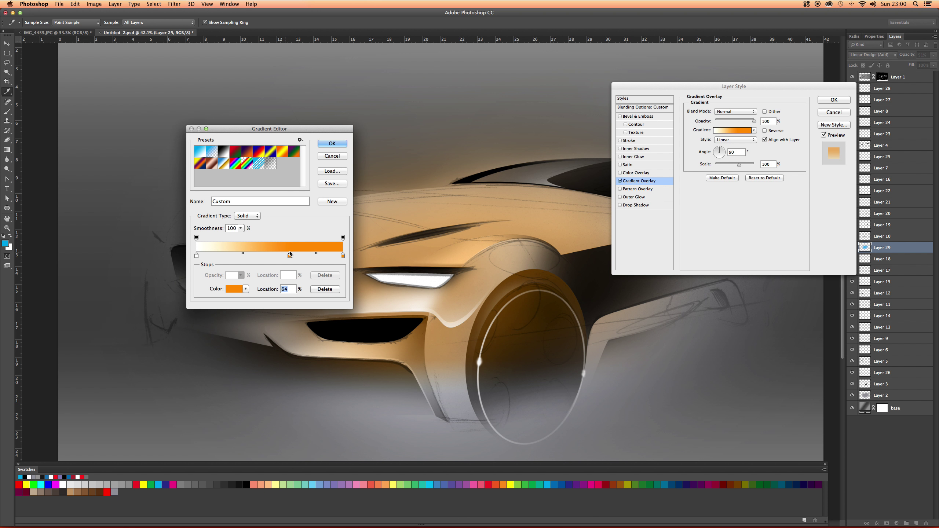
left_click(198, 256)
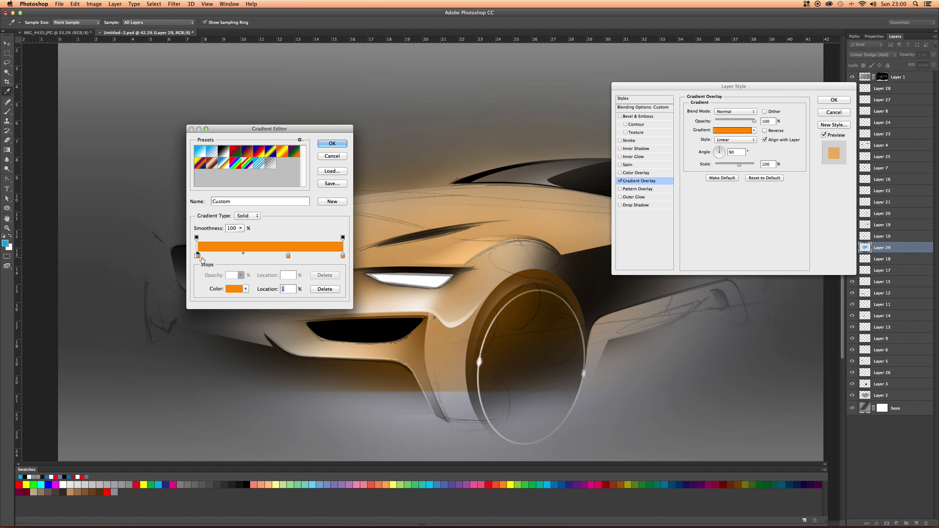
left_click_drag(202, 259, 222, 280)
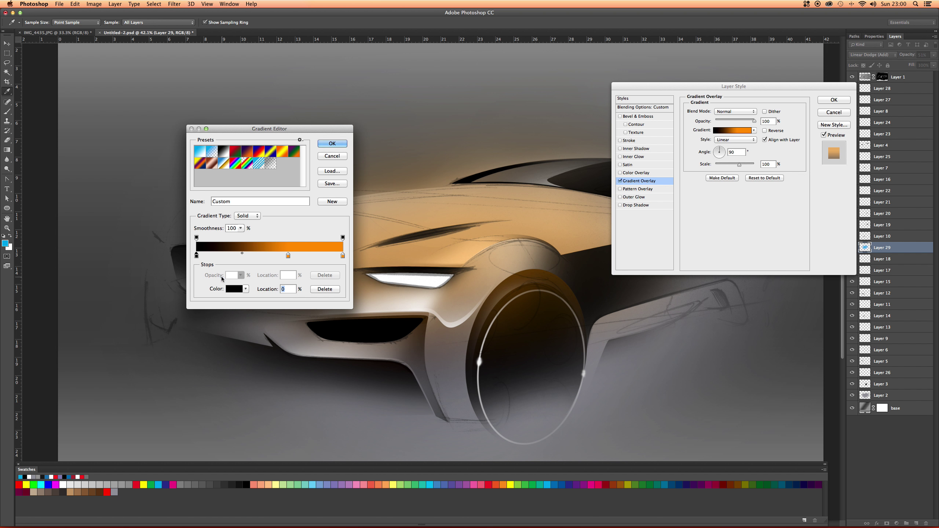
left_click(161, 484)
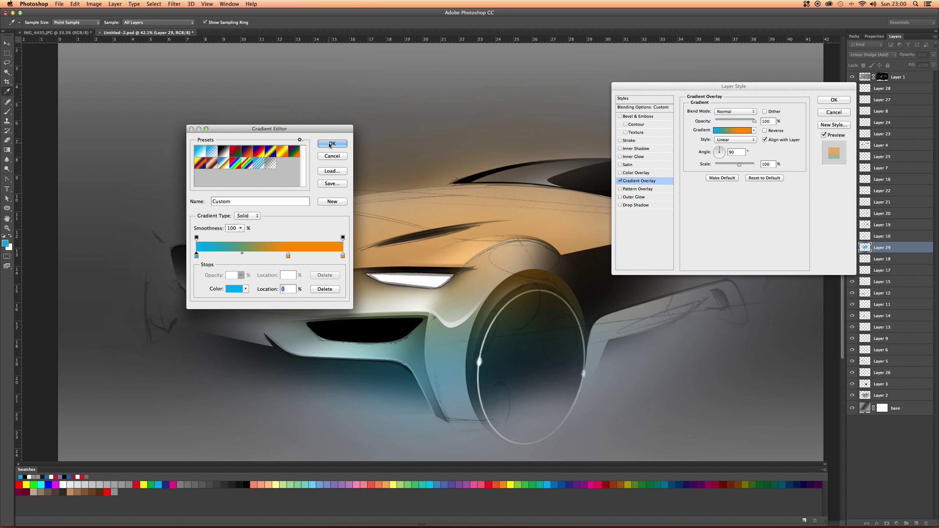
left_click(330, 145)
Try Overlay and Color Dodge for the gradient overlay, settling on Multiply
mouse_move(628, 91)
left_mouse_down()
mouse_move(710, 95)
mouse_move(713, 134)
left_mouse_up()
left_click(823, 155)
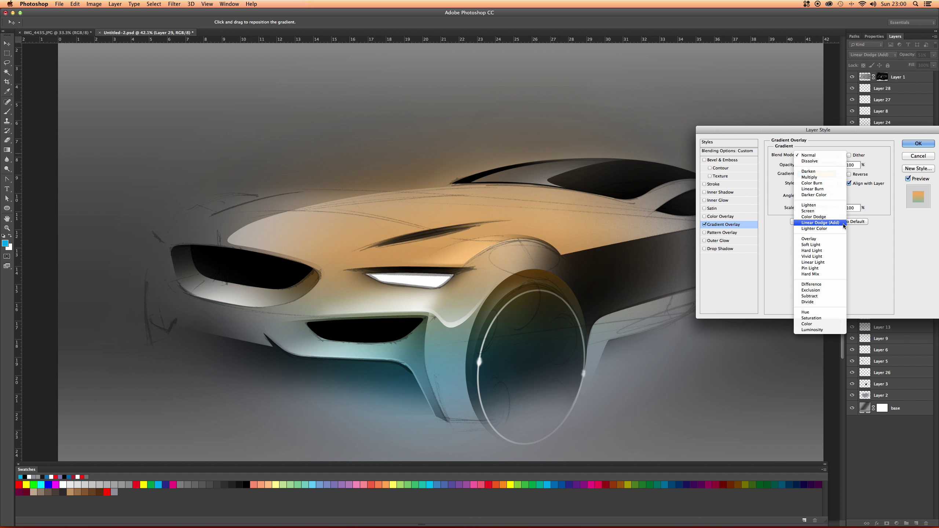
left_click(836, 244)
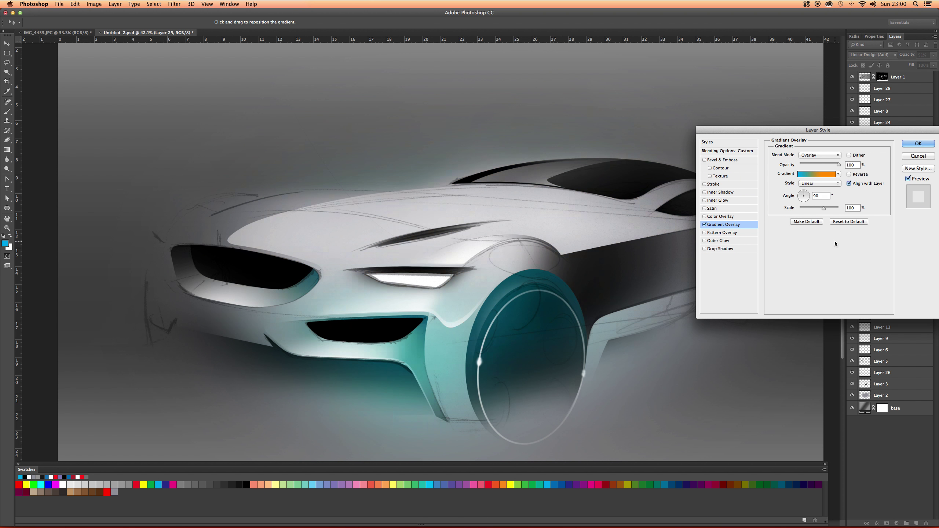
left_click(815, 155)
left_click(814, 133)
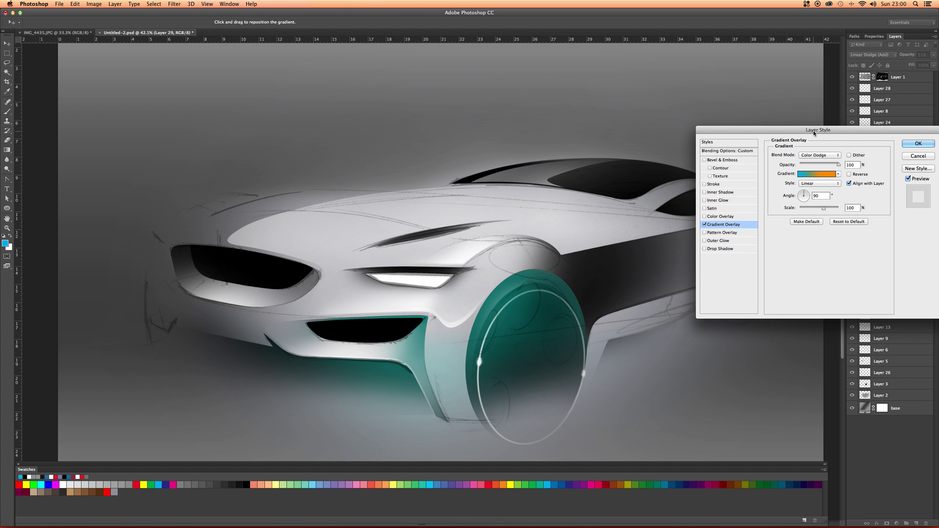
left_click(806, 156)
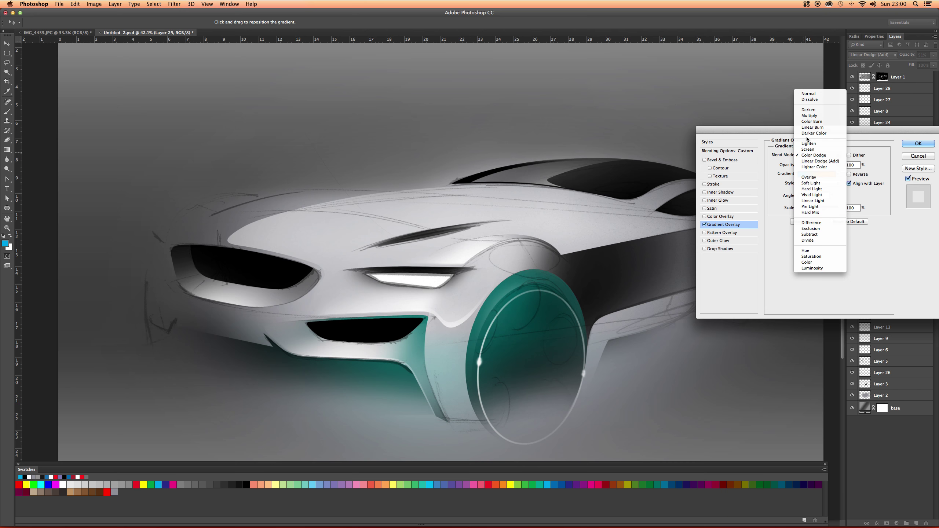
left_click(810, 117)
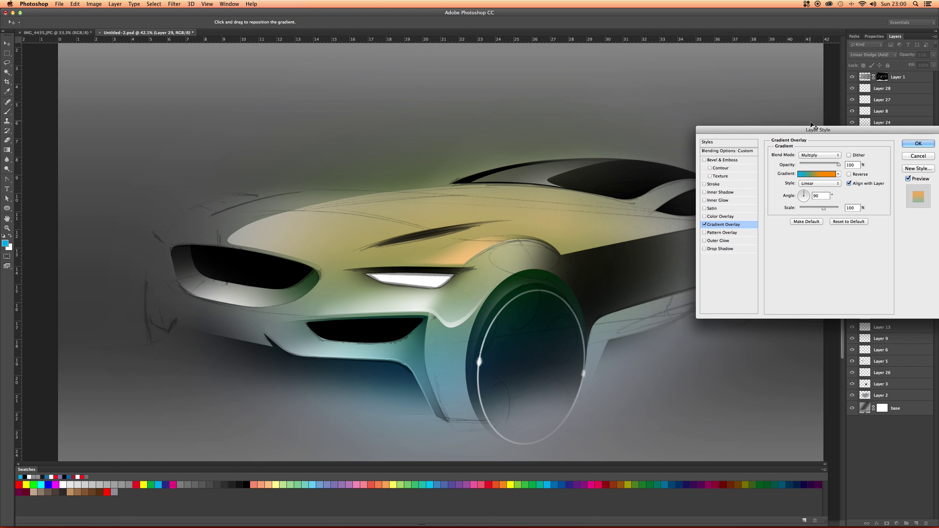
Try Radial and Angle styles, enlarge the scale, then use Reflected at about 27°
left_click(812, 184)
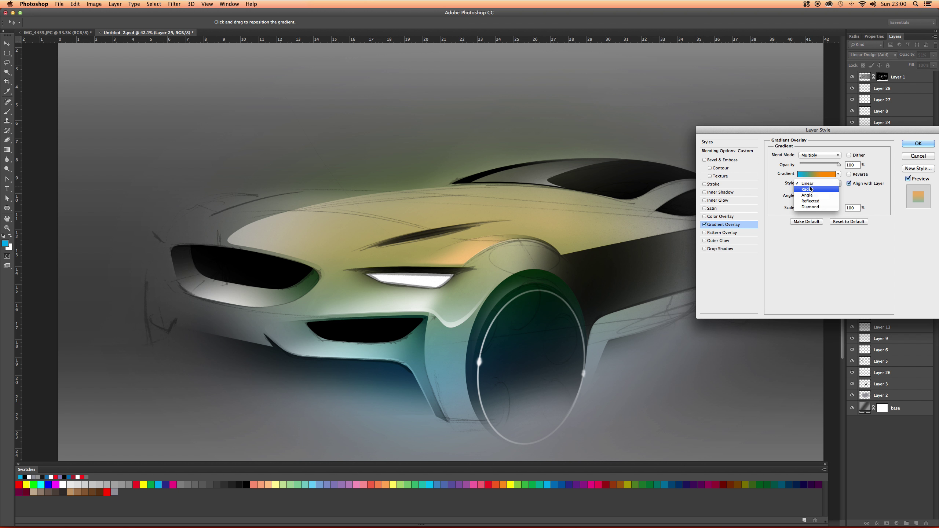
left_click(812, 189)
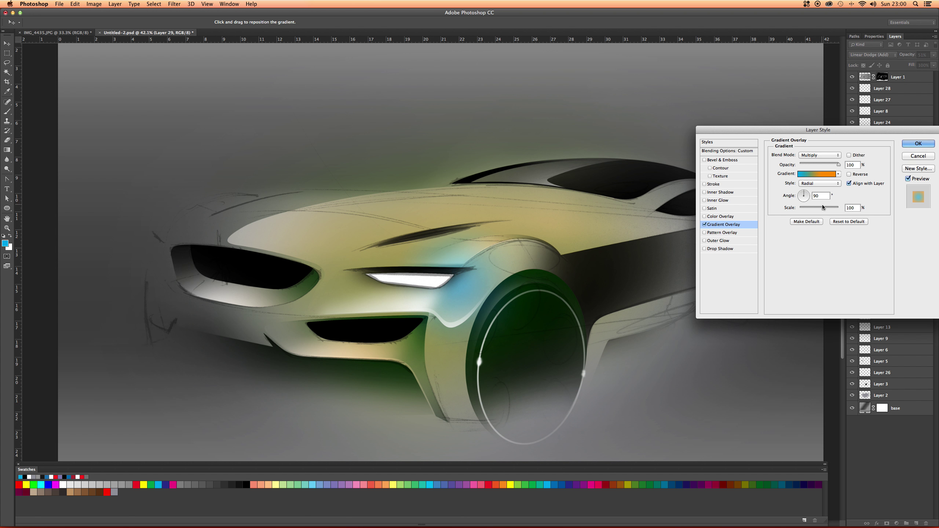
left_click_drag(824, 209, 843, 209)
left_click(812, 184)
left_click(812, 189)
left_click(815, 181)
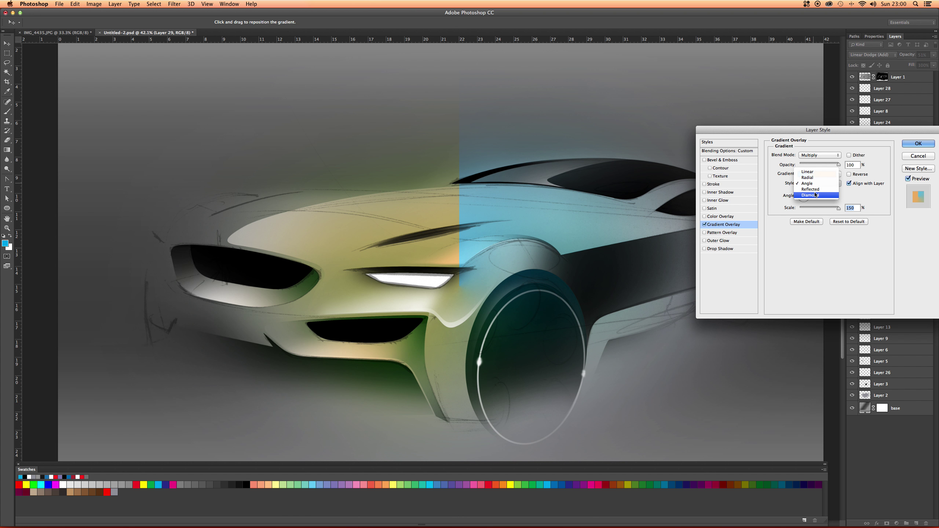
left_click(818, 190)
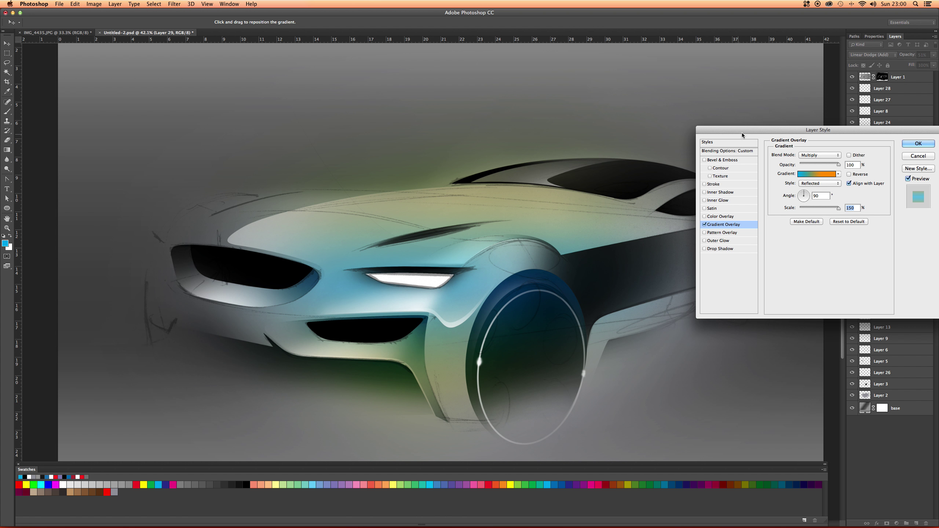
left_click_drag(811, 130, 619, 93)
left_click_drag(609, 160, 616, 157)
Change the gradient's orange right-end stop to blue
left_click_drag(595, 91, 722, 103)
left_click(763, 148)
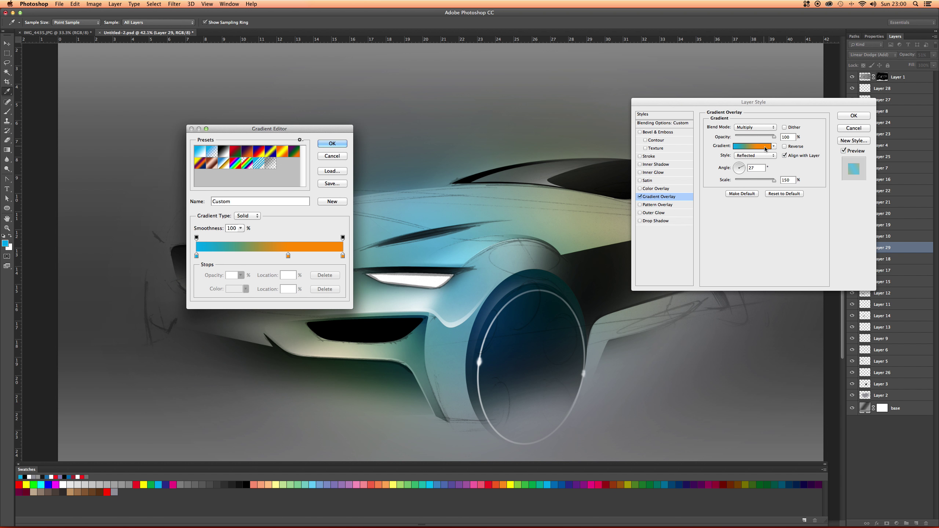
left_click(343, 257)
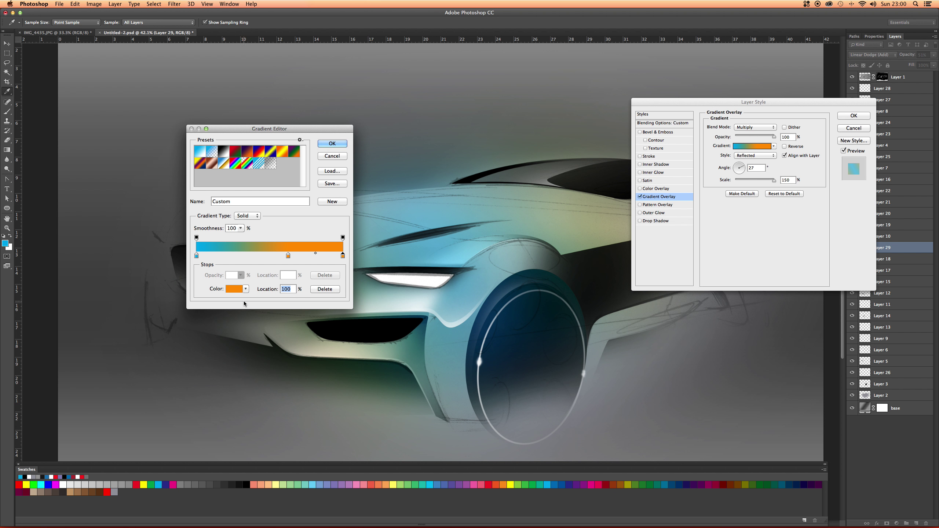
left_click(235, 289)
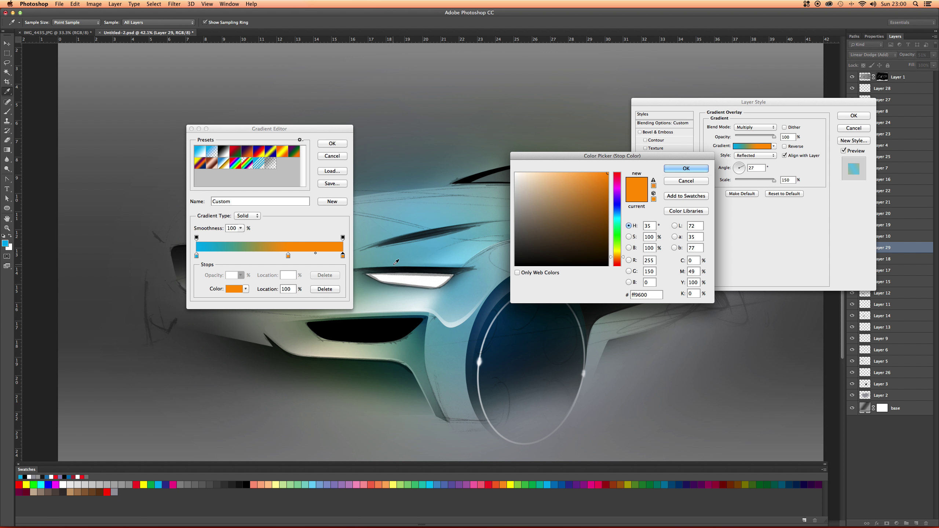
left_click(619, 216)
left_click_drag(620, 217, 619, 208)
left_click(677, 169)
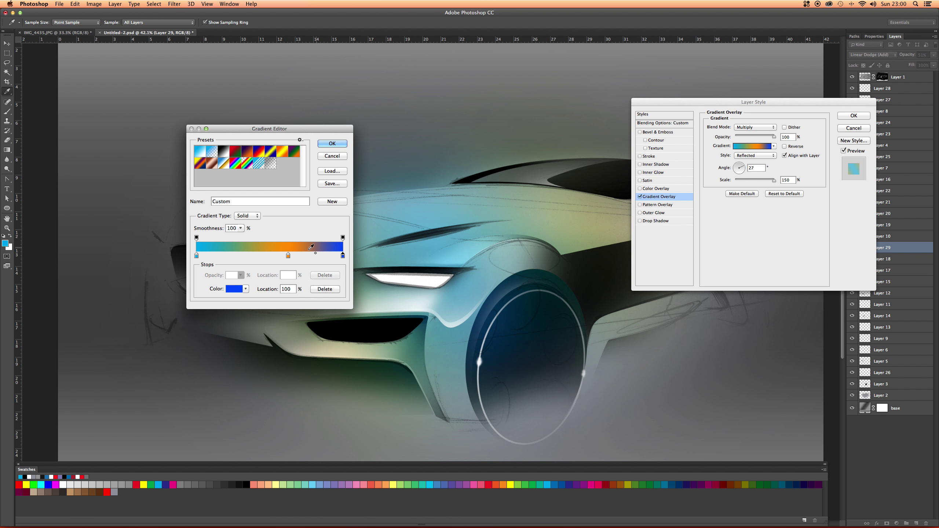
Move the middle stop to the left end, colour it cyan, and accept the gradient
left_click_drag(289, 257, 197, 255)
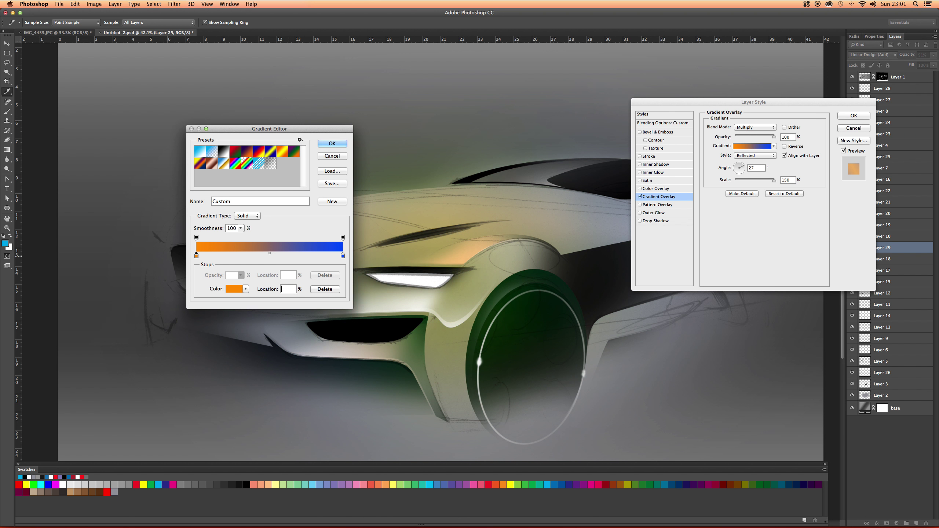
left_click(196, 256)
left_click(7, 243)
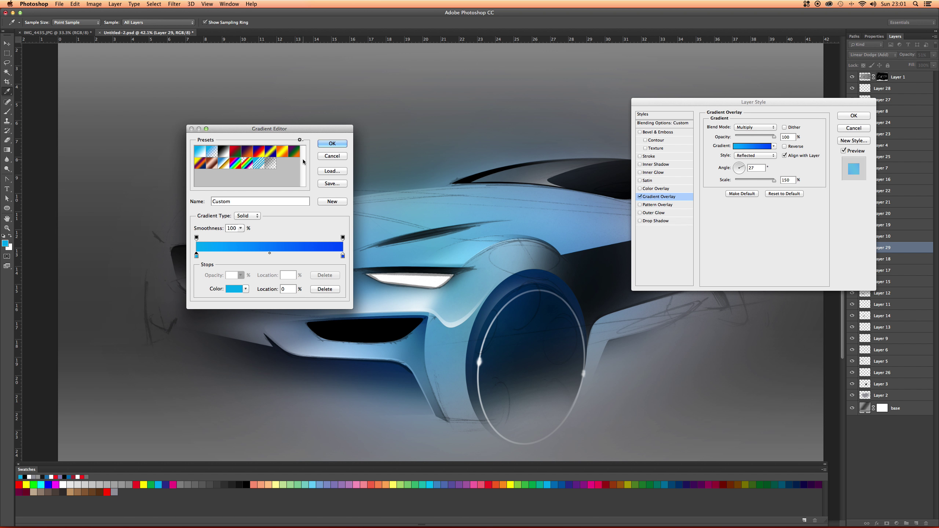
left_click(332, 144)
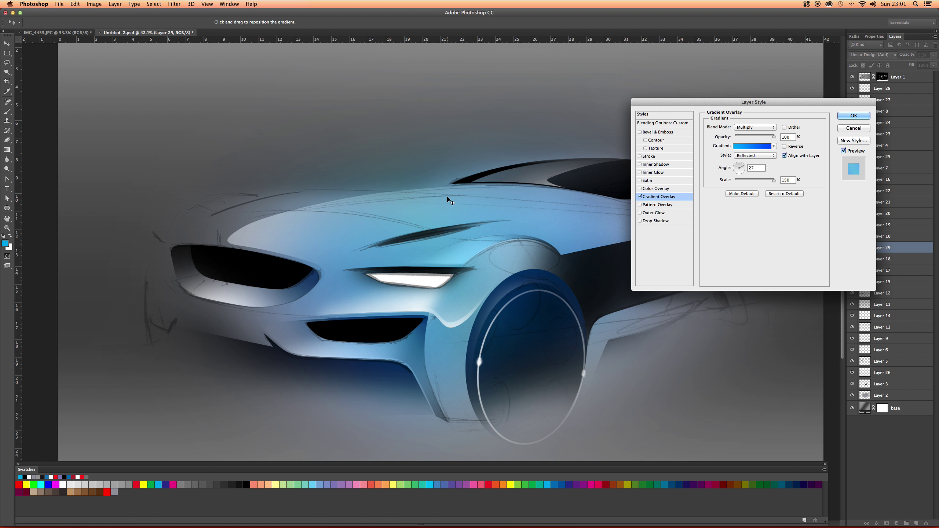
Make the gradient overlay Linear at a 39° angle
left_click(739, 156)
left_click(753, 137)
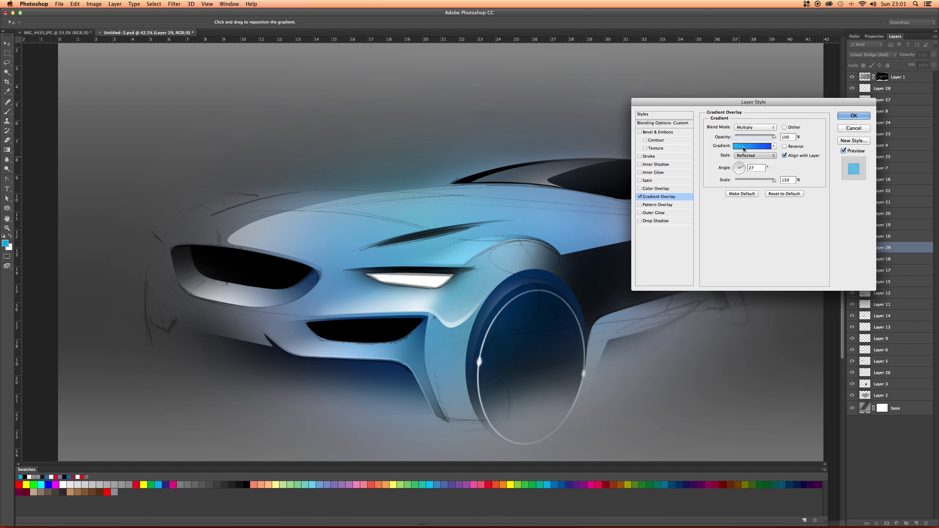
left_click(744, 166)
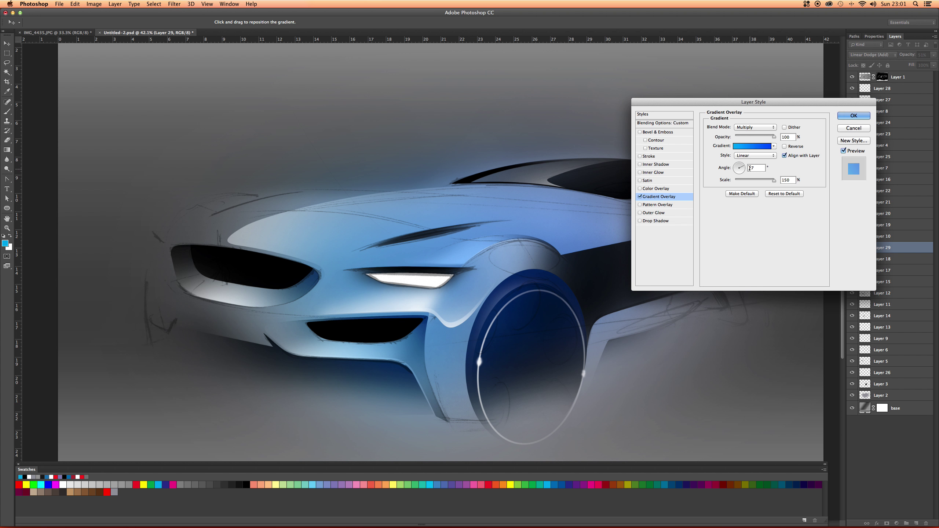
left_click(745, 167)
left_click_drag(860, 106, 801, 113)
Try Overlay and Pin Light, then set the gradient blend mode to Color Dodge and apply
left_click(721, 135)
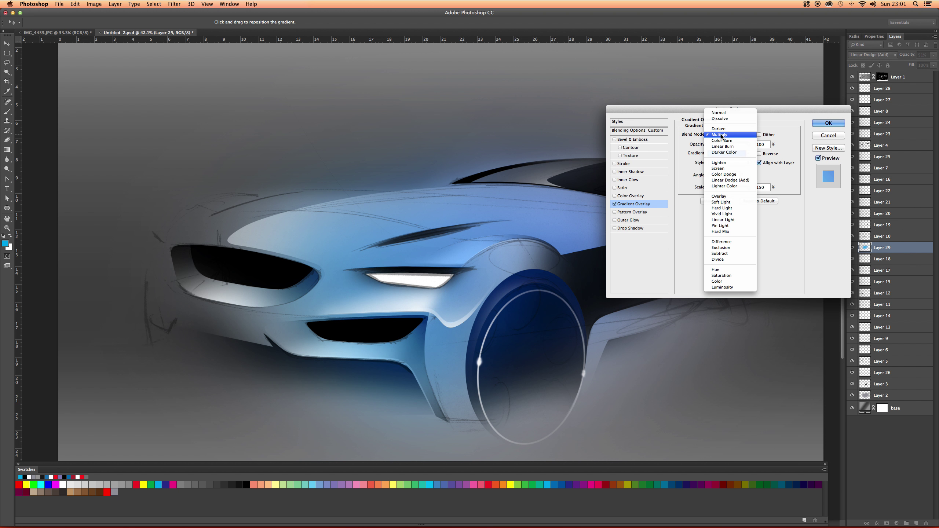
left_click(722, 138)
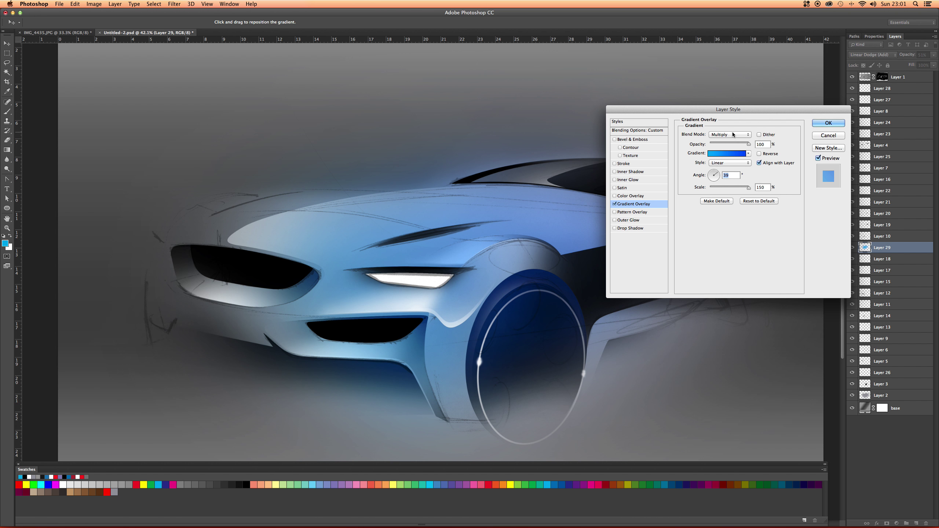
left_click(724, 136)
left_click(721, 196)
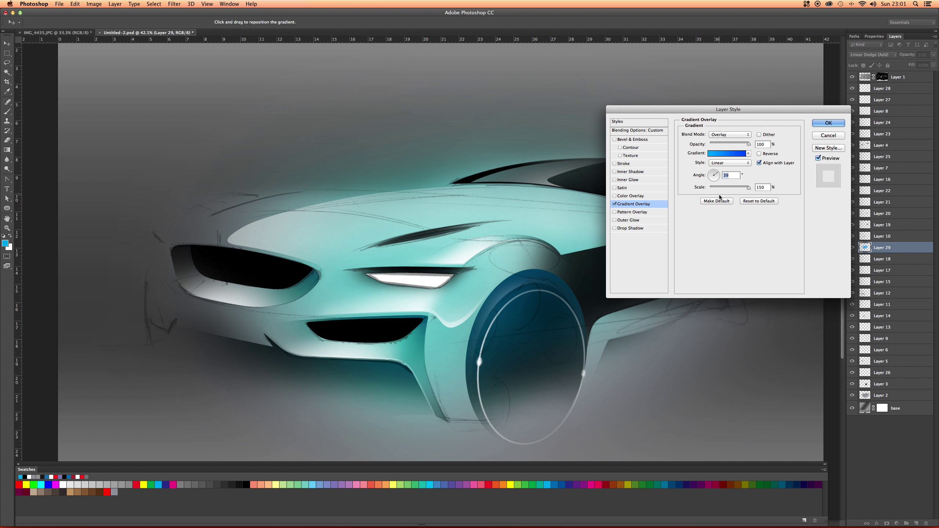
left_click(726, 135)
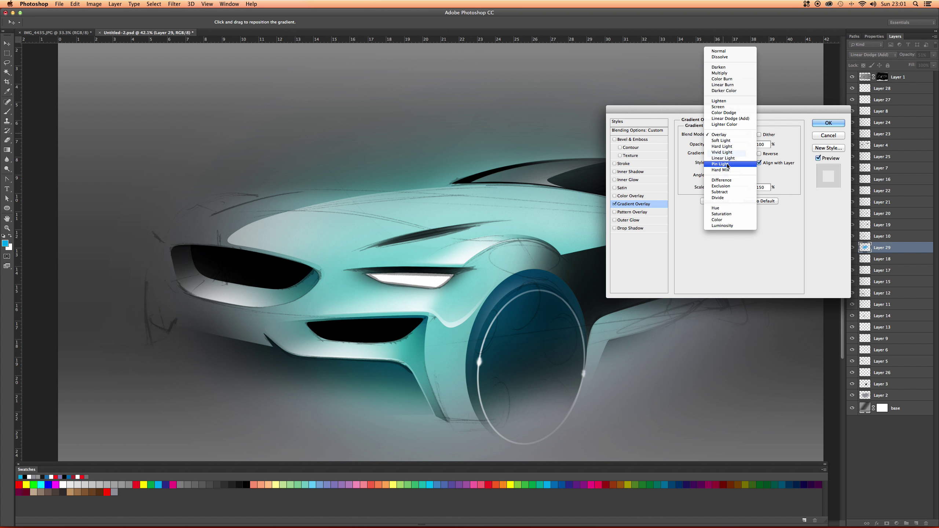
left_click(729, 167)
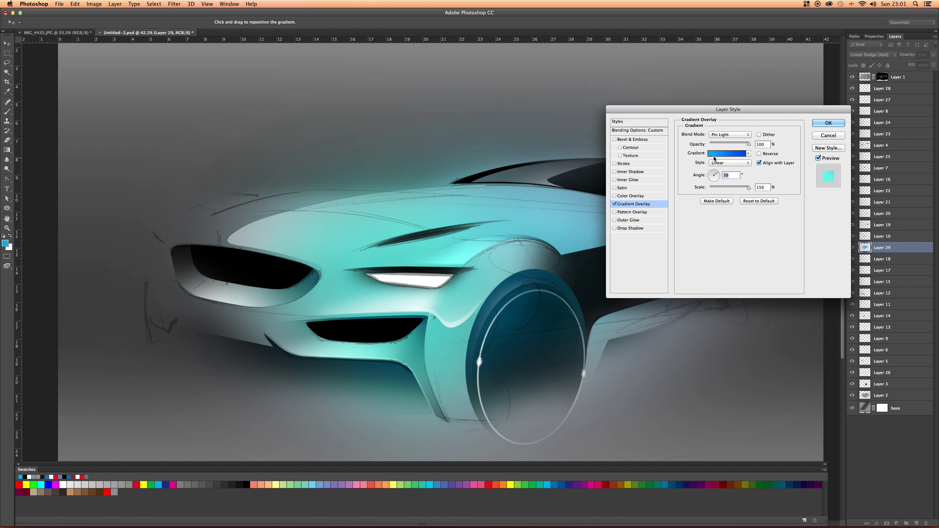
left_click(728, 134)
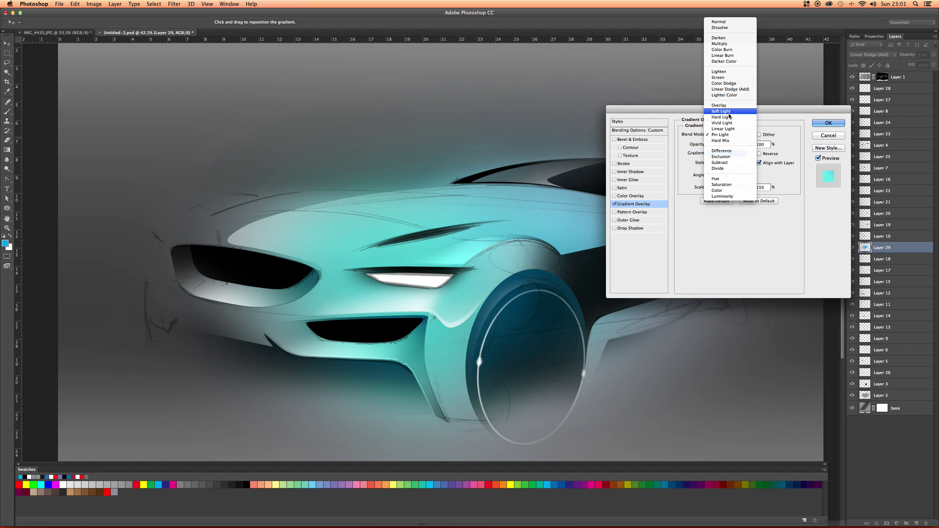
left_click(724, 84)
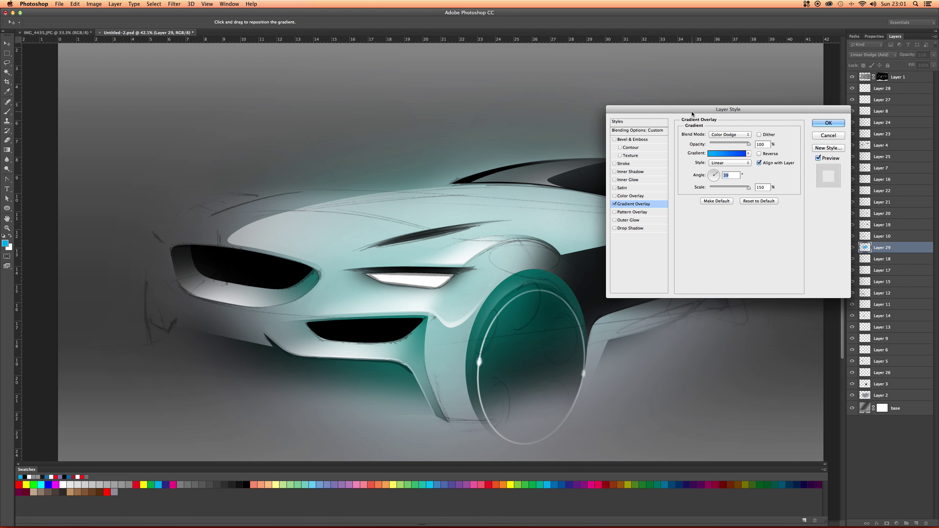
left_click_drag(706, 106, 569, 139)
left_click(727, 157)
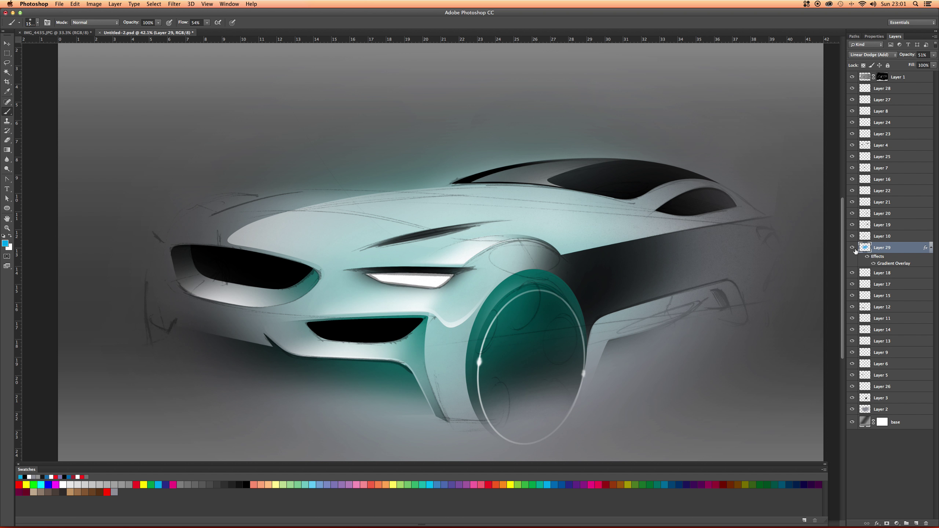
Hide and re-show Layers 3, 10, 18, 17 and 15 to check their shading
left_click(853, 401)
left_click(853, 400)
left_click(853, 237)
left_click(853, 237)
left_click(854, 274)
left_click(854, 274)
left_click(853, 284)
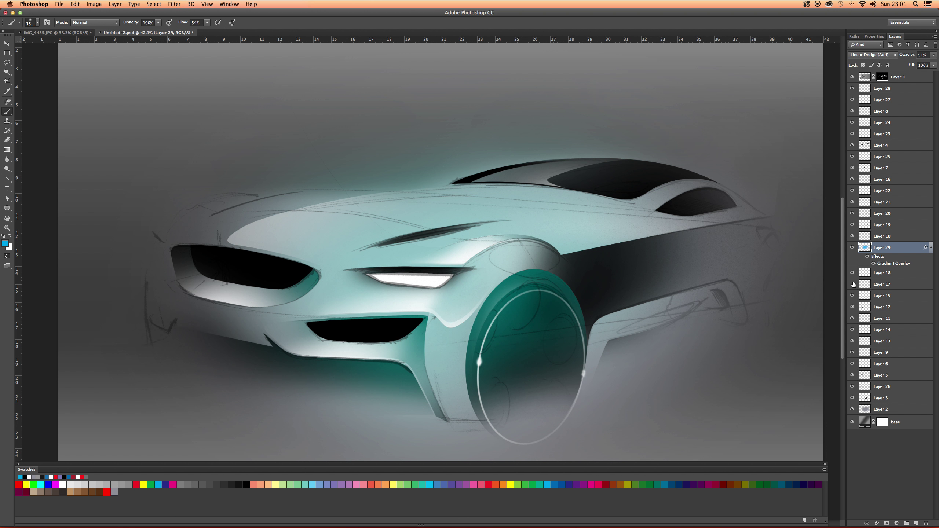
left_click(854, 284)
left_click(853, 297)
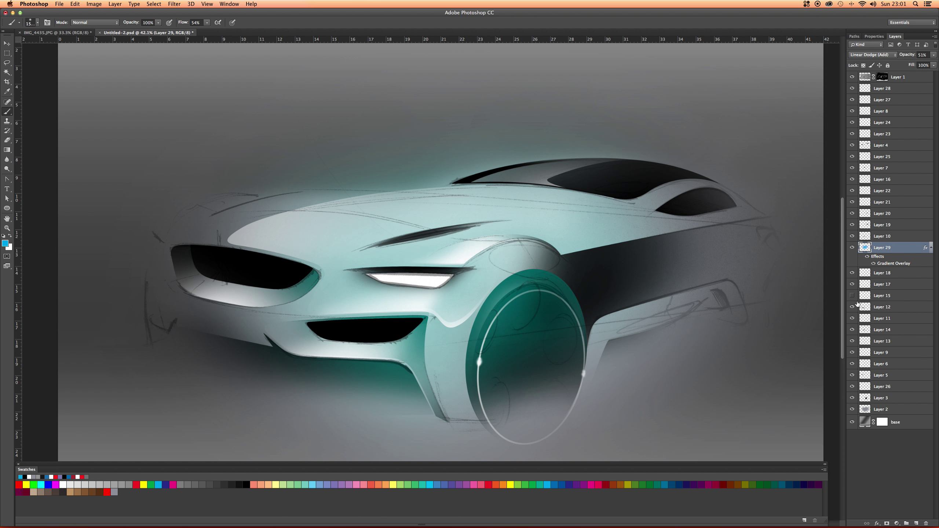
left_click(853, 297)
Hide and re-show Layers 12, 11, 14, 13 and 9, then show the saved paths list
left_click(853, 307)
left_click(853, 307)
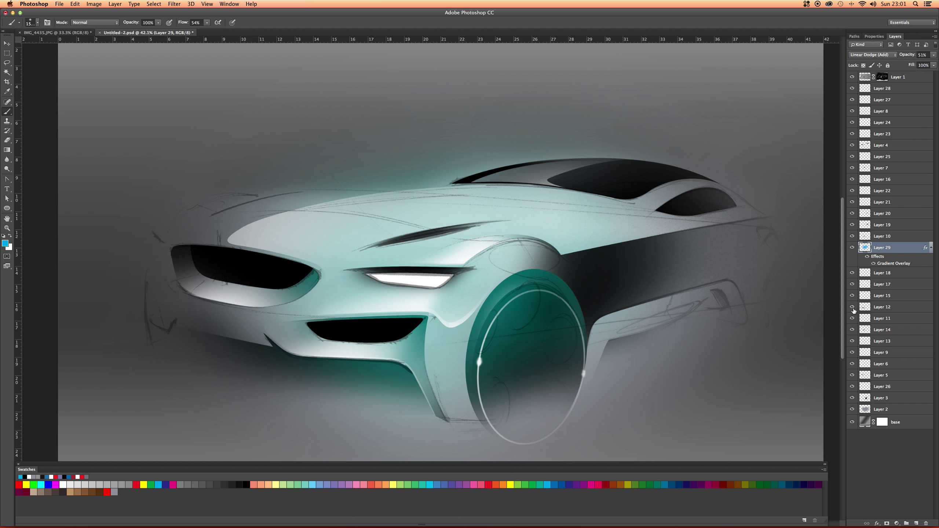
left_click(853, 319)
left_click(853, 319)
left_click(853, 330)
left_click(853, 330)
left_click(853, 342)
left_click(853, 352)
left_click(853, 353)
left_click(855, 36)
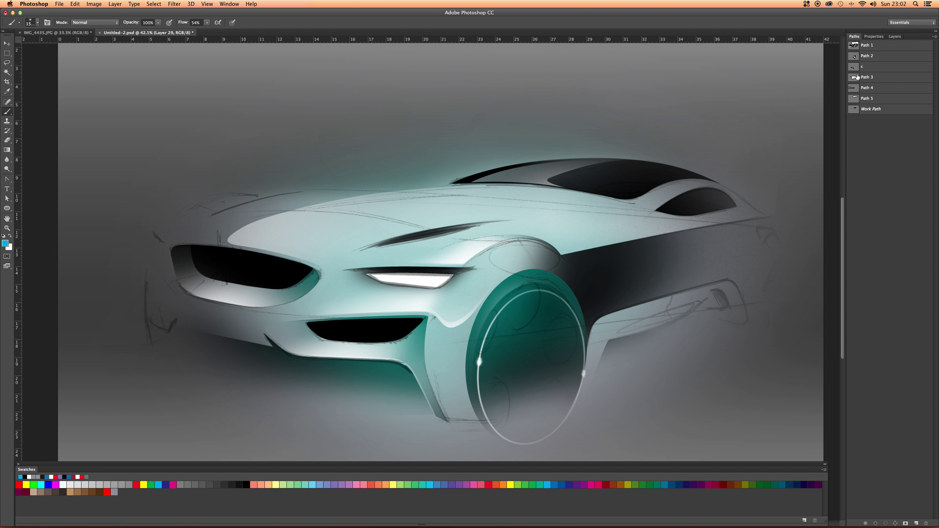
Load Path 2, the front wheel outline, as a selection
left_click(855, 56)
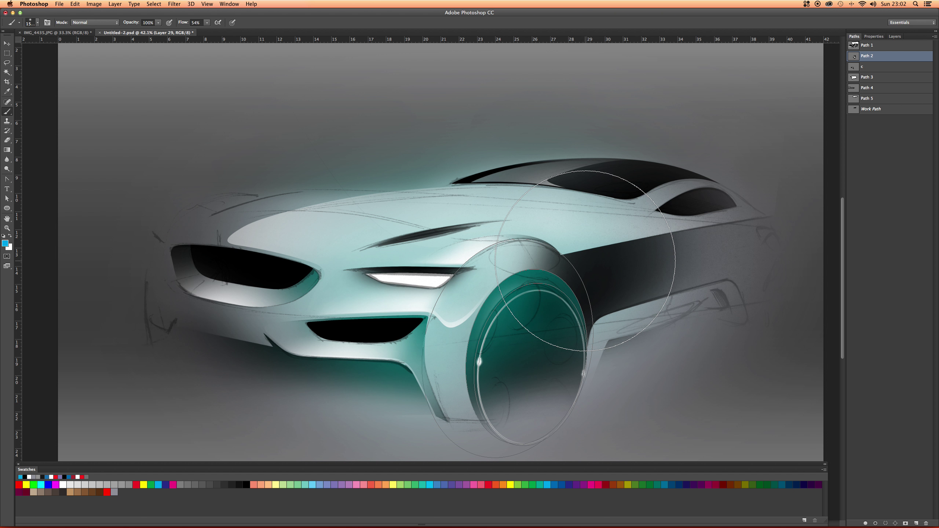
key("a")
left_click(547, 275)
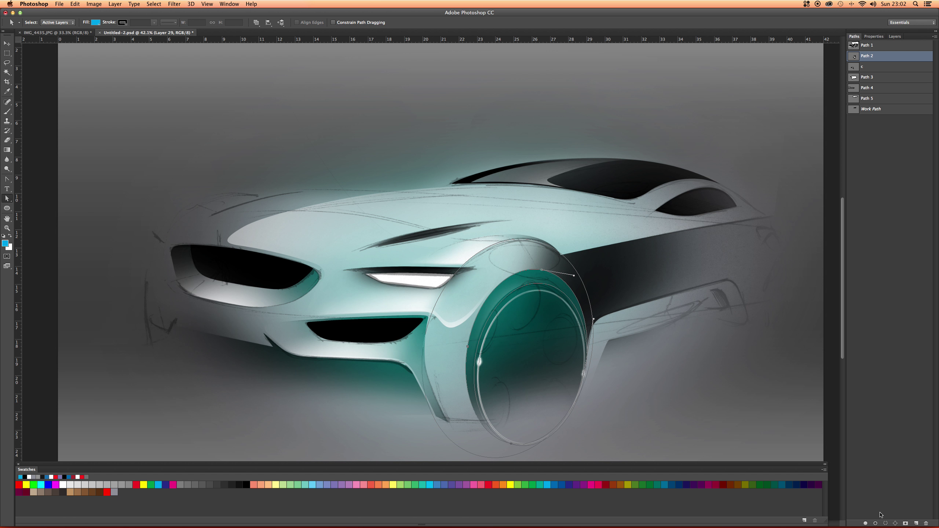
left_click(886, 523)
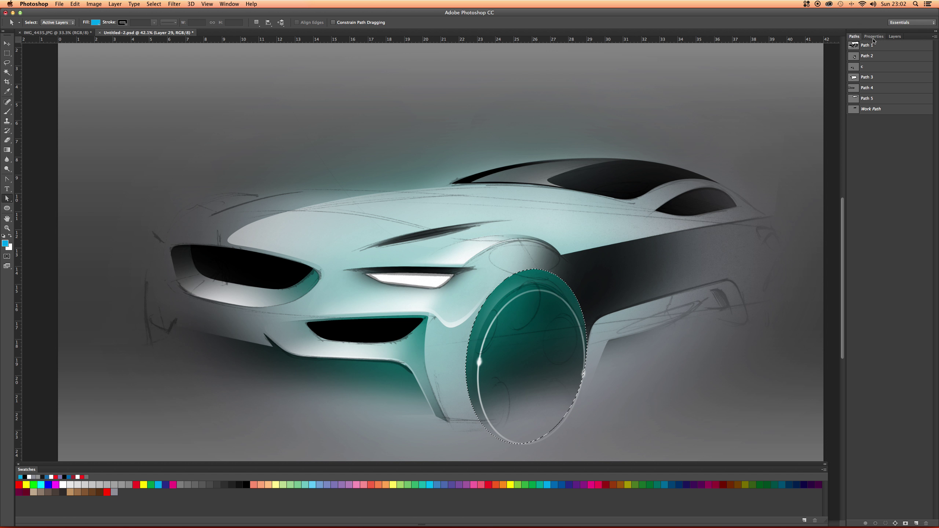
Add an inverted layer mask to Layer 29 so the wheel stays untinted
left_click(895, 36)
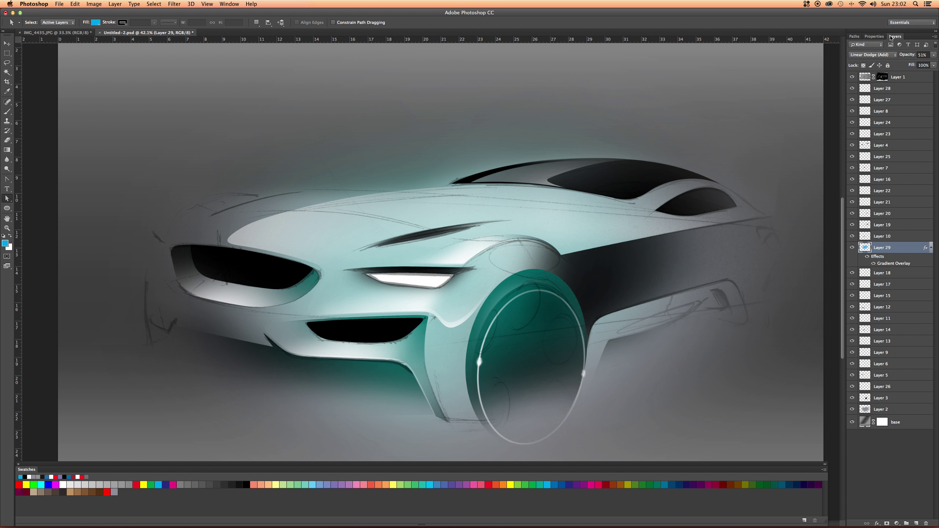
left_click(887, 524)
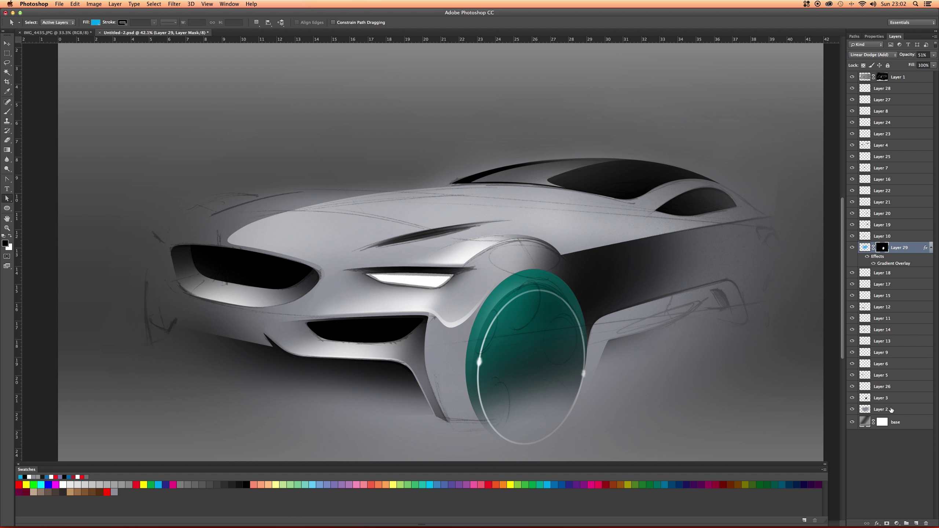
key("super+i")
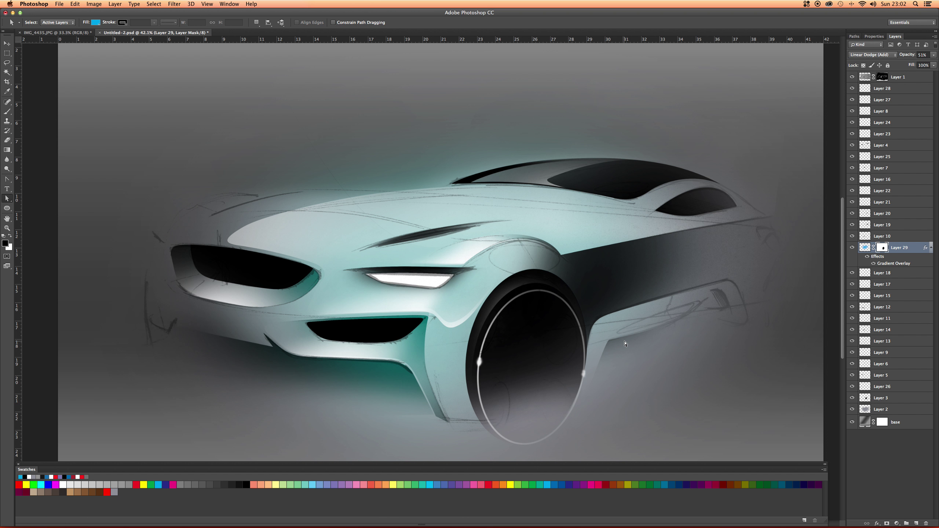
key("z")
left_click_drag(625, 344, 596, 333)
key("a")
key("z")
key("a")
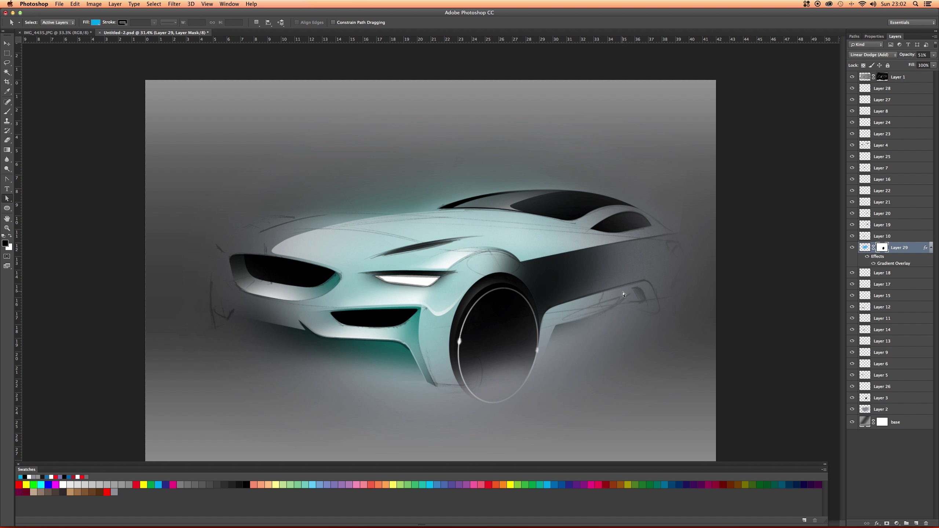
Create a new layer above Layer 28 with a small brush and white foreground colour
key("z")
left_click_drag(559, 275, 569, 274)
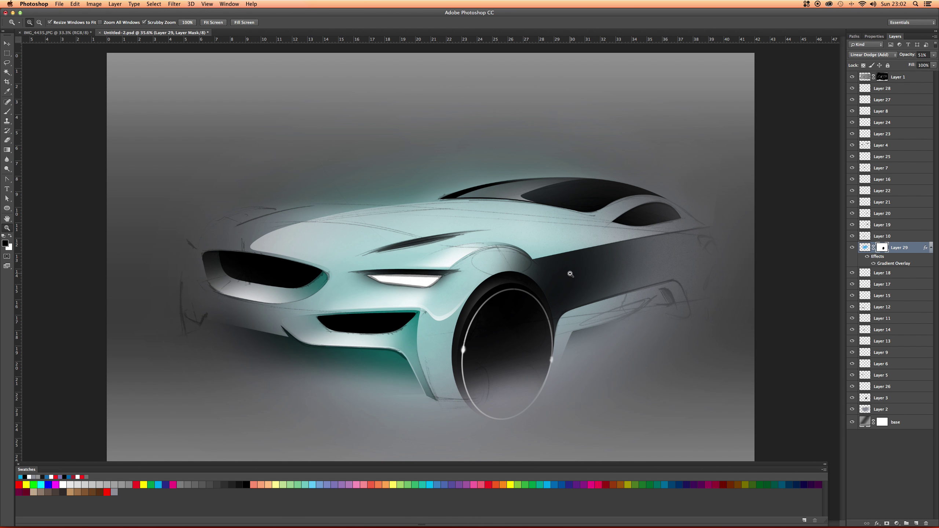
key("b")
key("x")
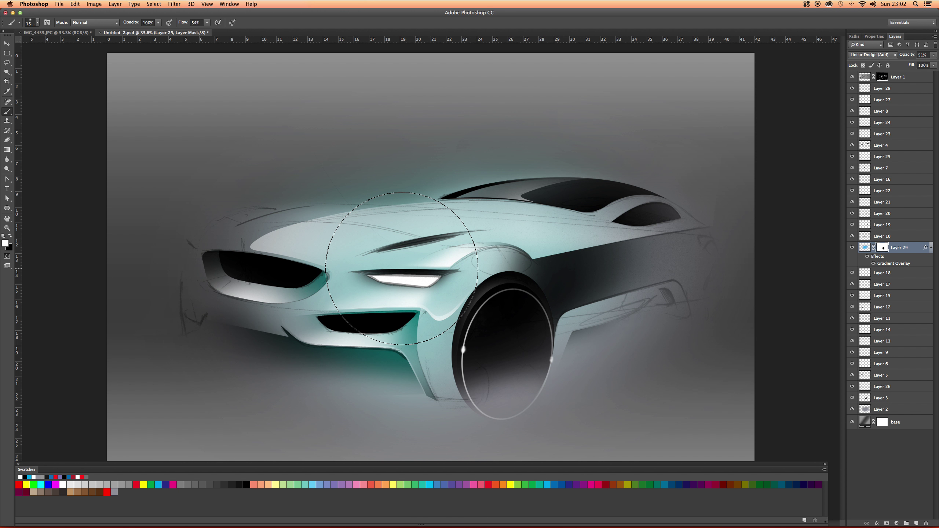
key("bracketleft")
key("bracketleft")
key("bracketleft")
key("bracketleft")
key("bracketleft")
key("bracketleft")
key("bracketleft")
key("bracketleft")
key("bracketleft")
key("bracketleft")
key("bracketleft")
key("bracketleft")
key("bracketleft")
key("bracketleft")
key("bracketleft")
key("bracketleft")
key("bracketleft")
key("bracketleft")
key("bracketleft")
key("bracketleft")
key("bracketleft")
left_click(881, 91)
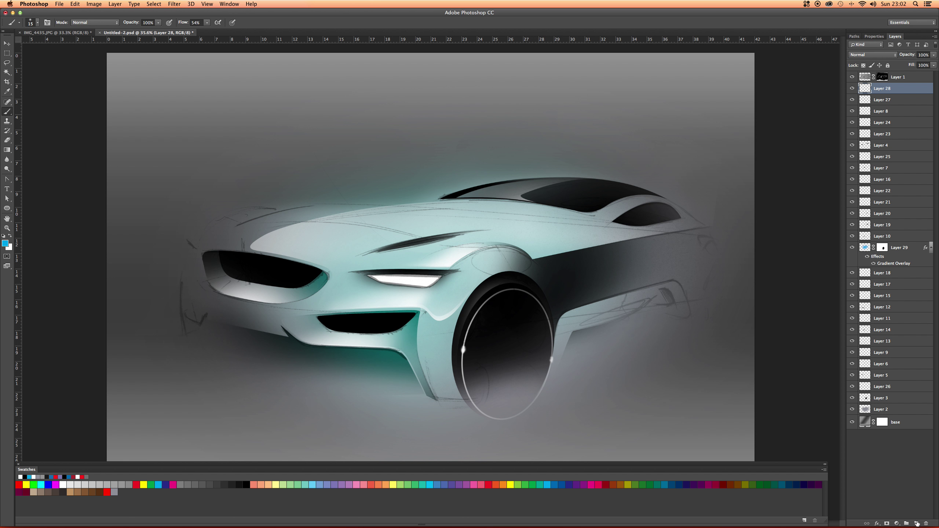
left_click(917, 523)
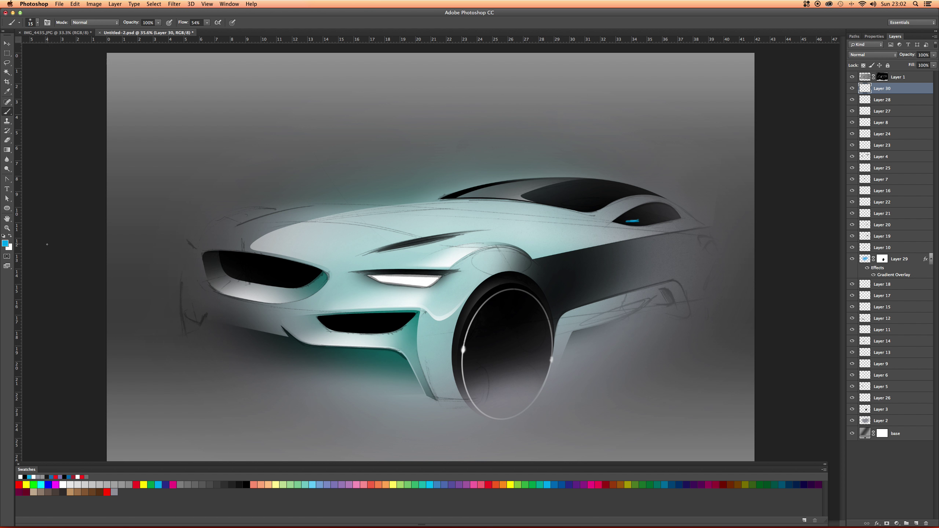
key("x")
Outline the rear-window glint with a closed Pen path and curve its right end
key("z")
left_click_drag(629, 211, 659, 203)
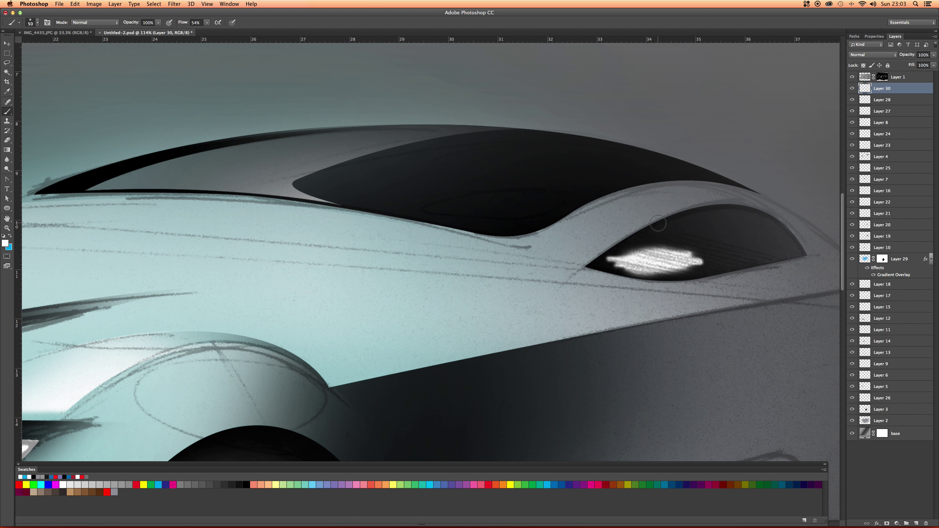
key("e")
key("p")
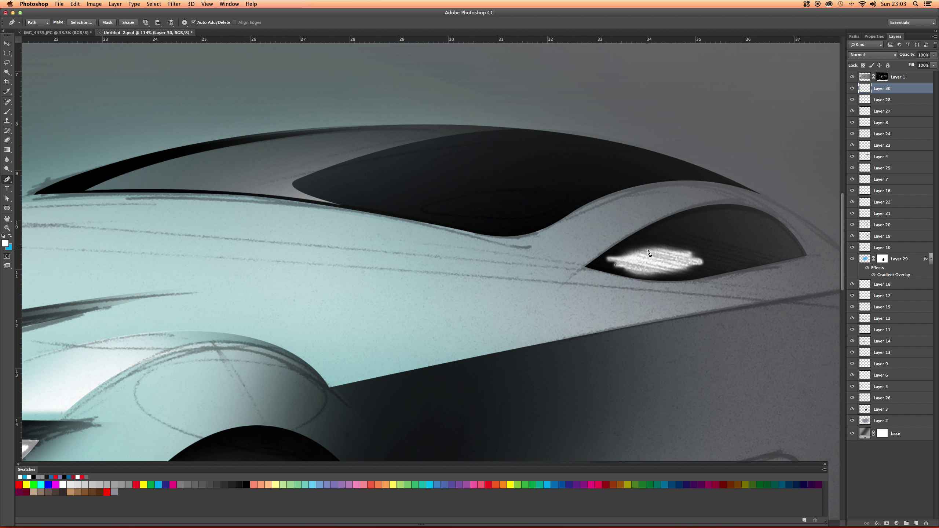
left_click_drag(649, 250, 664, 248)
left_click(699, 261)
left_click(652, 274)
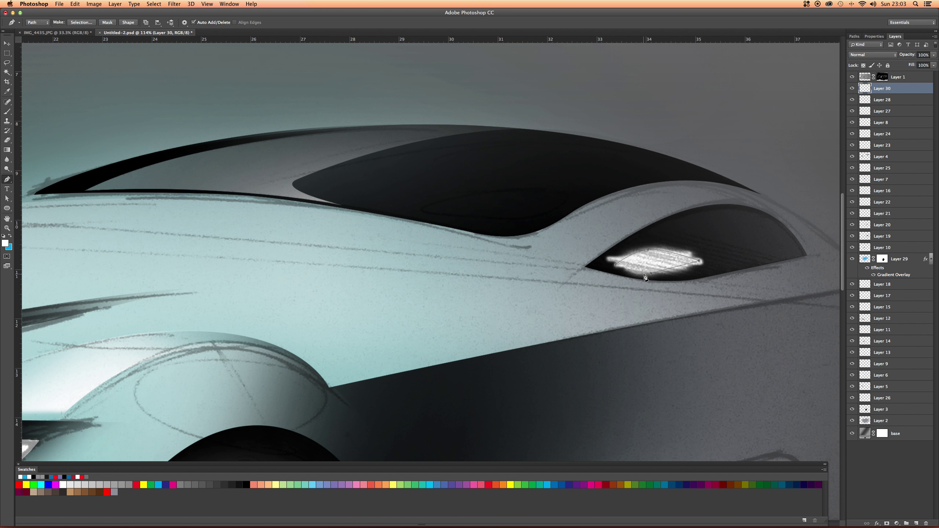
left_click(615, 264)
key("a")
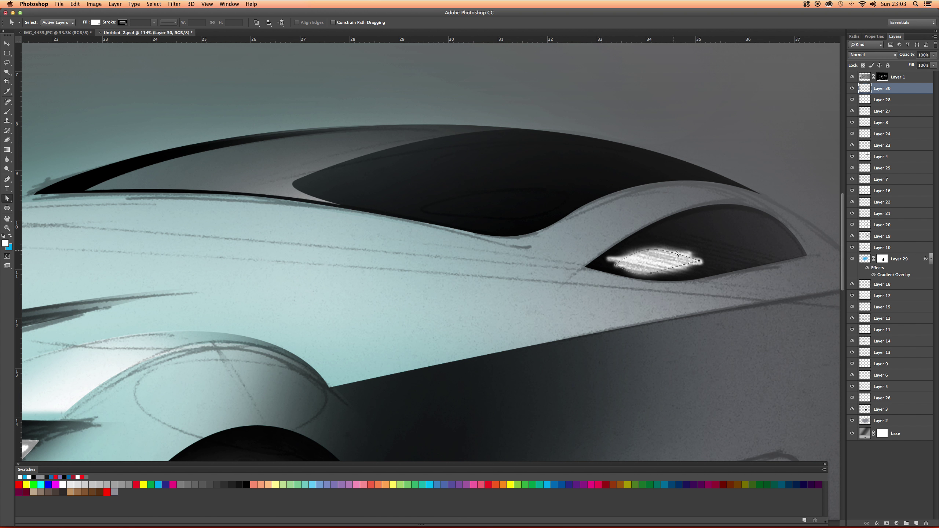
left_click_drag(7, 179, 40, 205)
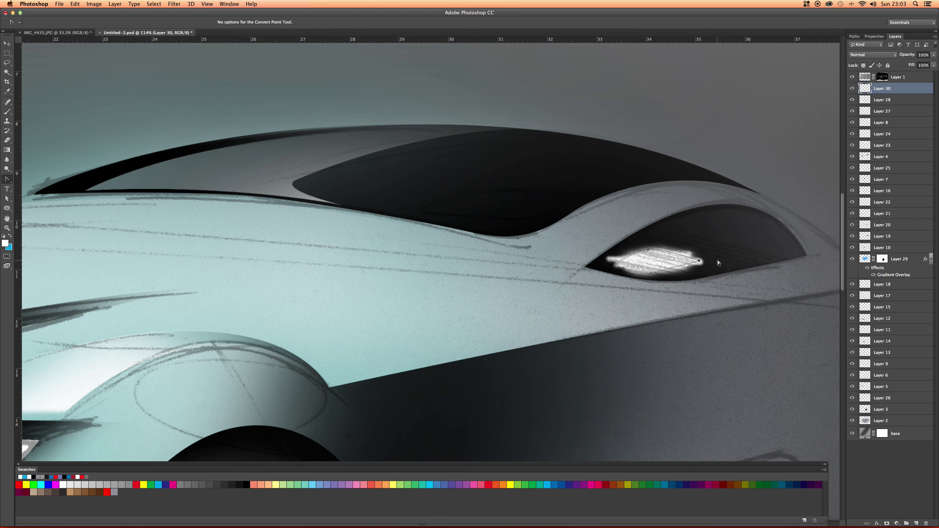
left_click_drag(699, 261, 717, 271)
Delete the glow outside the glint outline, then fade it with a 175 px eraser
left_click(854, 36)
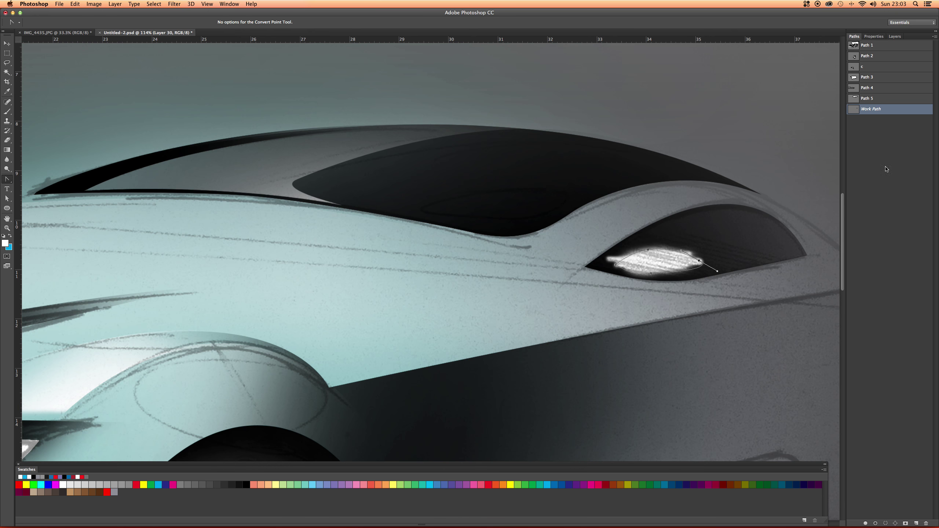
left_click(886, 524)
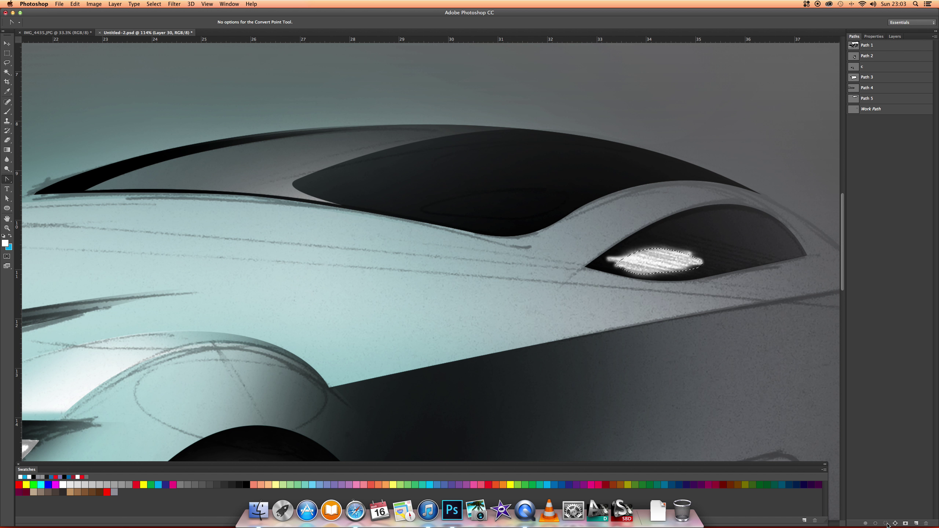
key("super+shift+i")
key("BackSpace")
key("super+d")
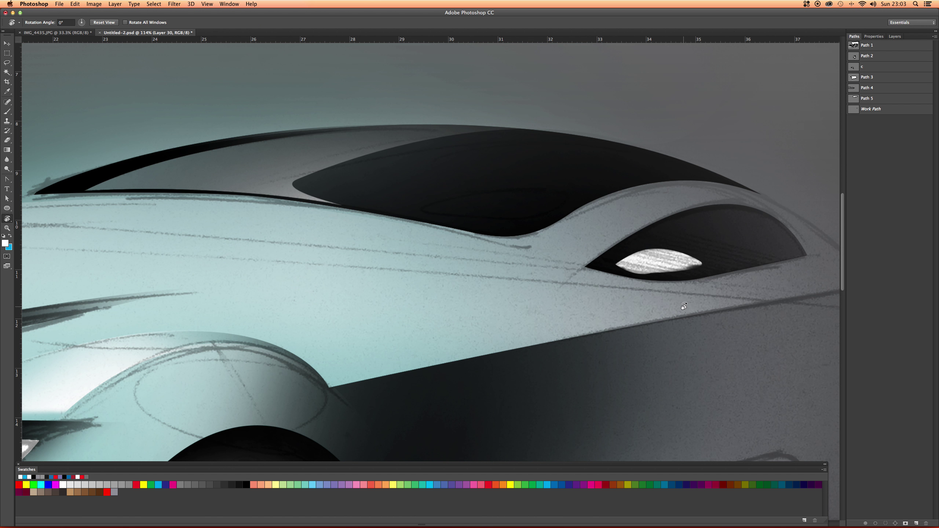
key("e")
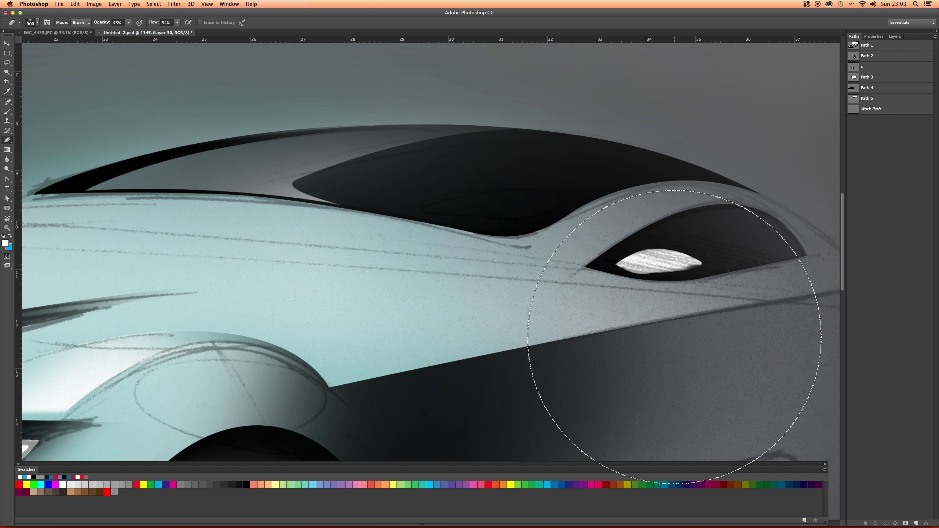
key("bracketleft")
key("bracketleft")
key("bracketleft")
key("bracketleft")
key("bracketleft")
key("bracketleft")
key("bracketleft")
key("bracketleft")
key("bracketleft")
mouse_move(703, 305)
left_mouse_down()
mouse_move(588, 305)
mouse_move(736, 288)
mouse_move(639, 286)
mouse_move(710, 285)
mouse_move(651, 283)
mouse_move(758, 286)
mouse_move(629, 299)
mouse_move(706, 305)
left_mouse_up()
Draw a closed Pen outline running down the rear body below the side window
key("z")
key("e")
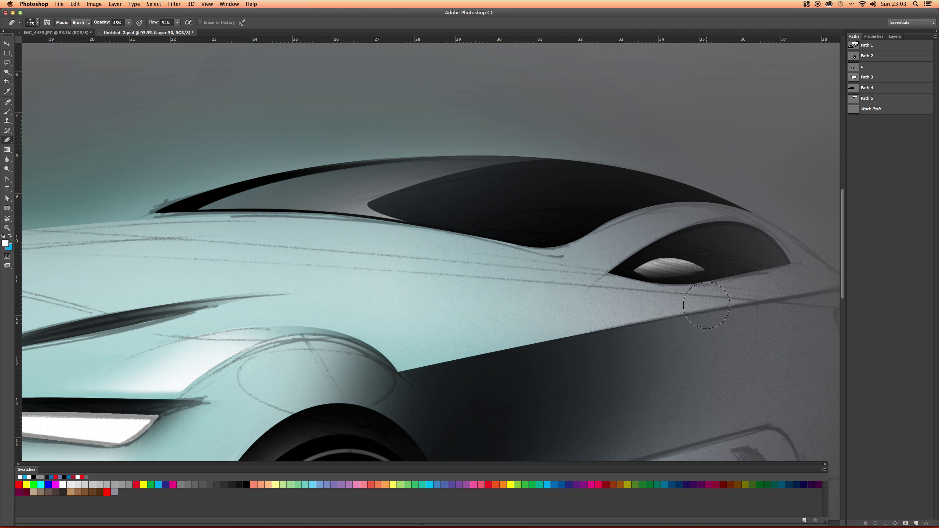
key("p")
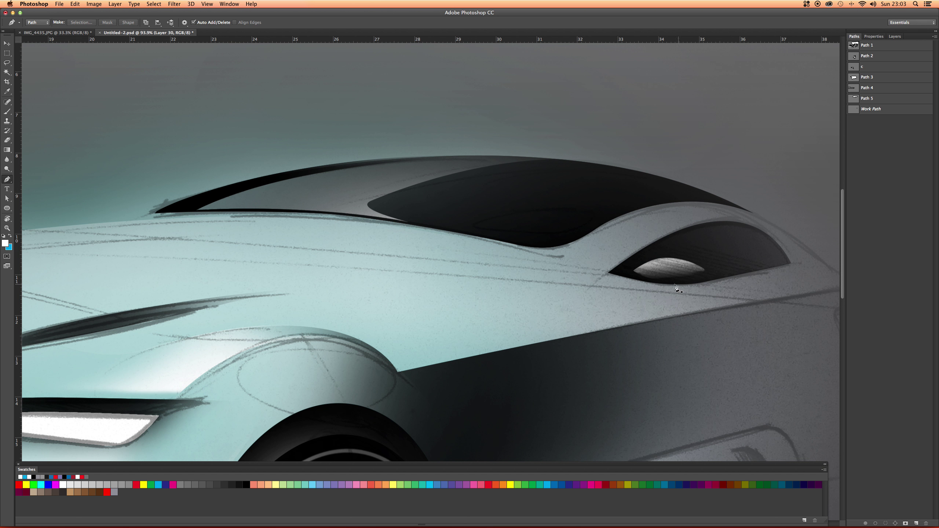
left_click(634, 279)
left_click(681, 314)
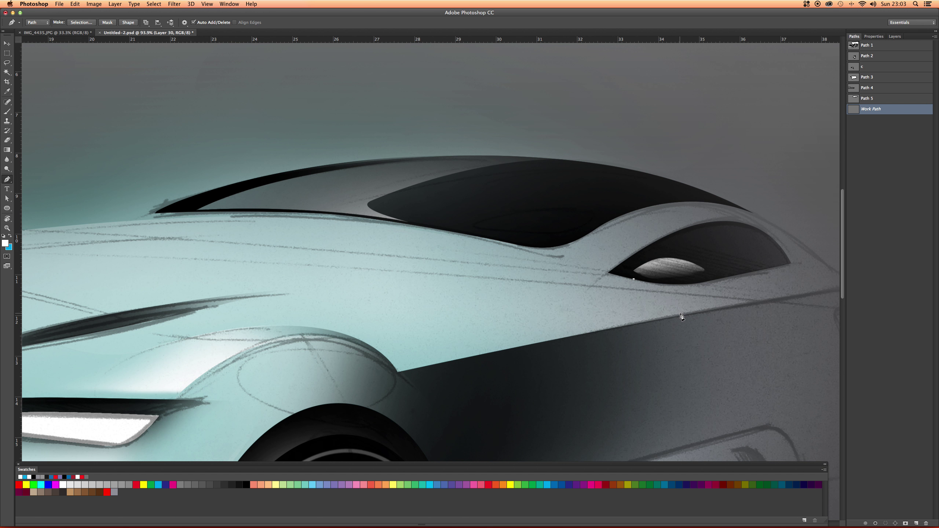
left_click_drag(660, 422, 661, 430)
left_click(729, 307)
left_click(668, 286)
left_click(635, 280)
Move the outline's bottom point to the right and adjust its upper anchor
key("a")
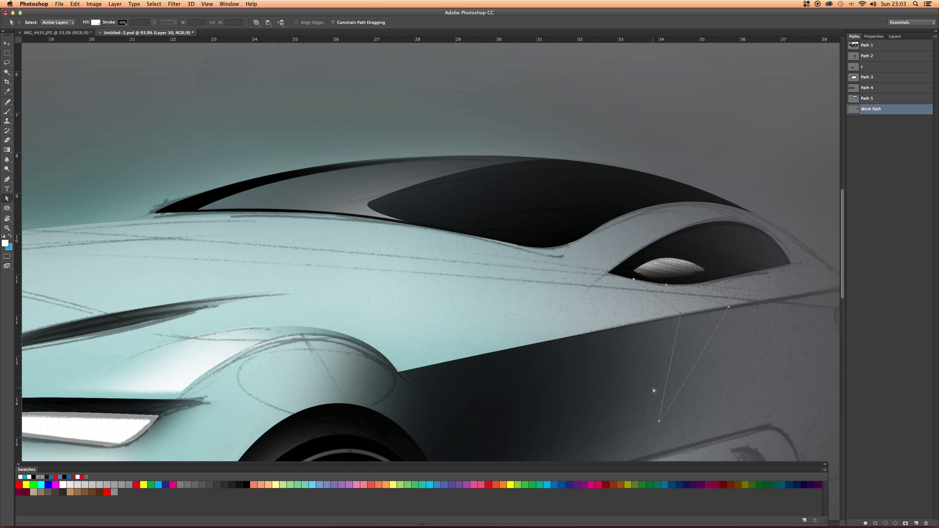
mouse_move(661, 423)
left_mouse_down()
mouse_move(708, 405)
mouse_move(660, 425)
left_mouse_up()
left_click_drag(659, 423, 821, 443)
left_click_drag(682, 314, 733, 305)
Curve the outline's edges and bottom-point handle with Convert Point
left_click(11, 180)
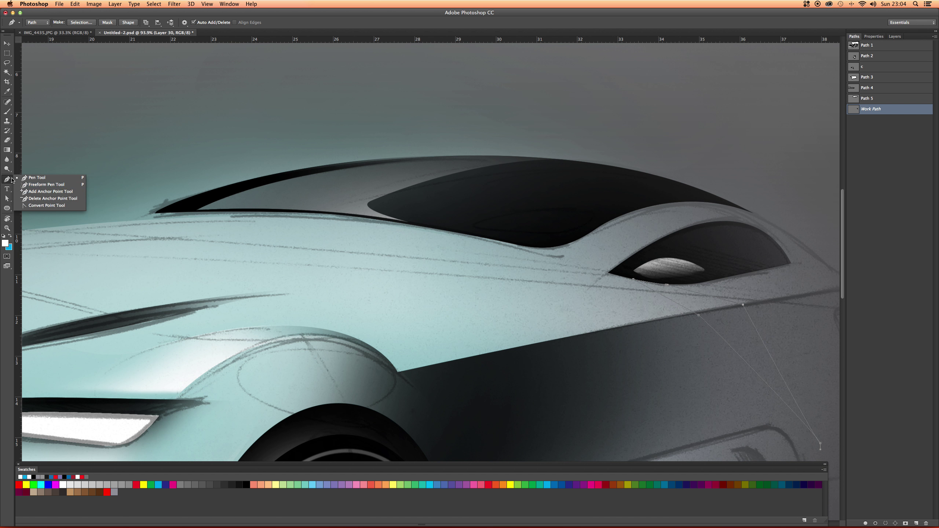
left_click(47, 205)
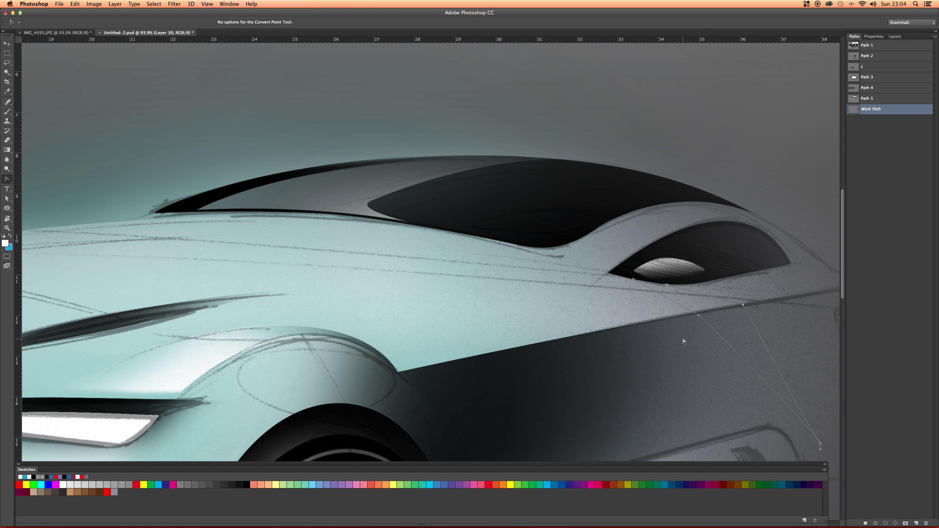
scroll(604, 283, "right", 5)
scroll(604, 283, "down", 2)
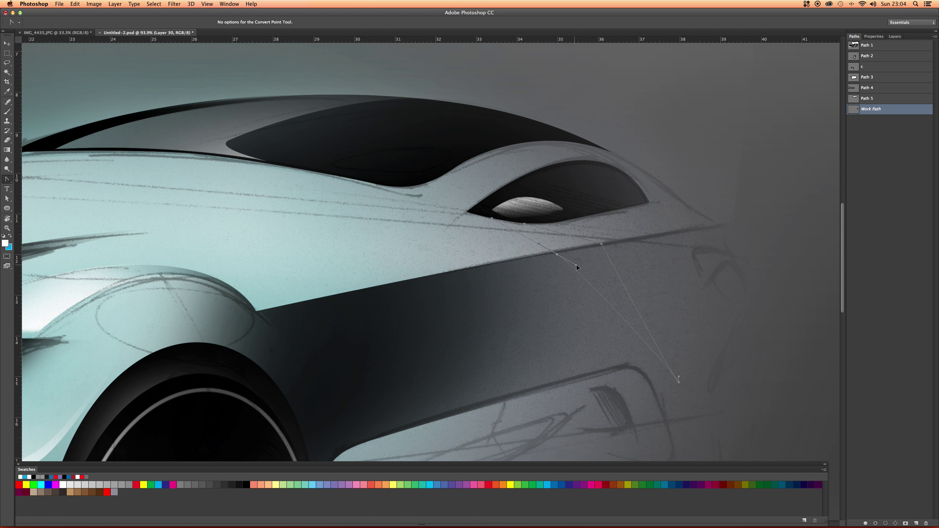
left_click_drag(578, 266, 577, 269)
left_click_drag(602, 244, 566, 240)
left_click_drag(633, 249, 662, 290)
left_click_drag(572, 270, 555, 253)
key("a")
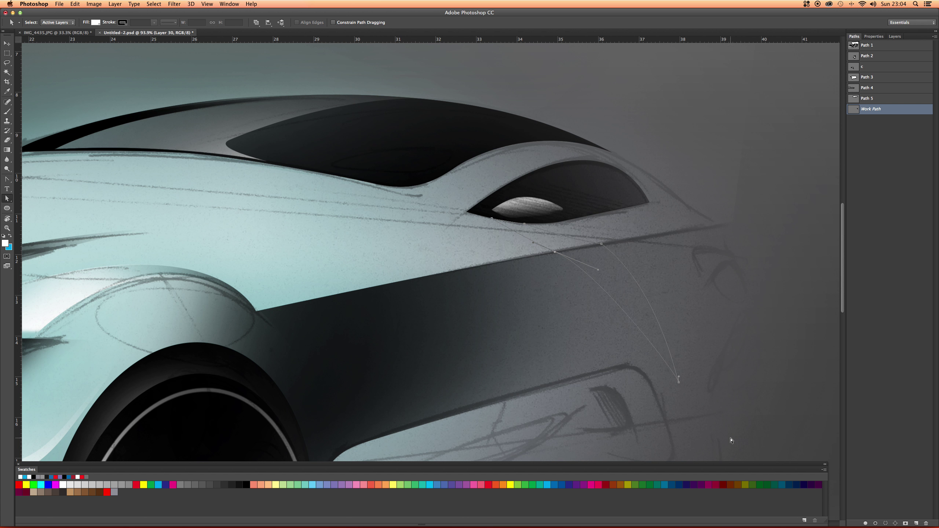
left_click(680, 382)
left_click_drag(679, 377, 685, 386)
Load the outline as a selection on a new layer with an 800 px brush
left_click(884, 522)
left_click(862, 364)
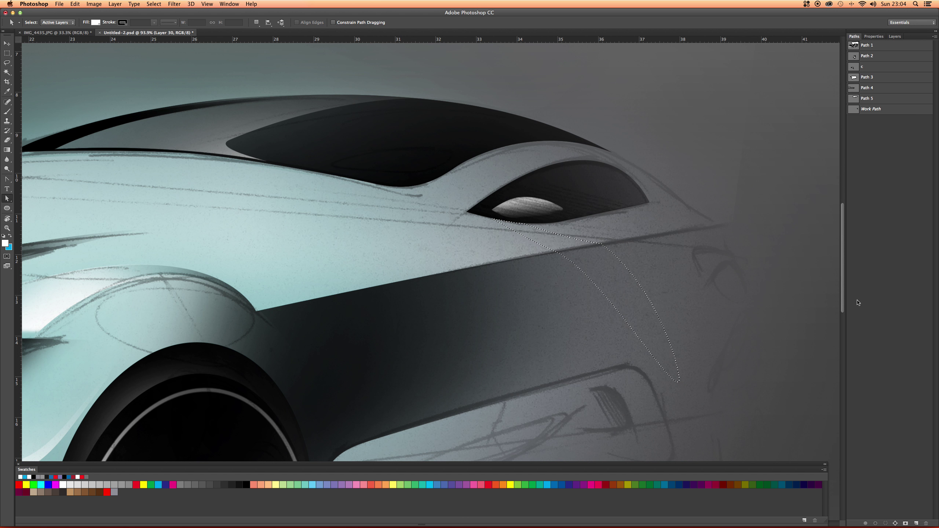
left_click(895, 37)
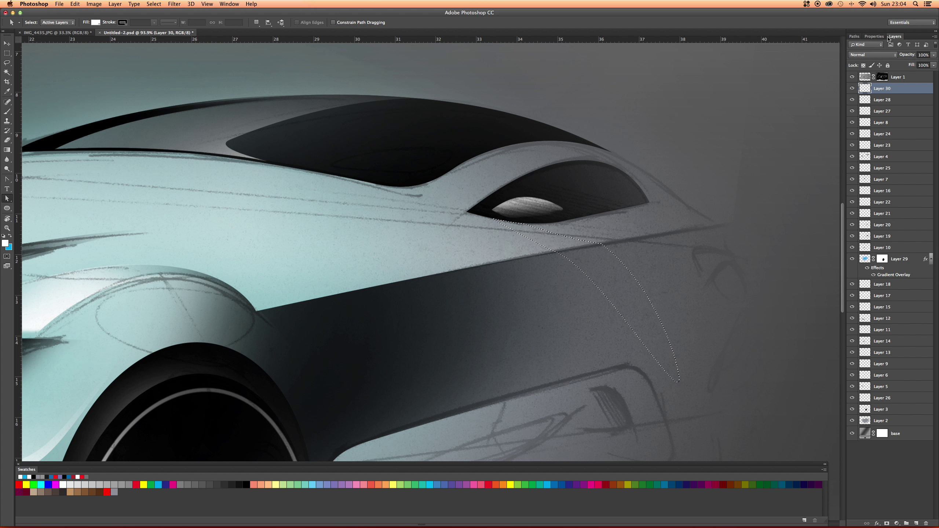
left_click(917, 523)
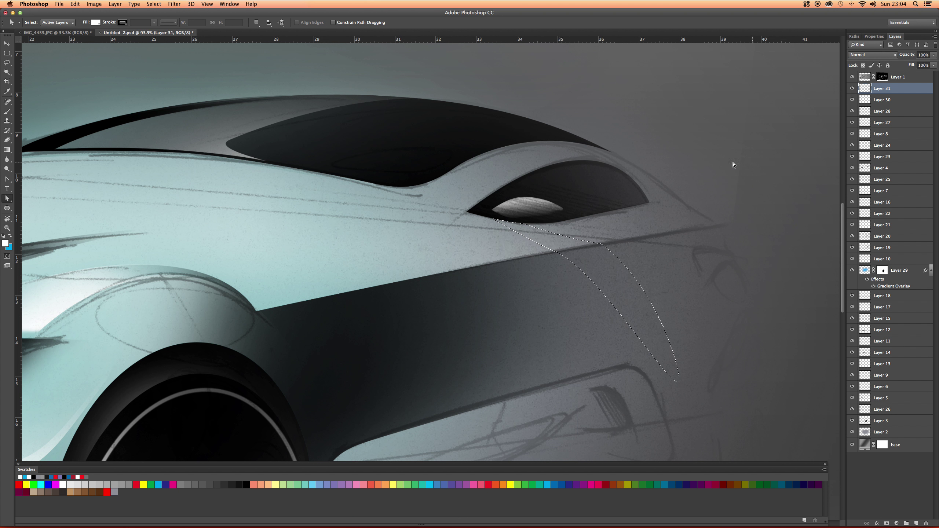
key("b")
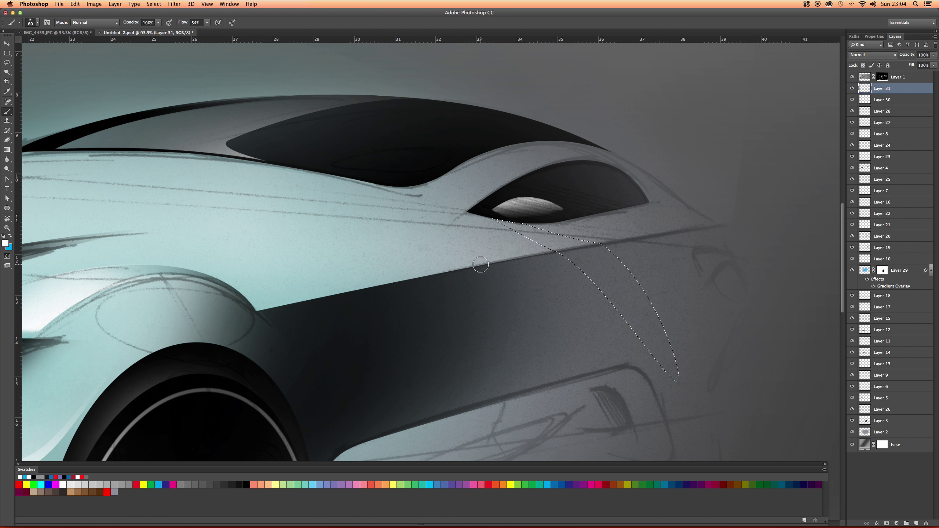
key("bracketright")
key("bracketright")
key("bracketright")
key("bracketright")
key("bracketright")
key("bracketright")
key("bracketright")
key("bracketright")
key("bracketright")
key("bracketright")
key("bracketright")
key("bracketright")
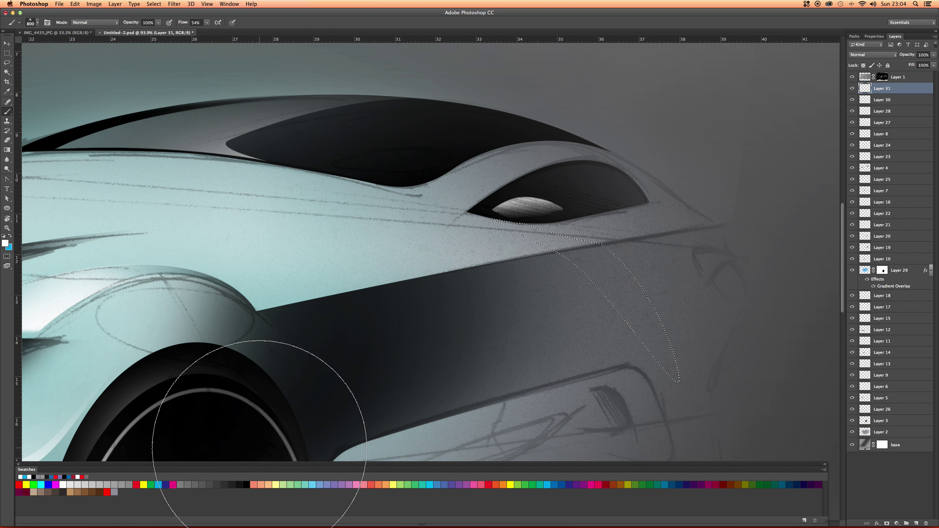
Paint the tapering selection black, then deselect it
left_click(247, 483)
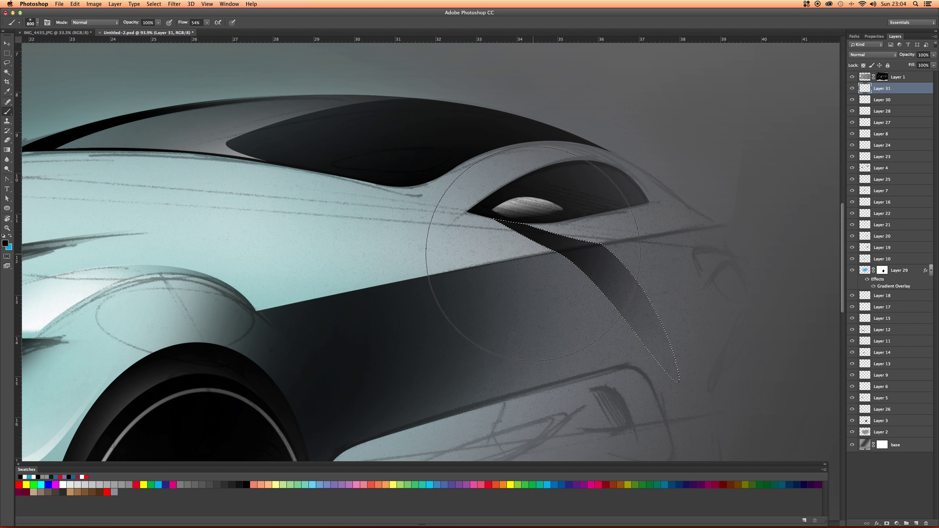
left_click(533, 254)
key("super+d")
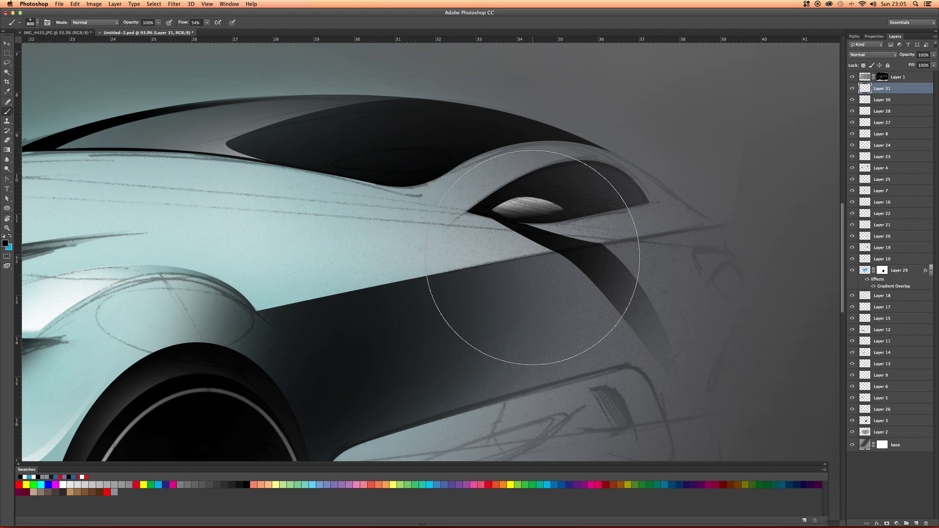
key("z")
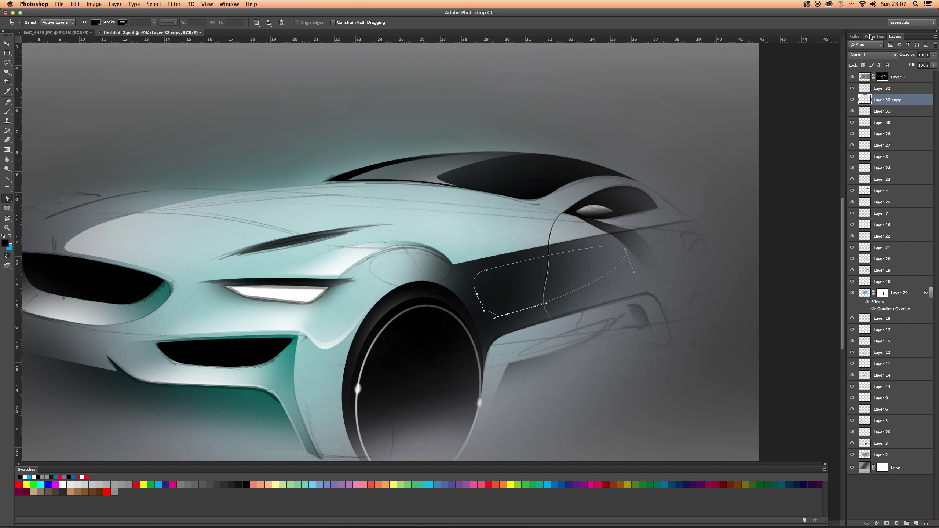
Save the work path as Path 7 and load it as a selection
left_click(855, 37)
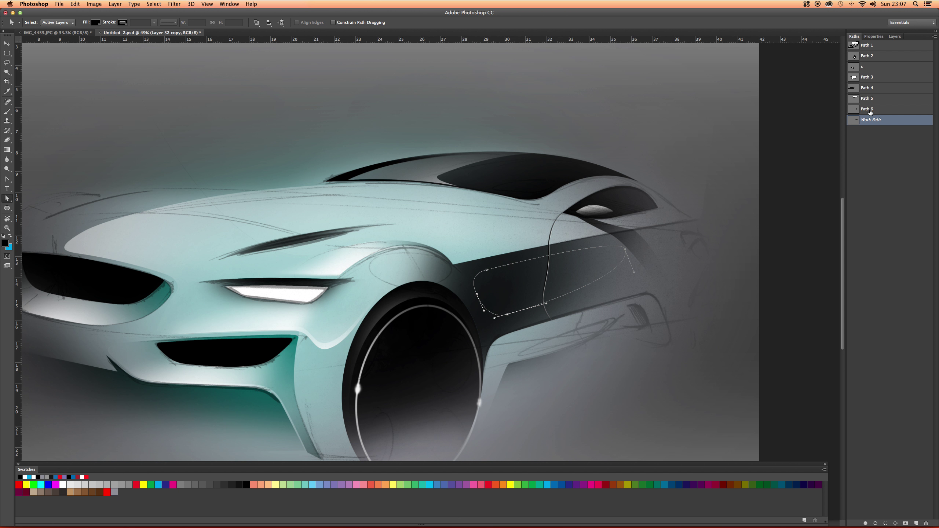
double_click(873, 121)
key("Return")
left_click(886, 524)
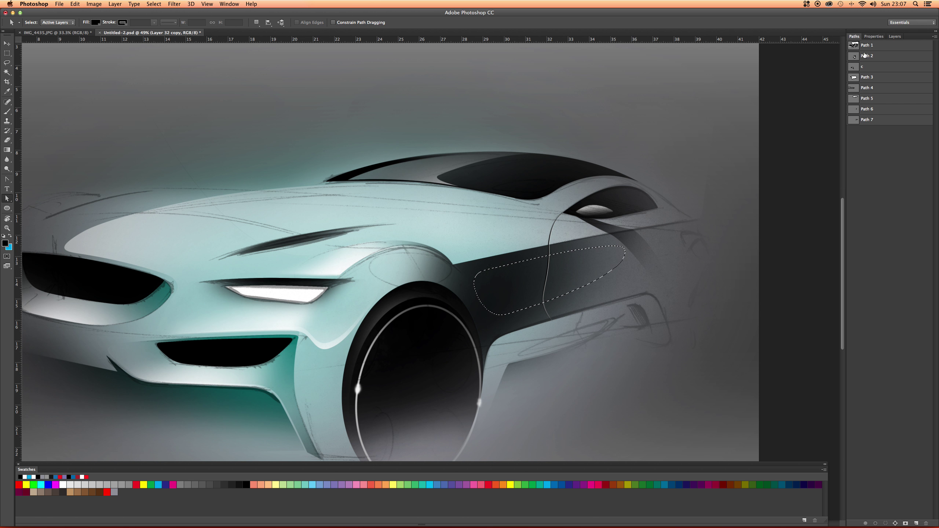
On a new layer, paint black across the lower door area with a 600 px brush
left_click(896, 36)
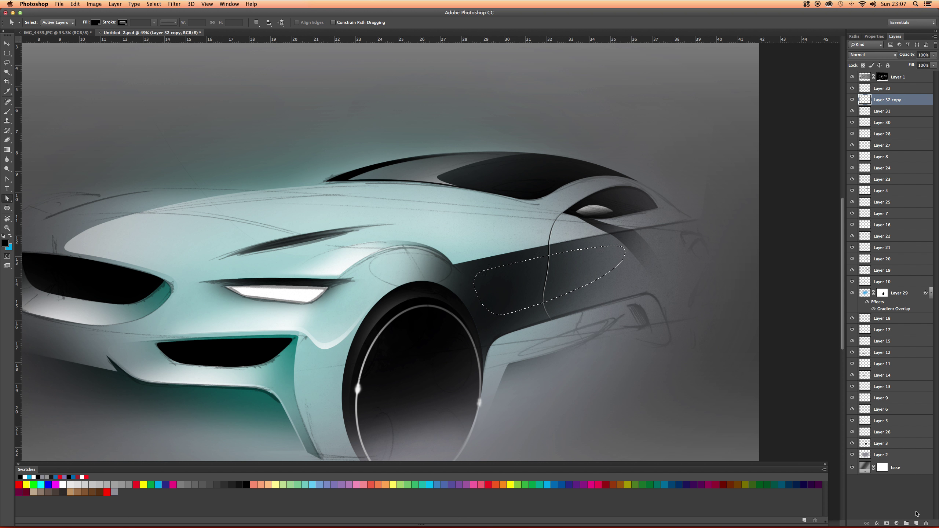
left_click(917, 523)
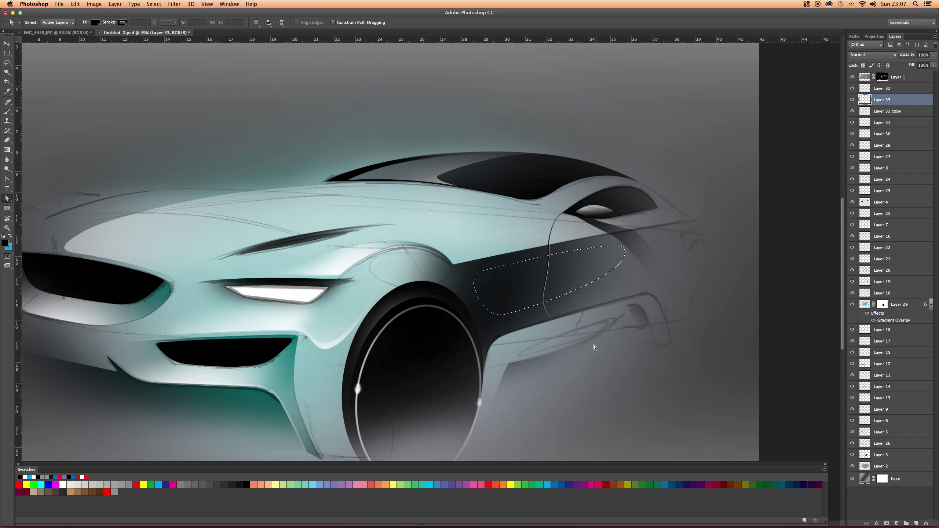
key("b")
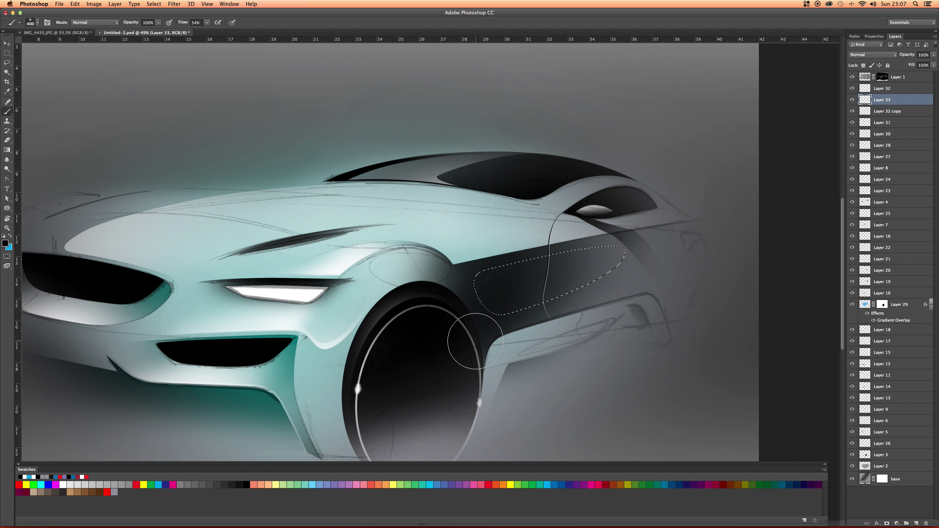
key("bracketright")
key("bracketright")
left_click_drag(463, 350, 621, 339)
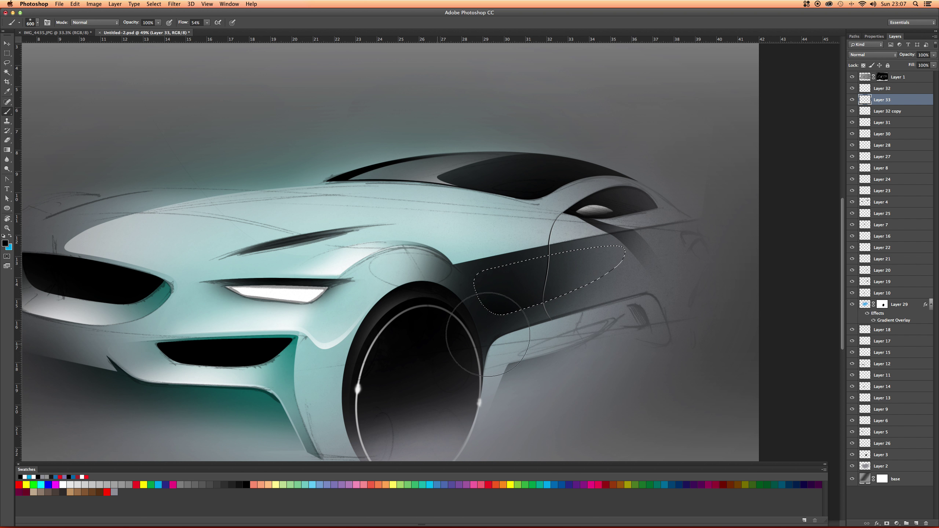
key("super+d")
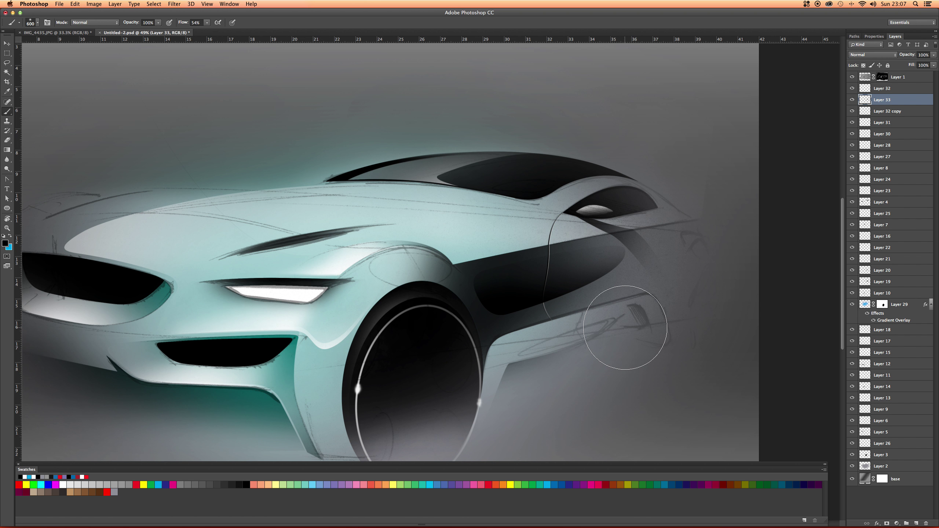
Zoom in on the rear door area to refine the dark shading with the Eraser
key("e")
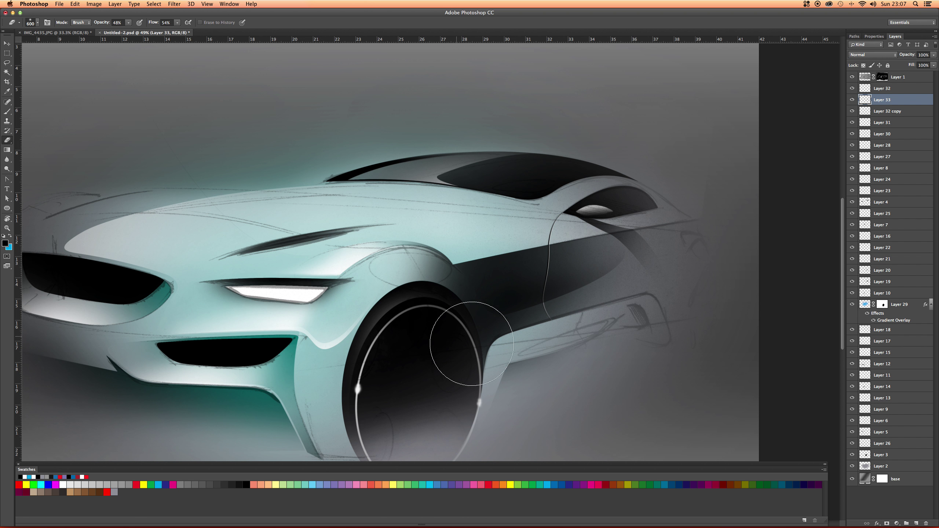
key("z")
left_click(550, 356, "alt")
left_click(550, 357)
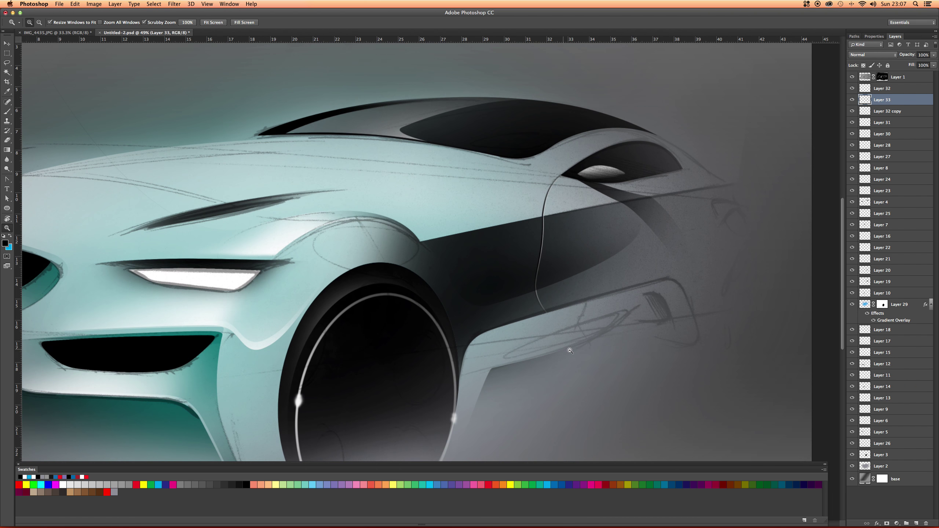
key("e")
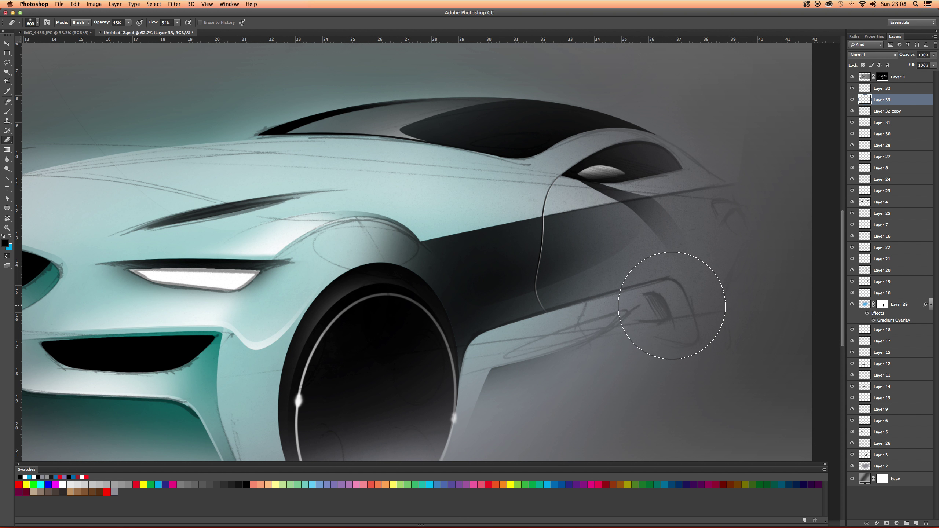
key("p")
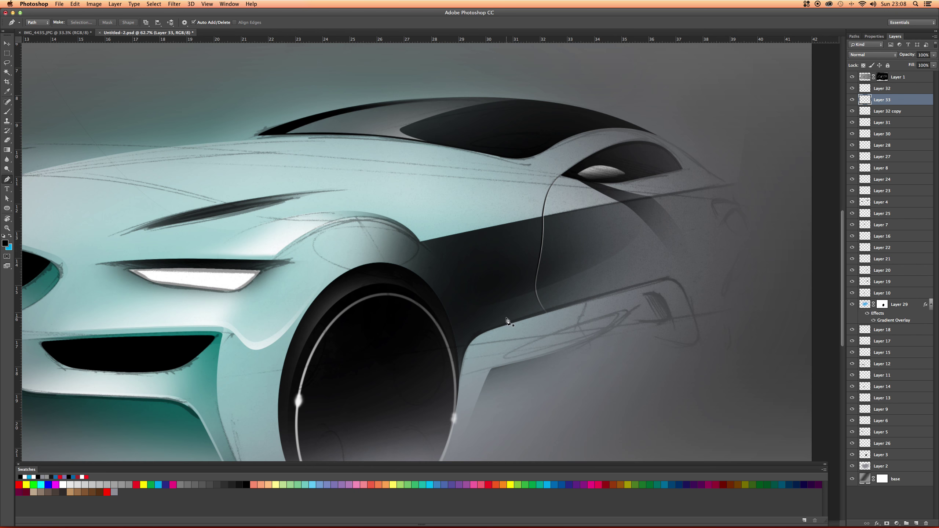
Draw a closed four-point Pen path along the lower door and curve it with Convert Point
left_click(492, 326)
left_click(554, 285)
left_click(647, 270)
left_click(654, 276)
left_click(492, 325)
left_click_drag(7, 180, 41, 211)
left_click_drag(555, 286, 608, 267)
mouse_move(485, 319)
left_mouse_down()
mouse_move(497, 310)
mouse_move(474, 333)
left_mouse_up()
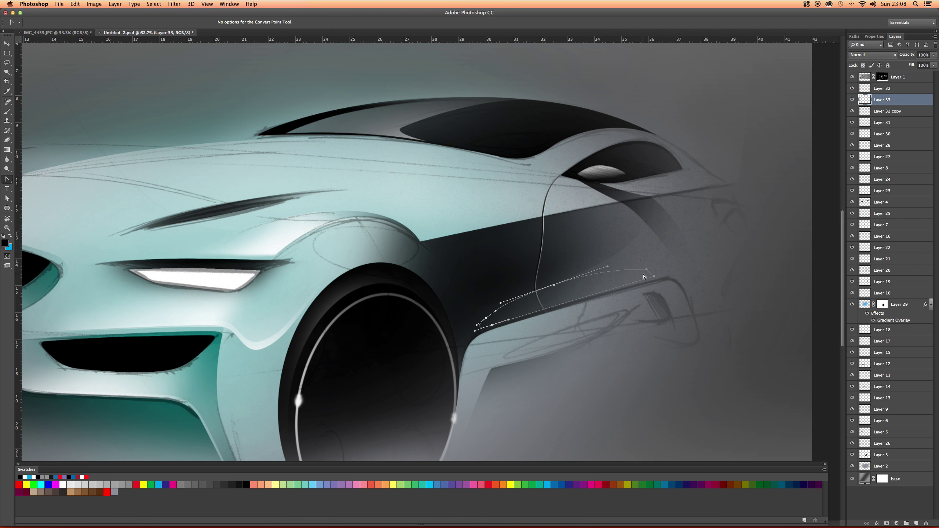
left_click_drag(660, 270, 673, 271)
Nudge the path's top point with Direct Selection to refine the curve
left_click(534, 230)
key("a")
left_click(613, 272)
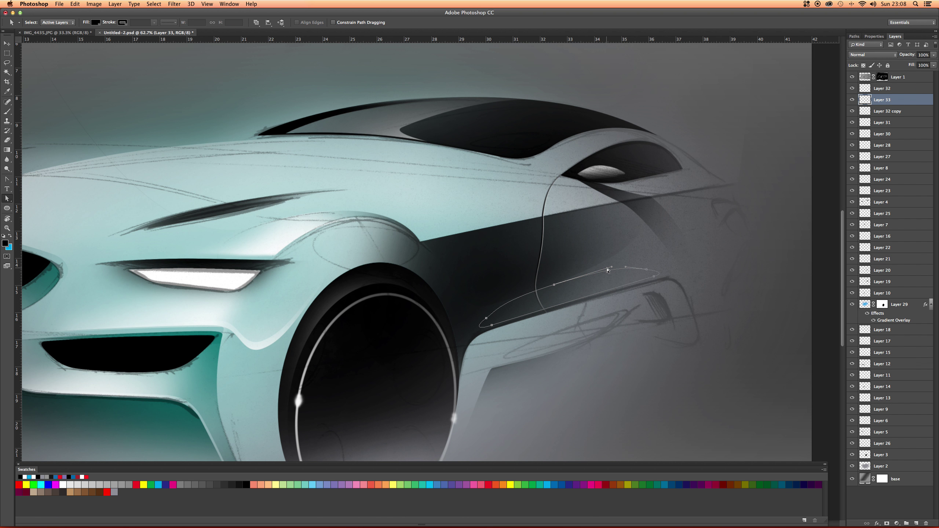
left_click_drag(608, 269, 611, 268)
left_click(592, 268)
Save the work path as Path 8, load it as a selection, and add Layer 34
left_click(855, 36)
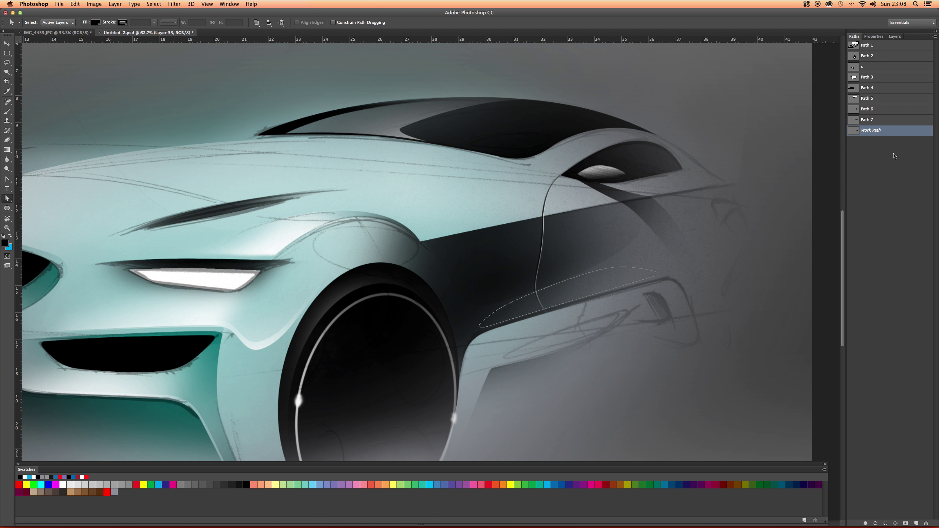
double_click(884, 131)
key("Return")
left_click(886, 523)
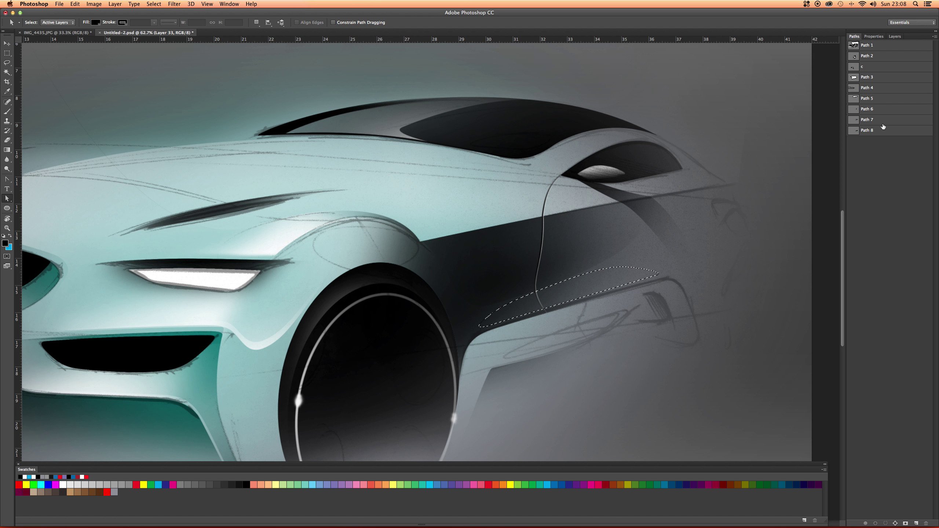
left_click(895, 37)
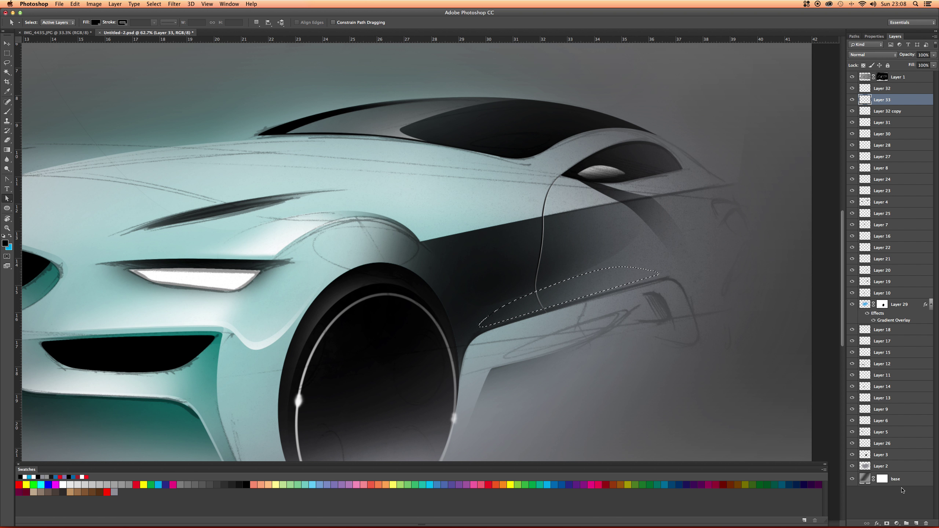
left_click(916, 523)
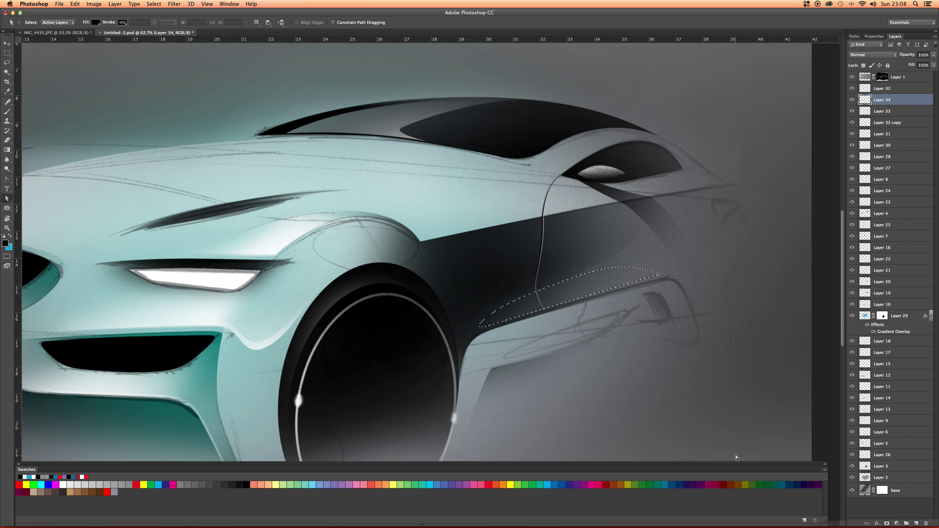
Brush white into the lower-door selection, then deselect with Cmd+D
key("b")
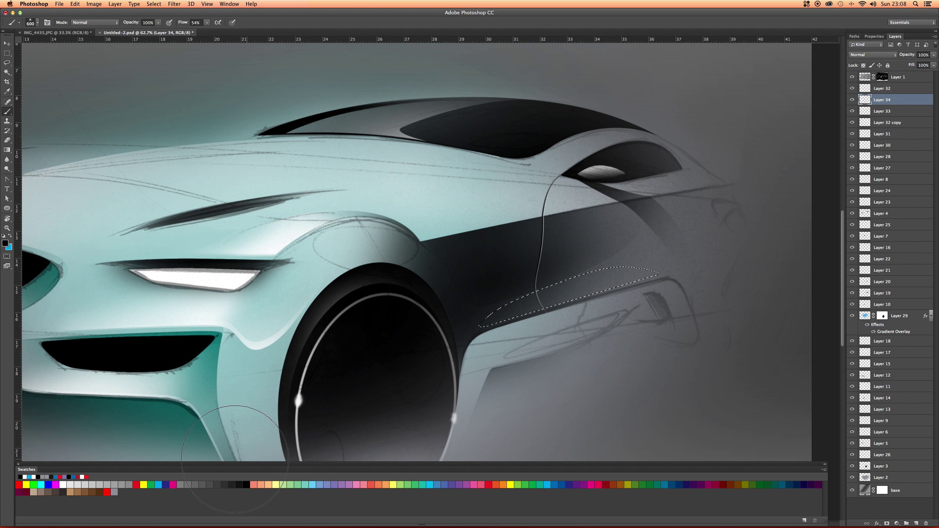
left_click(64, 484)
mouse_move(483, 370)
left_mouse_down()
mouse_move(514, 302)
mouse_move(529, 296)
left_mouse_up()
mouse_move(611, 317)
left_mouse_down()
mouse_move(546, 340)
mouse_move(490, 328)
mouse_move(533, 310)
mouse_move(466, 343)
mouse_move(488, 336)
left_mouse_up()
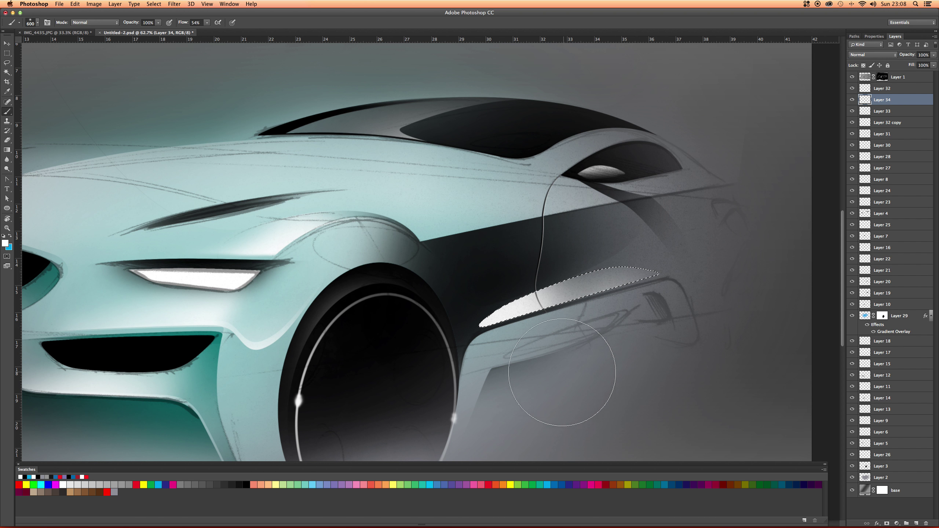
key("super+d")
Zoom to check the whole car and ready a larger eraser for the highlight's edges
key("z")
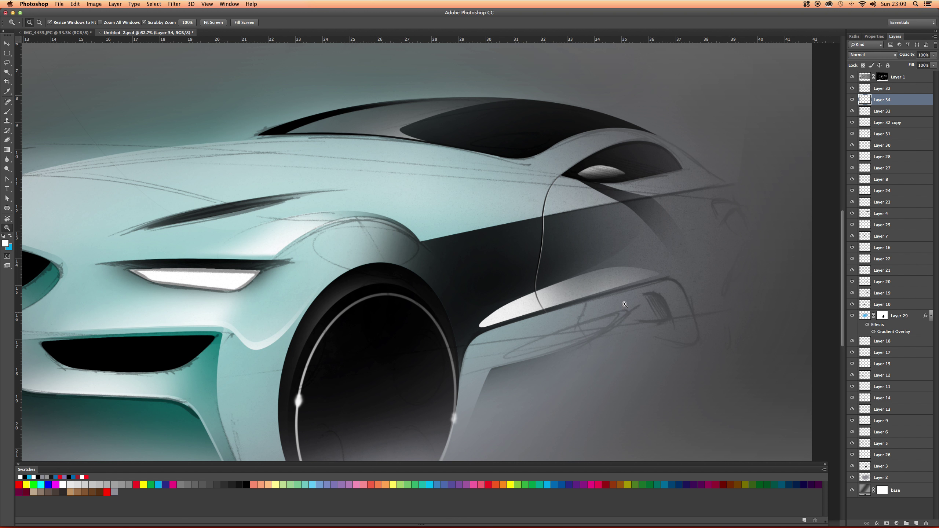
left_click(584, 316, "alt")
left_click(584, 316)
key("e")
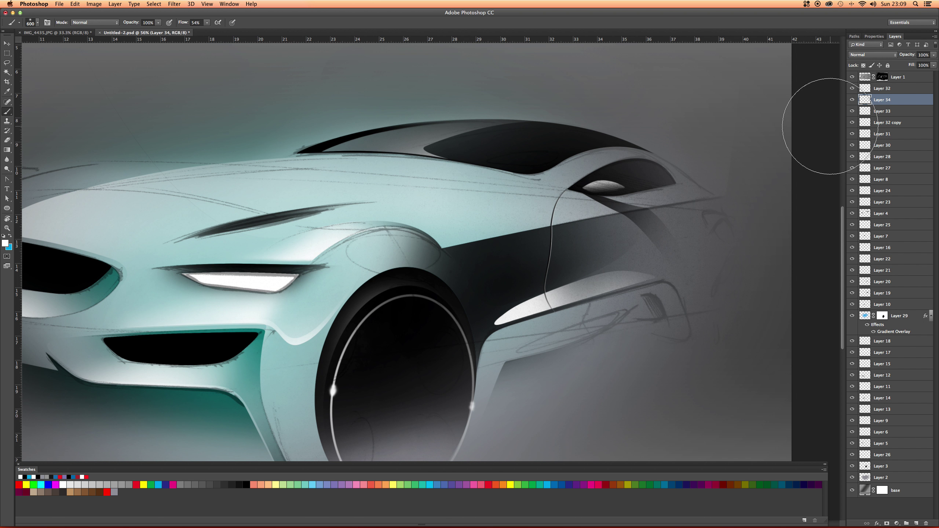
key("bracketright")
key("bracketright")
key("bracketright")
key("bracketright")
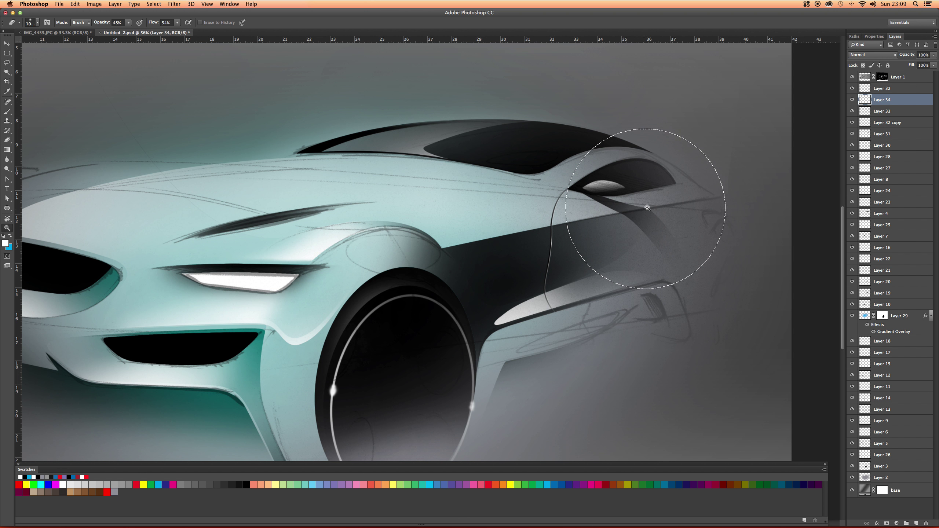
Lower Layer 34's opacity to 34% and zoom out to view the whole sketch
key("z")
mouse_move(662, 215)
left_mouse_down()
mouse_move(609, 200)
mouse_move(797, 170)
left_mouse_up()
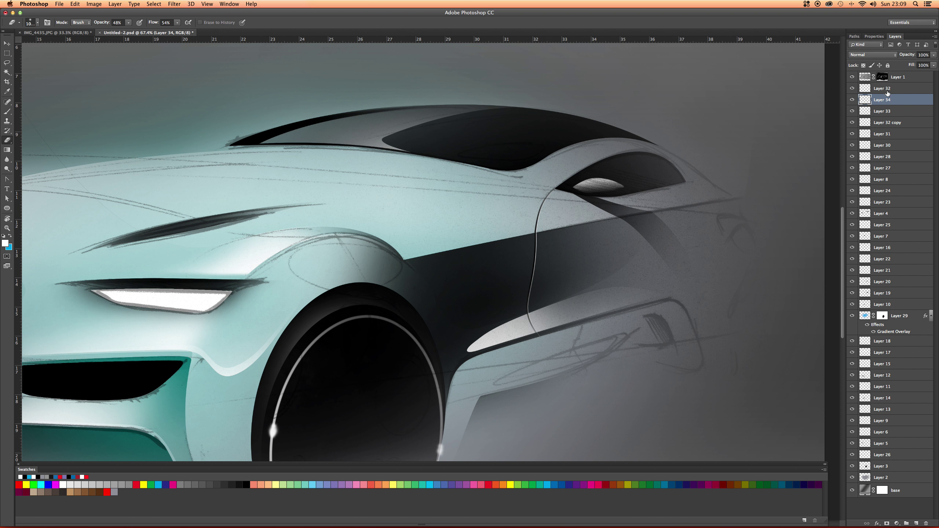
left_click_drag(934, 56, 909, 64)
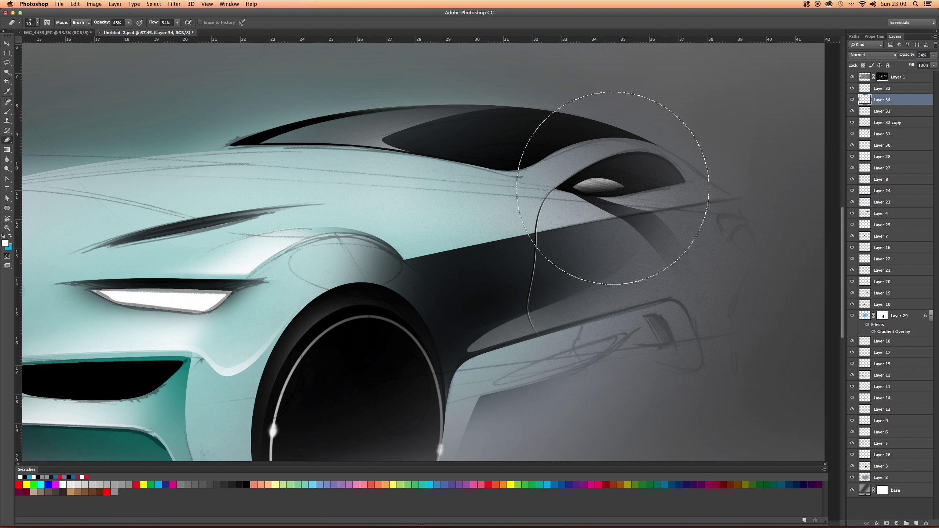
key("z")
mouse_move(604, 190)
left_mouse_down()
mouse_move(553, 196)
mouse_move(577, 193)
mouse_move(548, 194)
mouse_move(535, 181)
left_mouse_up()
key("z")
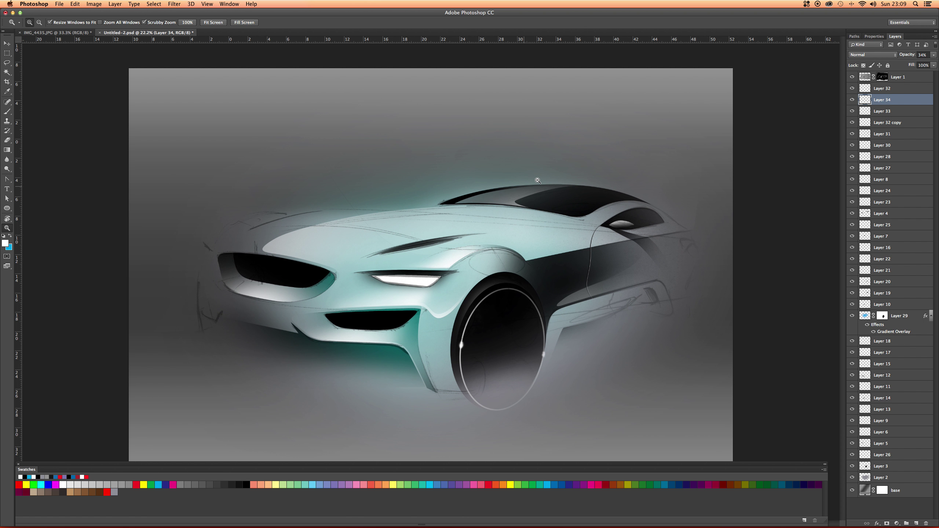
Leave the finished sketch in Photoshop and switch to QuickTime Player with Cmd+Tab
key("e")
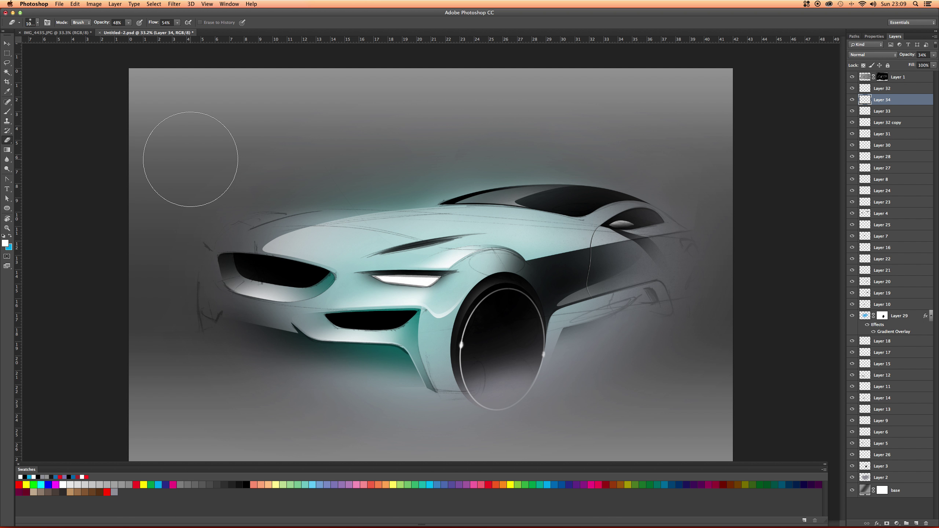
key("super+Tab")
key("super+Tab")
key("super+Tab")
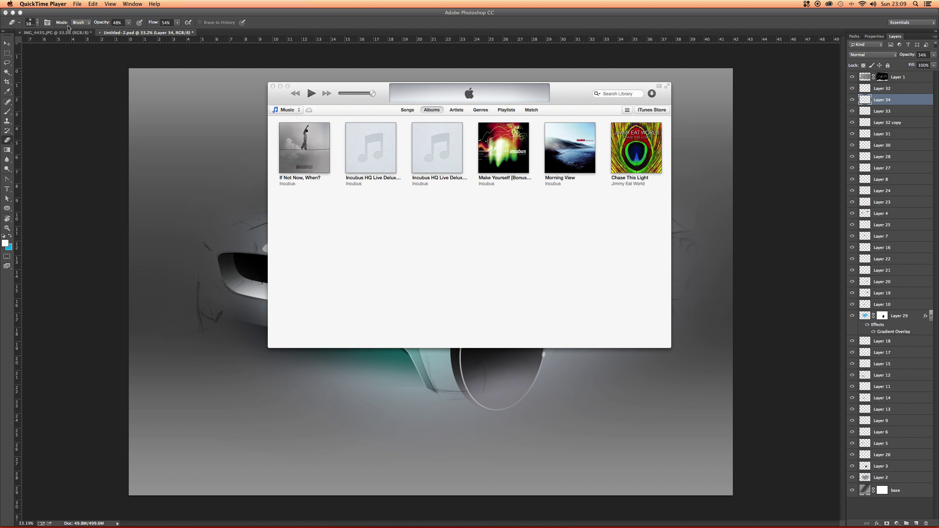
Stop the screen recording with Cmd+Q and name it 'Photoshop tutorial 2' in the save prompt
left_click(77, 4)
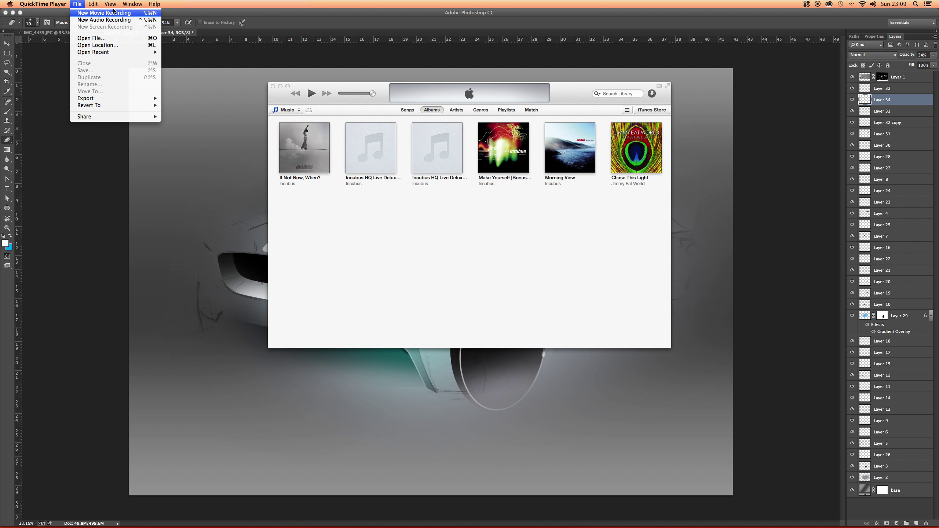
left_click(191, 4)
key("super+q")
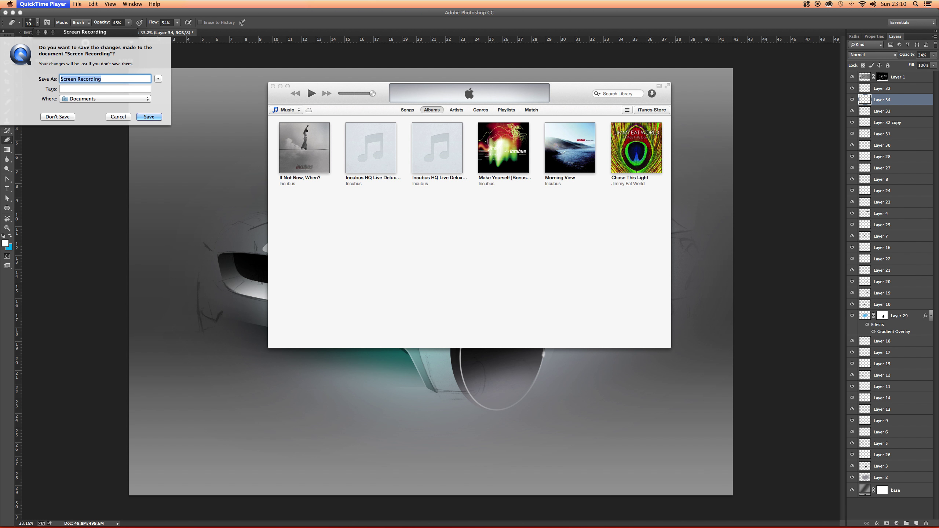
type("Photoshop tutorial 2")
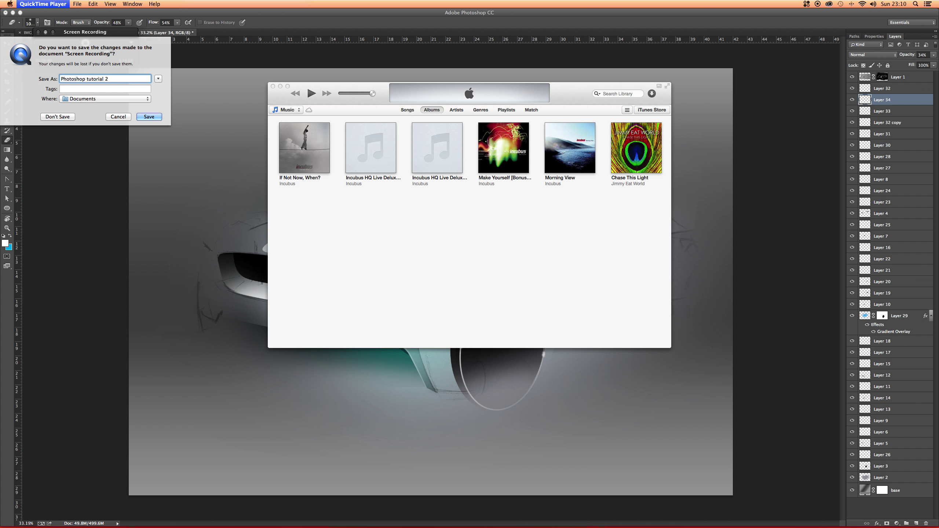